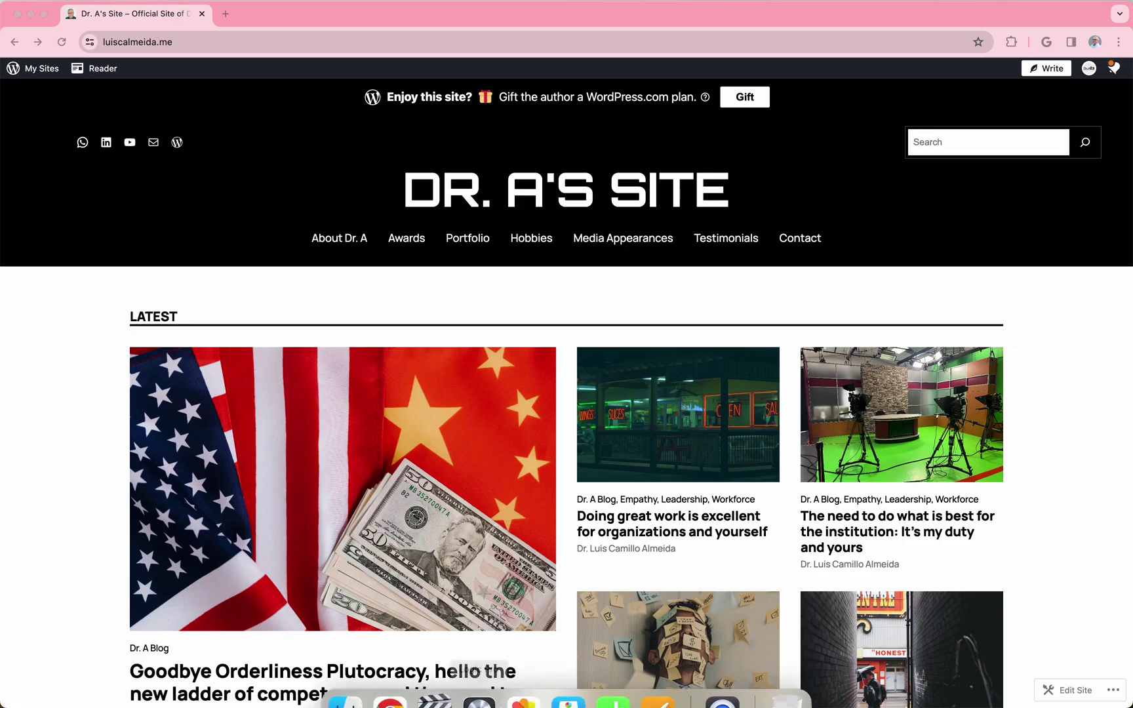
# Step: Open Logic Pro and create an empty project with one Mic or Line audio track on Input 1
pyautogui.click(478, 678)
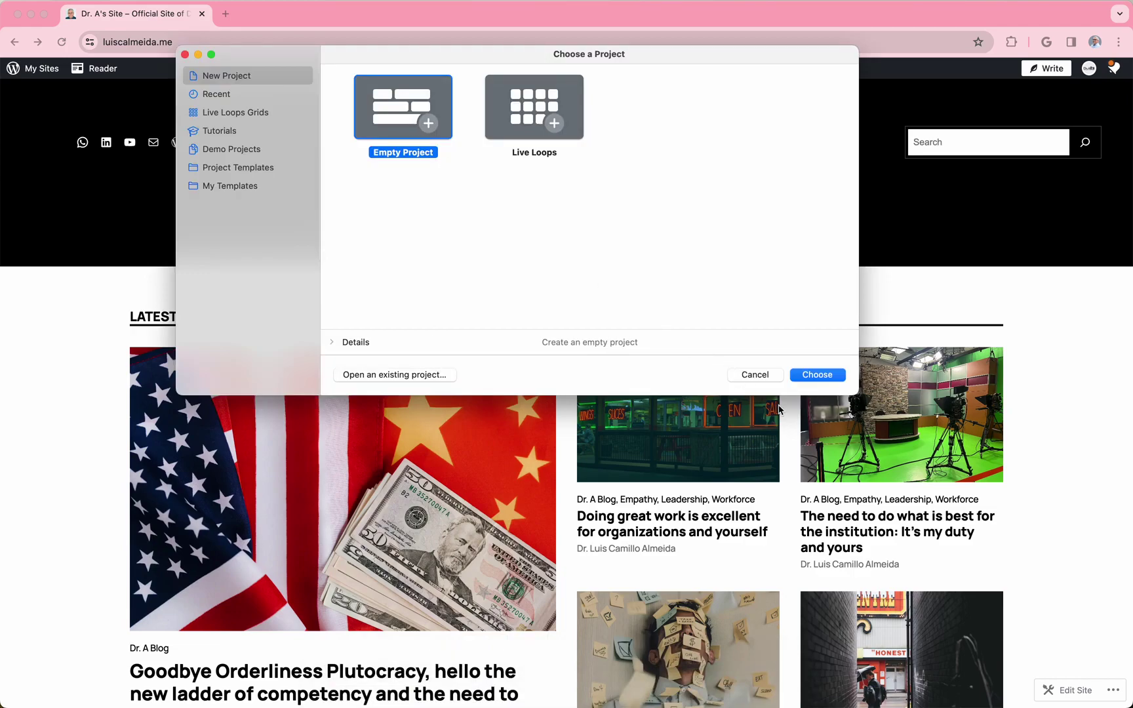
pyautogui.click(813, 379)
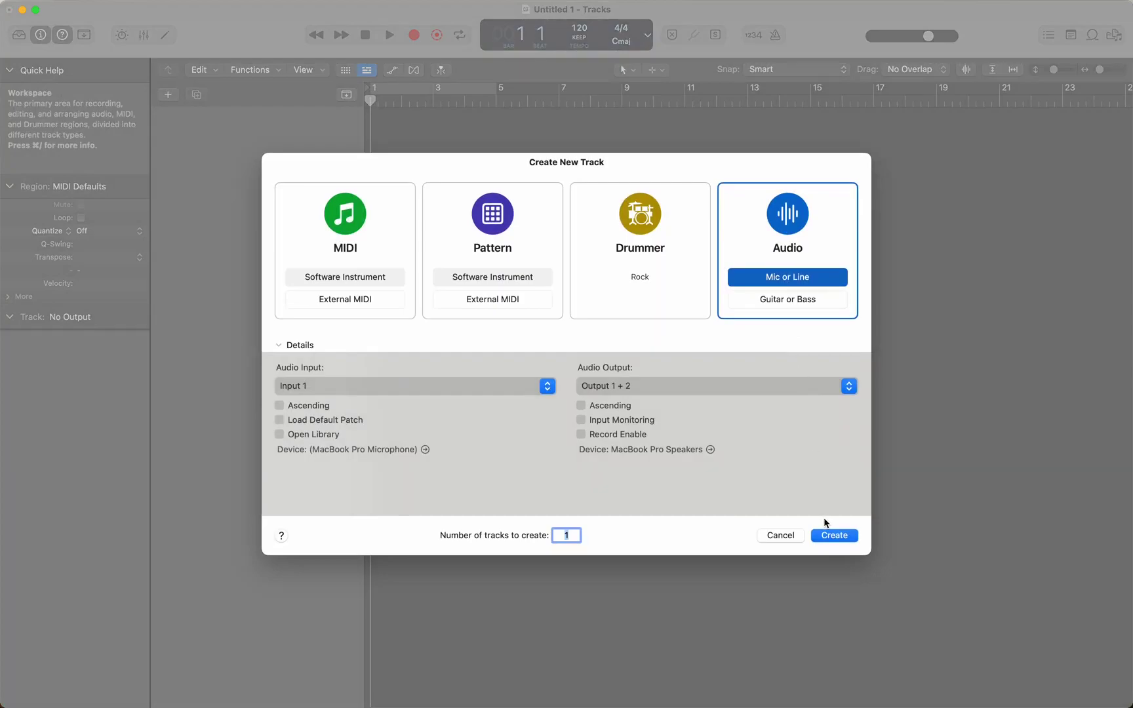
pyautogui.click(828, 537)
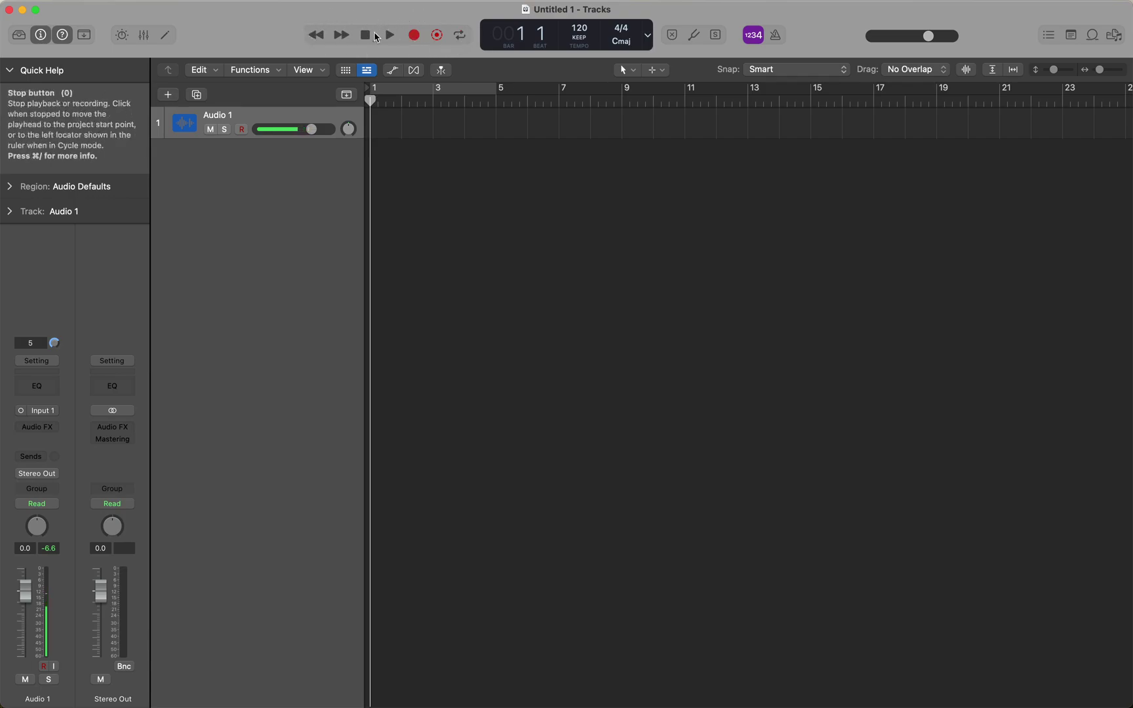
# Step: Enable cycle mode with the range covering bars 1 to 9, and play the looped section before stopping it
pyautogui.click(461, 36)
pyautogui.moveTo(497, 87); pyautogui.dragTo(623, 87)
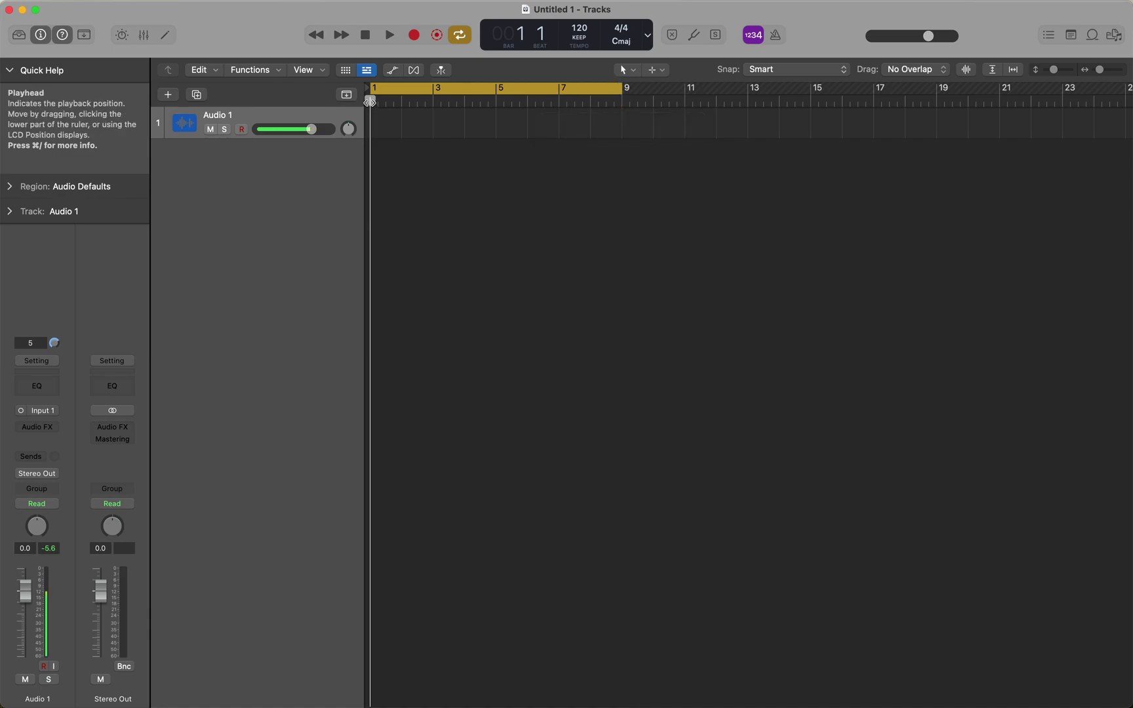
pyautogui.press('space')
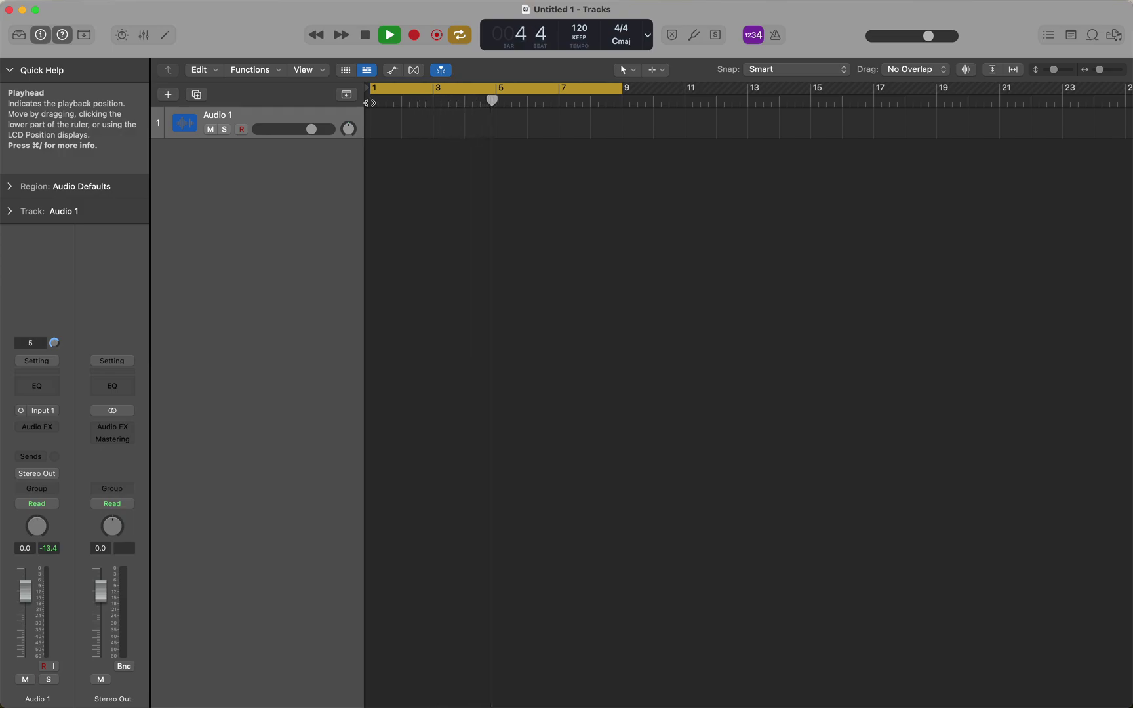
pyautogui.click(365, 40)
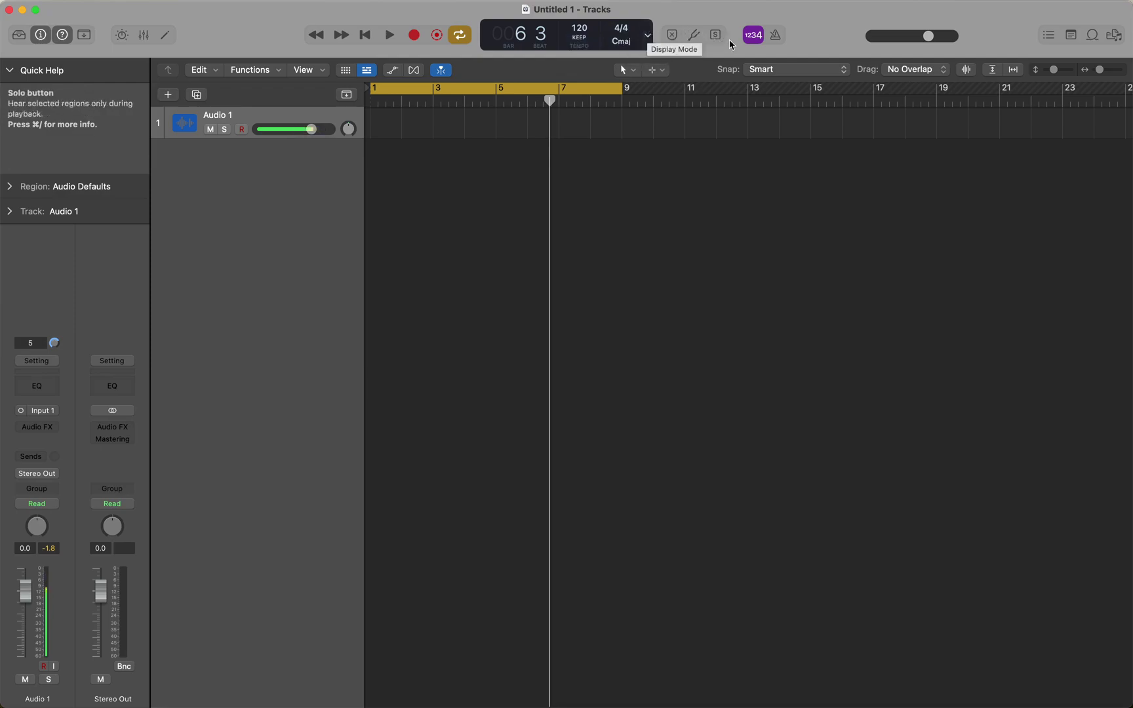
# Step: Test playback with the metronome on, and switch off both the metronome and the count-in
pyautogui.click(778, 36)
pyautogui.press('space')
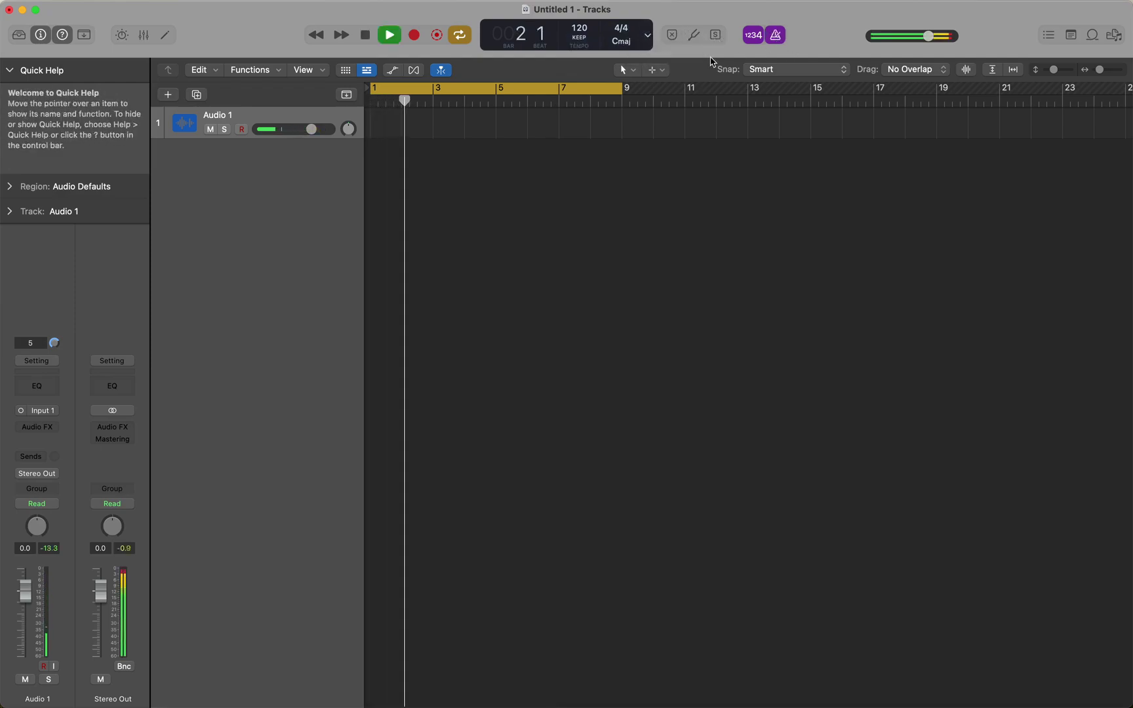
pyautogui.press('space')
pyautogui.click(754, 35)
pyautogui.click(777, 36)
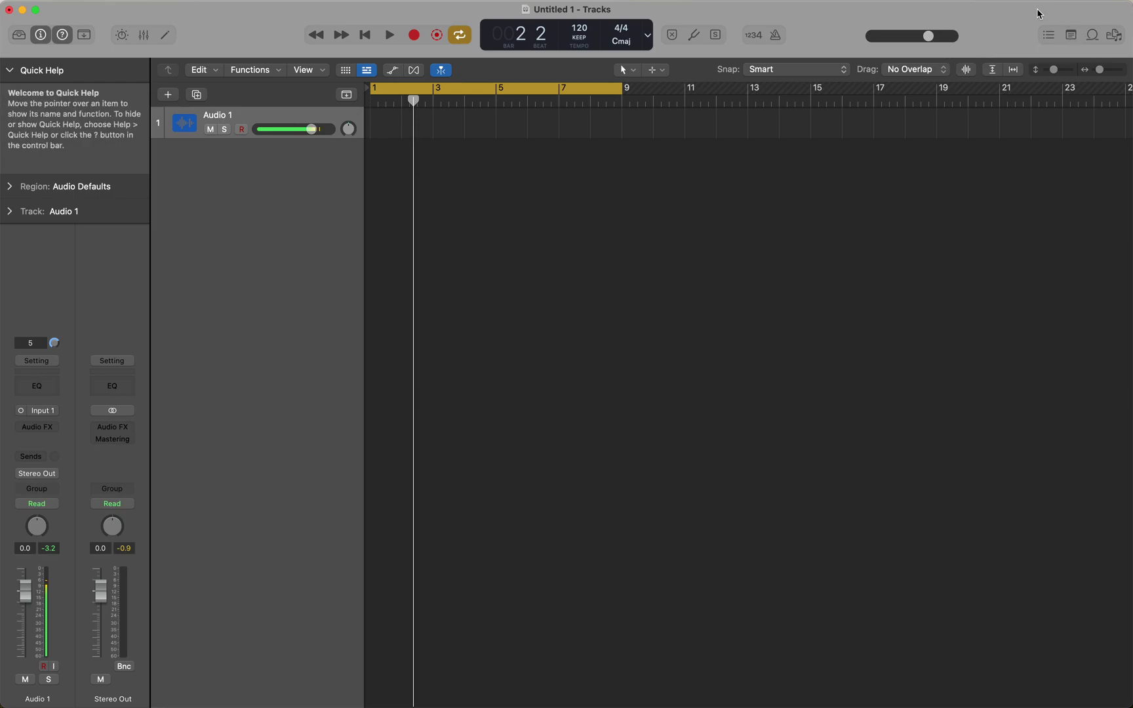
# Step: Switch off cycle mode and arrange the workspace with the Loop Browser shown, narrower track headers and taller tracks
pyautogui.click(1093, 42)
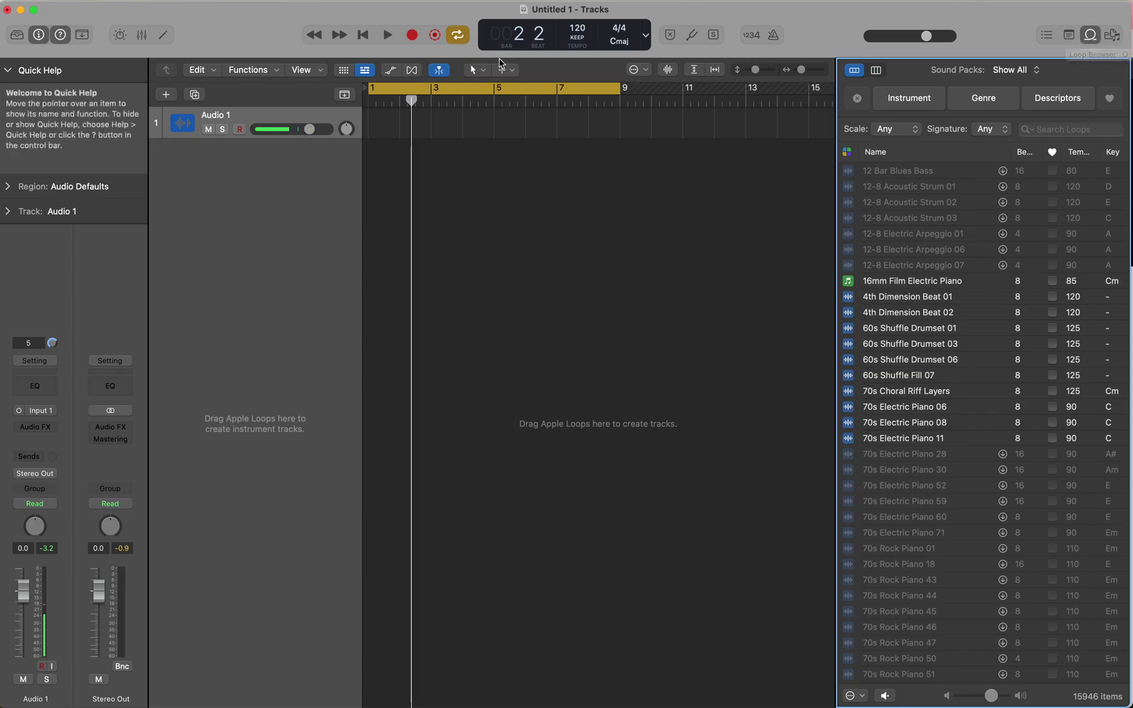
pyautogui.click(458, 36)
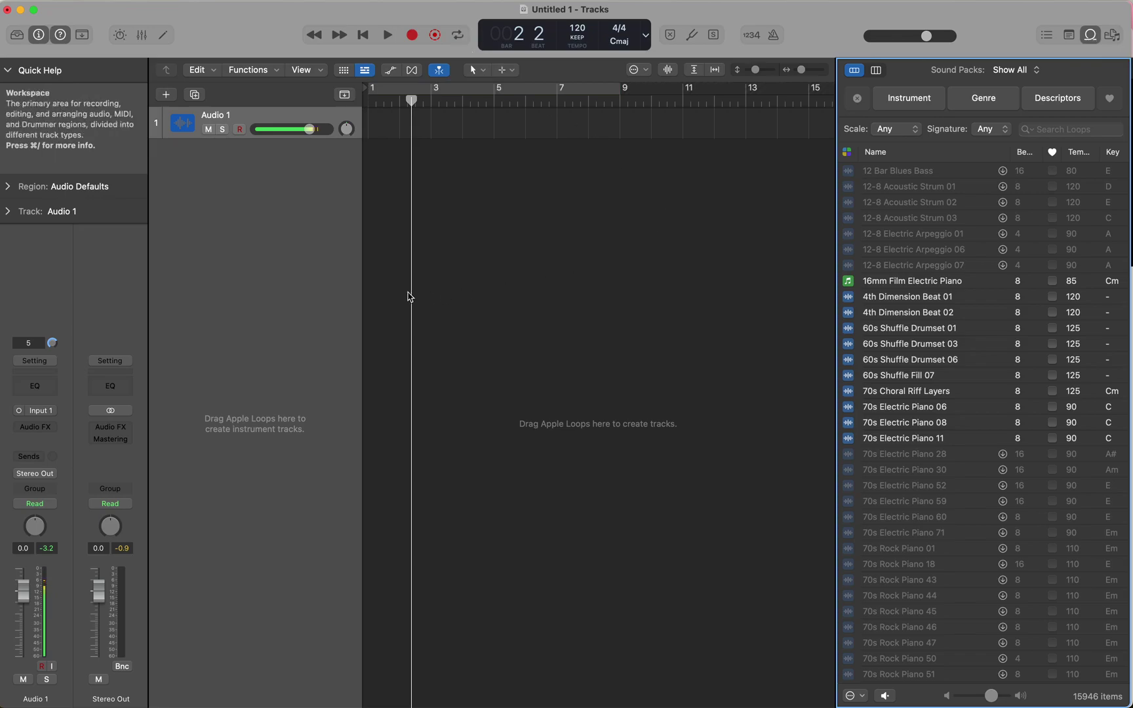
pyautogui.moveTo(360, 285); pyautogui.dragTo(260, 283)
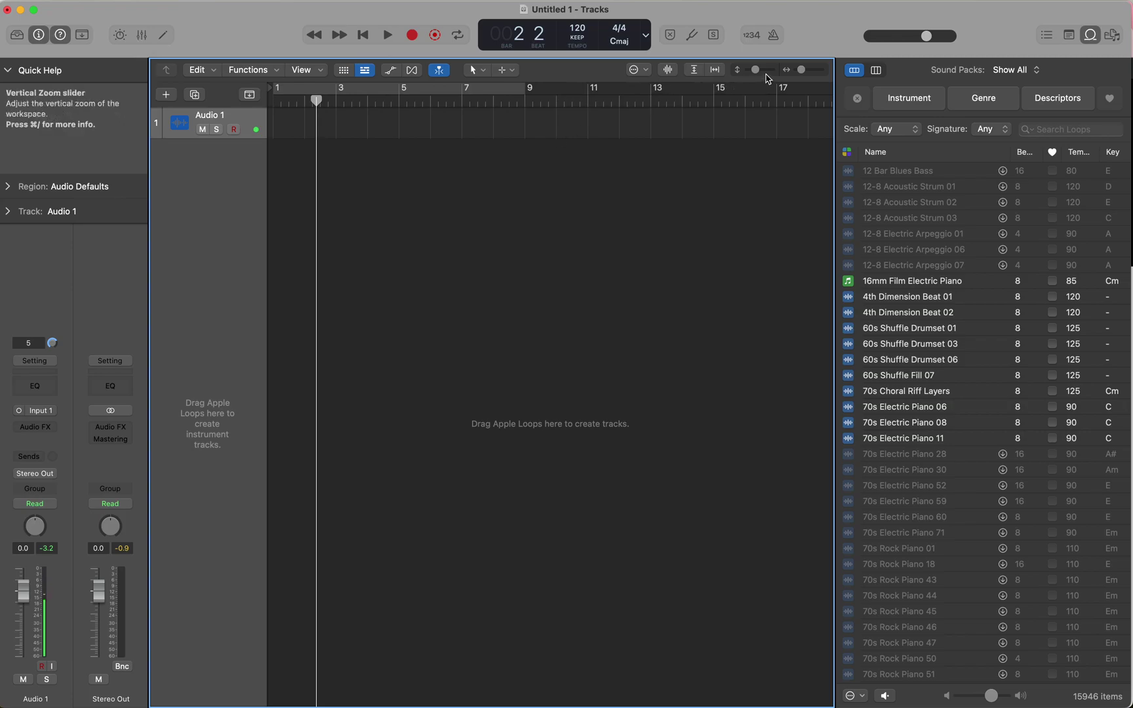
pyautogui.moveTo(755, 72); pyautogui.dragTo(810, 72)
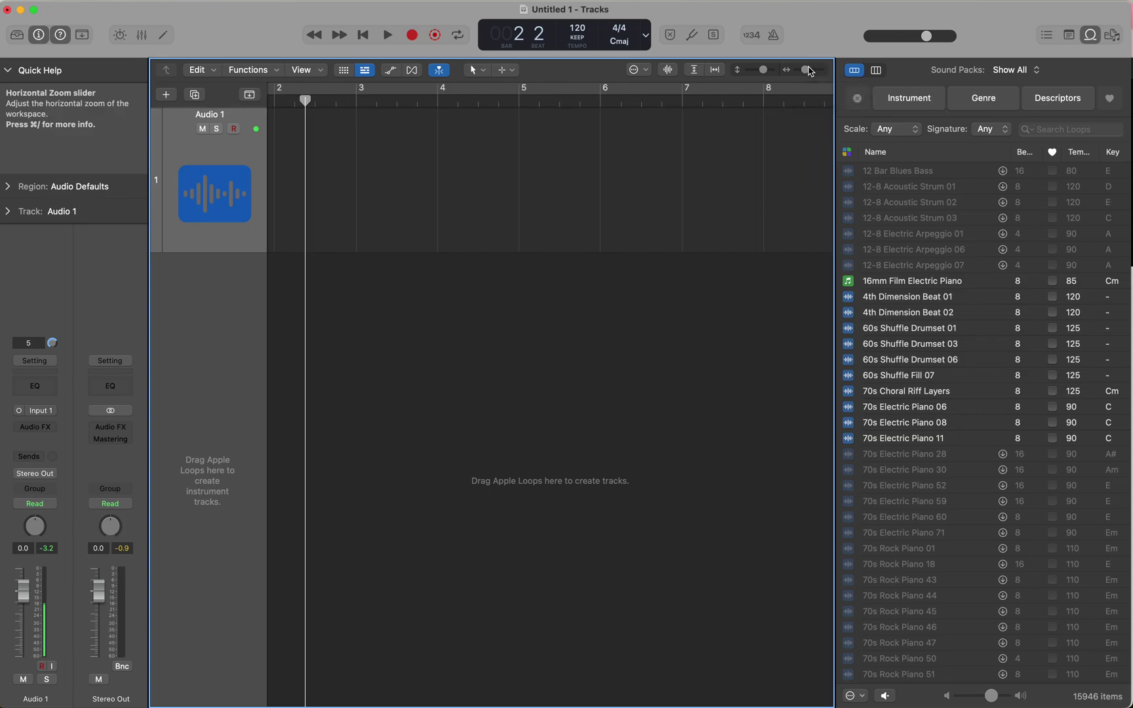
# Step: Look over the available editing tools, the track editor and the mixer, closing each one
pyautogui.click(487, 76)
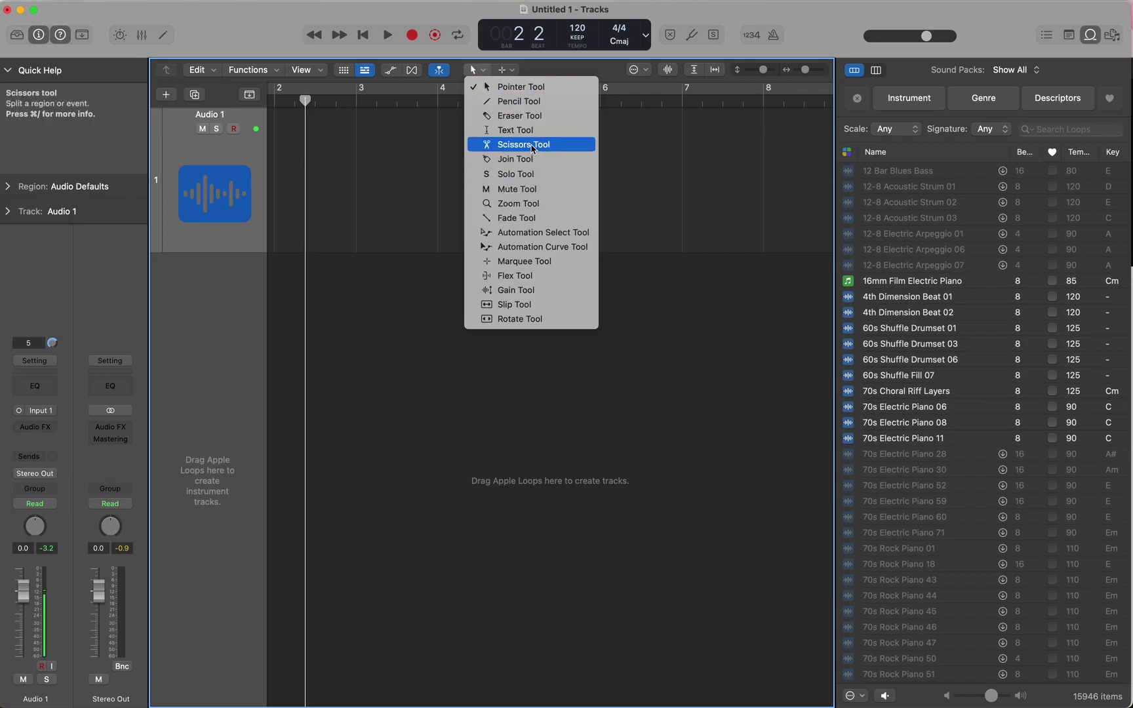
pyautogui.click(464, 80)
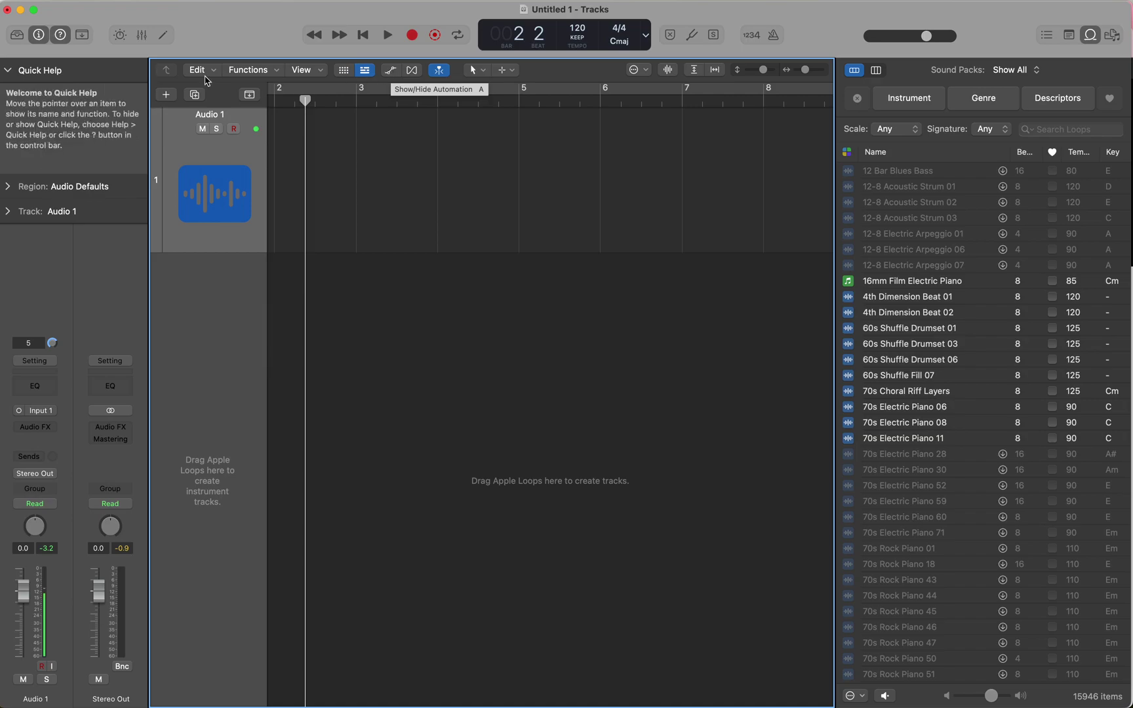
pyautogui.click(163, 41)
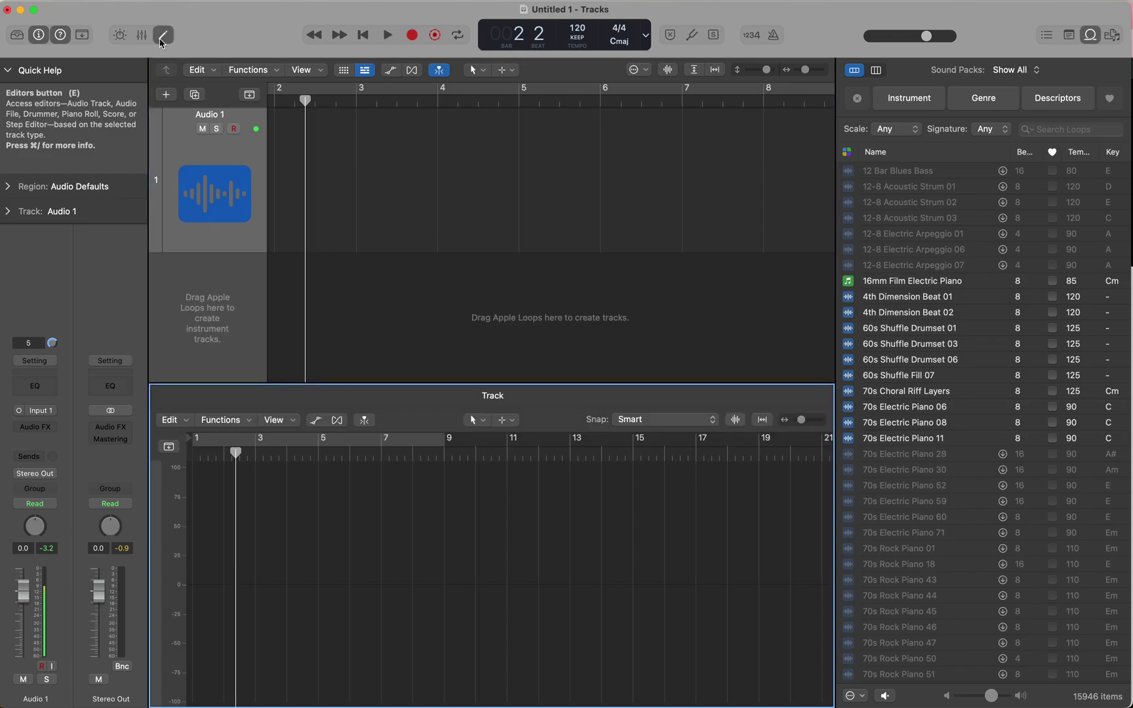
pyautogui.click(164, 38)
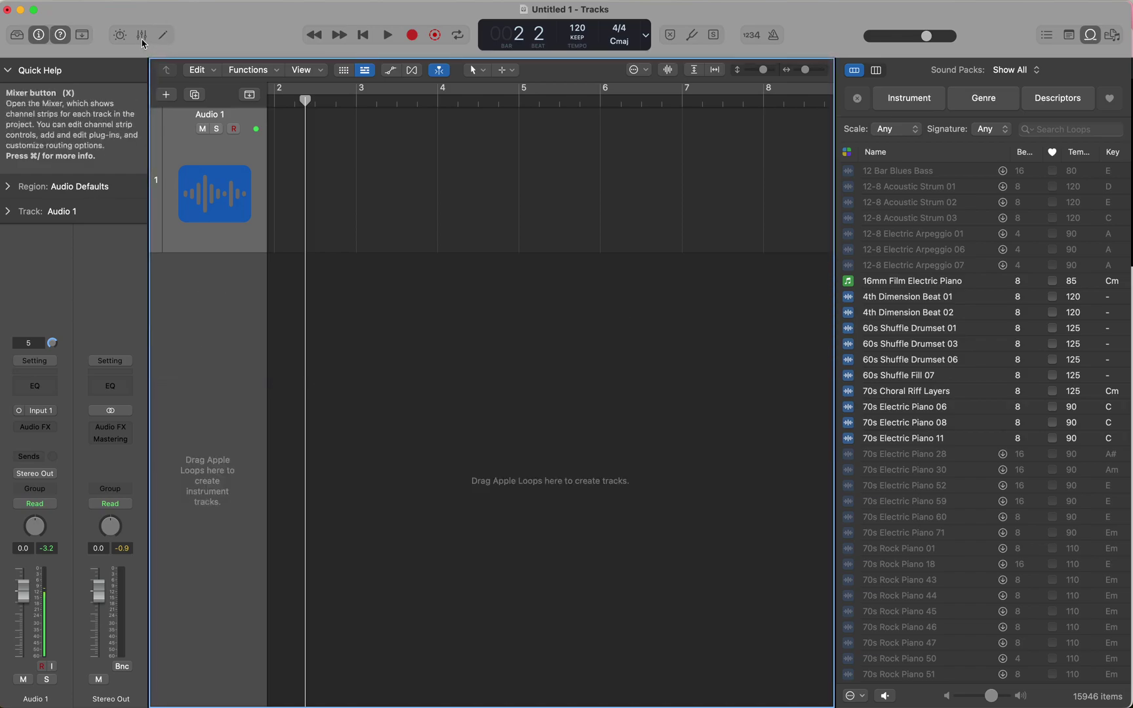
pyautogui.click(142, 37)
pyautogui.click(142, 36)
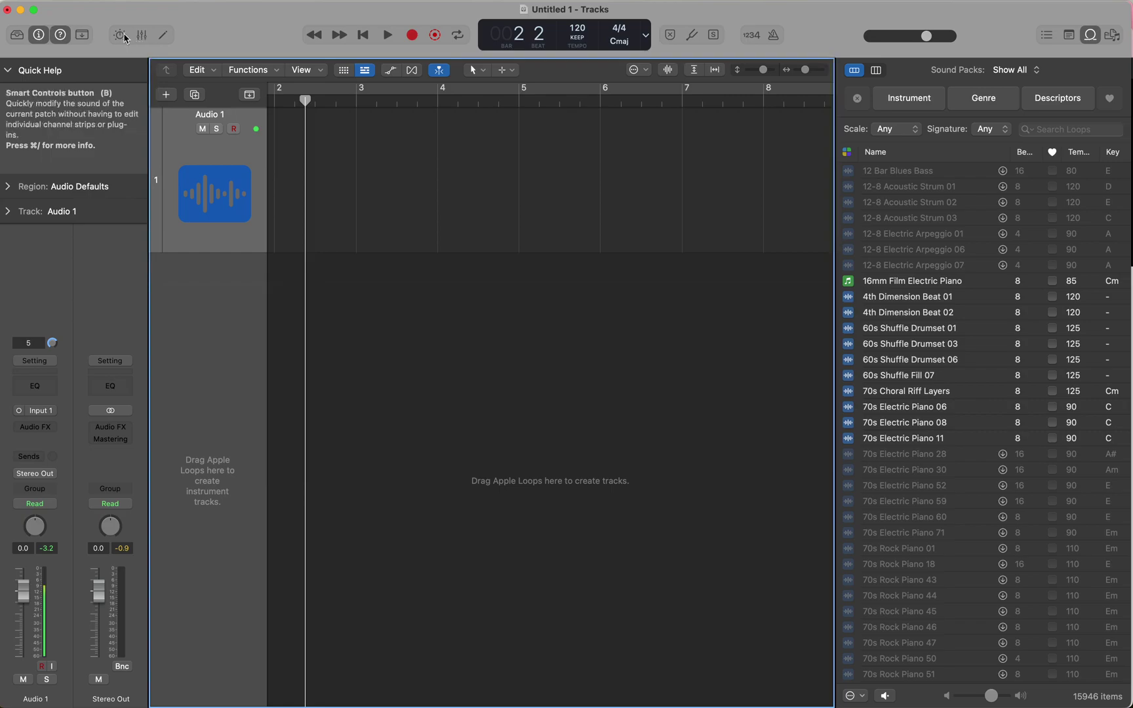
# Step: Show the EQ in the audio track's Smart Controls and open the sound Library
pyautogui.click(120, 36)
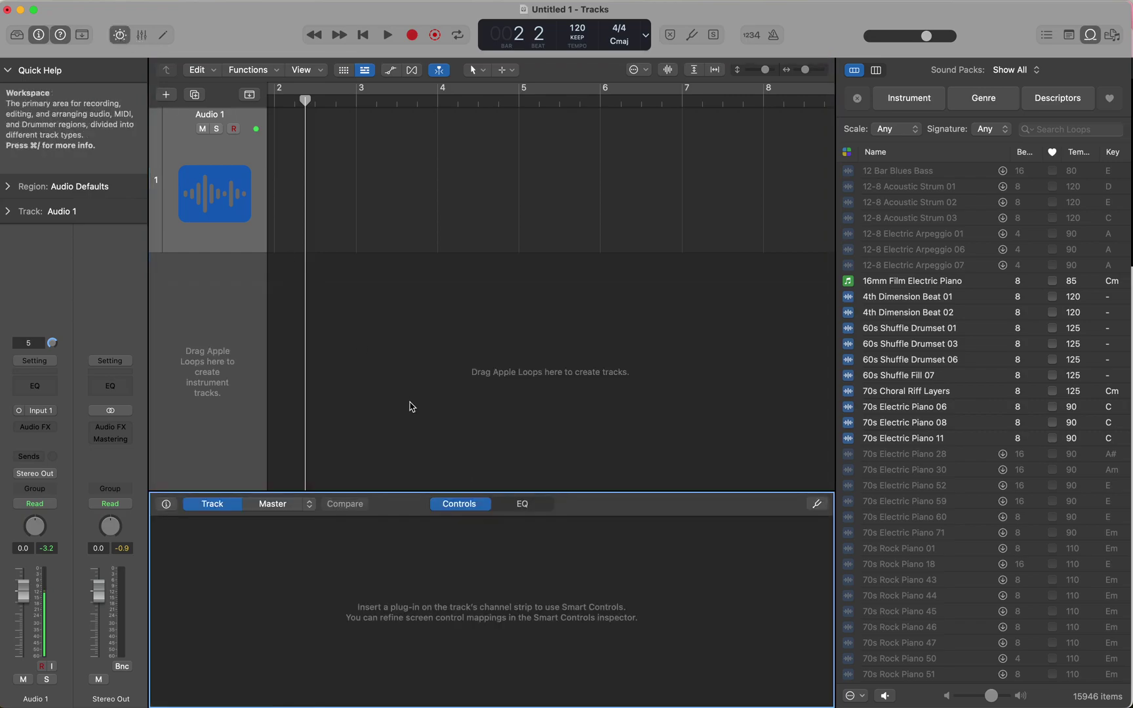
pyautogui.click(527, 504)
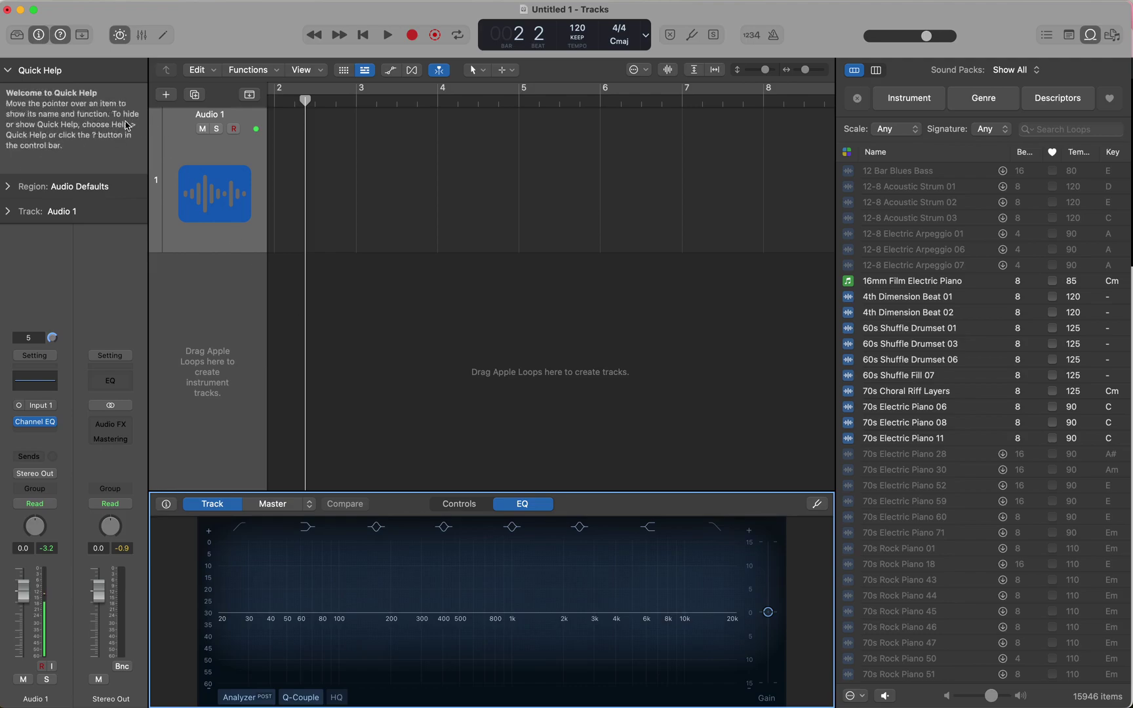
pyautogui.click(17, 36)
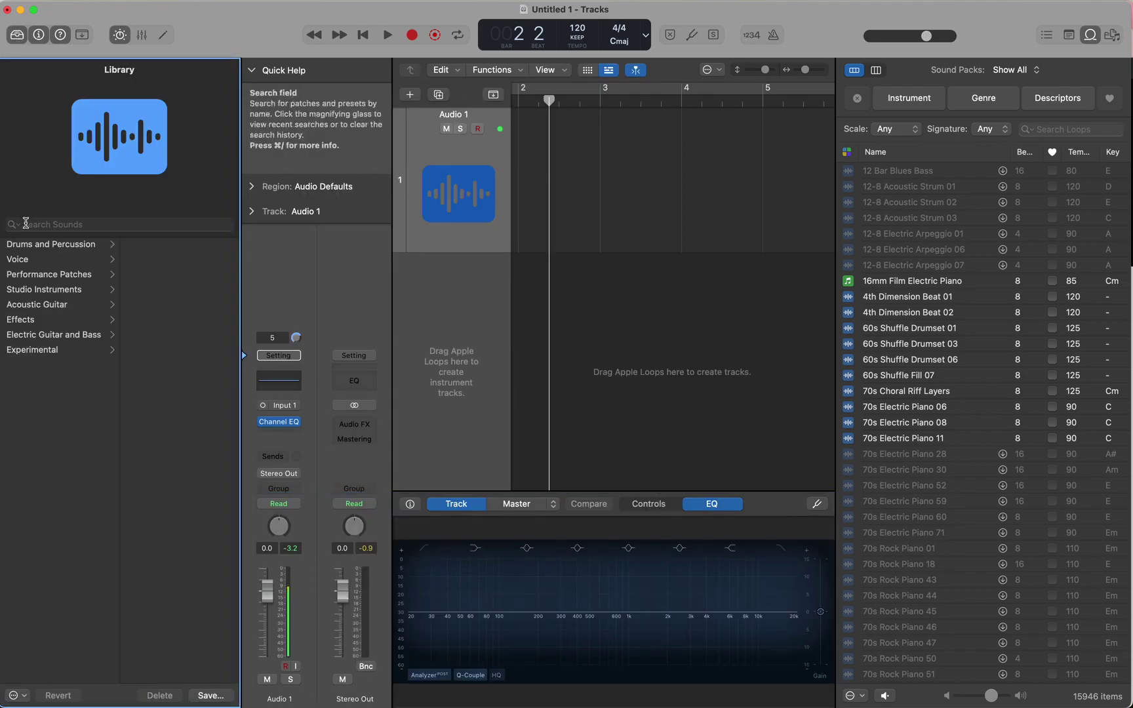
# Step: Try the Bright Vocal and Edge Vocal patches from the Voice category on the track
pyautogui.click(34, 262)
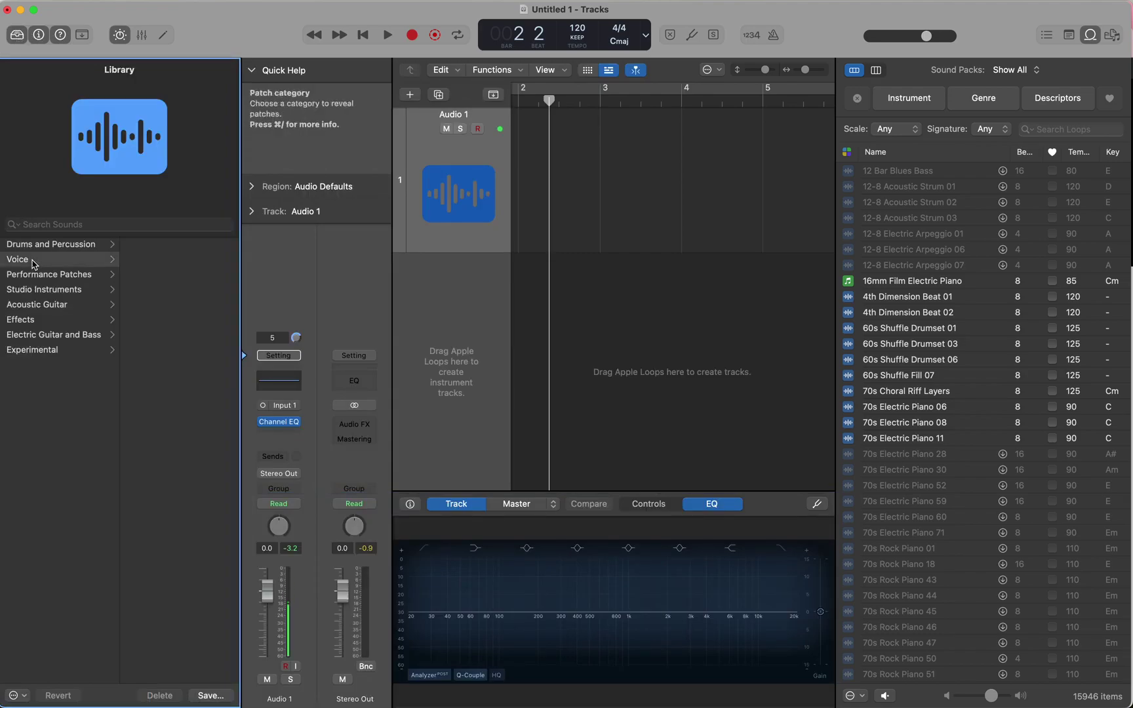
pyautogui.click(160, 306)
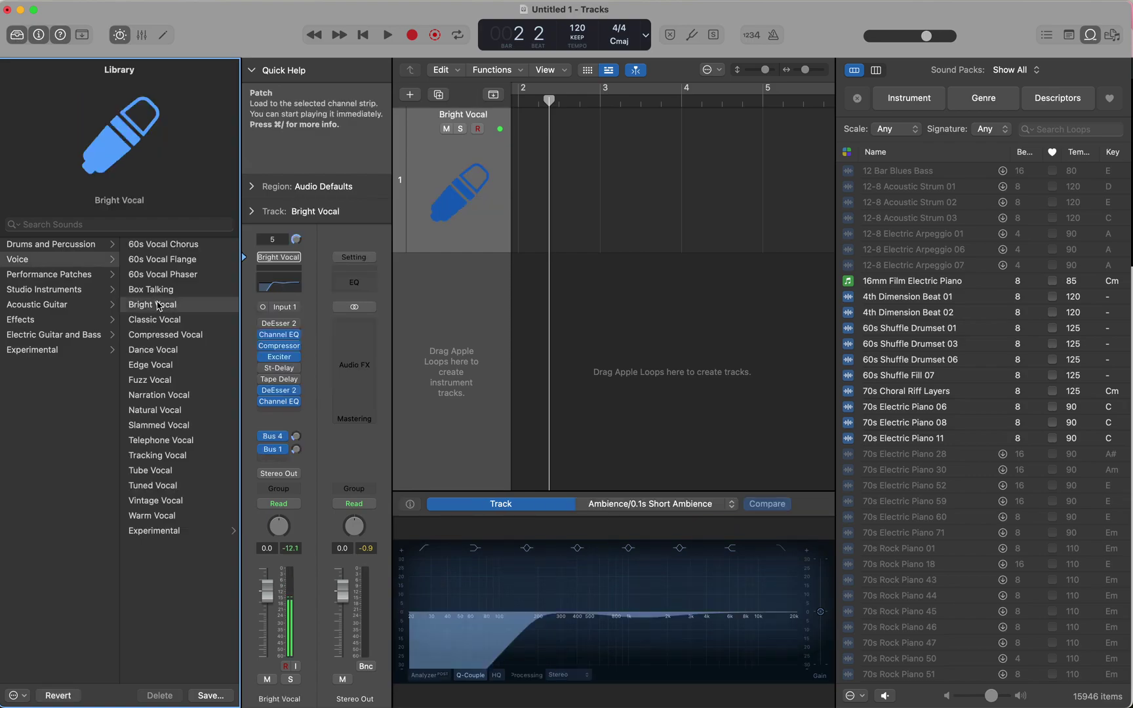
pyautogui.click(152, 365)
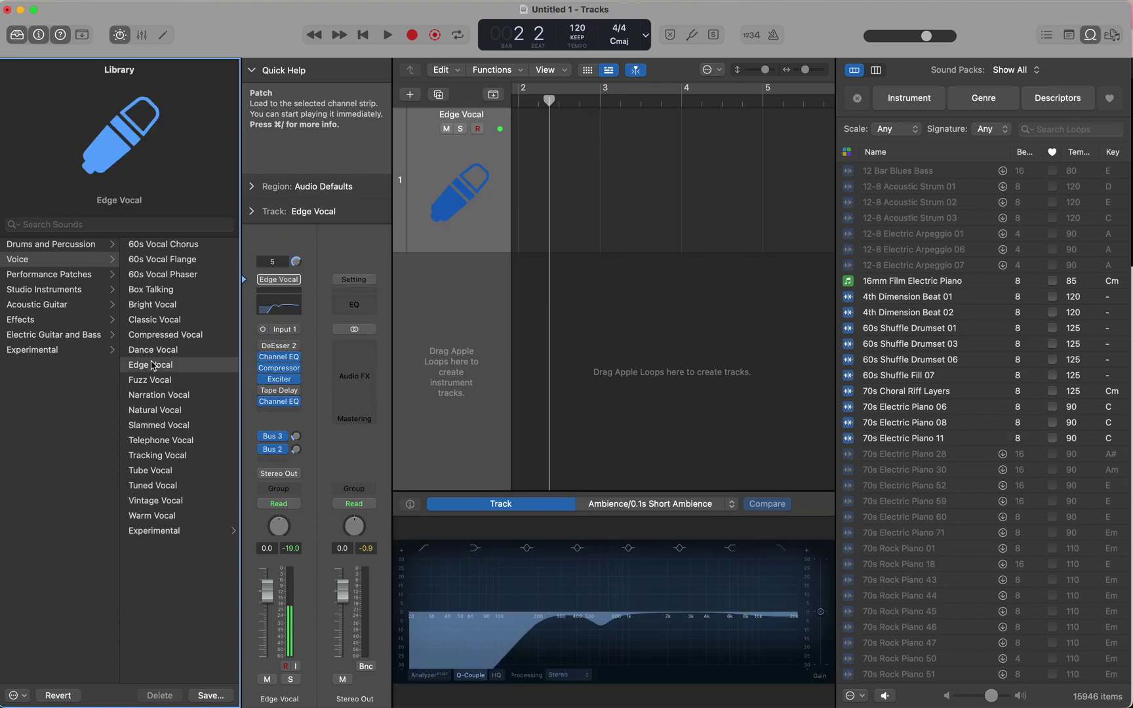
# Step: Load the Piano Upper patch from the Keyboards group of Studio Instruments onto the track
pyautogui.click(57, 291)
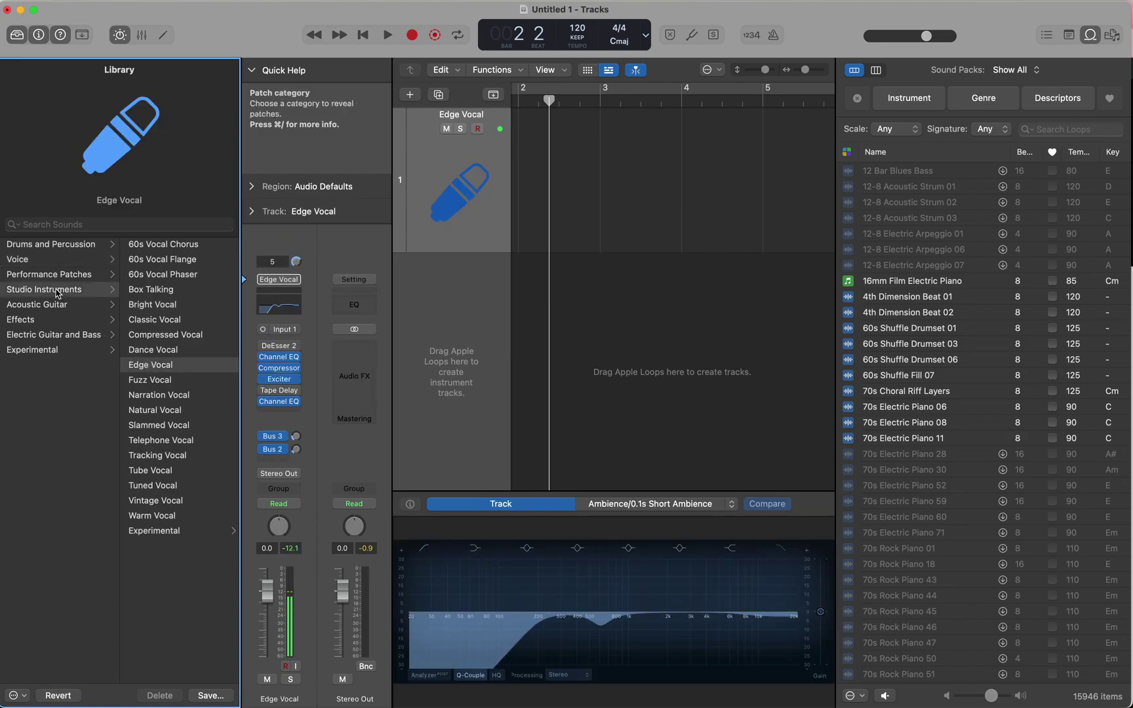
pyautogui.click(156, 261)
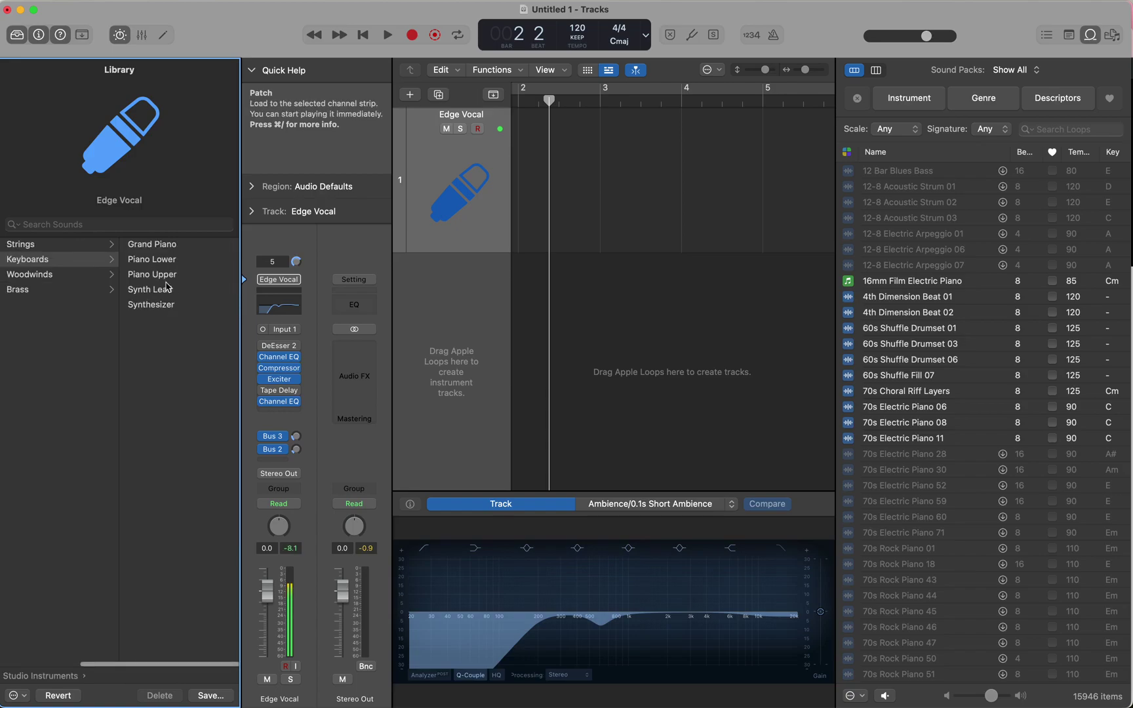
pyautogui.click(150, 274)
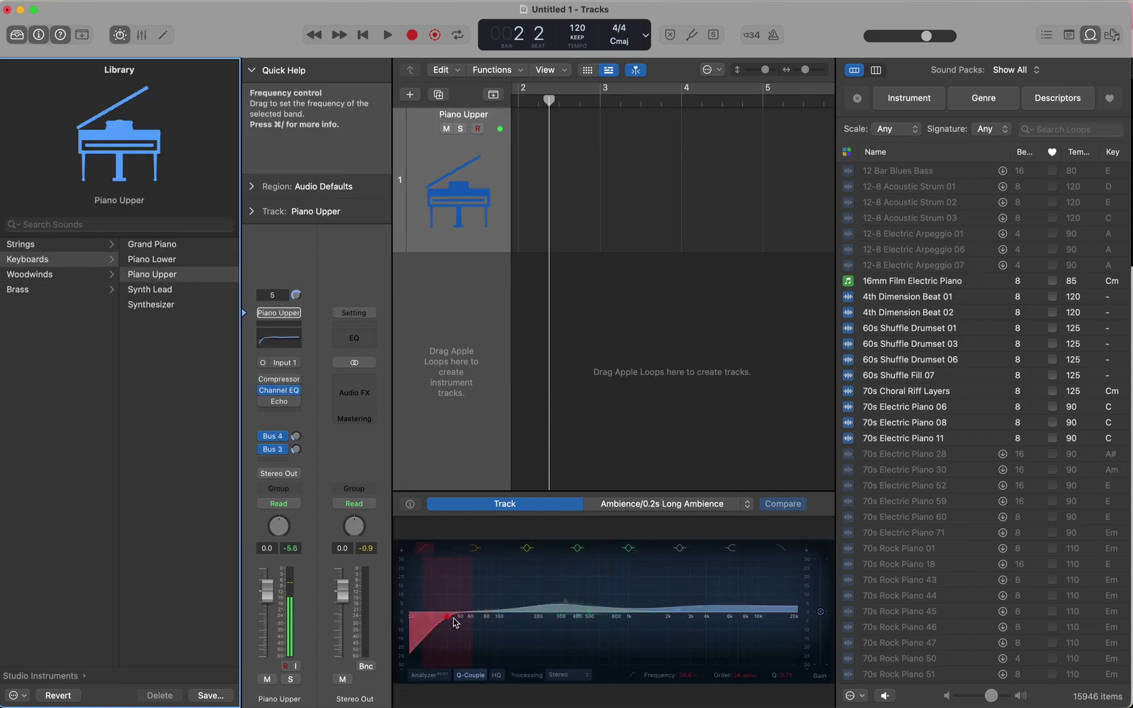
# Step: Hide the Inspector while keeping the Library shown, and move the playhead back into bar 1
pyautogui.click(17, 35)
pyautogui.click(39, 34)
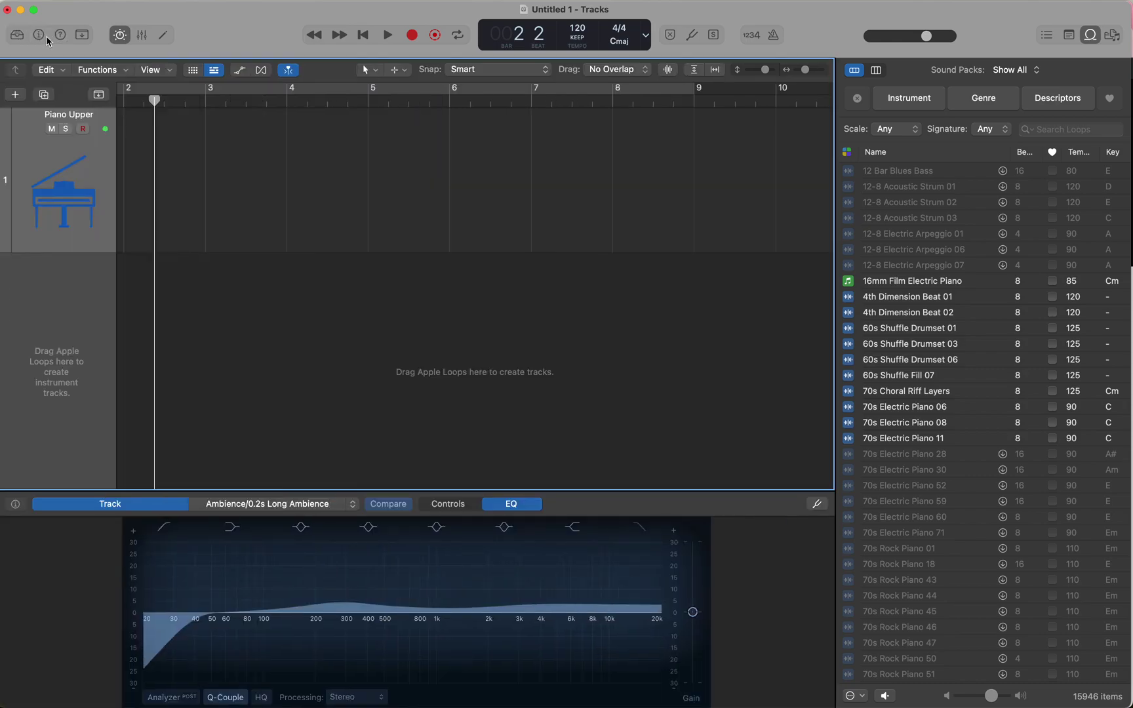
pyautogui.click(17, 35)
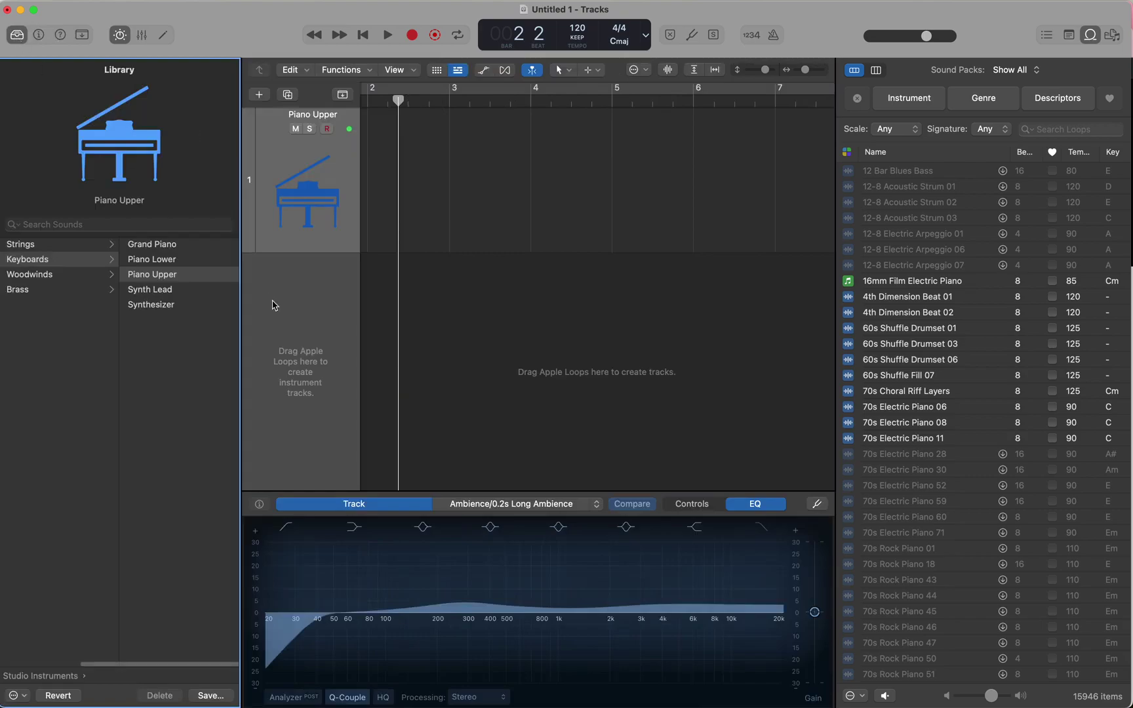
pyautogui.moveTo(398, 99); pyautogui.dragTo(368, 100)
pyautogui.moveTo(806, 69); pyautogui.dragTo(759, 75)
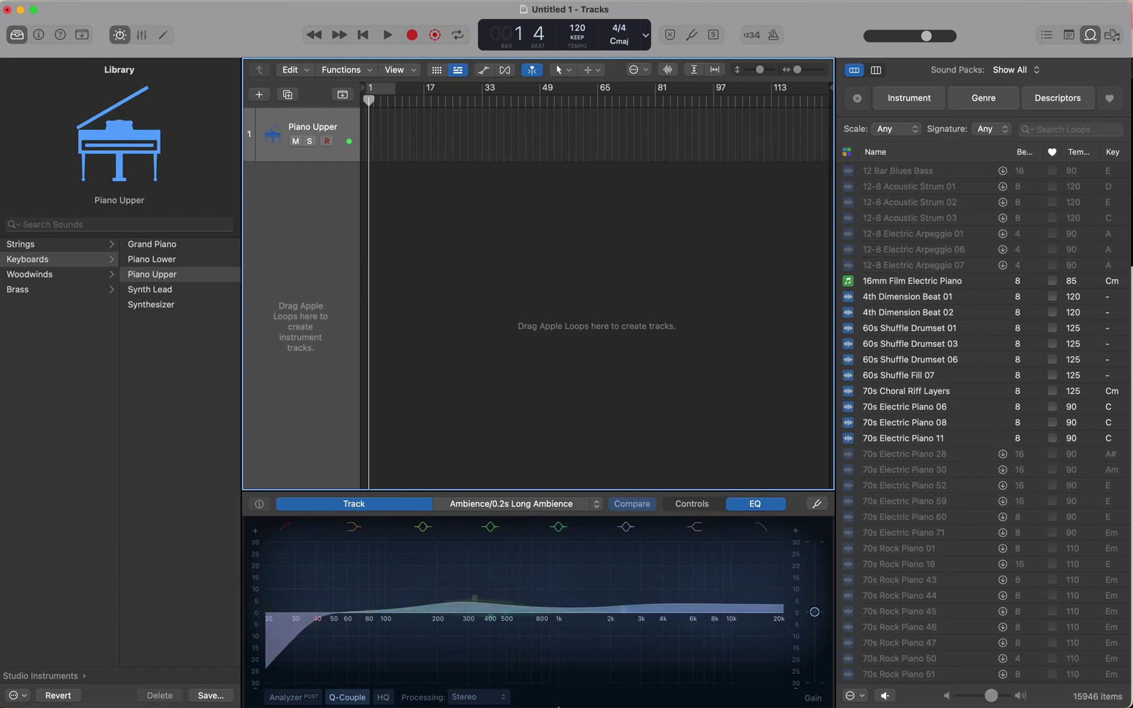
# Step: Switch to Google Chrome, search for "chatgpt" in a new tab and open the ChatGPT site
pyautogui.moveTo(564, 705)
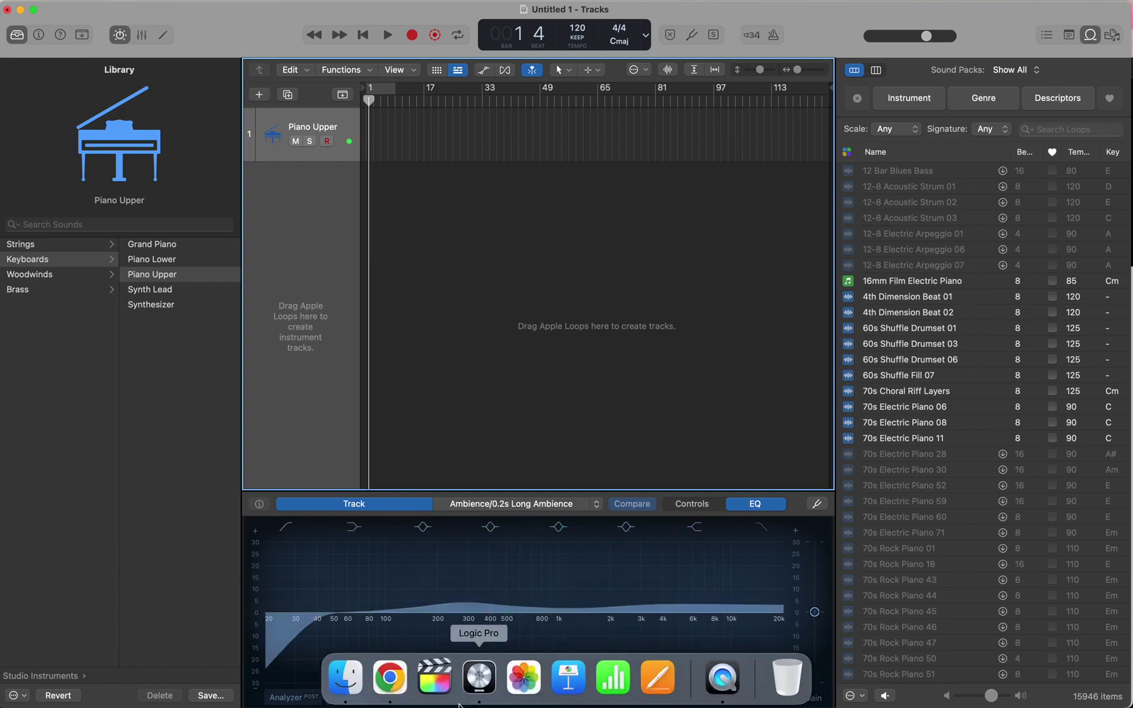
pyautogui.click(393, 678)
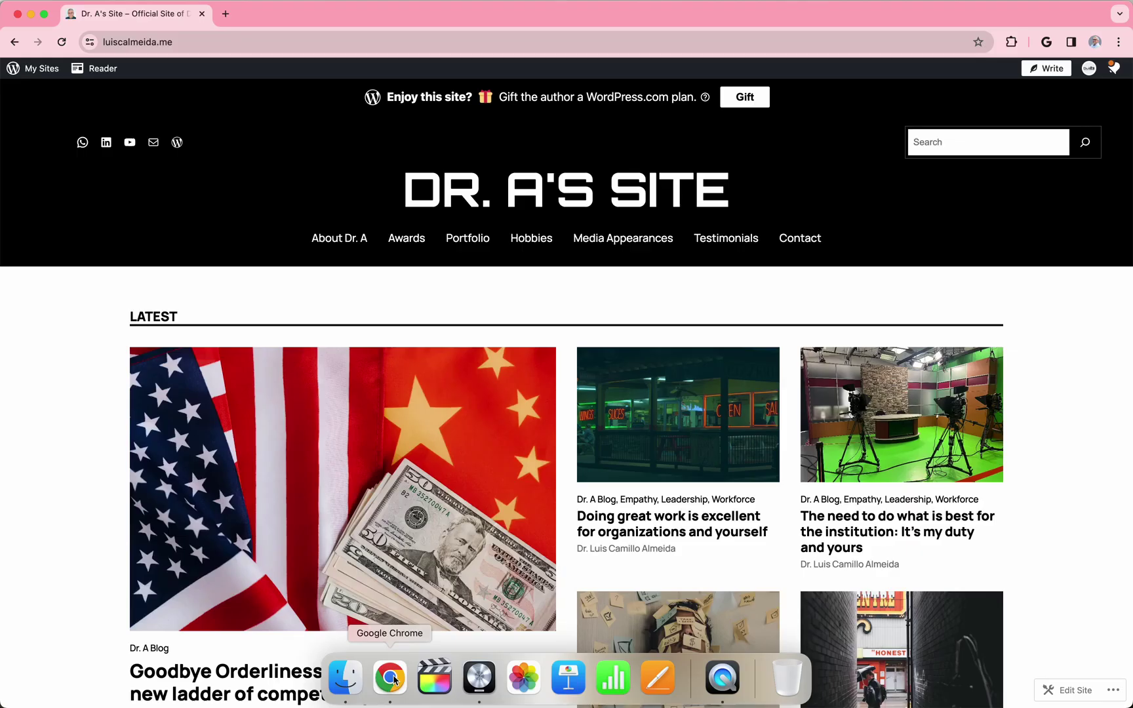
pyautogui.click(226, 14)
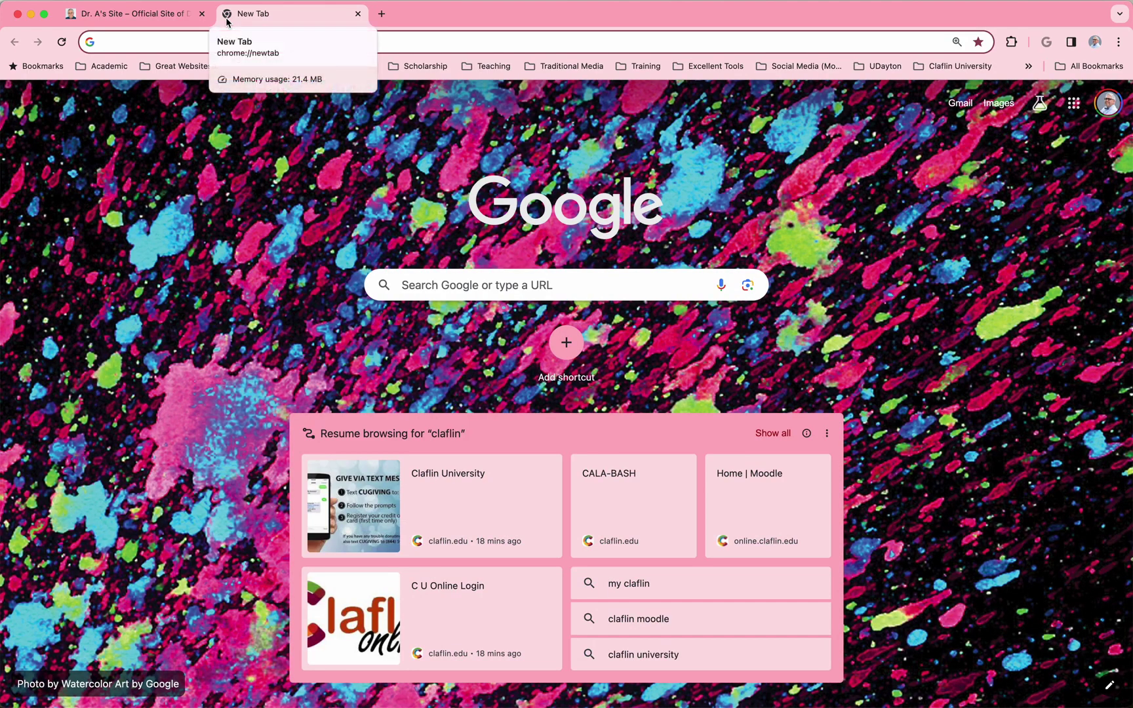
pyautogui.write('chatgpt')
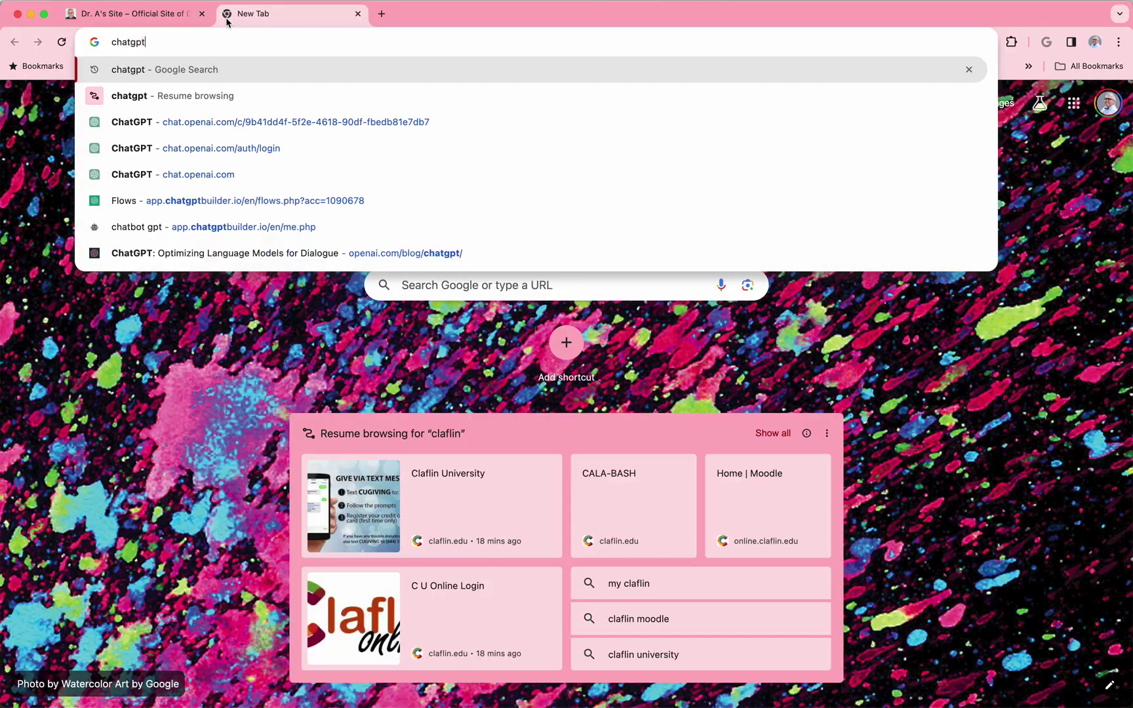
pyautogui.press('Return')
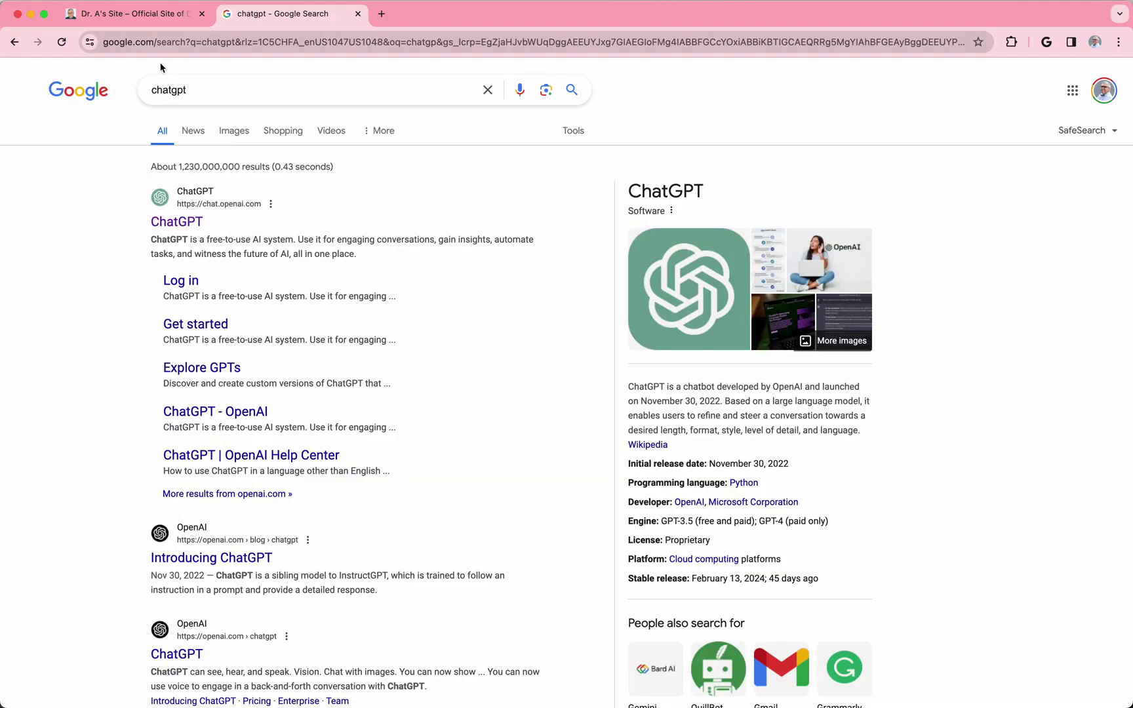
pyautogui.click(179, 226)
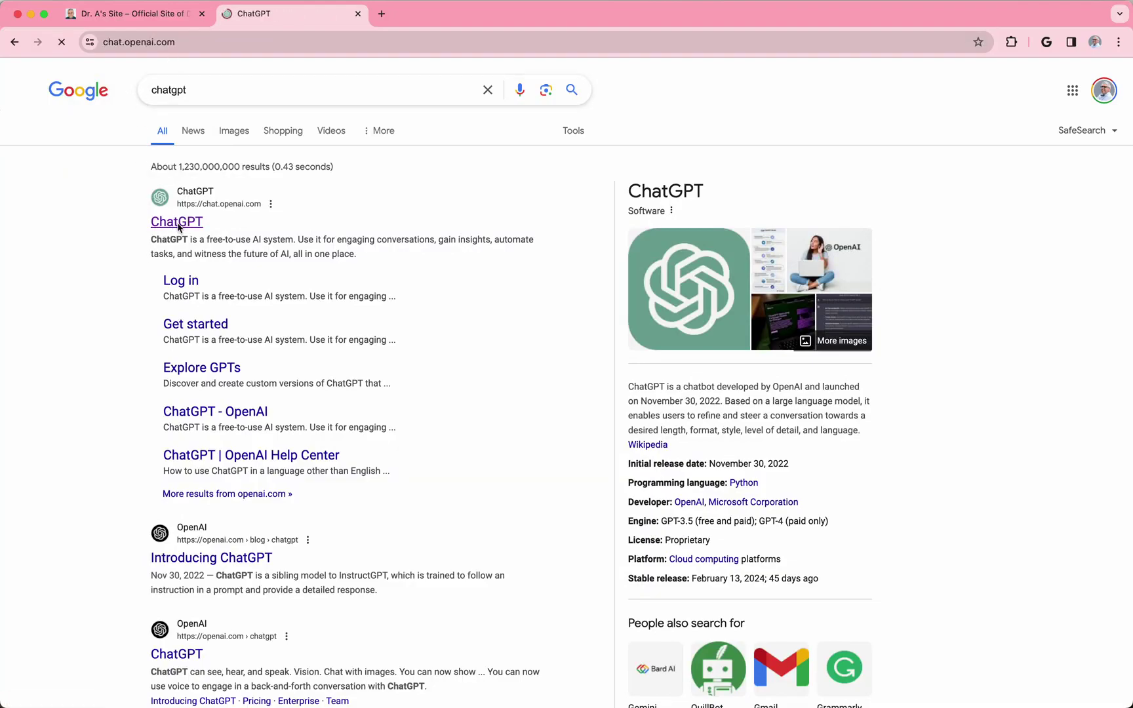
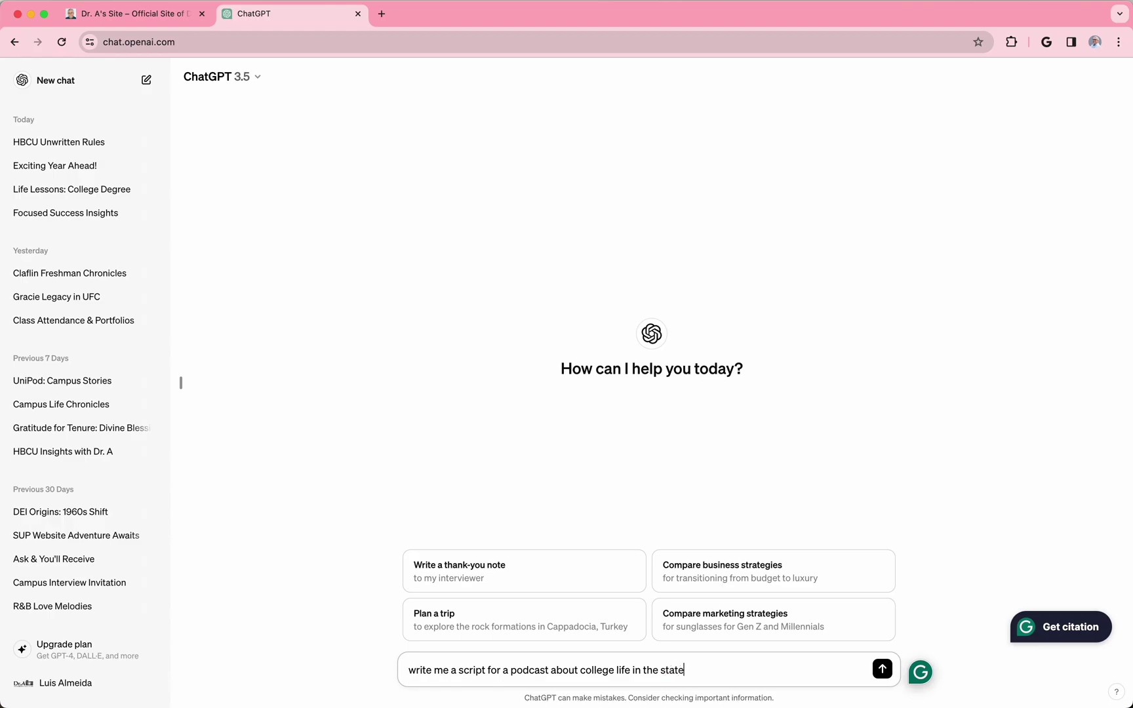
# Step: Submit the prompt "write me a script for a podcast about college life in the state of sc n 2024 in an hbcu"
pyautogui.write('sc')
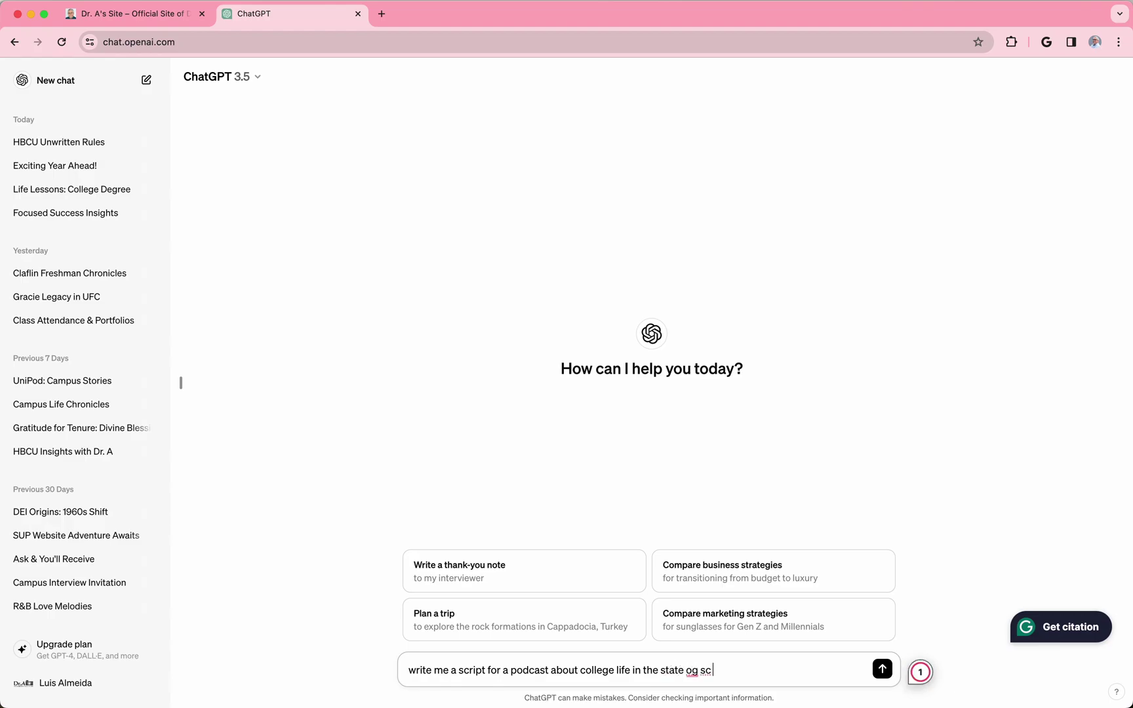
pyautogui.press('BackSpace')
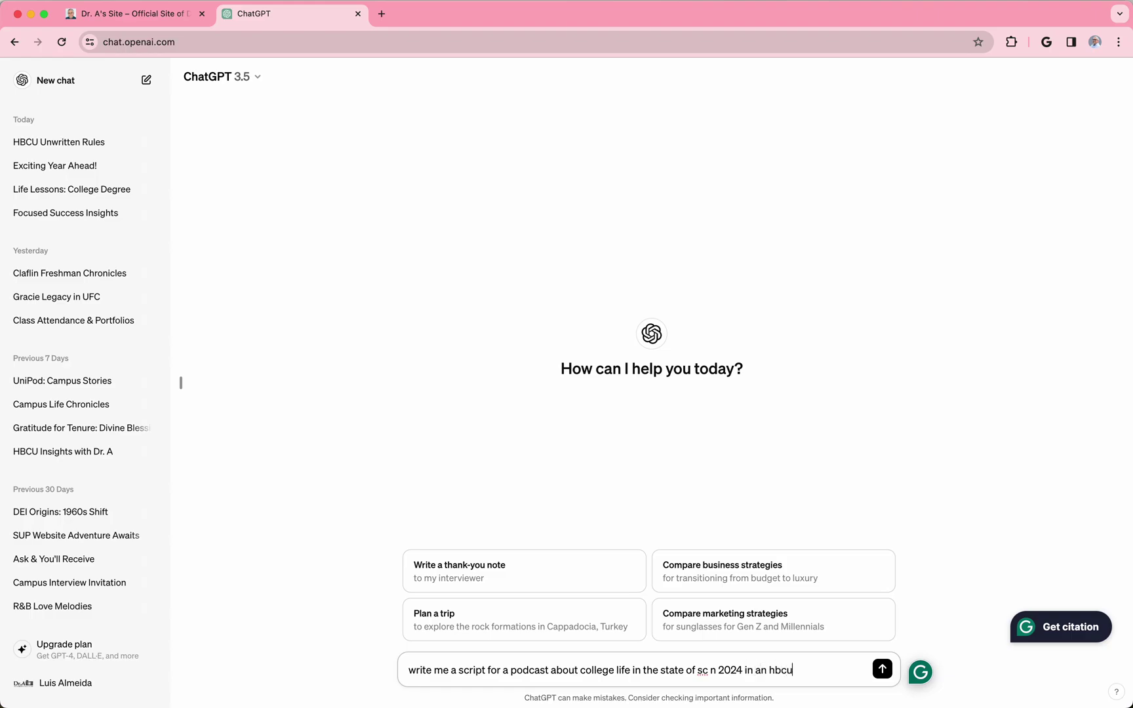
pyautogui.press('Return')
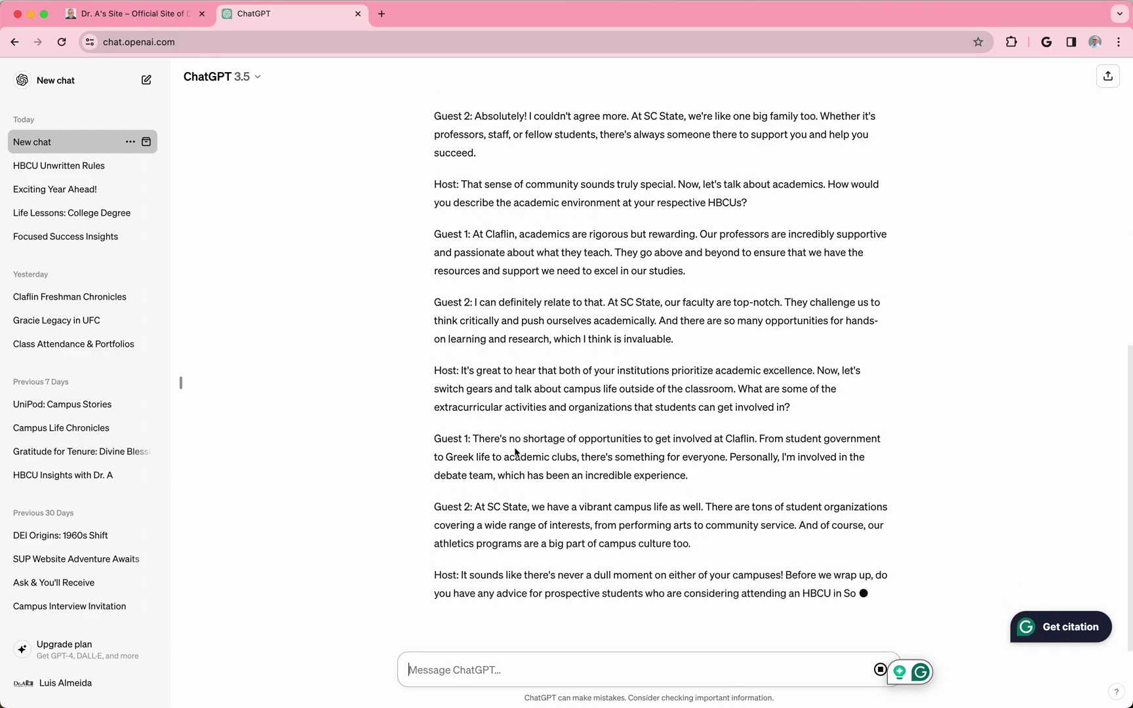
# Step: Read through the generated podcast script from the title to the closing lines and return to its beginning
pyautogui.scroll(5, 514, 452)
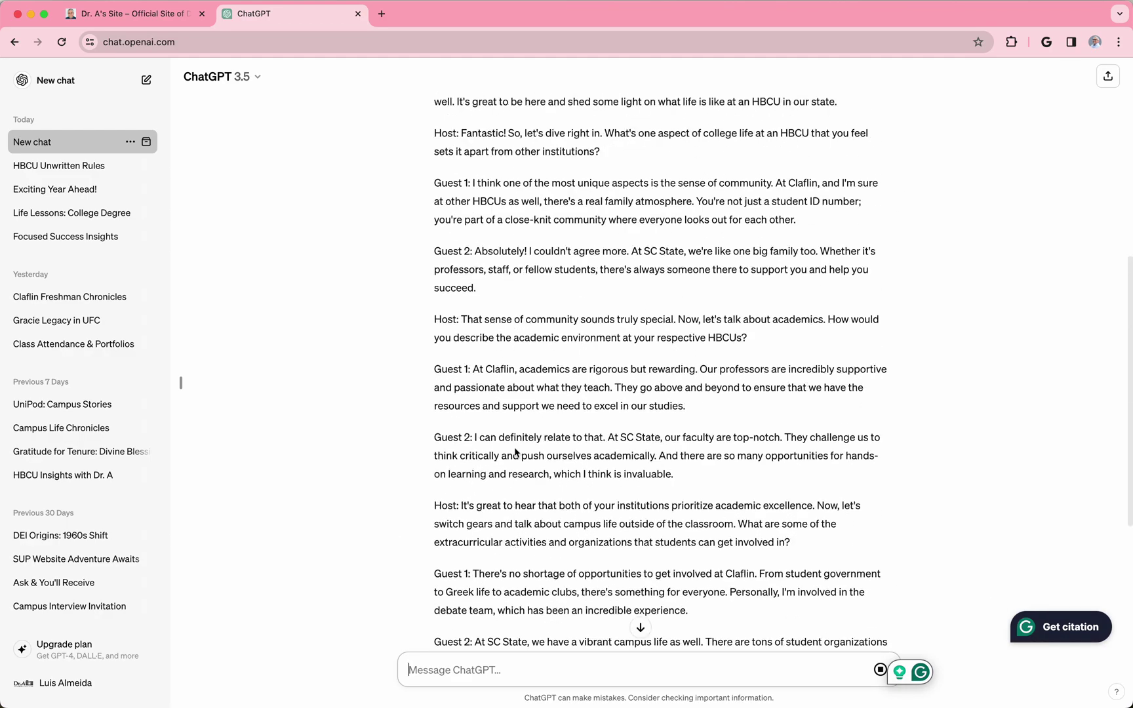
pyautogui.scroll(-6, 515, 450)
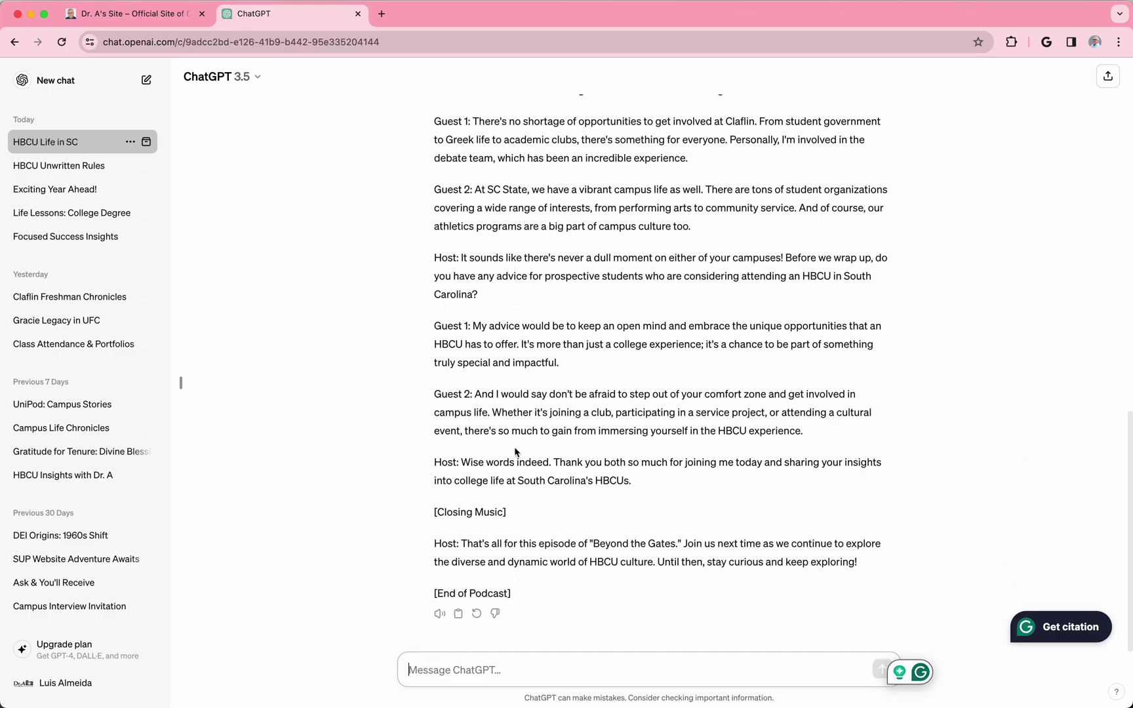
pyautogui.scroll(15, 515, 452)
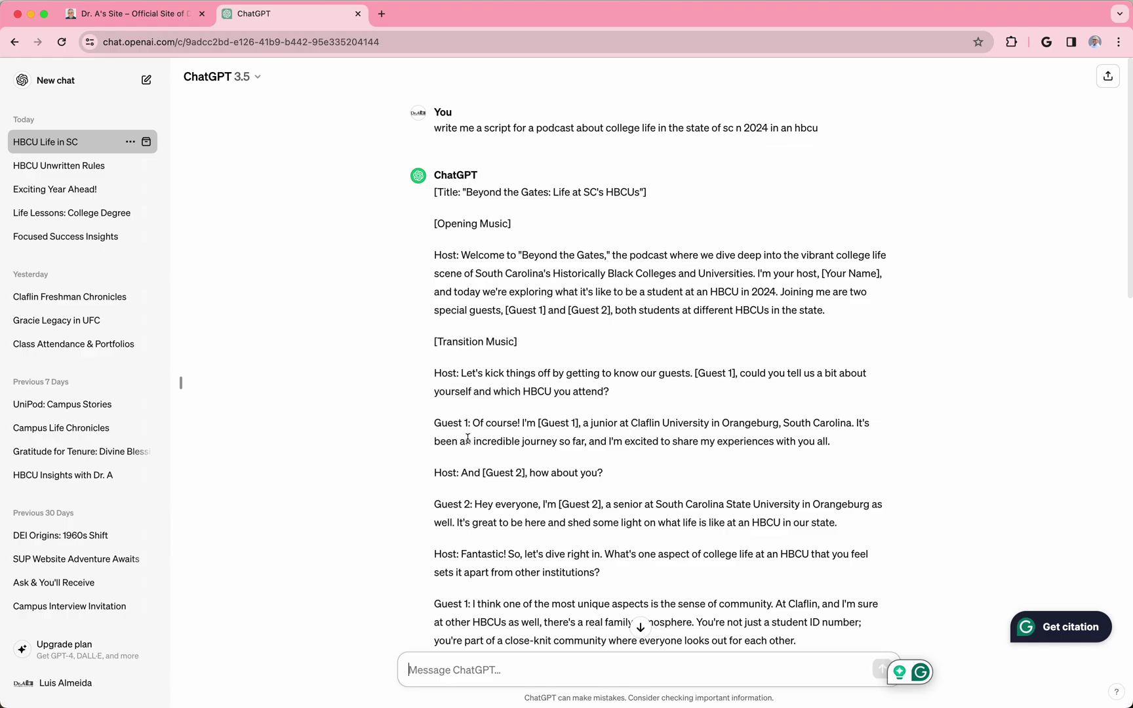
pyautogui.scroll(-15, 465, 547)
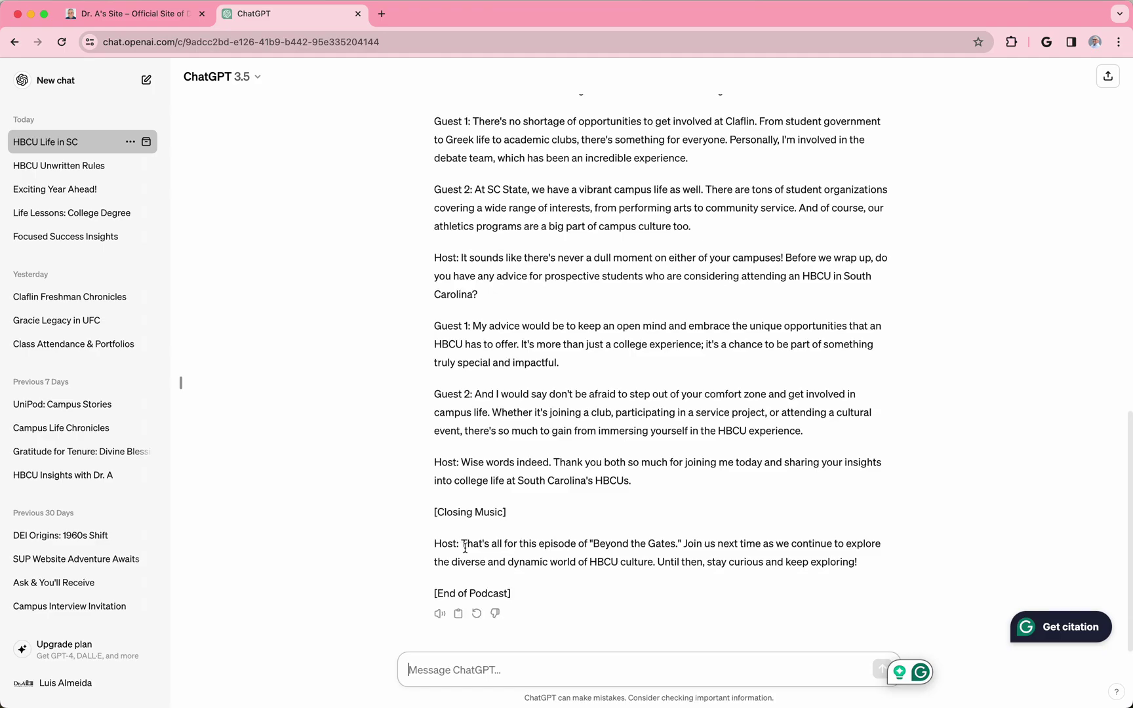
pyautogui.scroll(15, 465, 548)
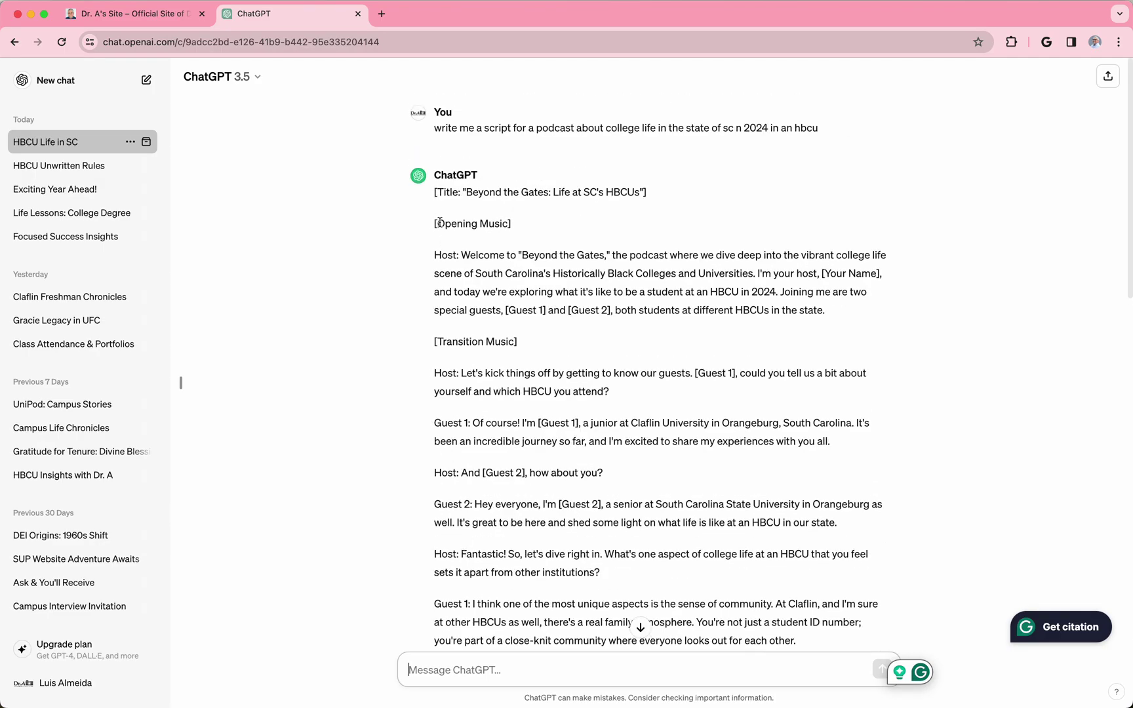
# Step: Switch back to Logic Pro and filter the Apple Loops by the Hip Hop genre
pyautogui.press('super+Tab')
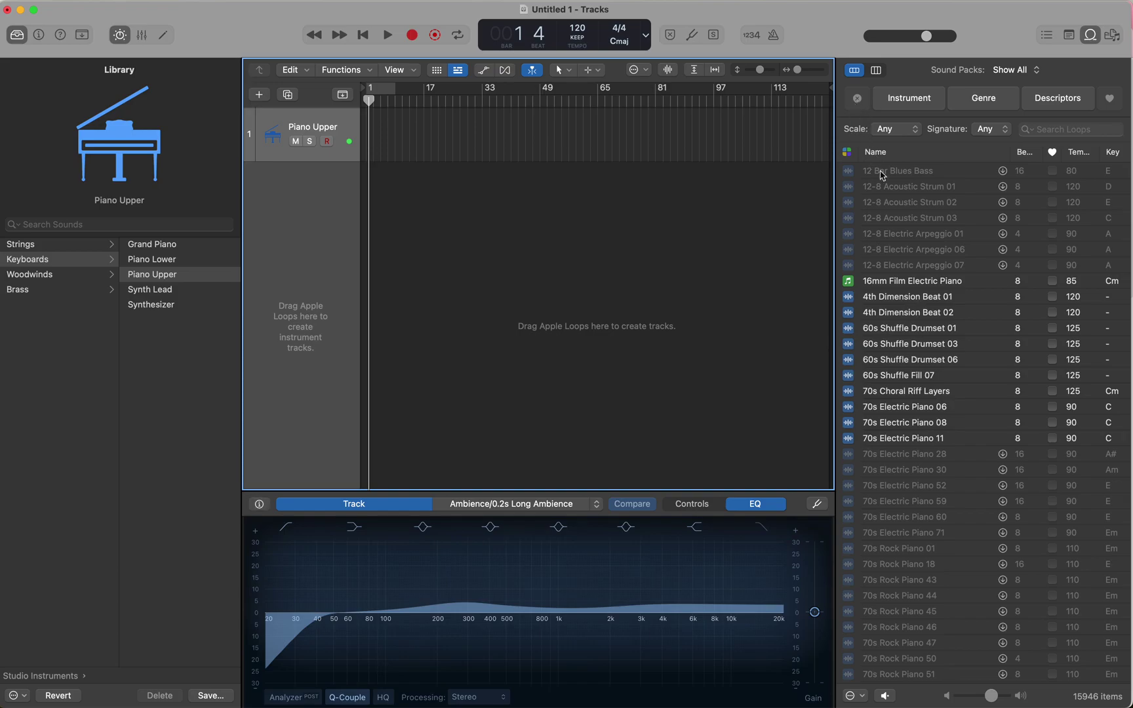
pyautogui.click(986, 102)
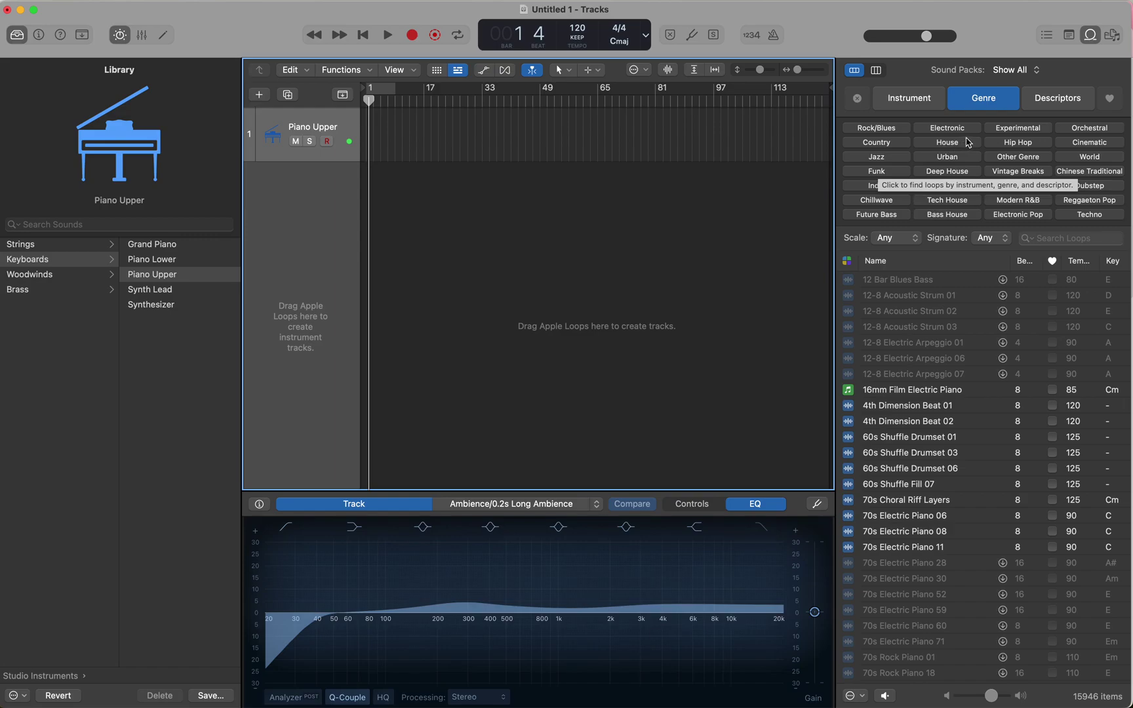
pyautogui.click(1004, 144)
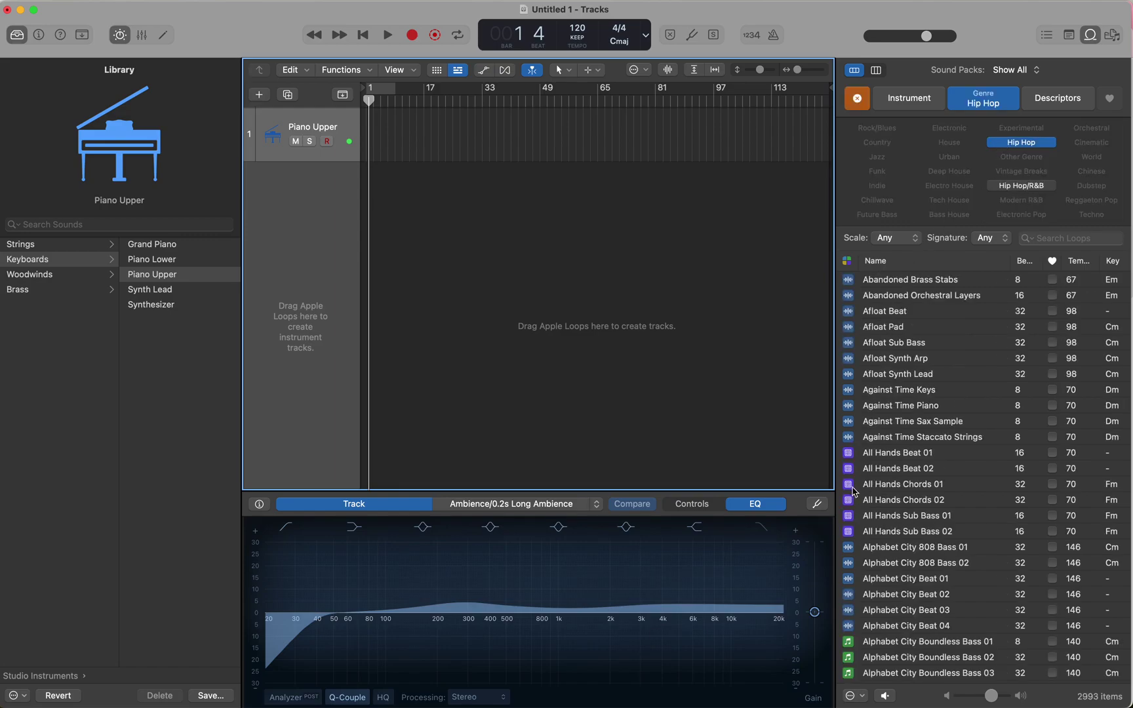
# Step: Preview the Alphabet City loops Boundless Bass 02, Harp 01, Piano 01 and Beat 01, adjusting the system volume while listening
pyautogui.scroll(-6, 890, 497)
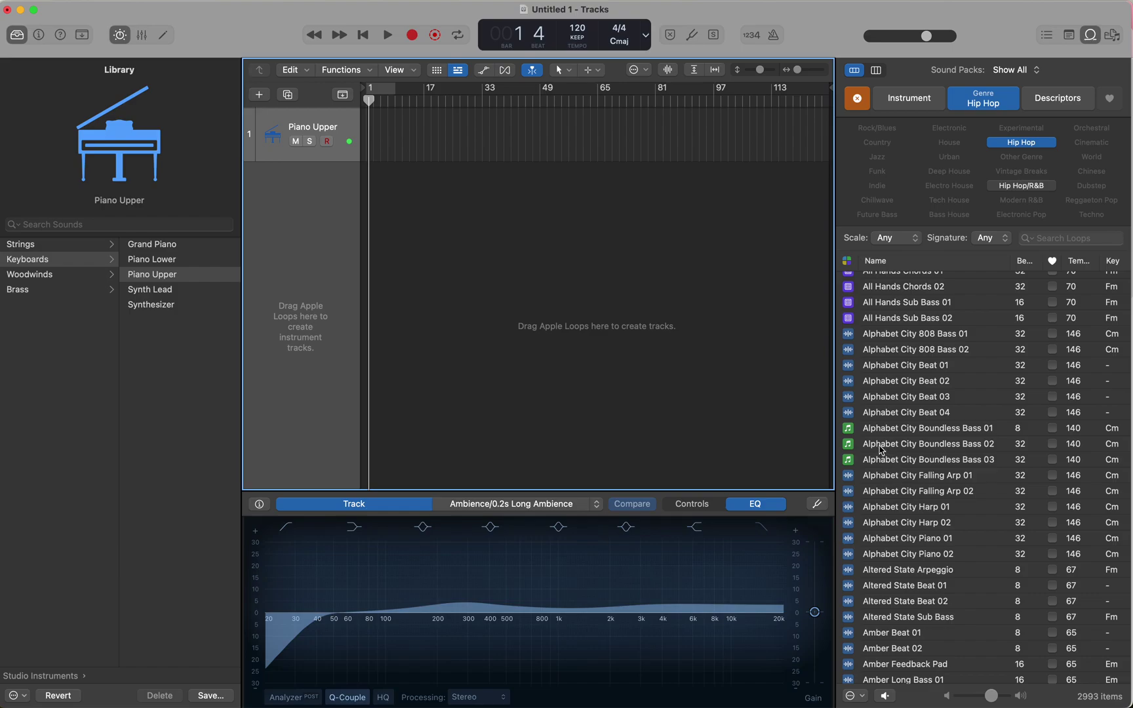
pyautogui.click(951, 446)
pyautogui.press('XF86AudioRaiseVolume')
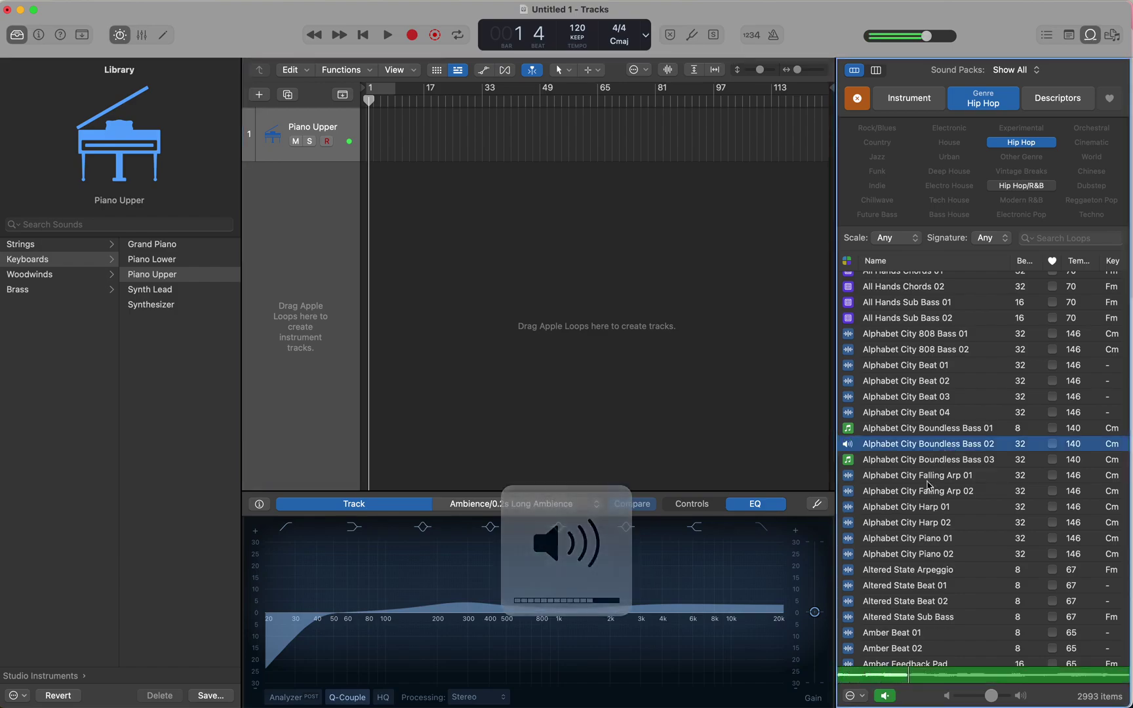
pyautogui.click(924, 508)
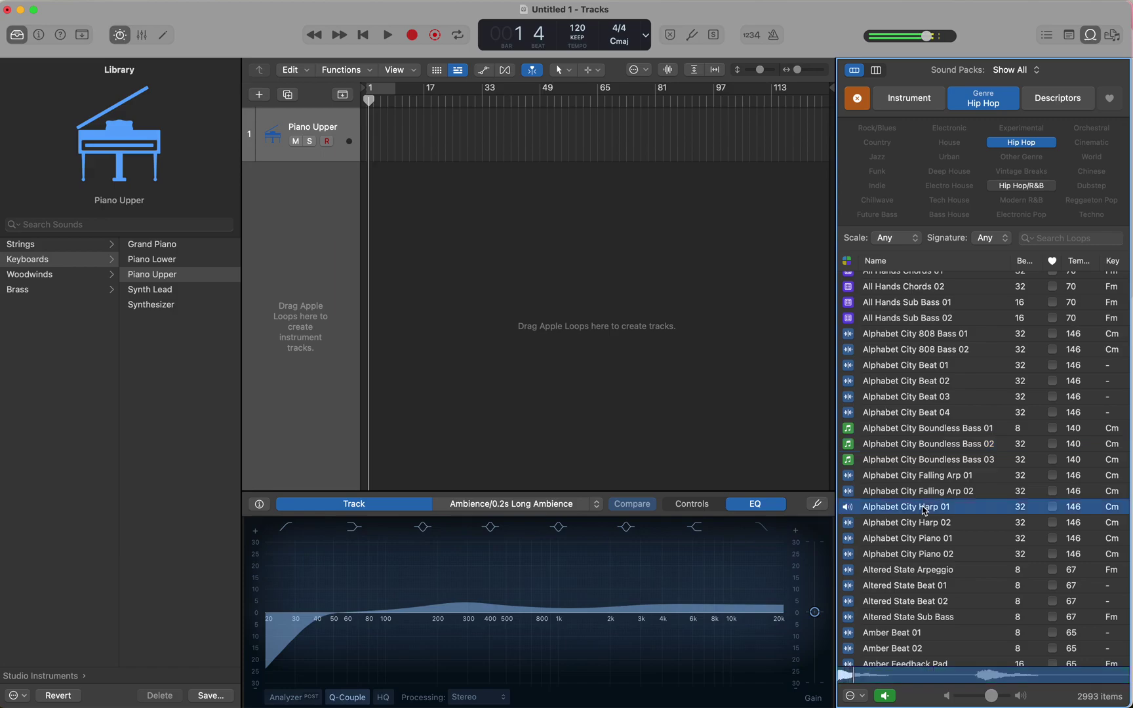
pyautogui.press('XF86AudioRaiseVolume')
pyautogui.press('XF86AudioRaiseVolume')
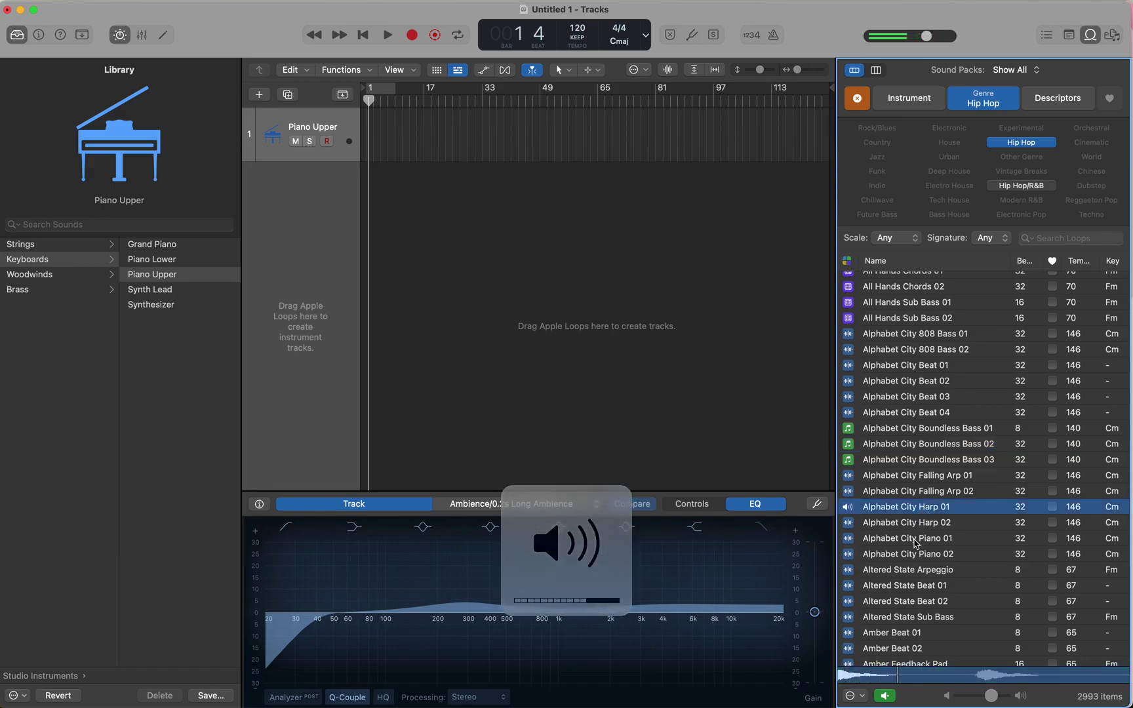
pyautogui.click(917, 543)
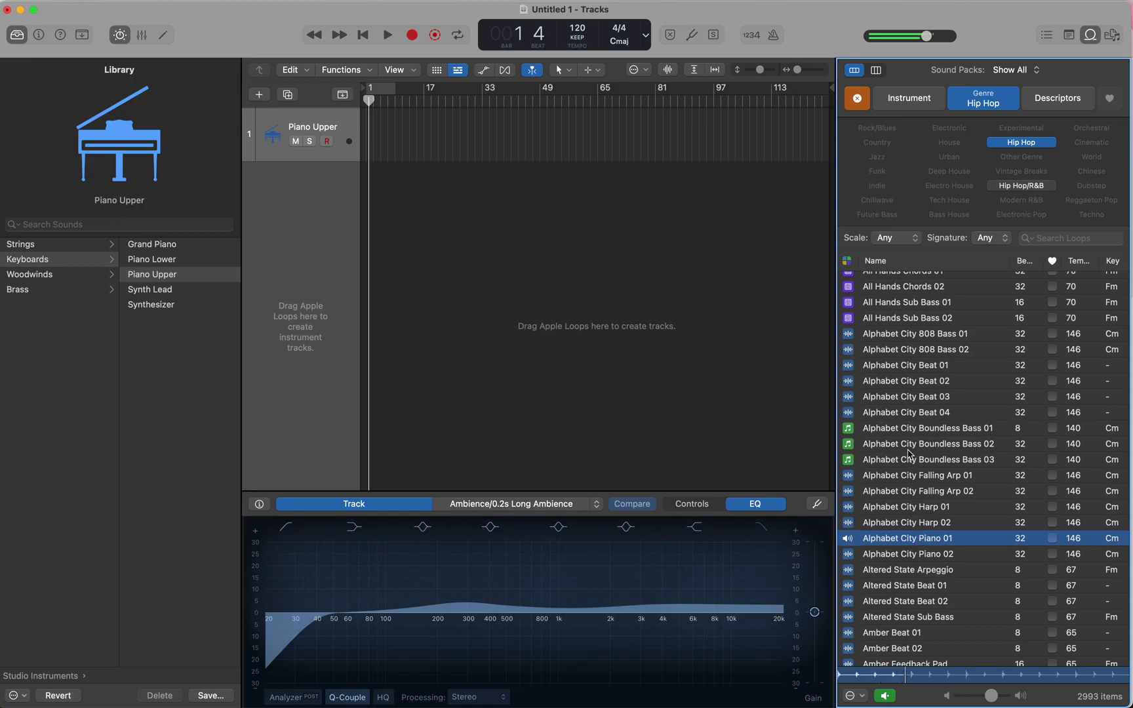
pyautogui.click(916, 365)
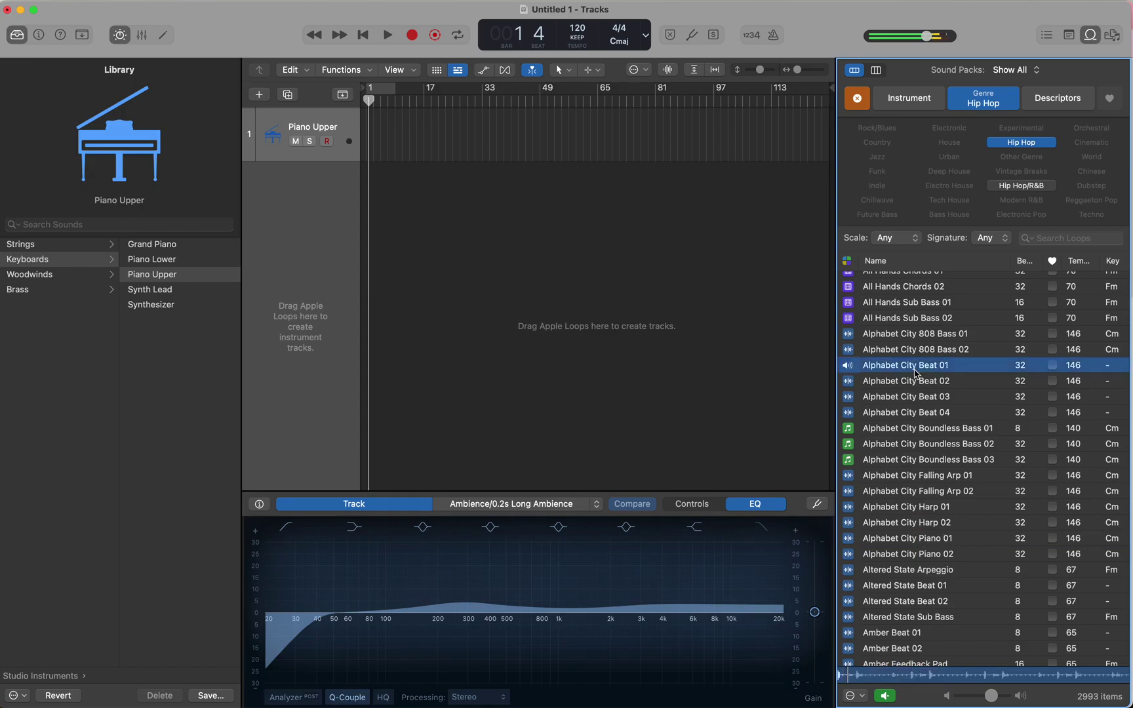
pyautogui.press('XF86AudioRaiseVolume')
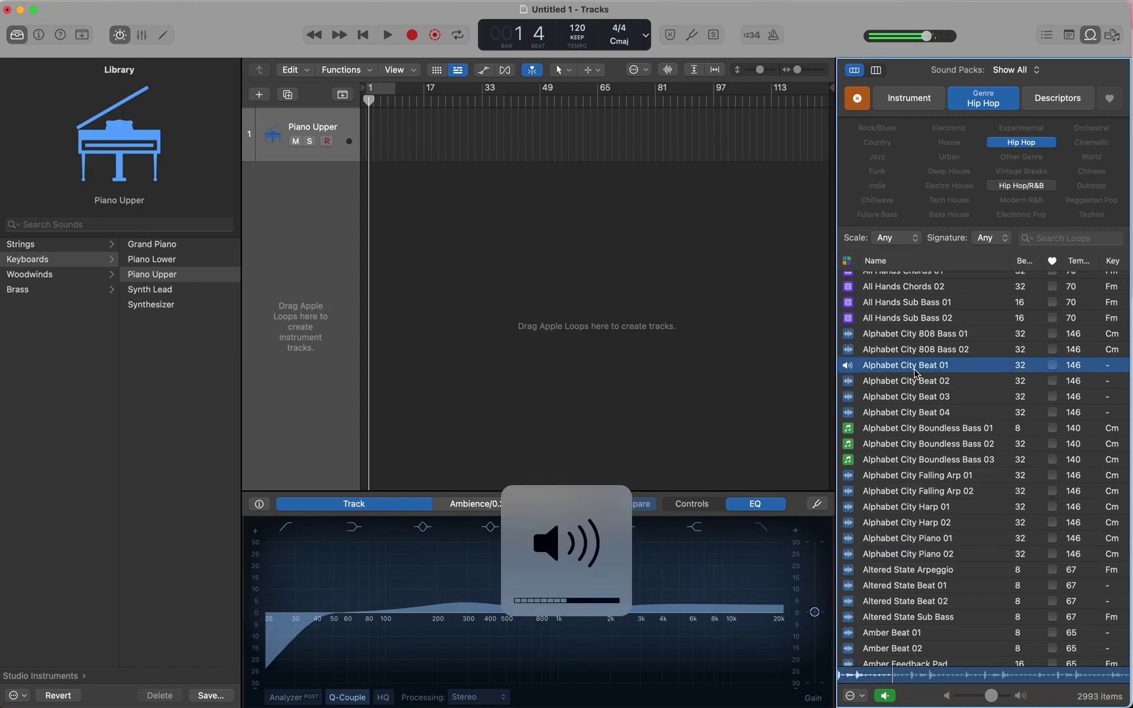
pyautogui.press('space')
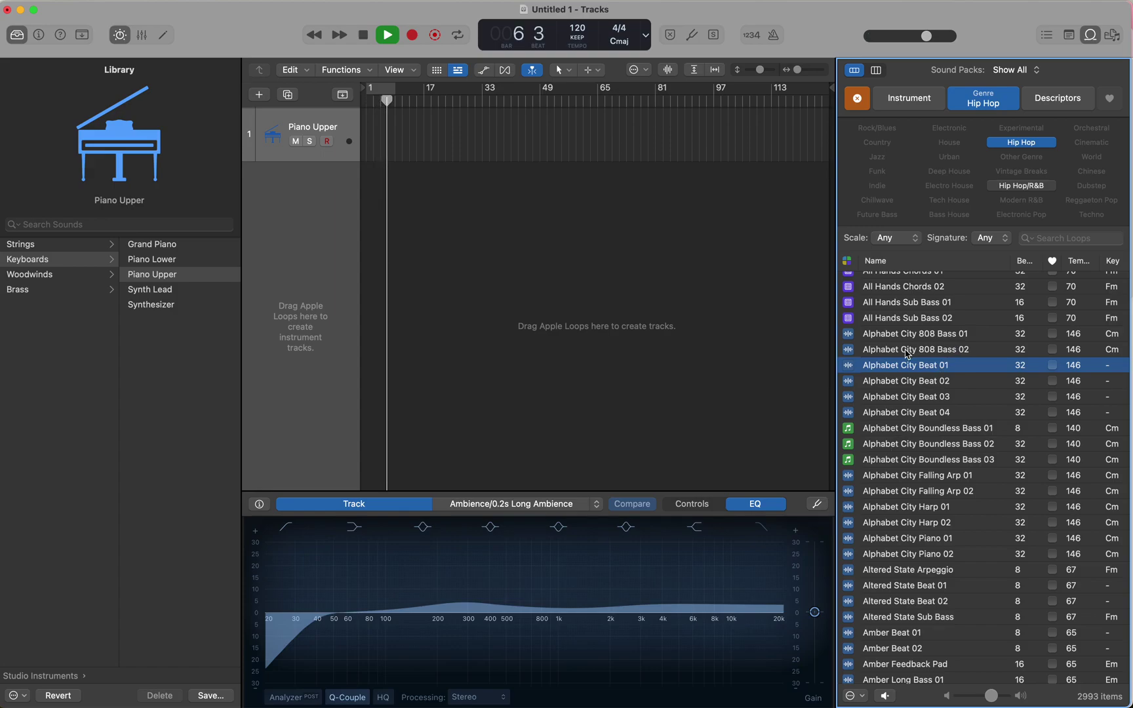
# Step: Stop project playback and audition the Alphabet City loops Boundless Bass 02, Beat 04 and Beat 03
pyautogui.scroll(3, 908, 354)
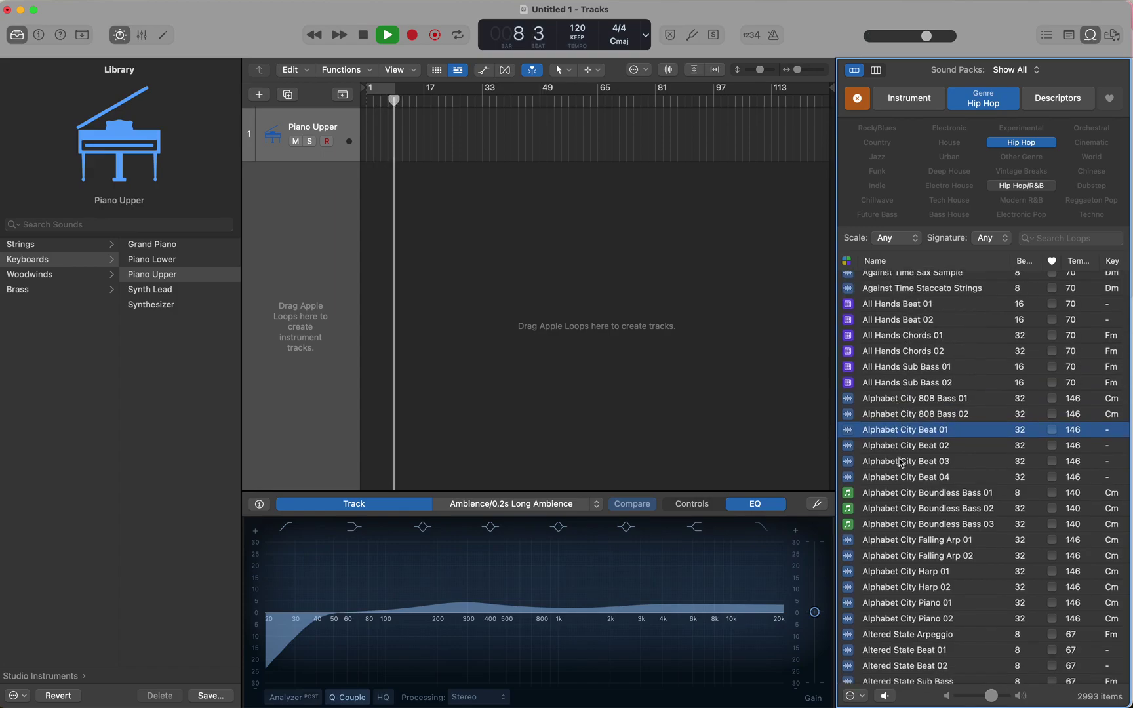
pyautogui.click(917, 603)
pyautogui.press('space')
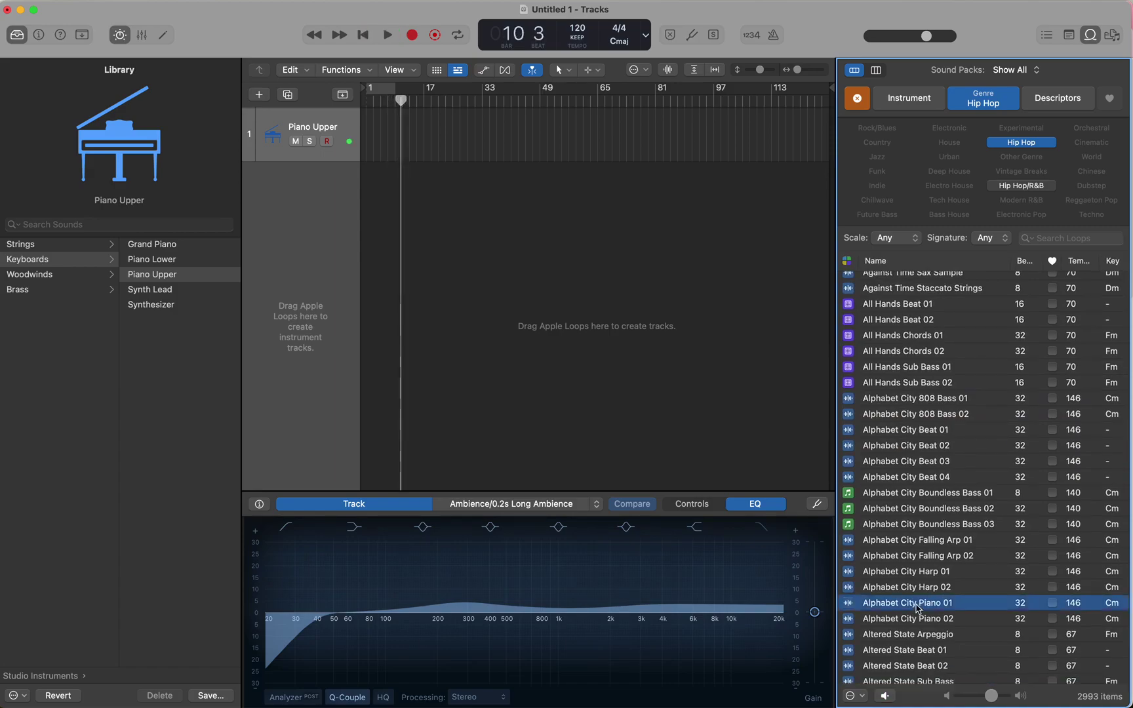
pyautogui.click(900, 508)
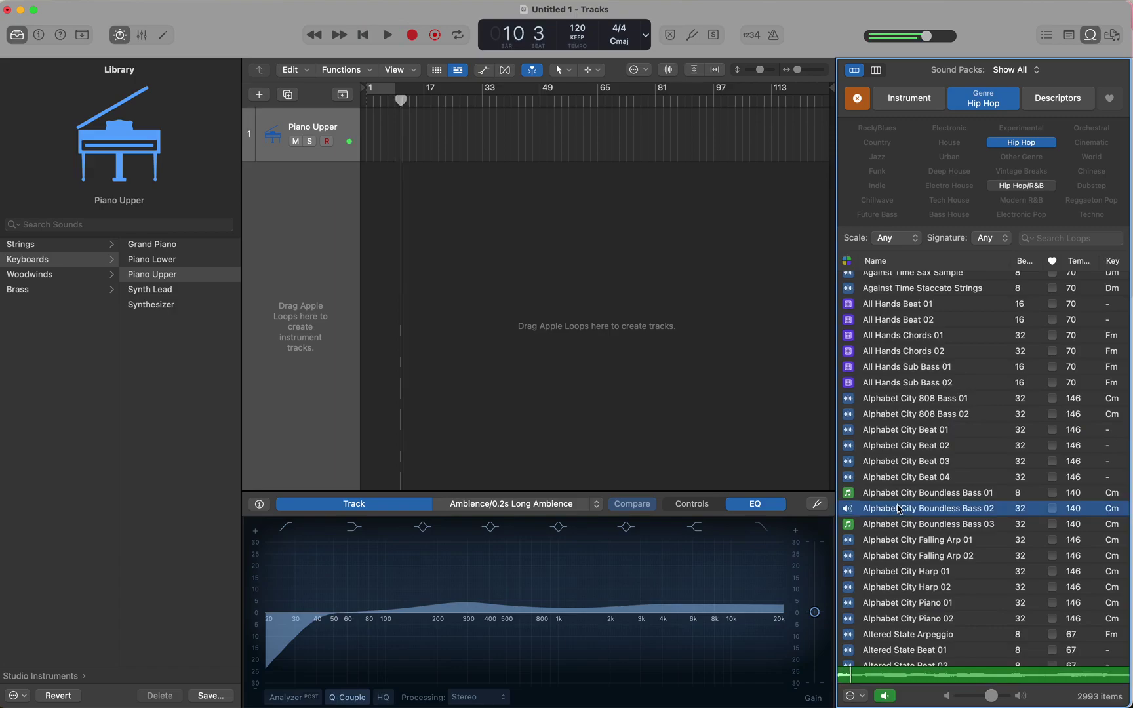
pyautogui.click(909, 479)
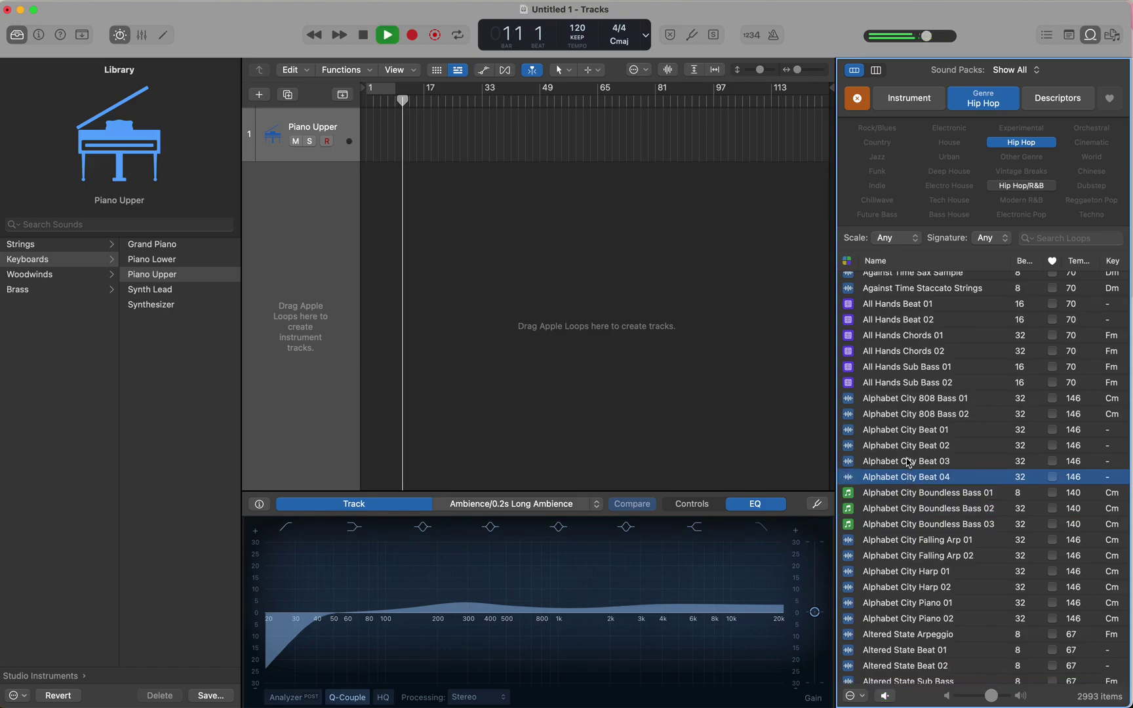
pyautogui.click(909, 464)
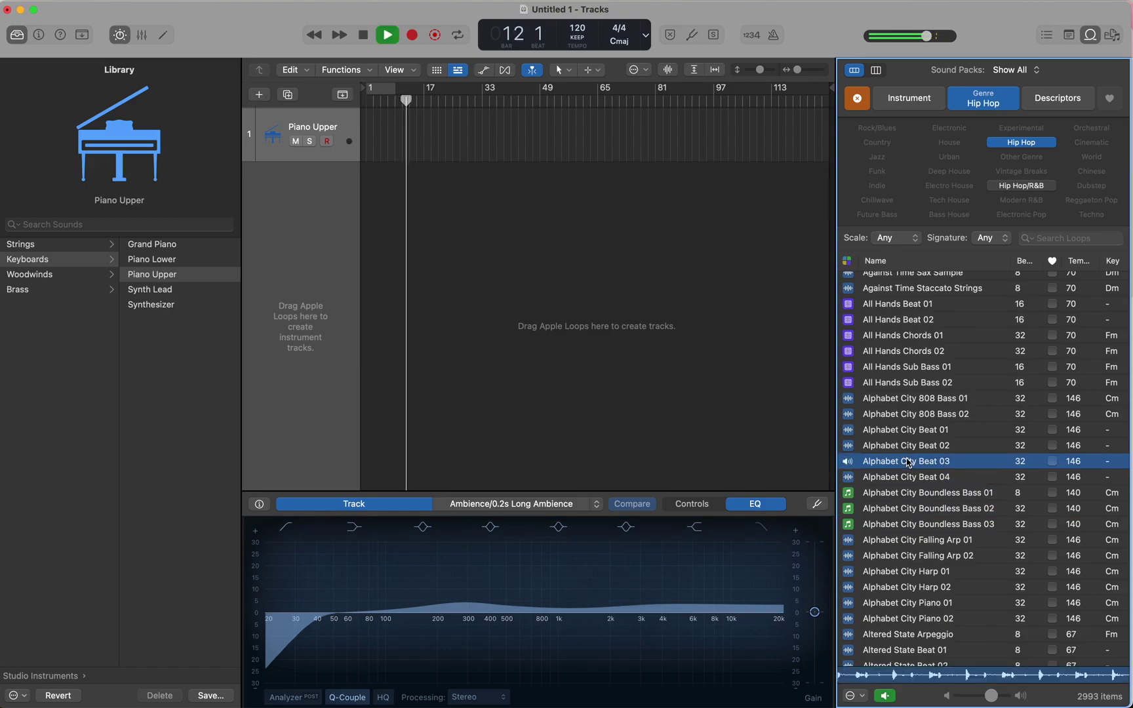
pyautogui.click(909, 464)
# Step: Audition the Amber Feedback Pad, Amber Long Bass 02 and Amber Slow Beat 02 loops
pyautogui.scroll(-10, 913, 485)
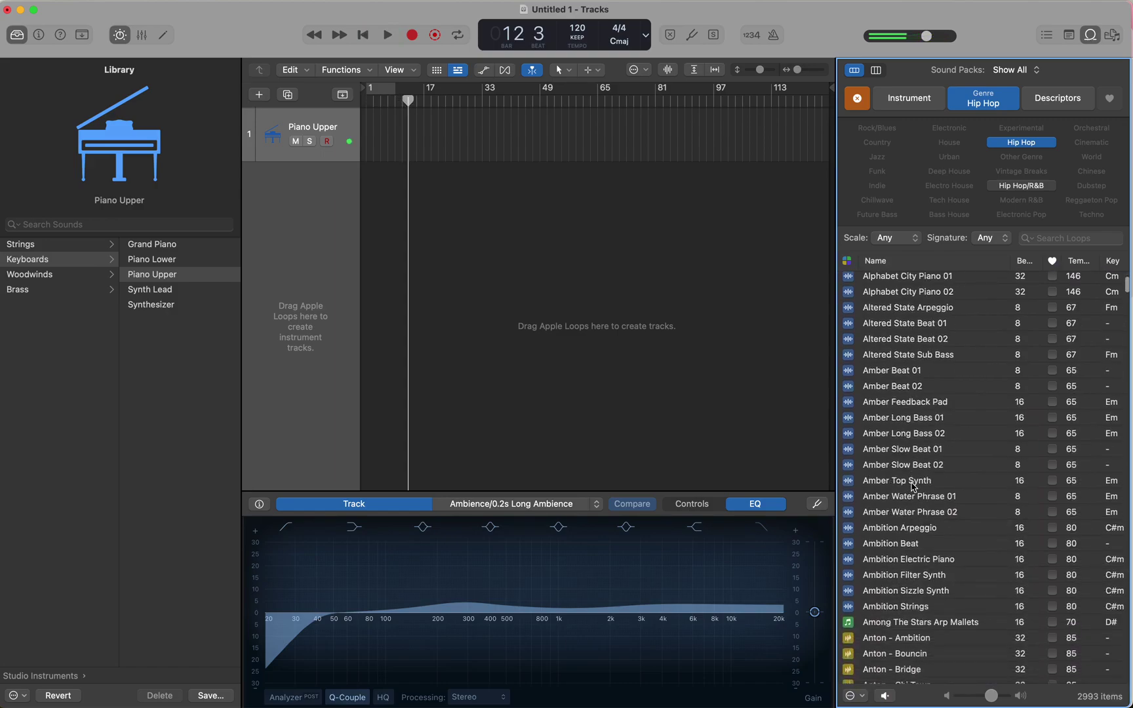
pyautogui.click(889, 406)
pyautogui.click(888, 435)
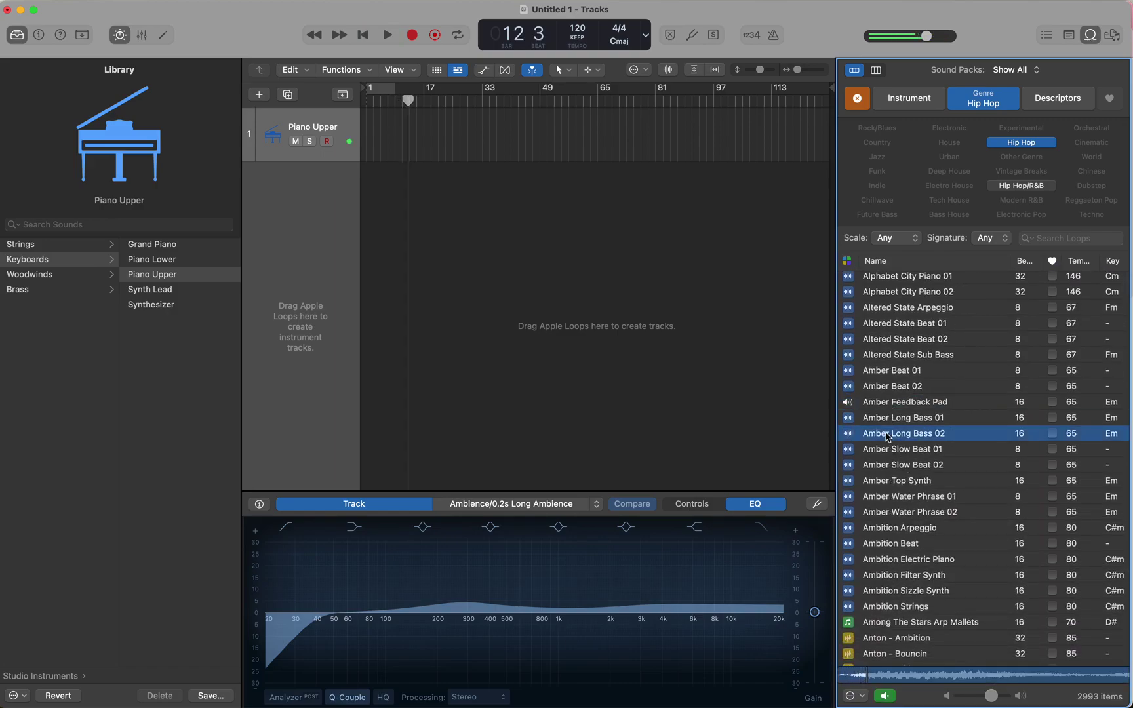
pyautogui.click(885, 467)
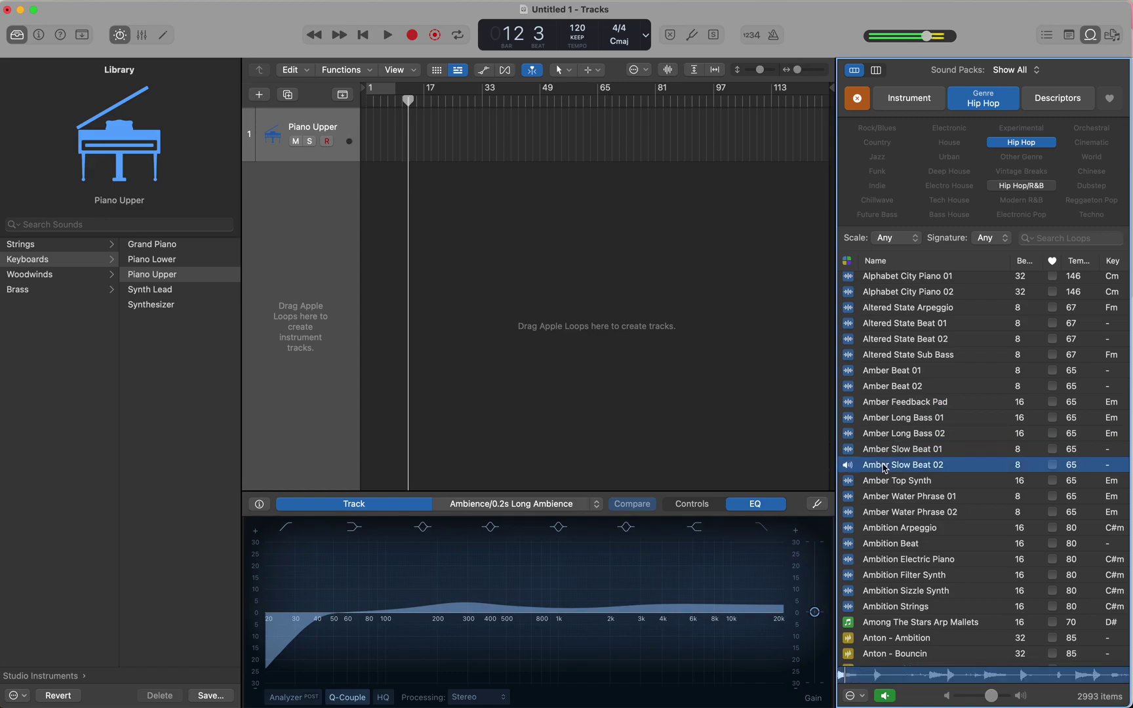
# Step: Replace the Hip Hop loop filter with the Funk genre and preview the Bell Bottom Electric Piano loop
pyautogui.click(857, 98)
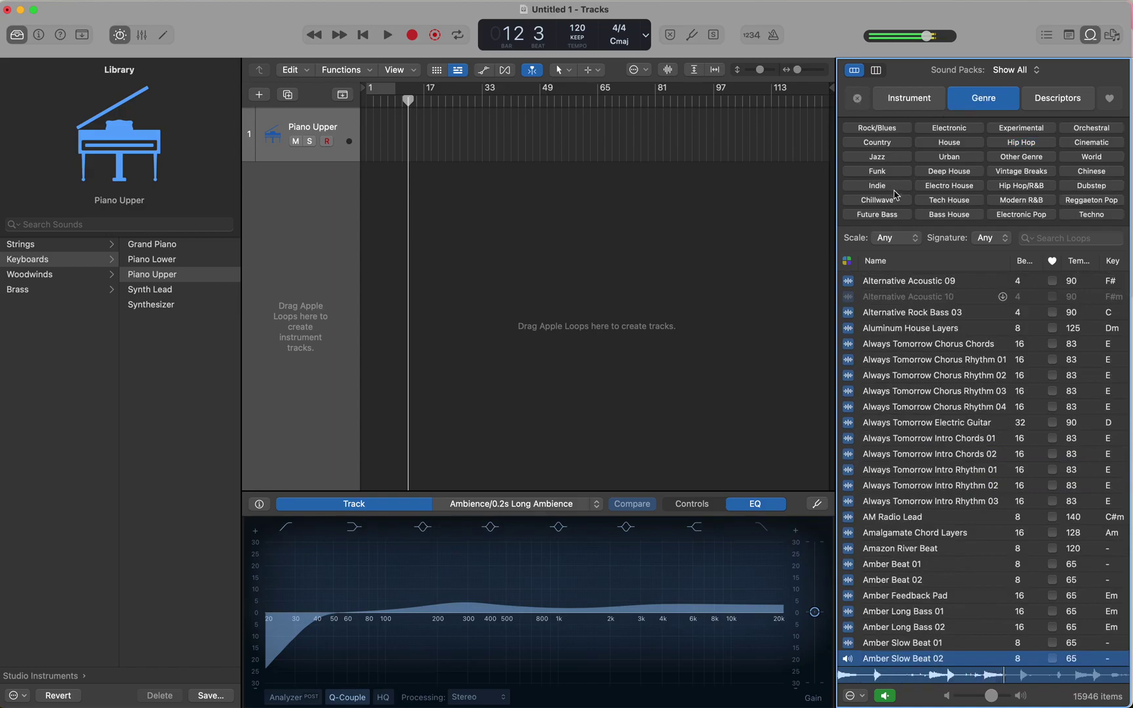
pyautogui.click(881, 173)
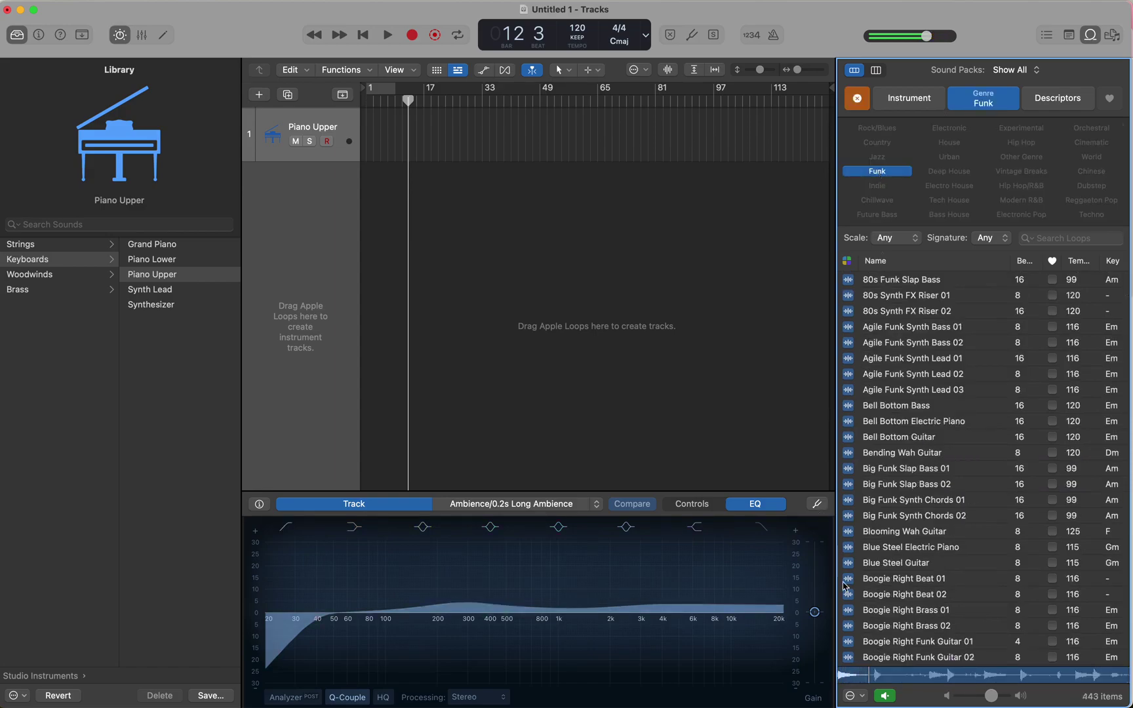
pyautogui.click(851, 677)
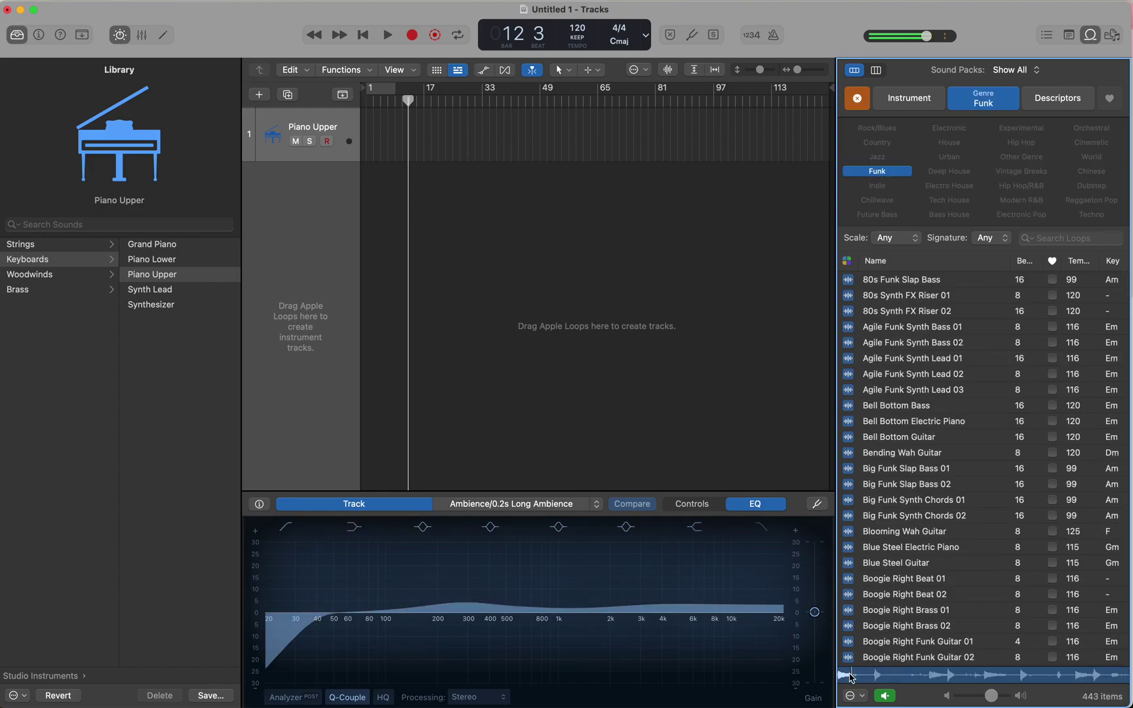
pyautogui.click(880, 426)
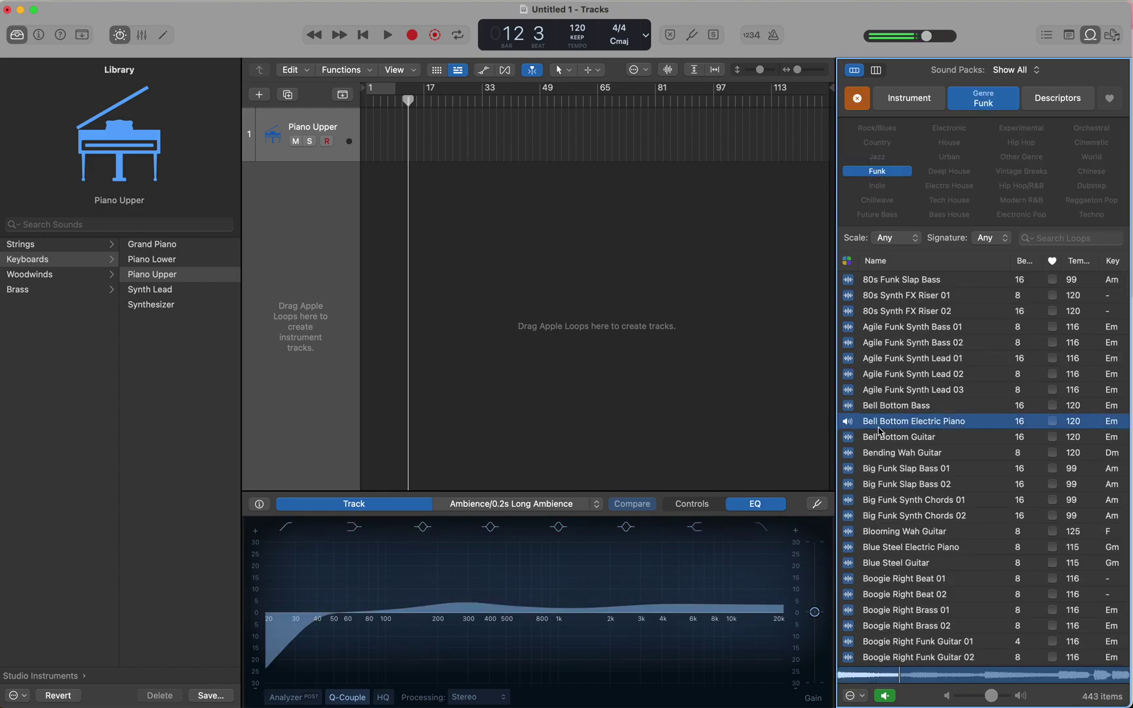
# Step: Preview Boogie Right Beat 01 and add it to the Piano Upper track at bar 1, keeping the track format and importing its tempo
pyautogui.scroll(-5, 882, 459)
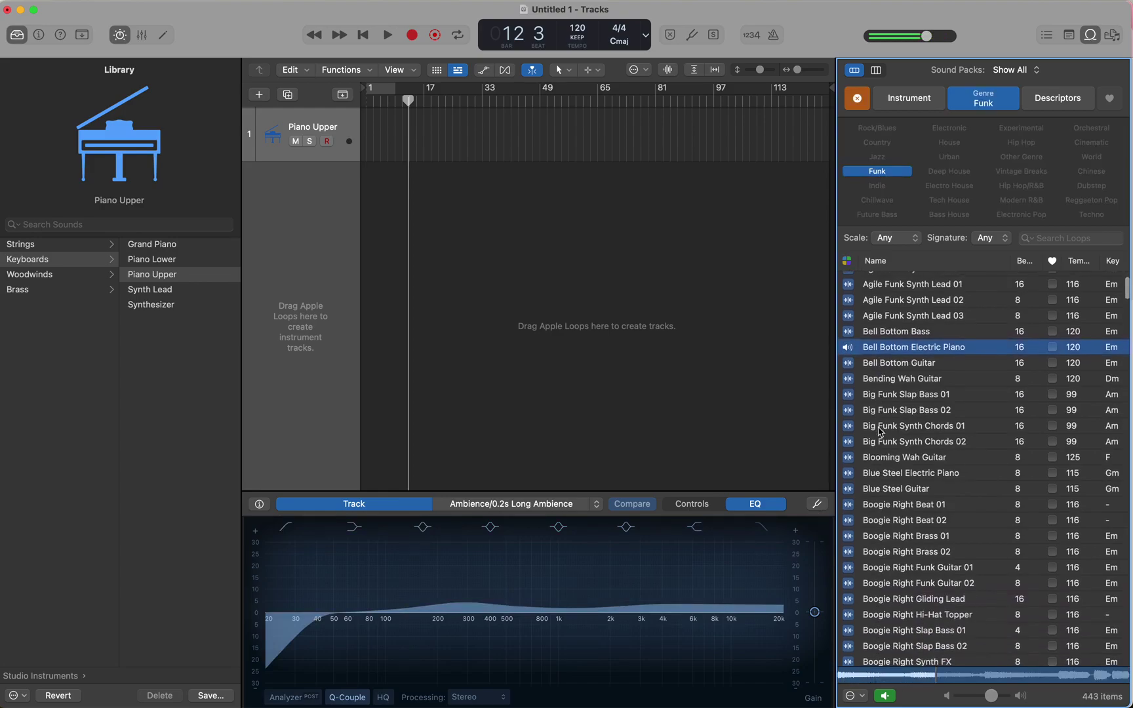
pyautogui.click(886, 504)
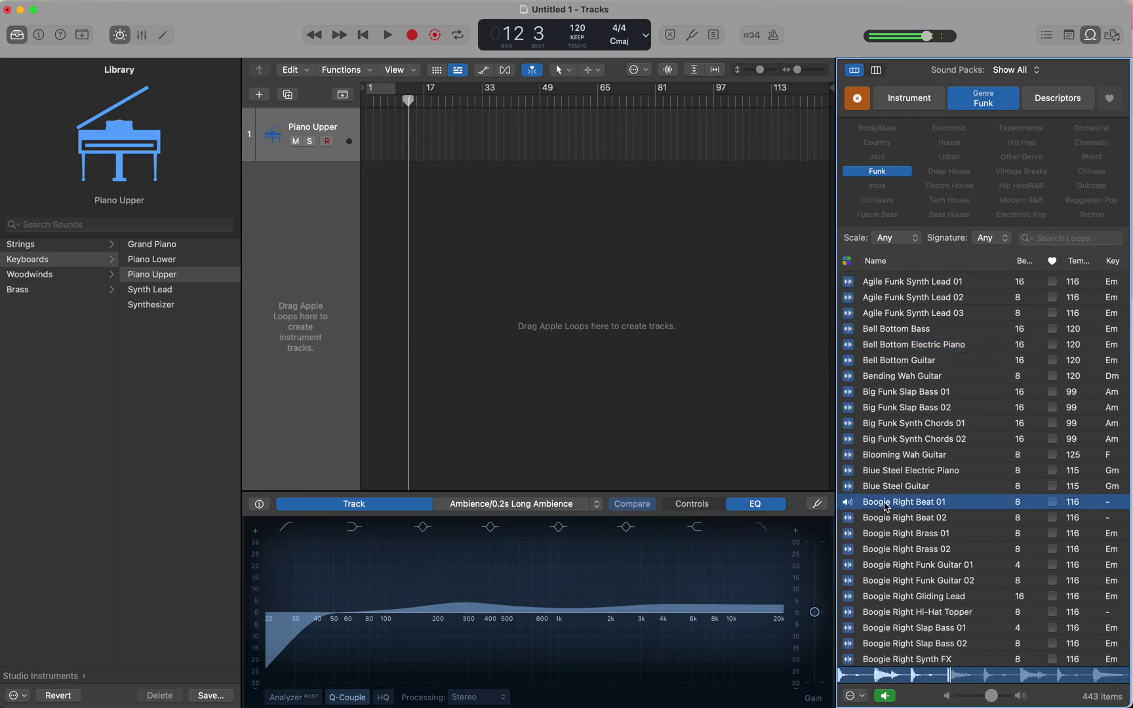
pyautogui.moveTo(886, 506); pyautogui.dragTo(361, 141)
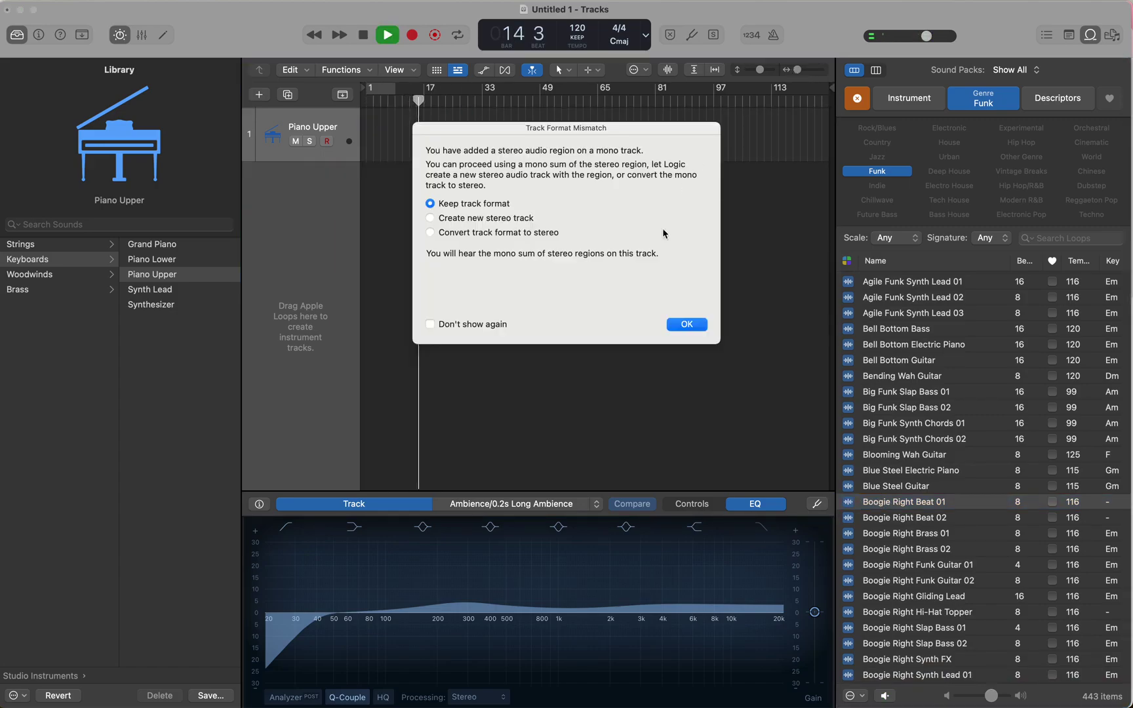
pyautogui.click(687, 324)
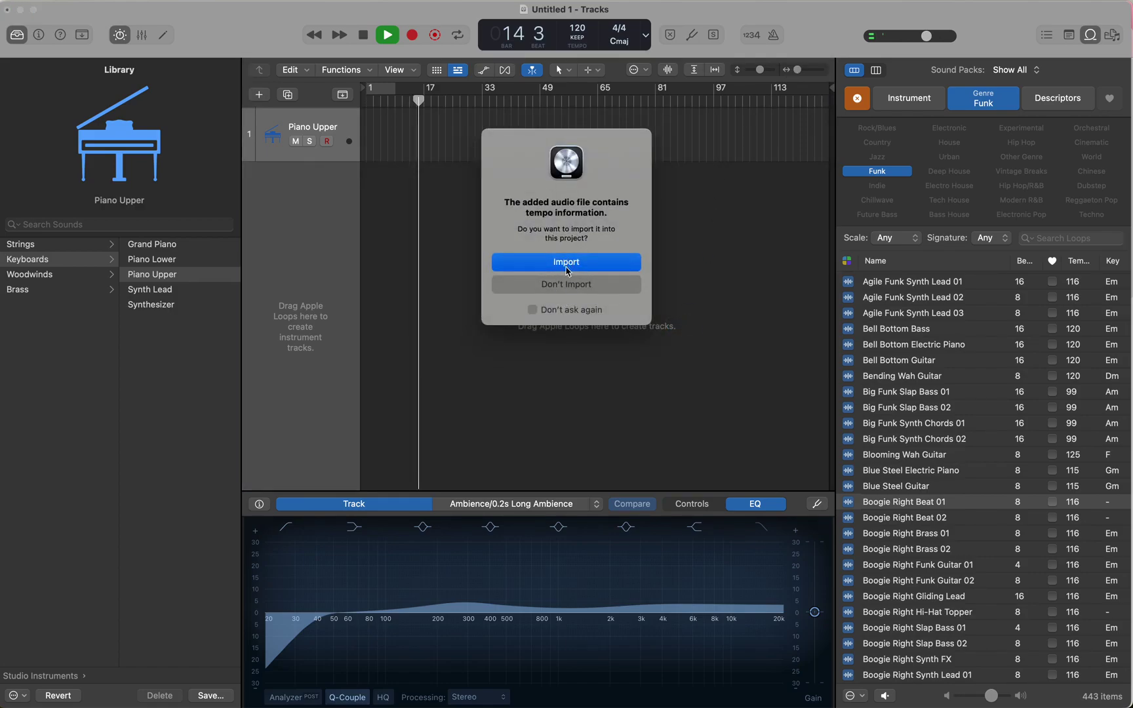
pyautogui.click(567, 270)
# Step: Zoom in on the Boogie Right Beat 01 region and play it from the project start
pyautogui.moveTo(797, 71); pyautogui.dragTo(810, 78)
pyautogui.hscroll(-15, 393, 269)
pyautogui.press('space')
pyautogui.click(368, 113)
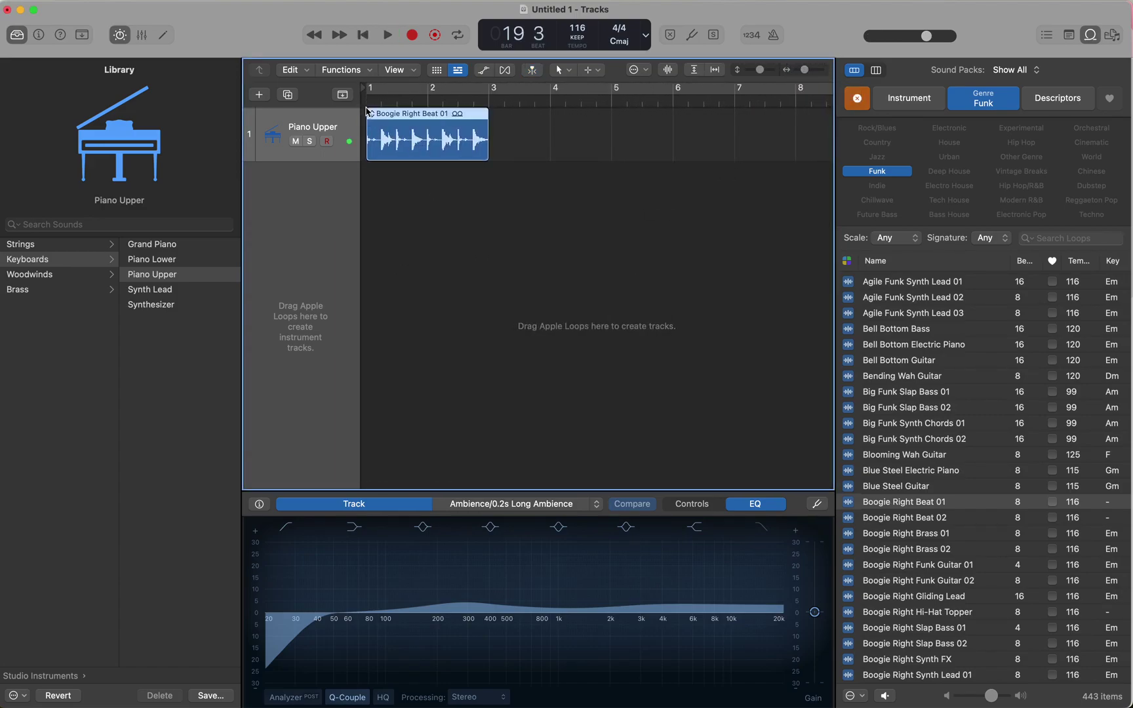
pyautogui.press('Return')
pyautogui.press('space')
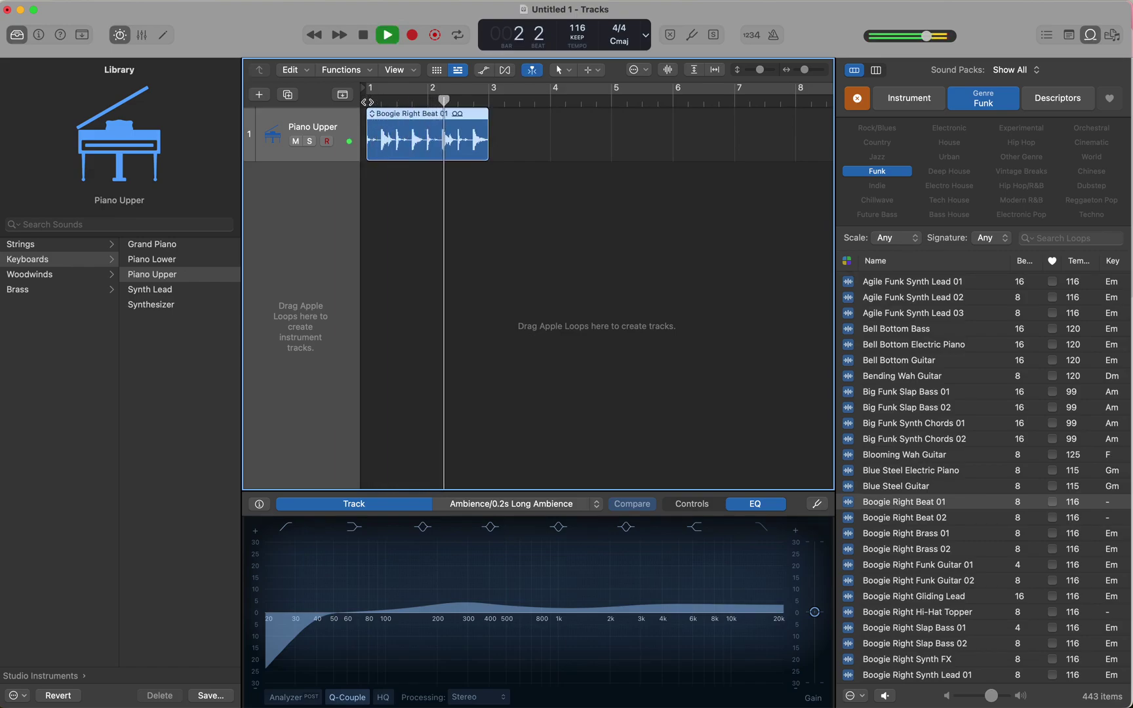
pyautogui.press('space')
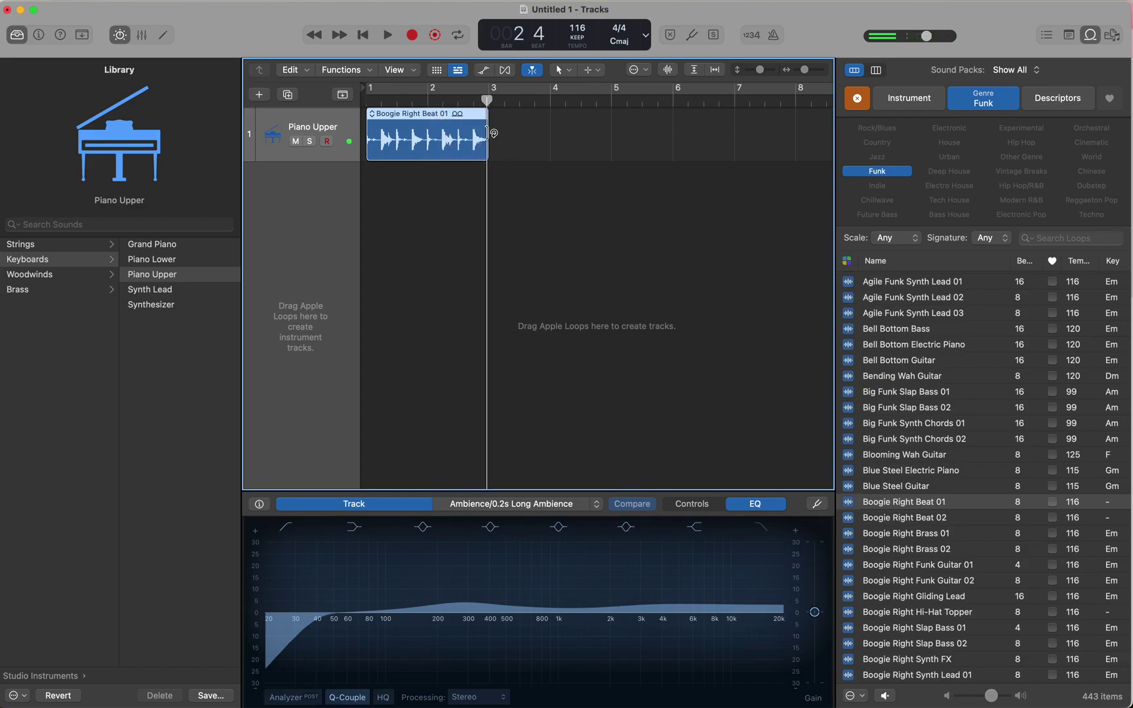
# Step: Loop the Boogie Right Beat 01 region until bar 9, listening to it from the project start
pyautogui.moveTo(493, 133); pyautogui.dragTo(798, 139)
pyautogui.moveTo(484, 101); pyautogui.dragTo(502, 105)
pyautogui.press('Return')
pyautogui.press('space')
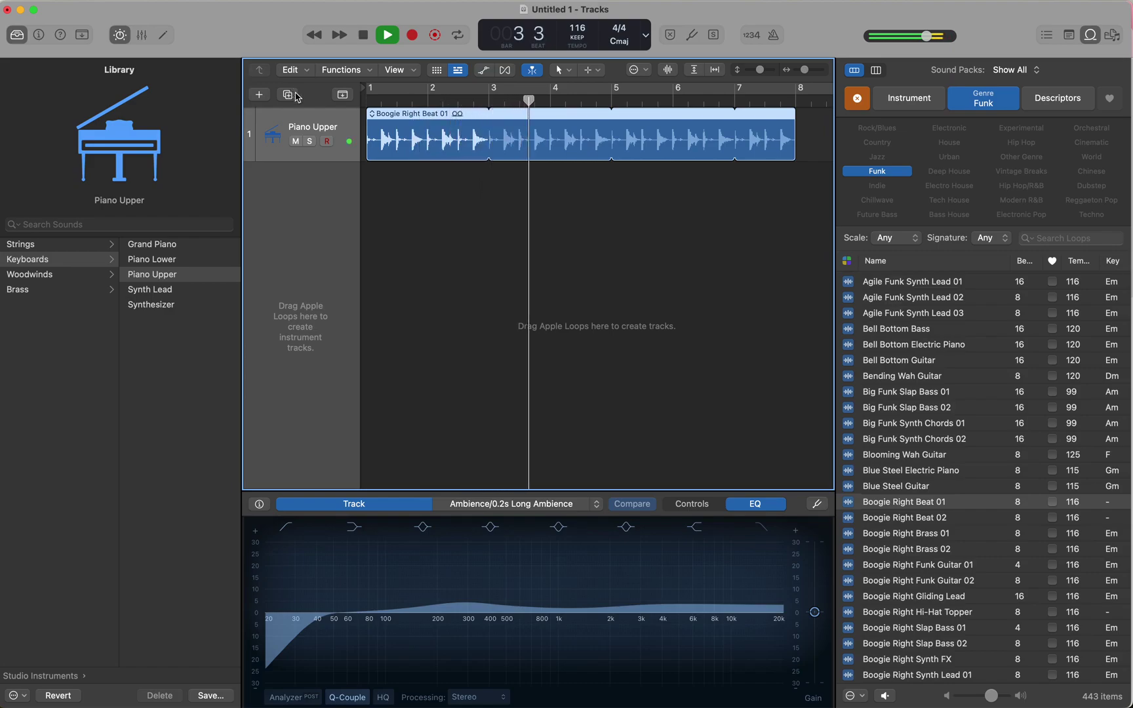
pyautogui.hscroll(3, 677, 120)
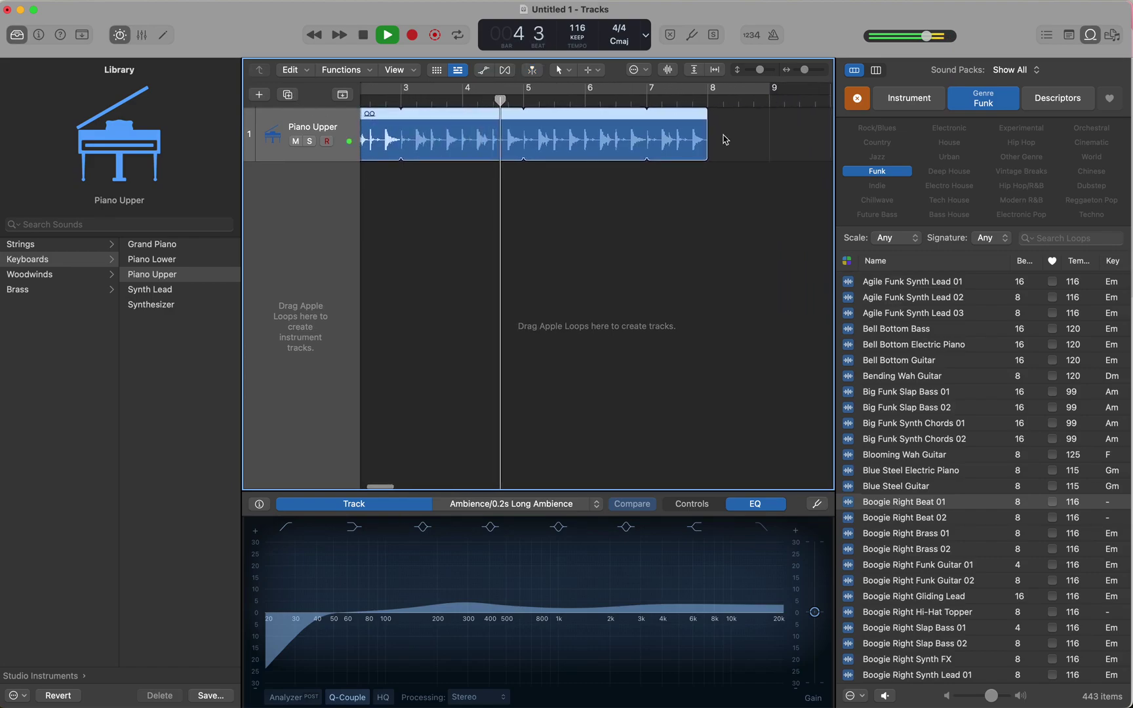
pyautogui.moveTo(708, 136); pyautogui.dragTo(773, 139)
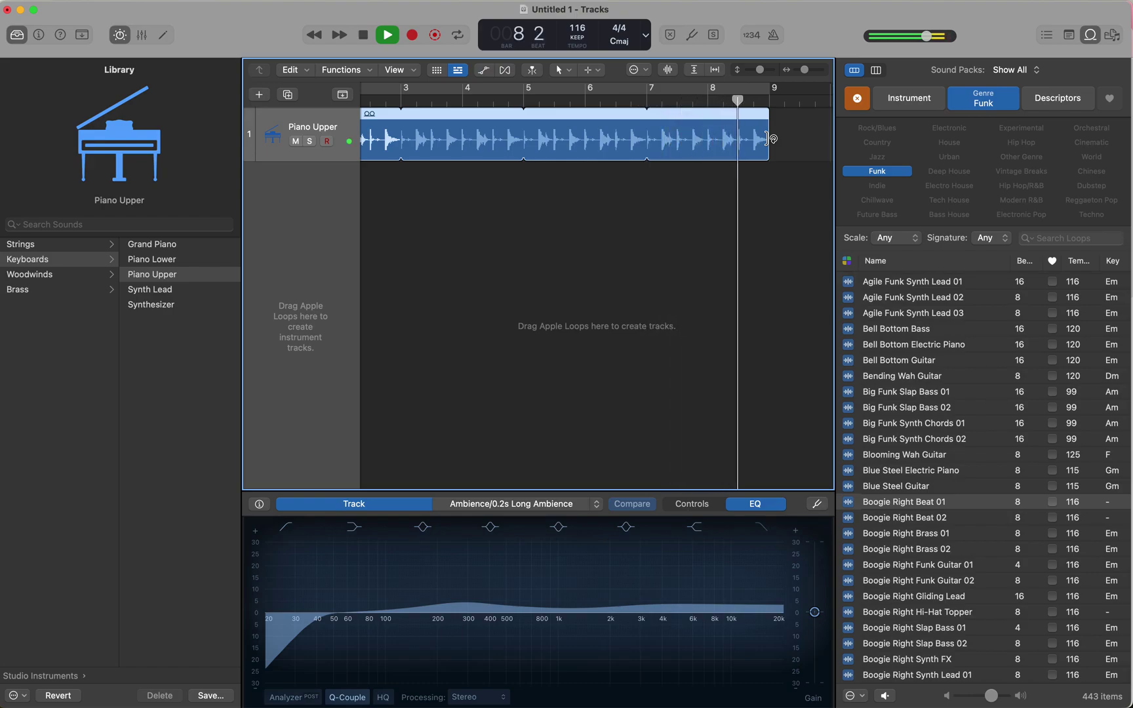
pyautogui.hscroll(-5, 676, 232)
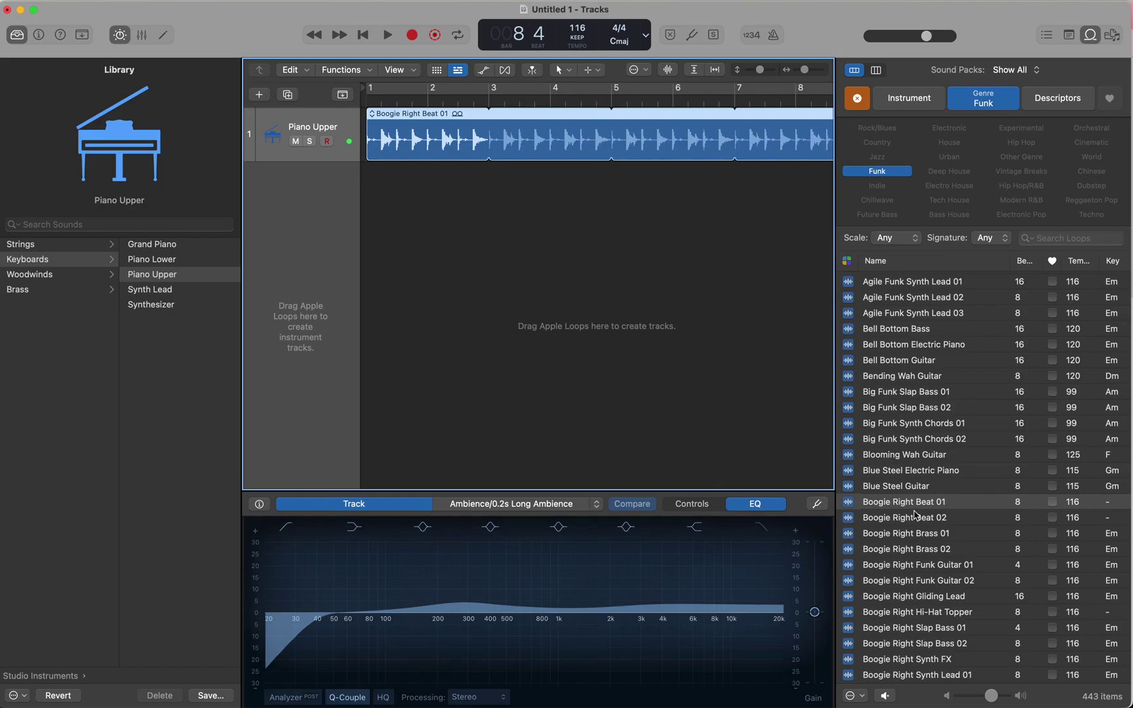
# Step: Preview Boogie Right Funk Guitar 01 and add it on a new track at bar 3, looped until bar 5
pyautogui.click(920, 568)
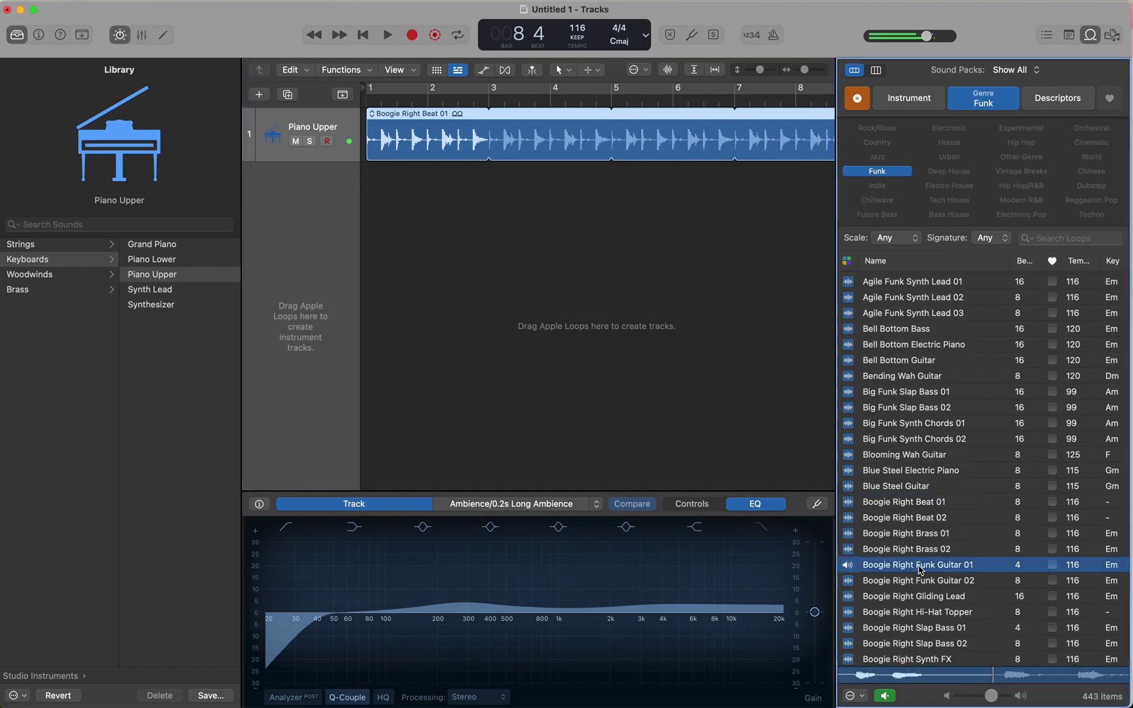
pyautogui.moveTo(921, 570); pyautogui.dragTo(498, 249)
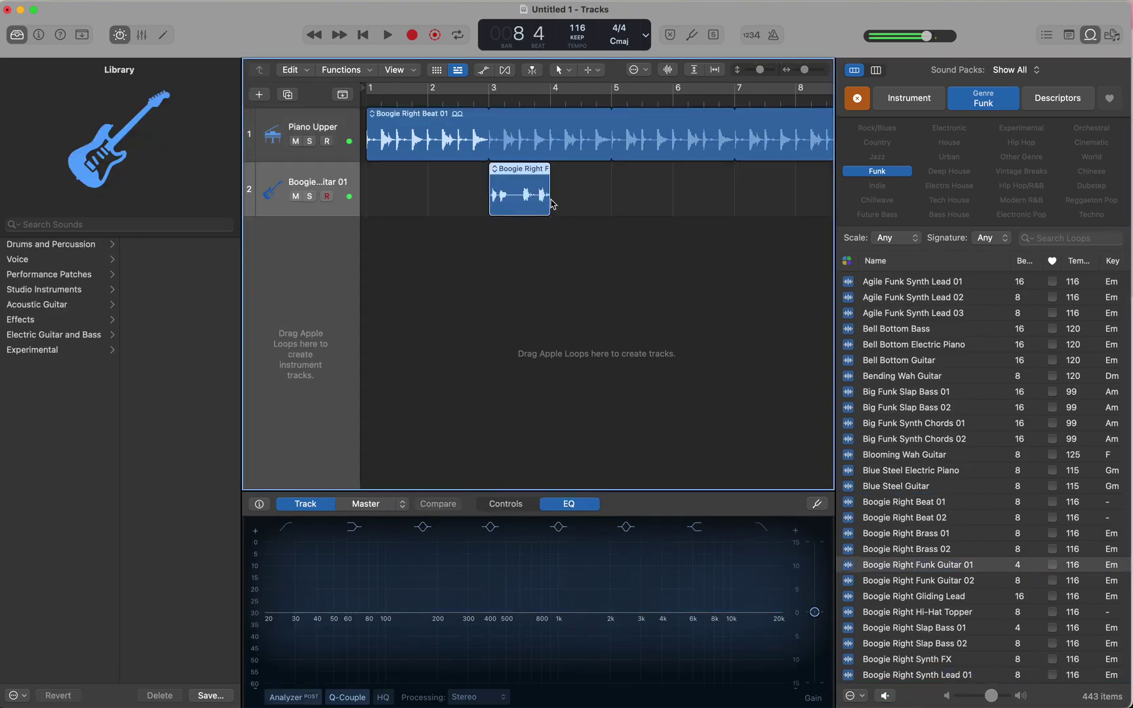
pyautogui.moveTo(548, 194); pyautogui.dragTo(612, 193)
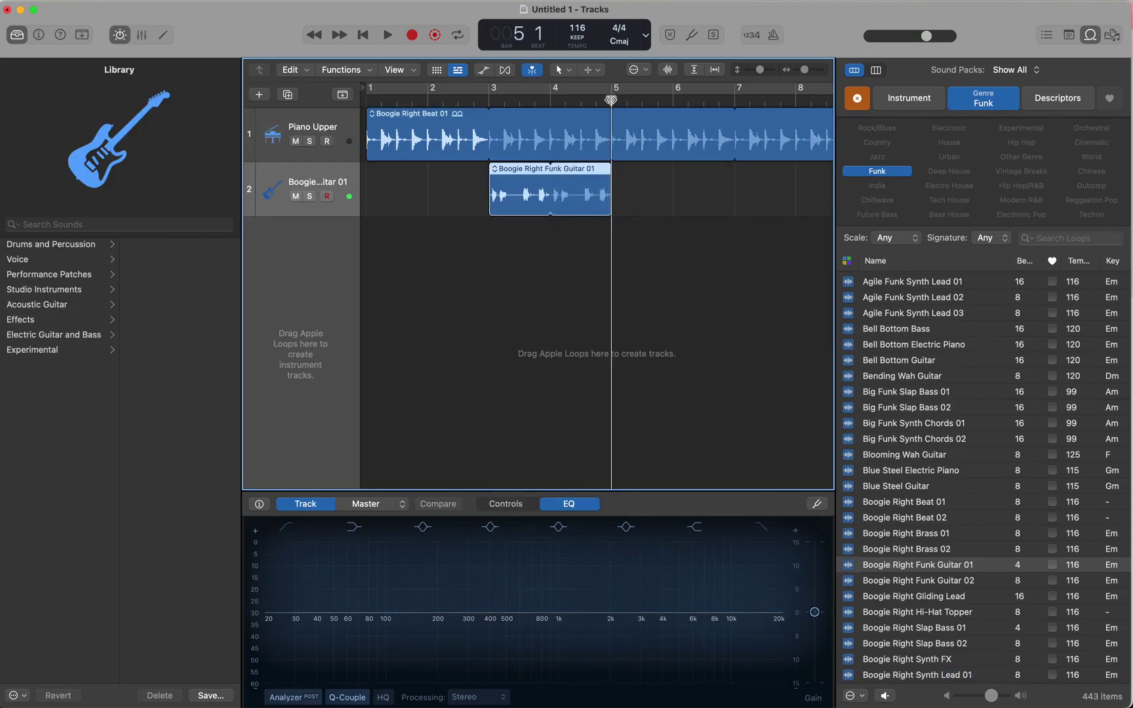
# Step: Play the beat and funk guitar together from the project start, stop playback and delete the guitar region
pyautogui.press('Return')
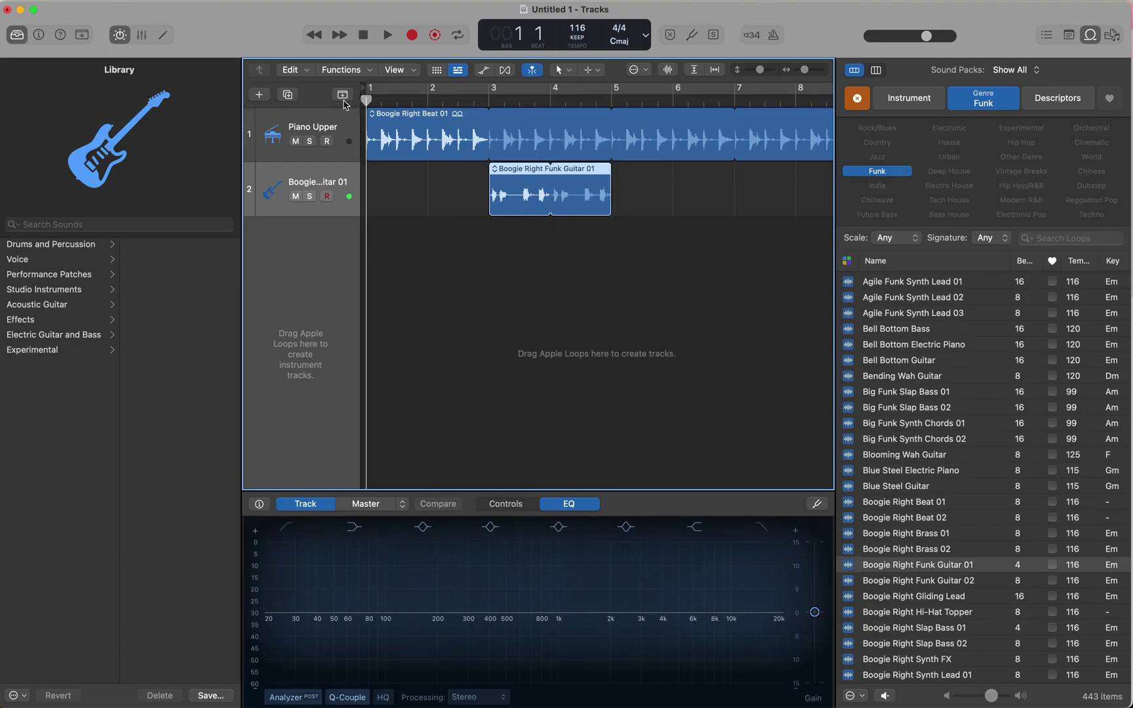
pyautogui.press('space')
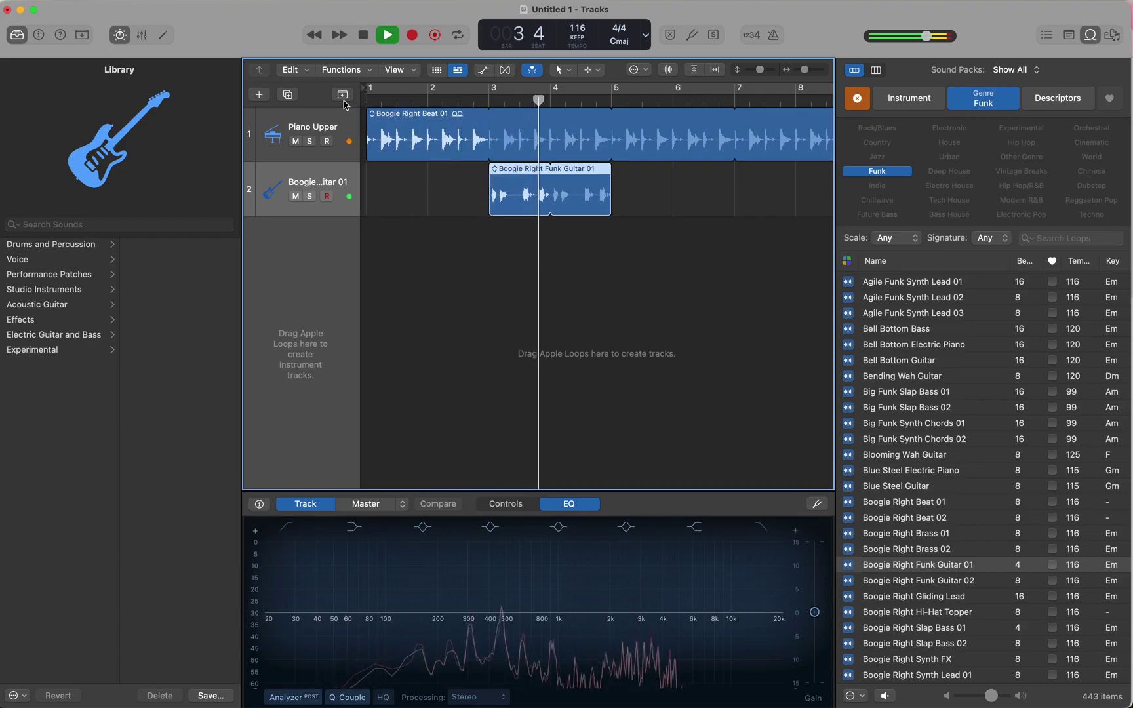
pyautogui.press('space')
pyautogui.press('Delete')
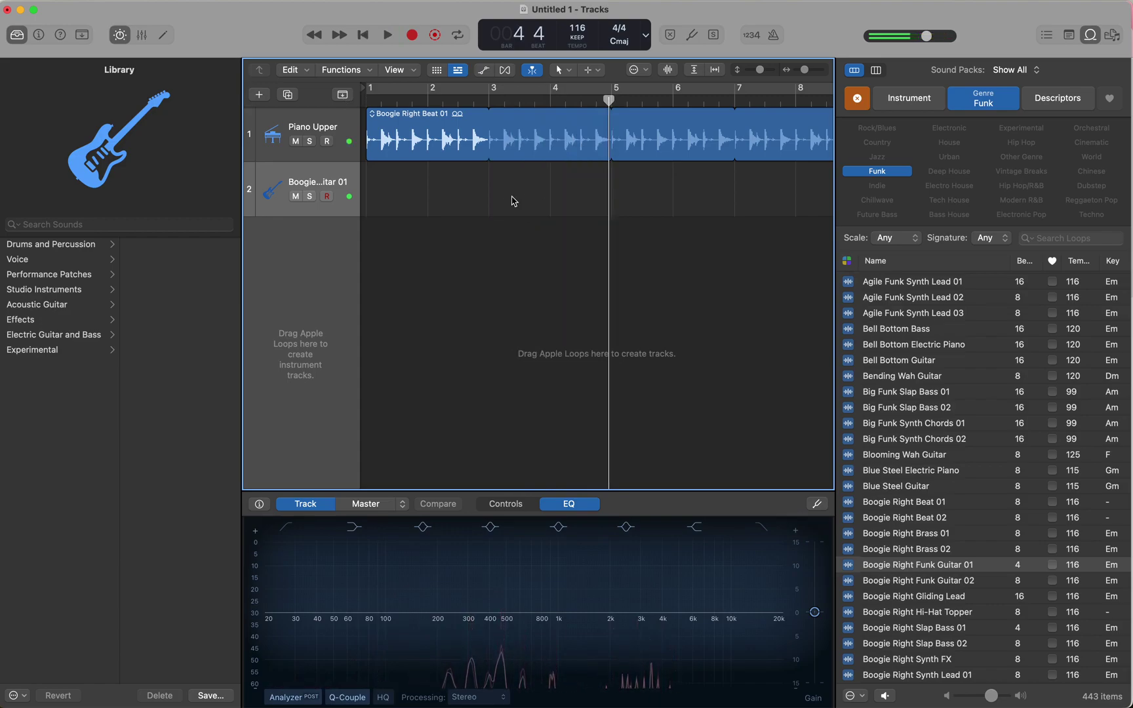
# Step: Audition Boogie Right Gliding Lead and Hi-Hat Topper, replay the beat, and add Hi-Hat Topper to the second track at bar 3
pyautogui.click(905, 596)
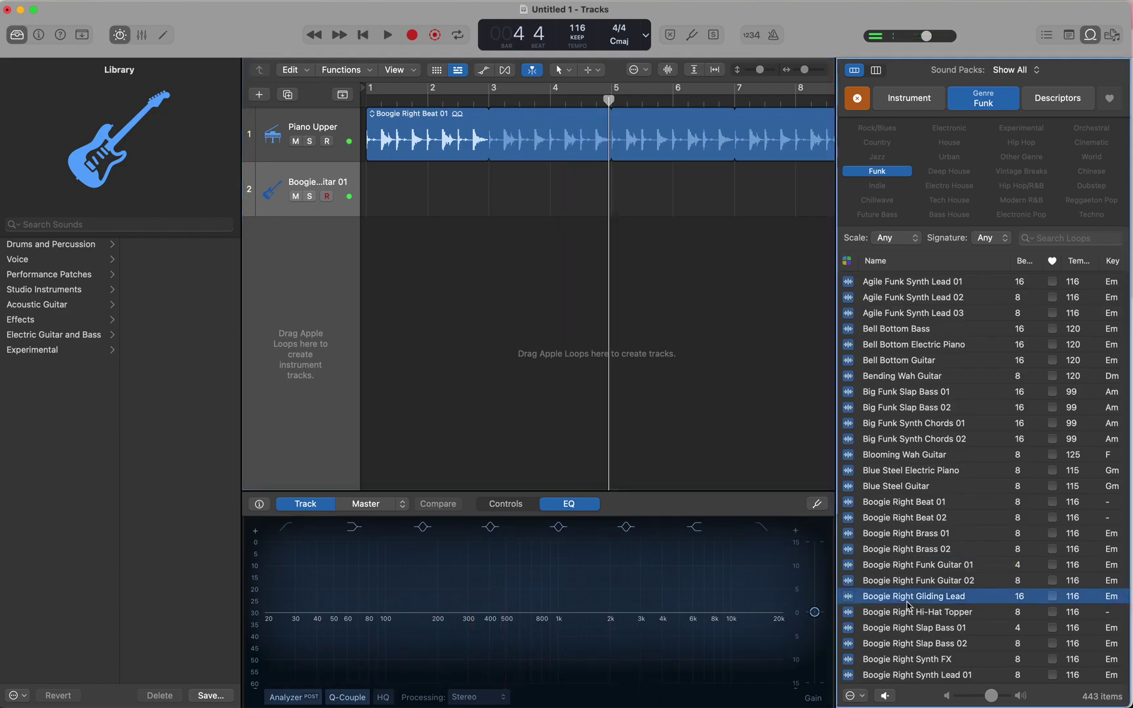
pyautogui.click(906, 613)
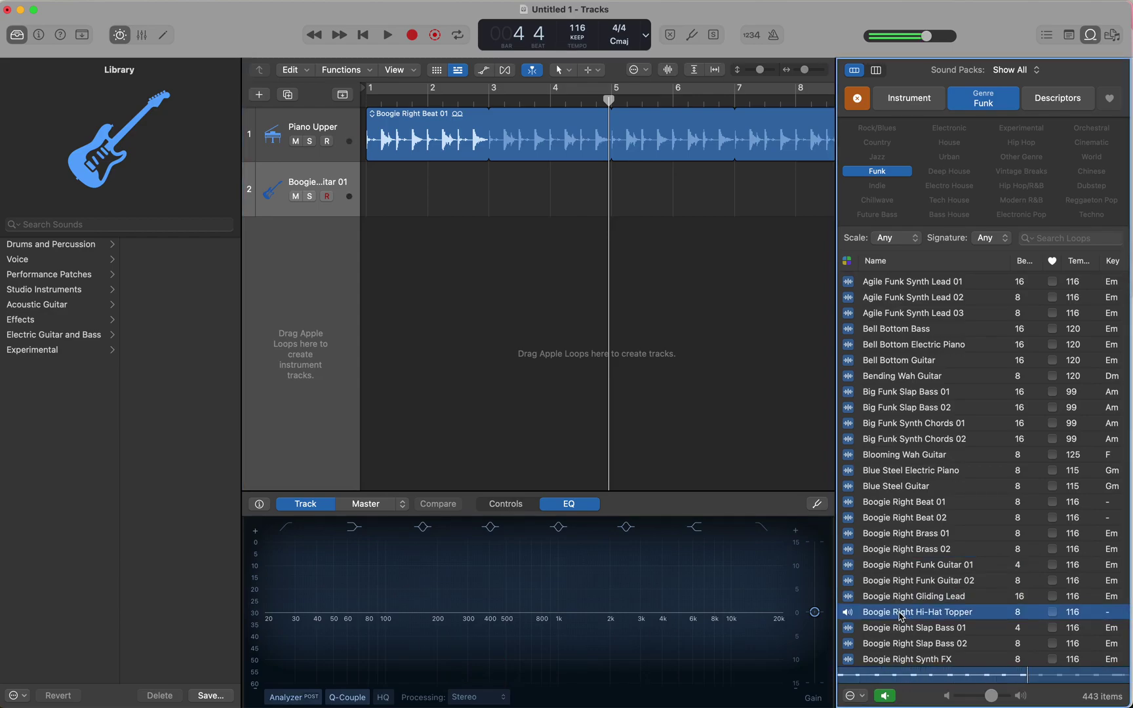
pyautogui.click(371, 114)
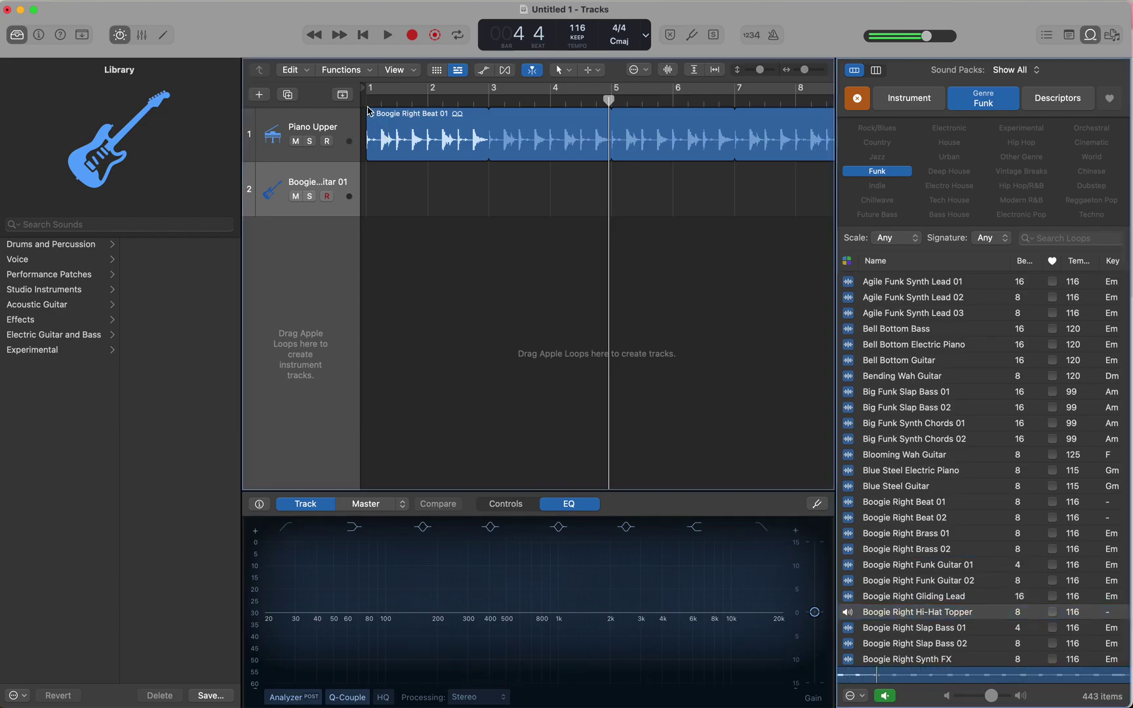
pyautogui.press('space')
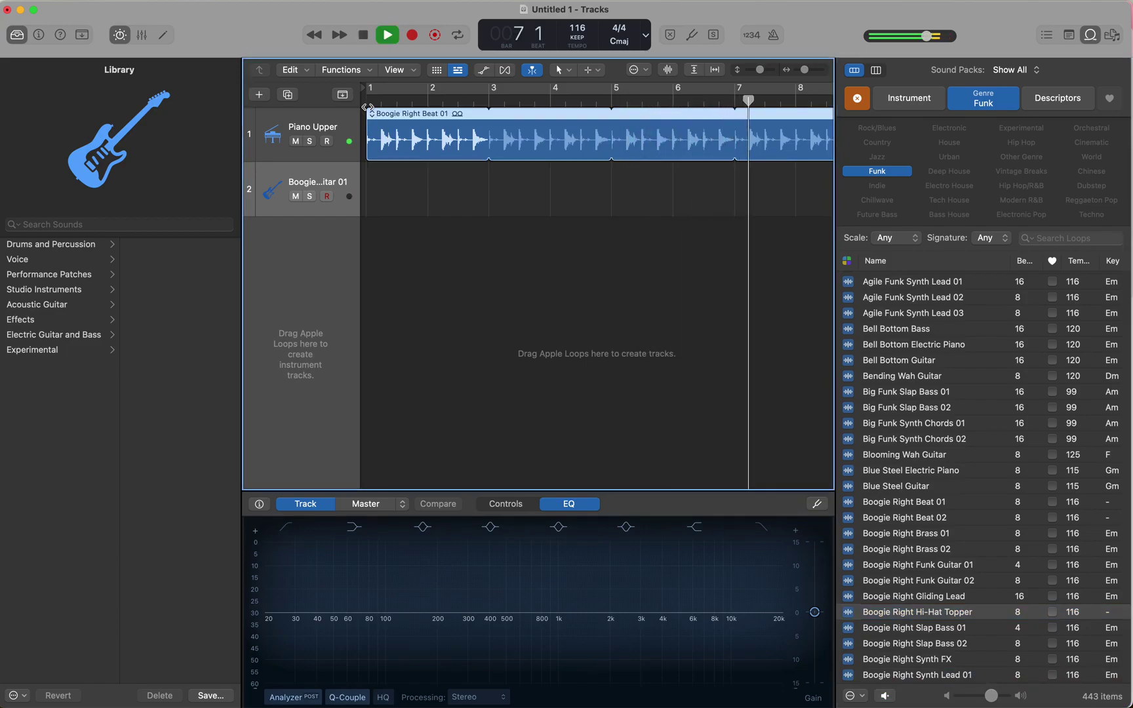
pyautogui.press('space')
pyautogui.moveTo(897, 614); pyautogui.dragTo(493, 202)
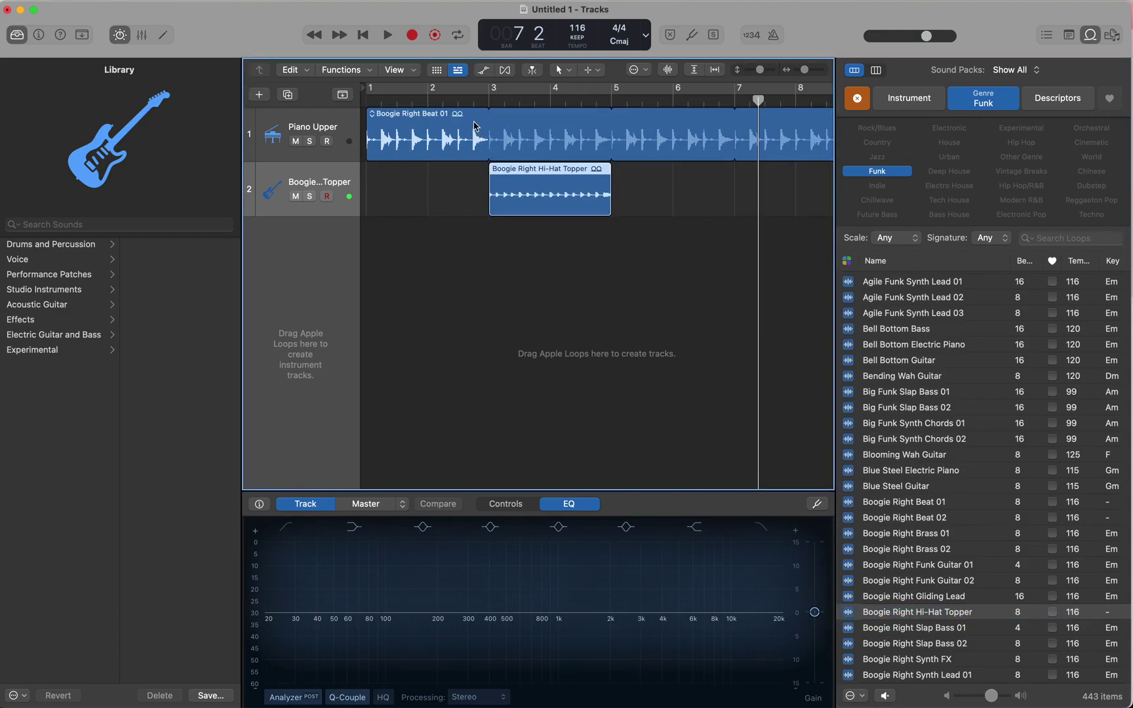
# Step: Play the beat with the Hi-Hat Topper from around bar 2, and loop the Hi-Hat Topper region until bar 9
pyautogui.click(441, 113)
pyautogui.click(440, 105)
pyautogui.press('space')
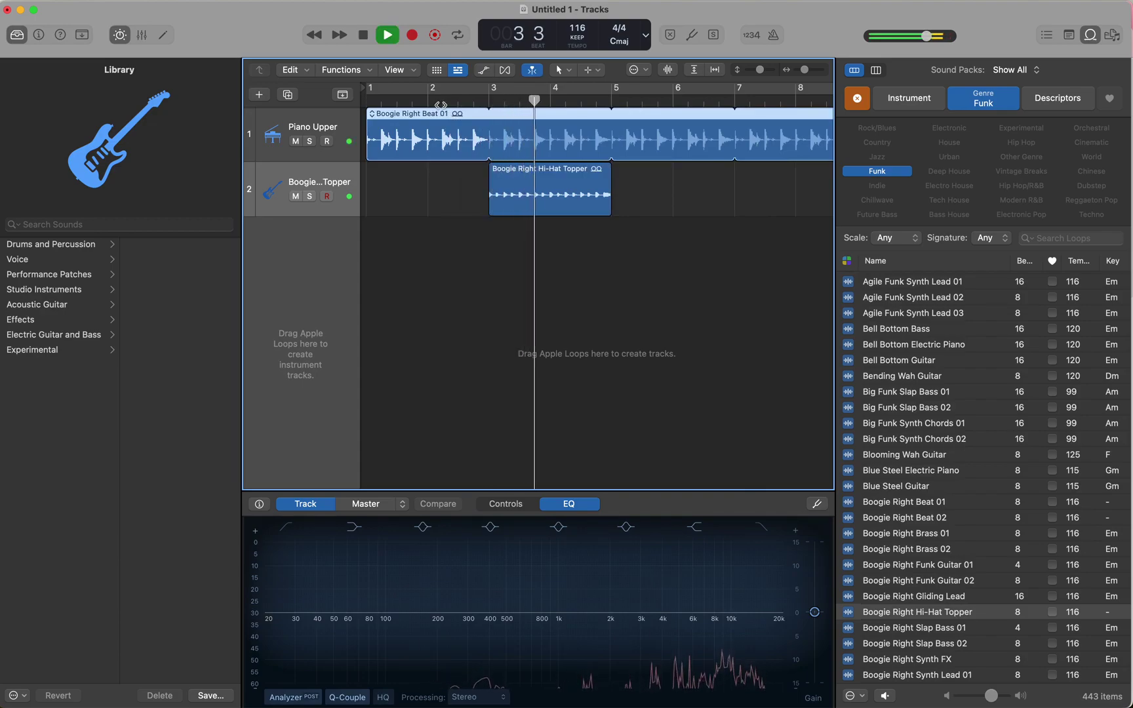
pyautogui.press('space')
pyautogui.hscroll(5, 475, 193)
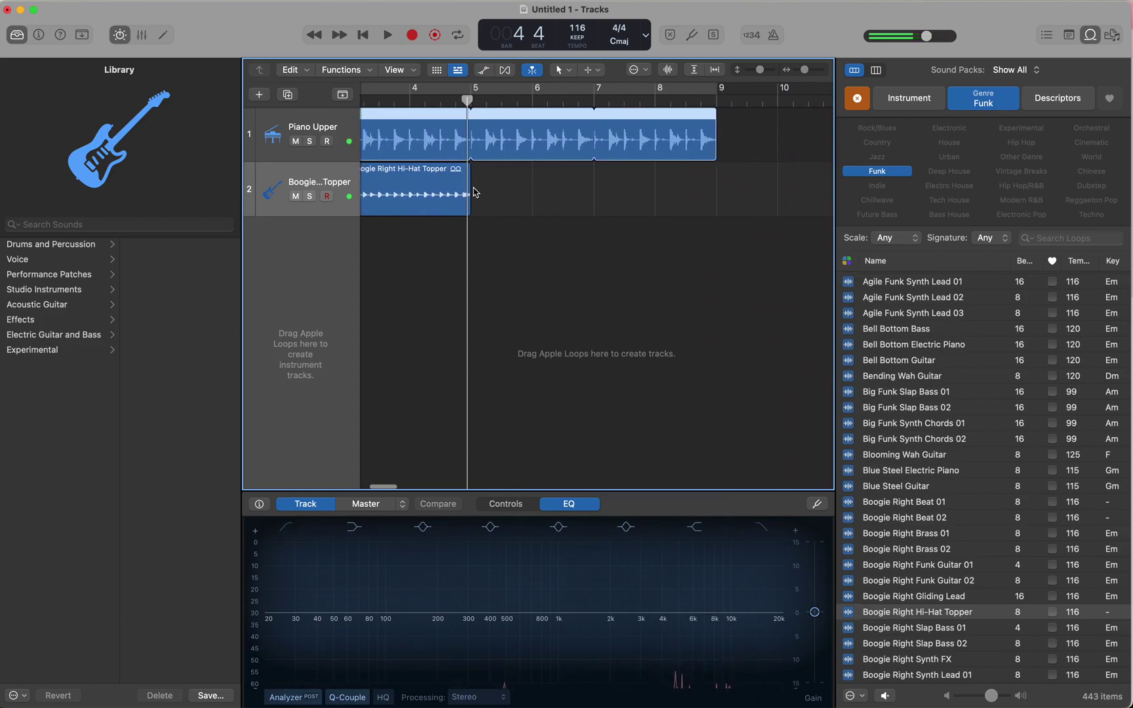
pyautogui.moveTo(470, 189); pyautogui.dragTo(717, 191)
pyautogui.hscroll(-5, 592, 213)
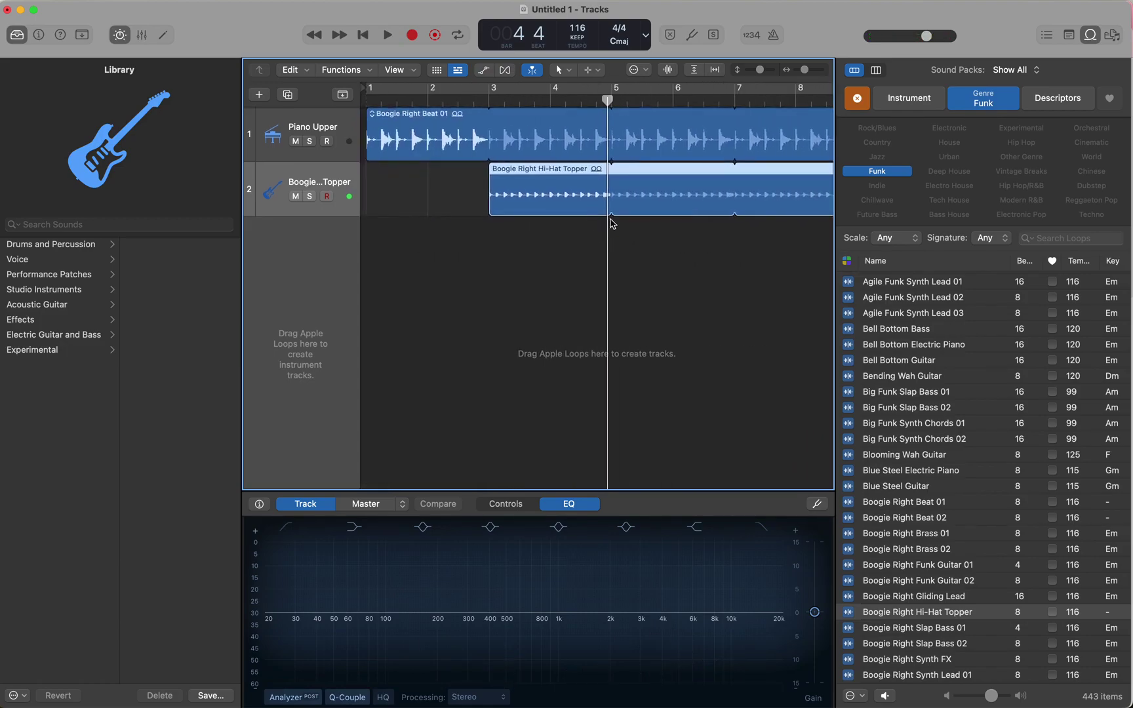
# Step: Preview Boogie Right Slap Bass 01 and 02, add Slap Bass 02 on a new track at bar 5, and play the arrangement
pyautogui.click(918, 628)
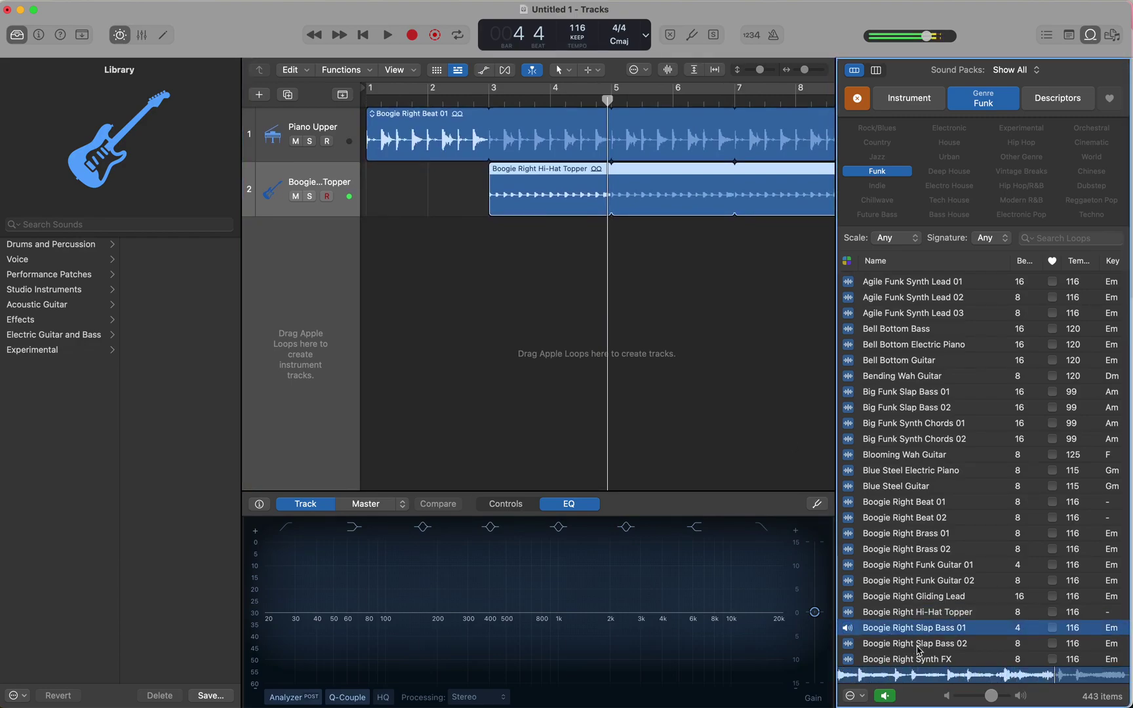
pyautogui.click(918, 643)
pyautogui.moveTo(910, 649); pyautogui.dragTo(610, 292)
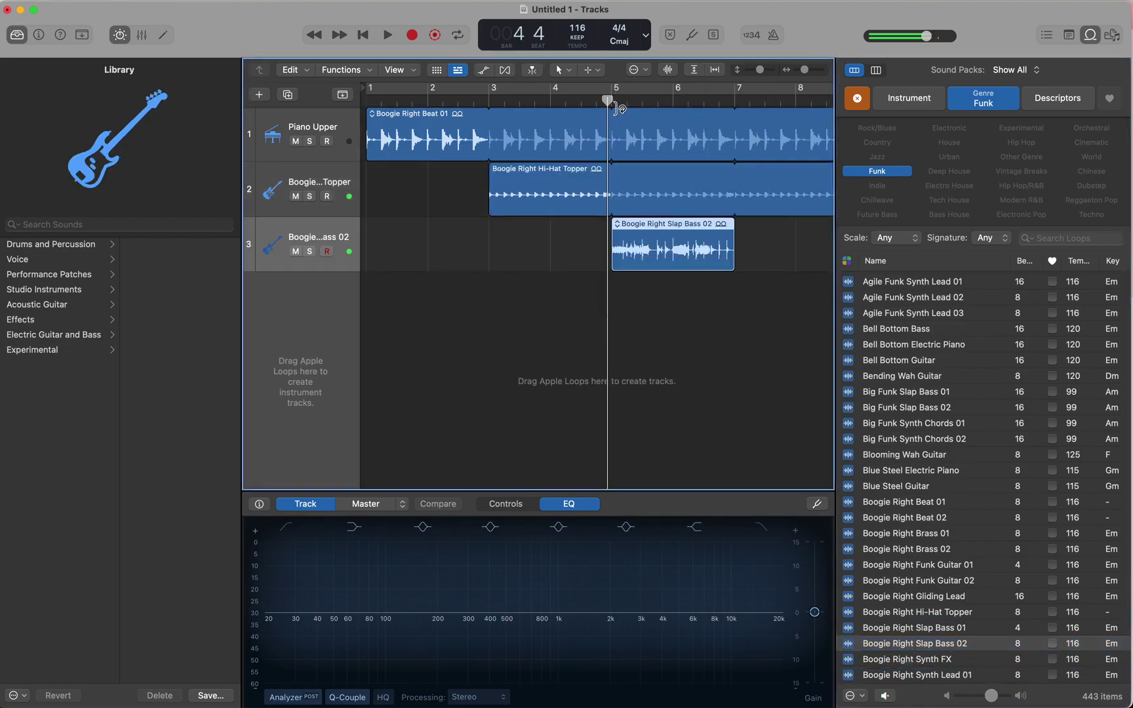
pyautogui.press('Return')
pyautogui.press('space')
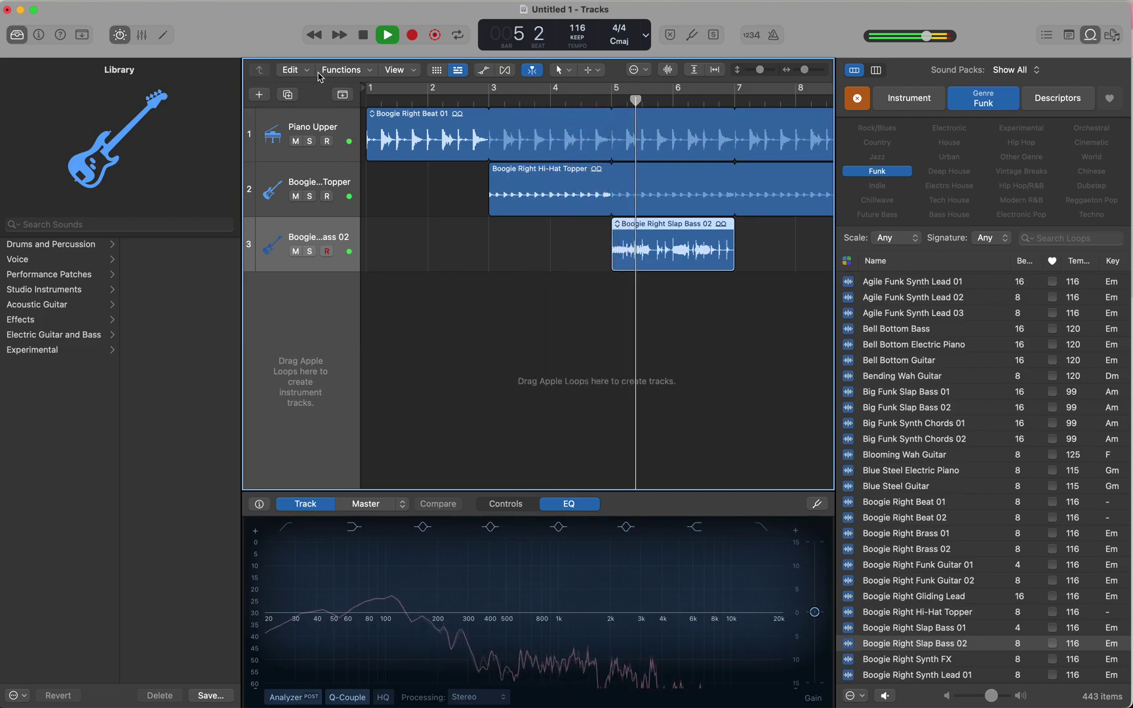
pyautogui.press('space')
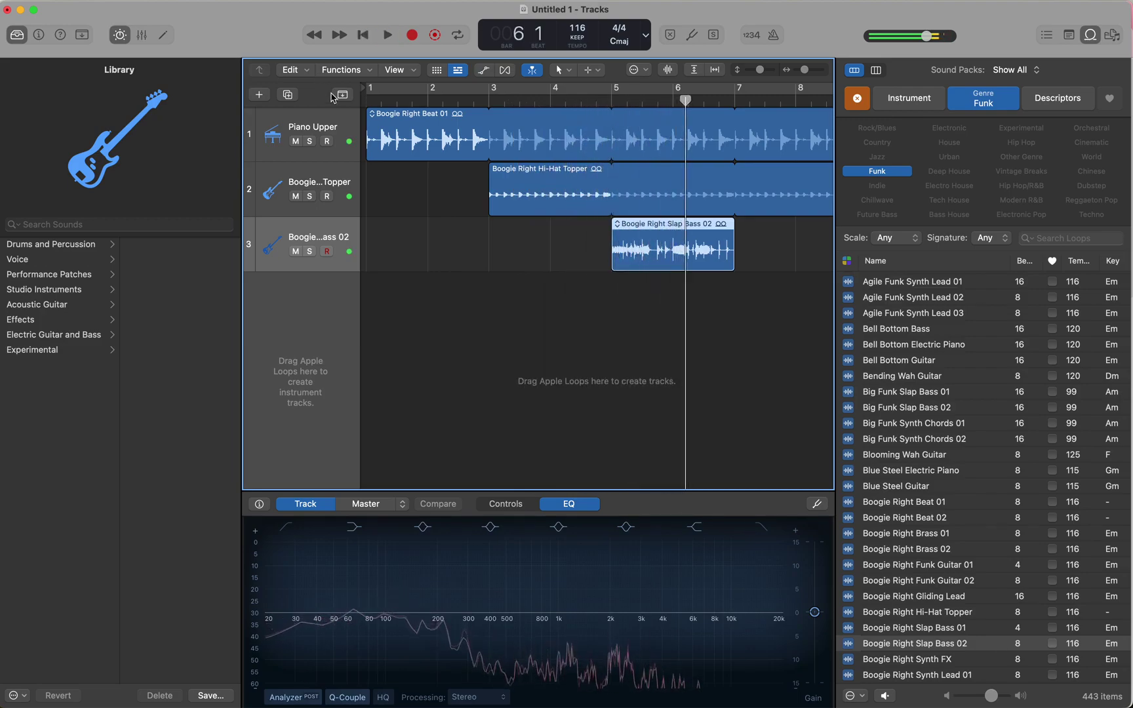
# Step: Move the Slap Bass 02 region to bar 3 on the second track and the Hi-Hat Topper region to the third track
pyautogui.moveTo(629, 259); pyautogui.dragTo(507, 261)
pyautogui.moveTo(598, 187); pyautogui.dragTo(597, 303)
pyautogui.moveTo(562, 246); pyautogui.dragTo(561, 192)
pyautogui.moveTo(558, 298); pyautogui.dragTo(552, 265)
# Step: Loop the Boogie Right Slap Bass 02 region until bar 9, level with the end of the beat
pyautogui.moveTo(615, 190); pyautogui.dragTo(738, 203)
pyautogui.hscroll(3, 739, 202)
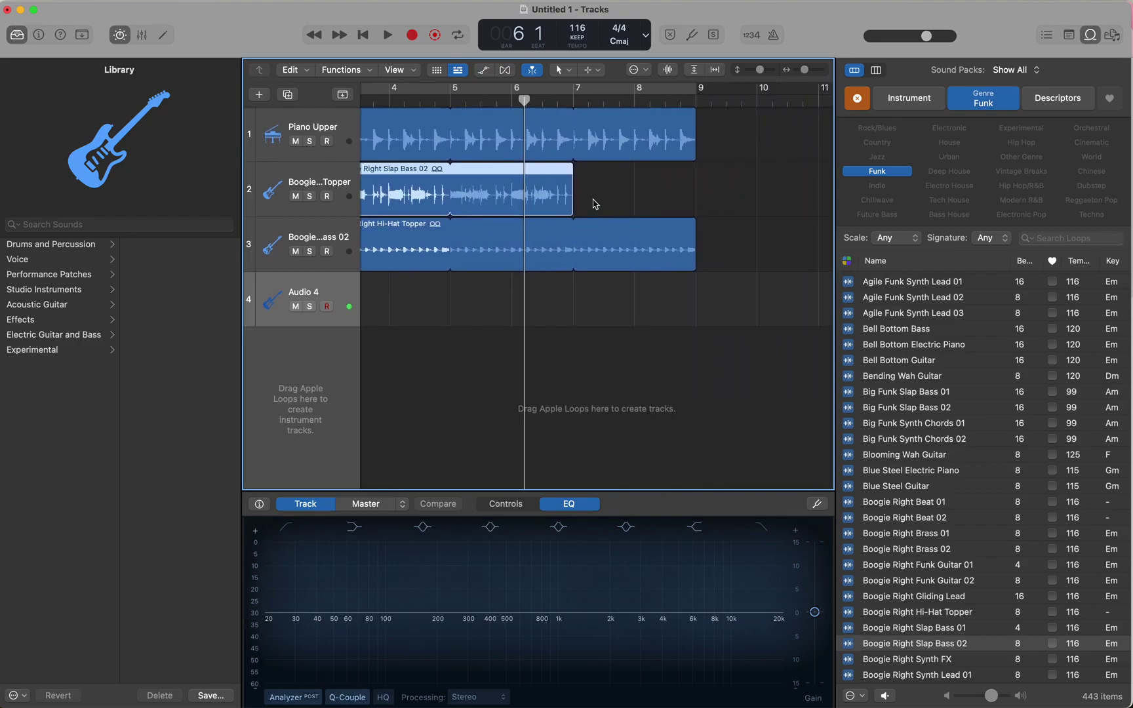
pyautogui.moveTo(577, 190); pyautogui.dragTo(696, 196)
pyautogui.hscroll(-2, 700, 200)
pyautogui.hscroll(-1, 702, 203)
pyautogui.click(428, 240)
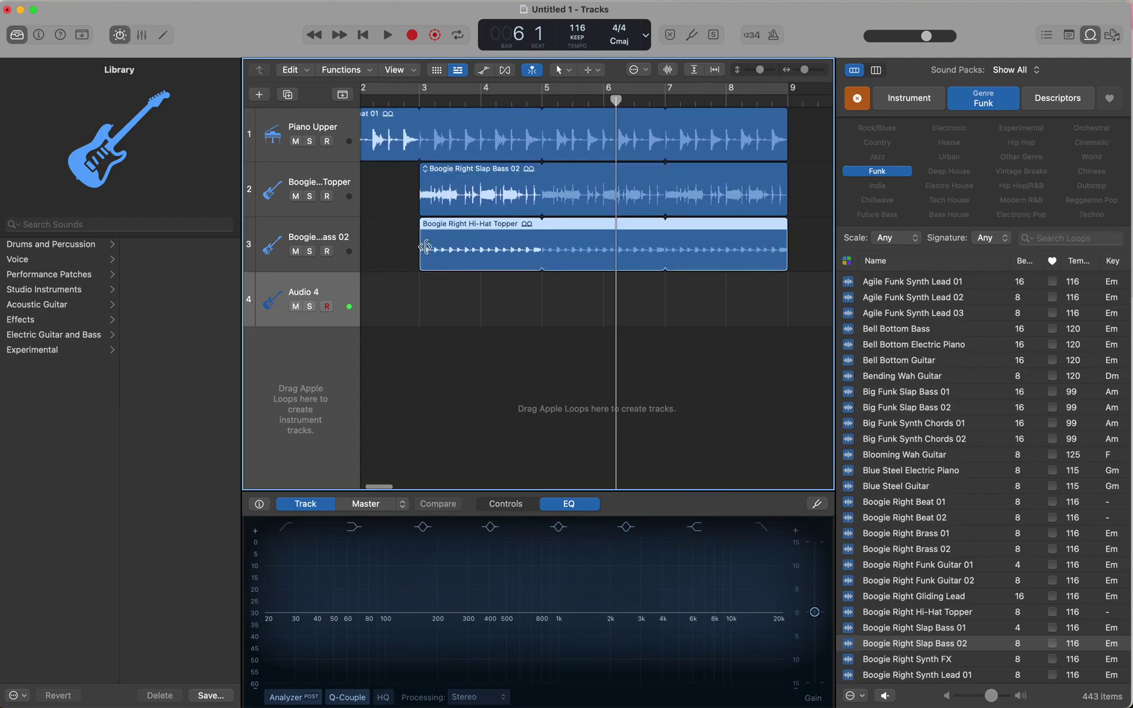
pyautogui.moveTo(426, 249); pyautogui.dragTo(597, 251)
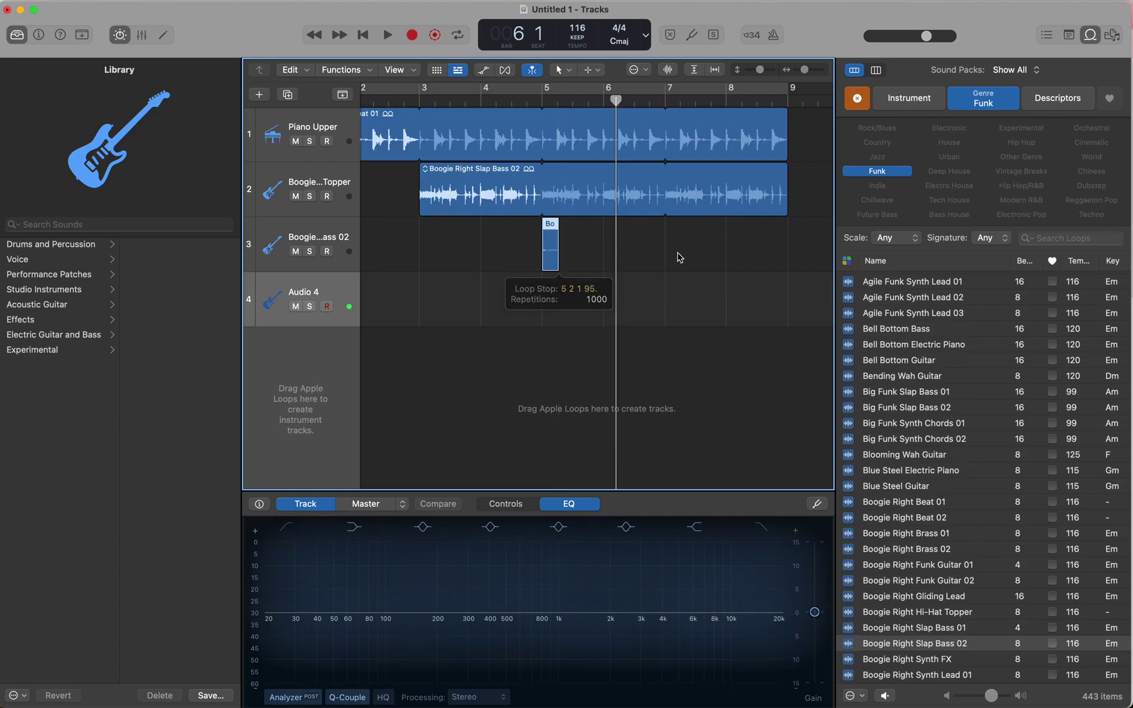
pyautogui.moveTo(679, 258); pyautogui.dragTo(649, 256)
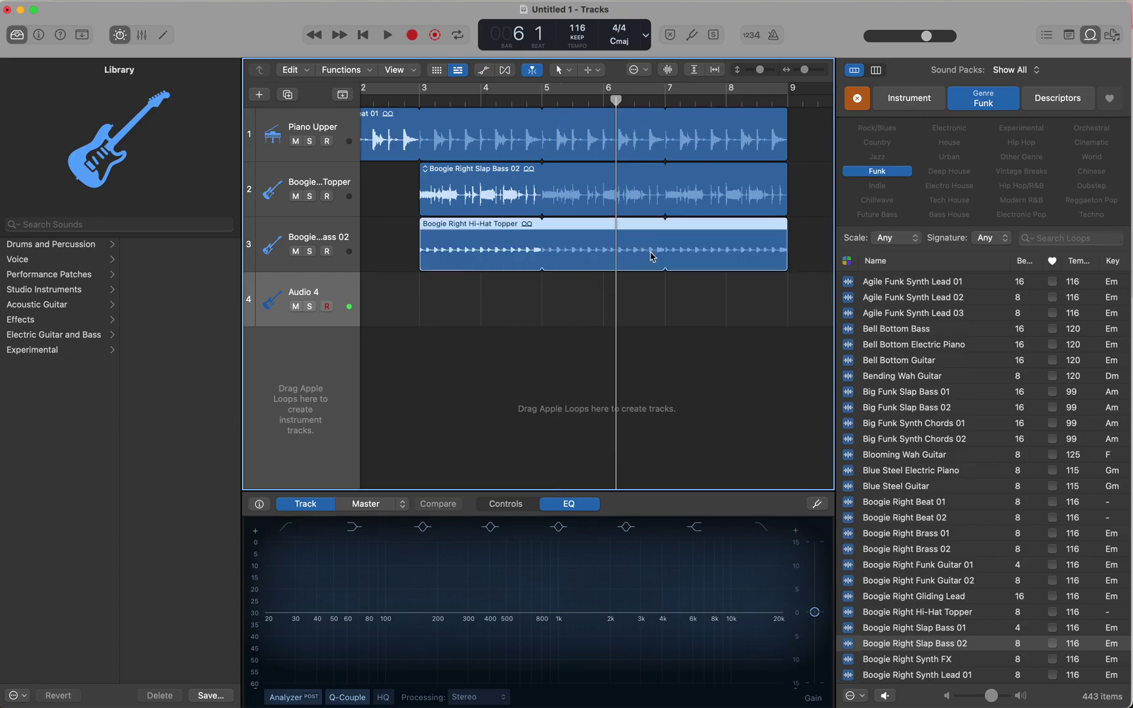
# Step: Make the Boogie Right Hi-Hat Topper region on the third track run from bar 5 to bar 9
pyautogui.moveTo(459, 225); pyautogui.dragTo(426, 248)
pyautogui.hscroll(10, 613, 247)
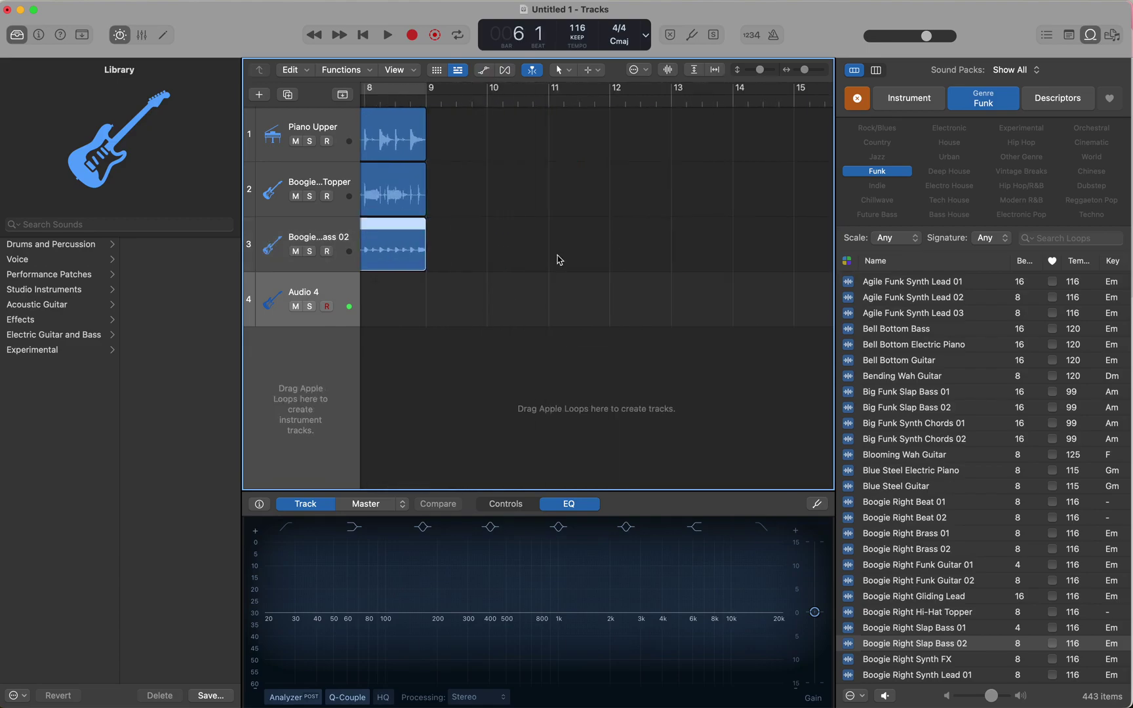
pyautogui.hscroll(-5, 558, 255)
pyautogui.hscroll(-3, 559, 259)
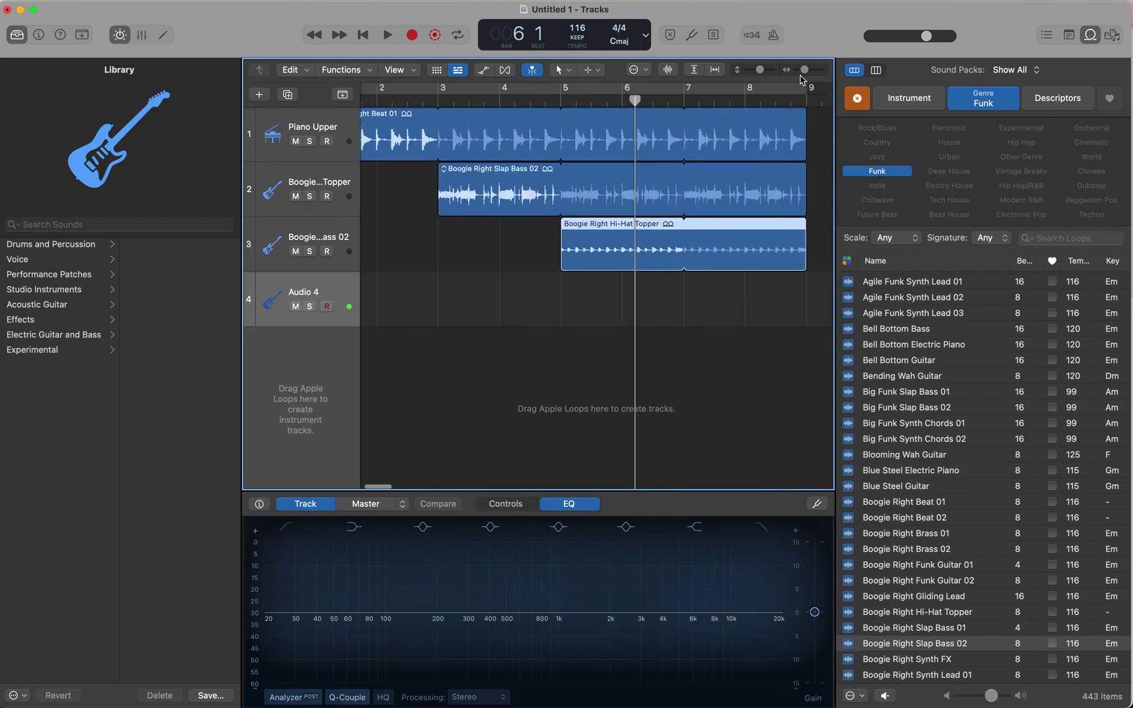
# Step: Play the three-track arrangement from the start to hear the beat, slap bass and hi-hat together
pyautogui.moveTo(807, 74); pyautogui.dragTo(804, 74)
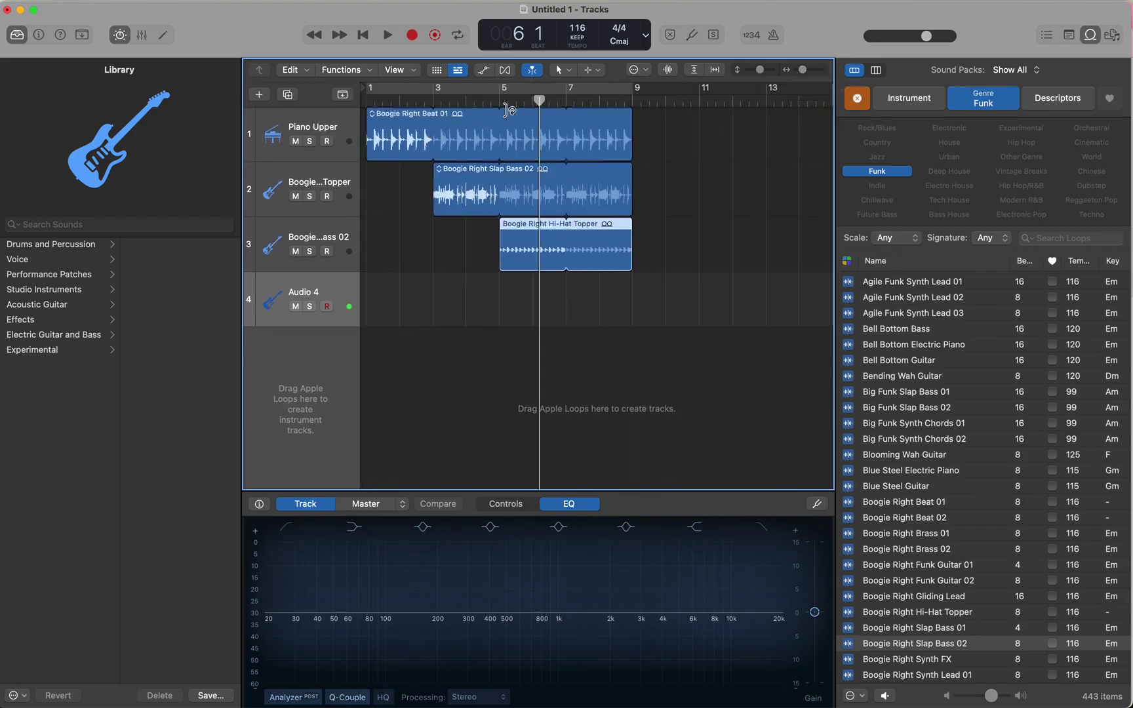
pyautogui.moveTo(539, 102); pyautogui.dragTo(320, 86)
pyautogui.press('space')
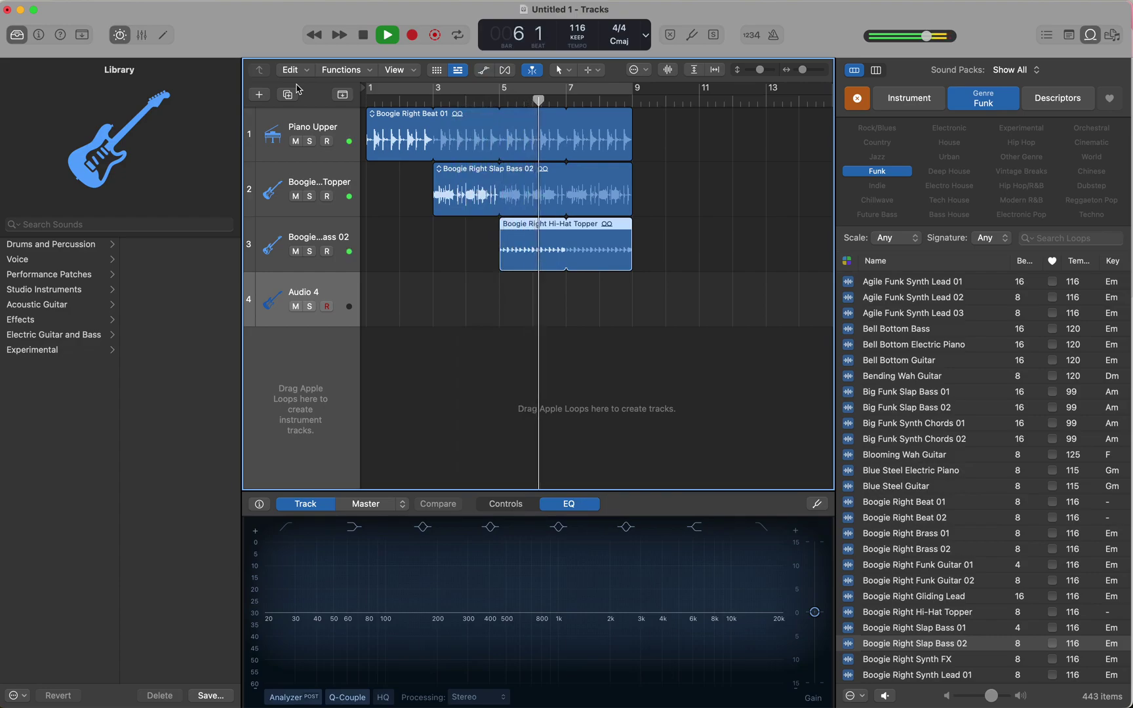
pyautogui.press('space')
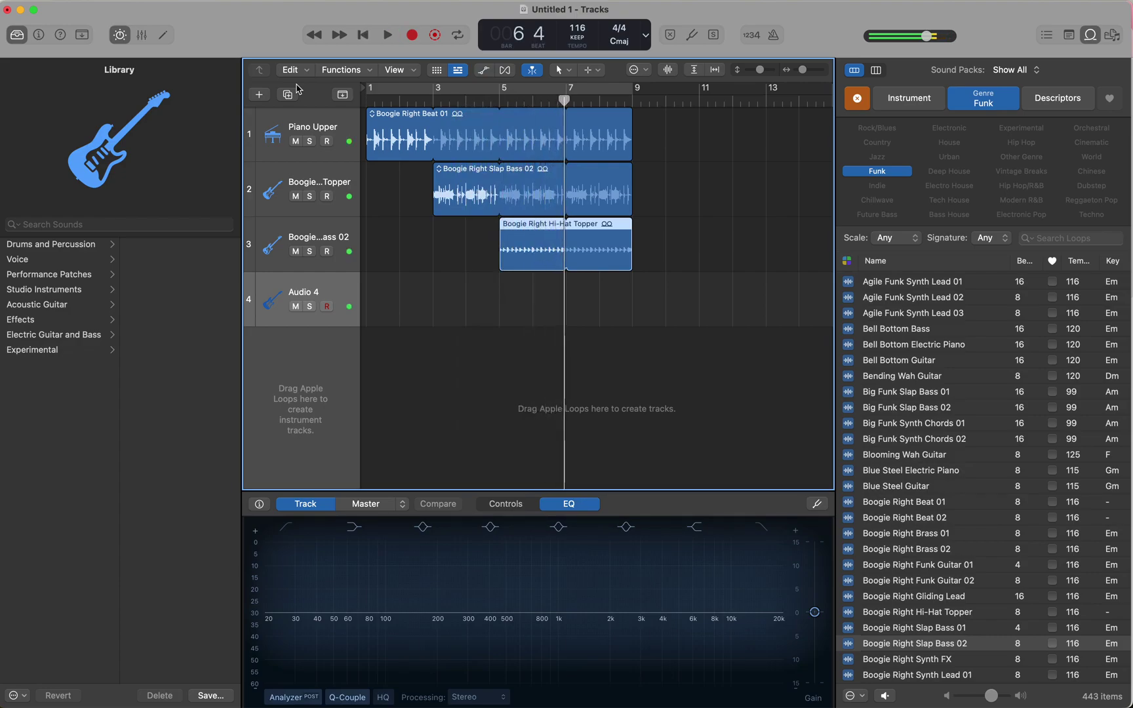
# Step: Preview the Boogie Right Synth Lead 01, Synth Stabs, Vox Synth, Slap Bass 02, Funk Guitar 02 and Gliding Lead loops
pyautogui.scroll(-5, 922, 603)
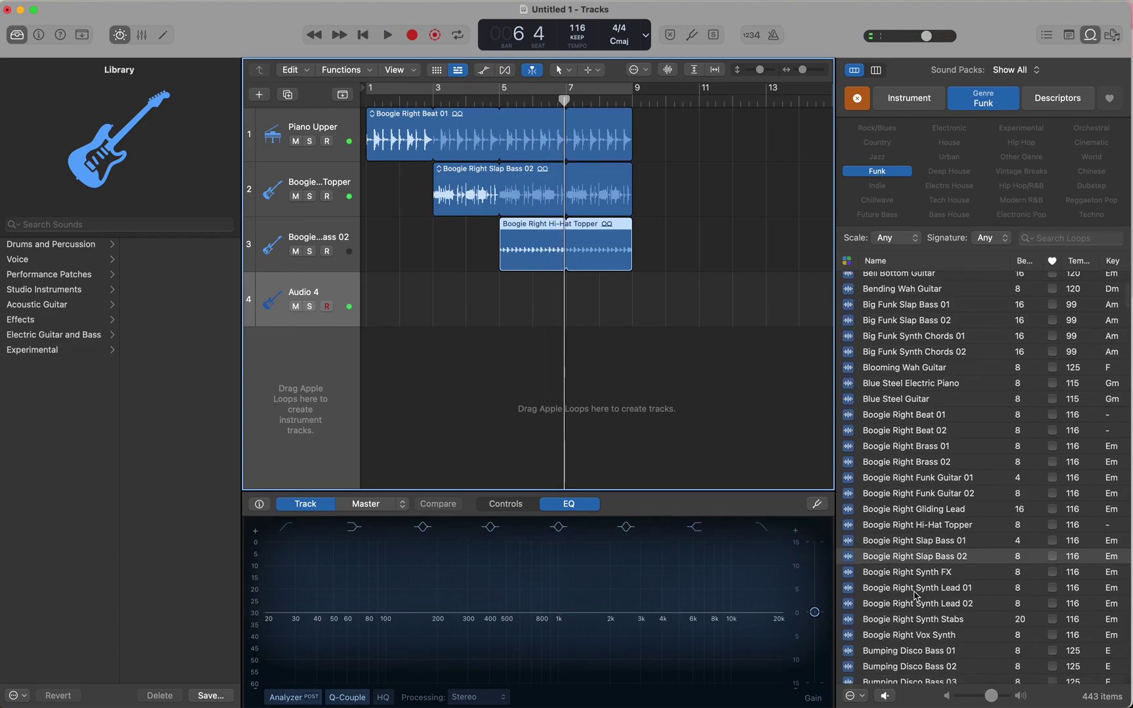
pyautogui.click(916, 593)
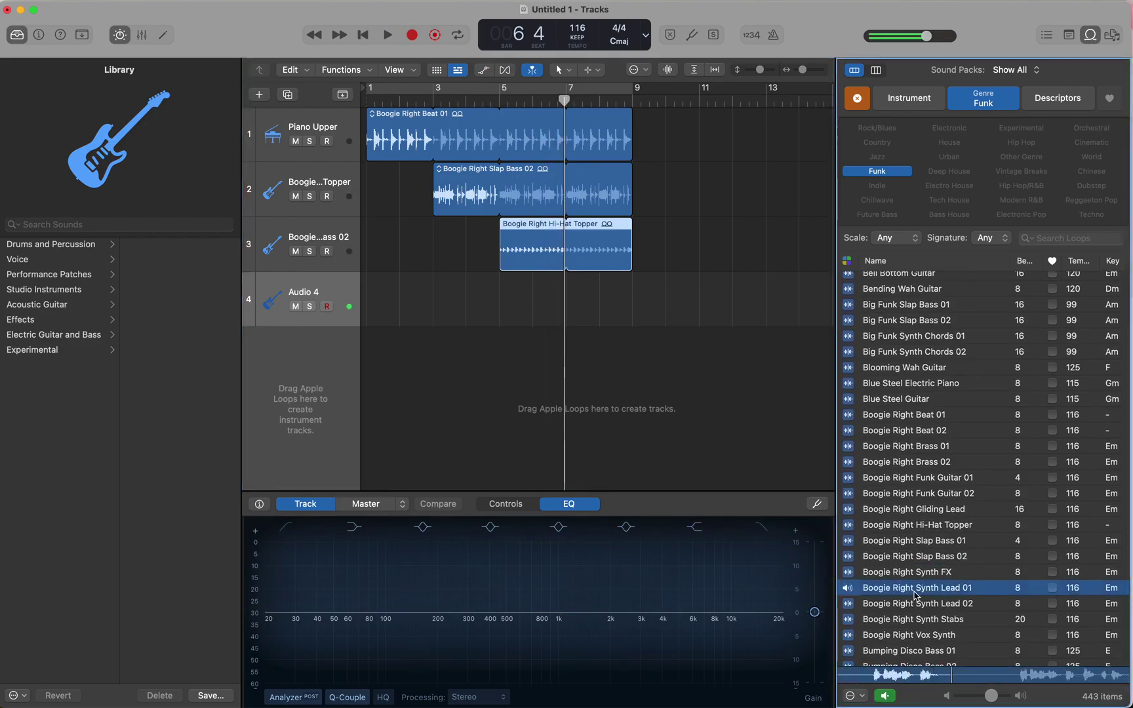
pyautogui.click(916, 620)
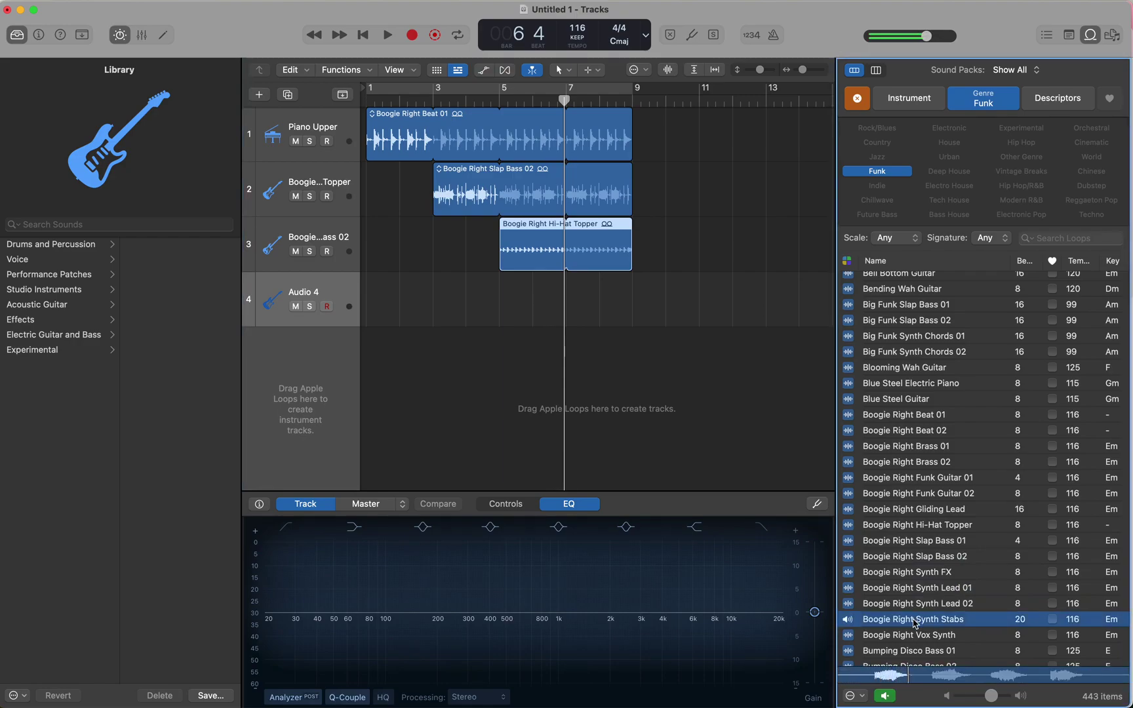
pyautogui.click(916, 636)
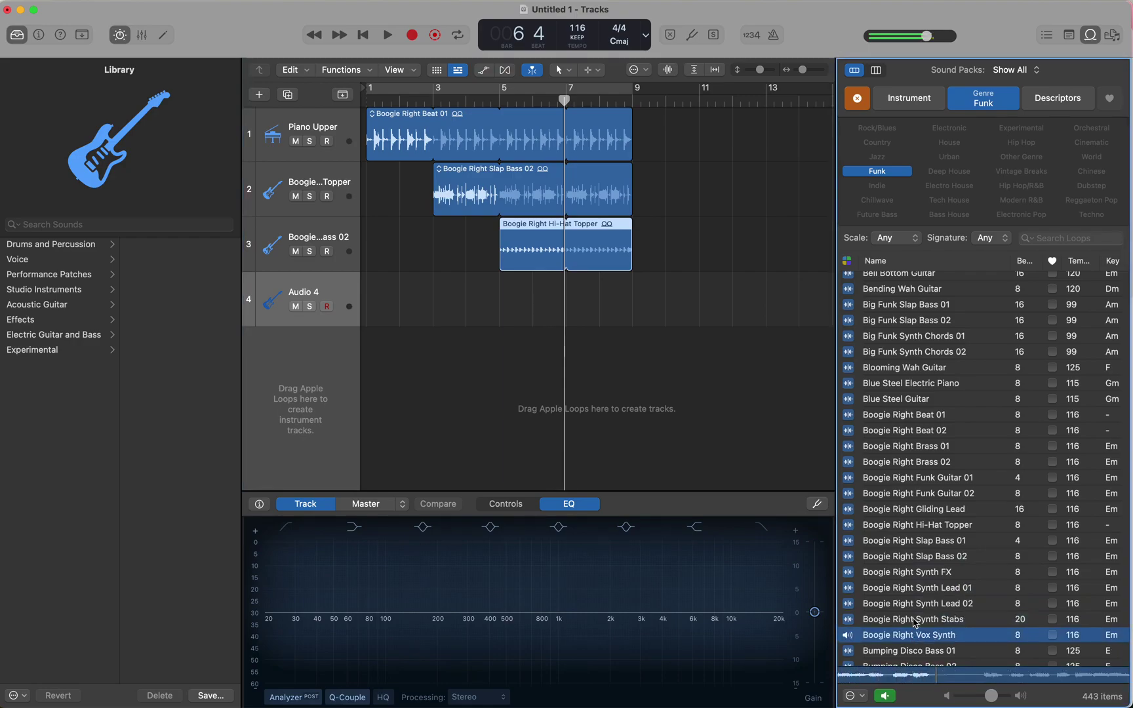
pyautogui.click(920, 590)
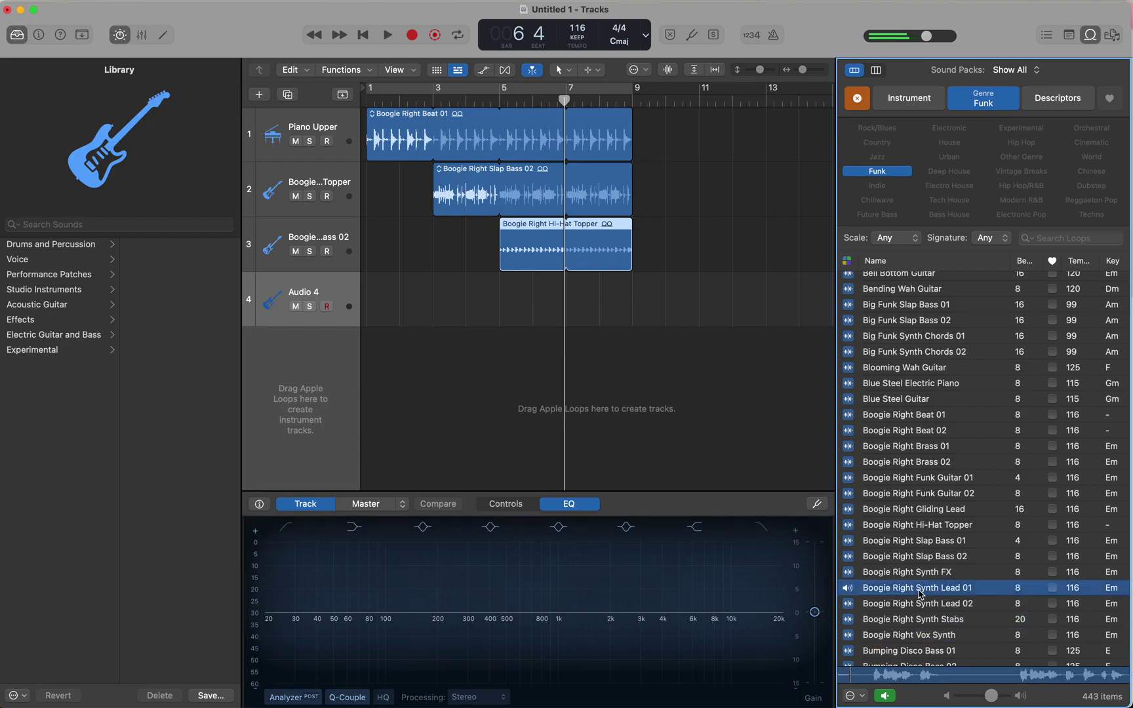
pyautogui.click(934, 558)
pyautogui.click(939, 495)
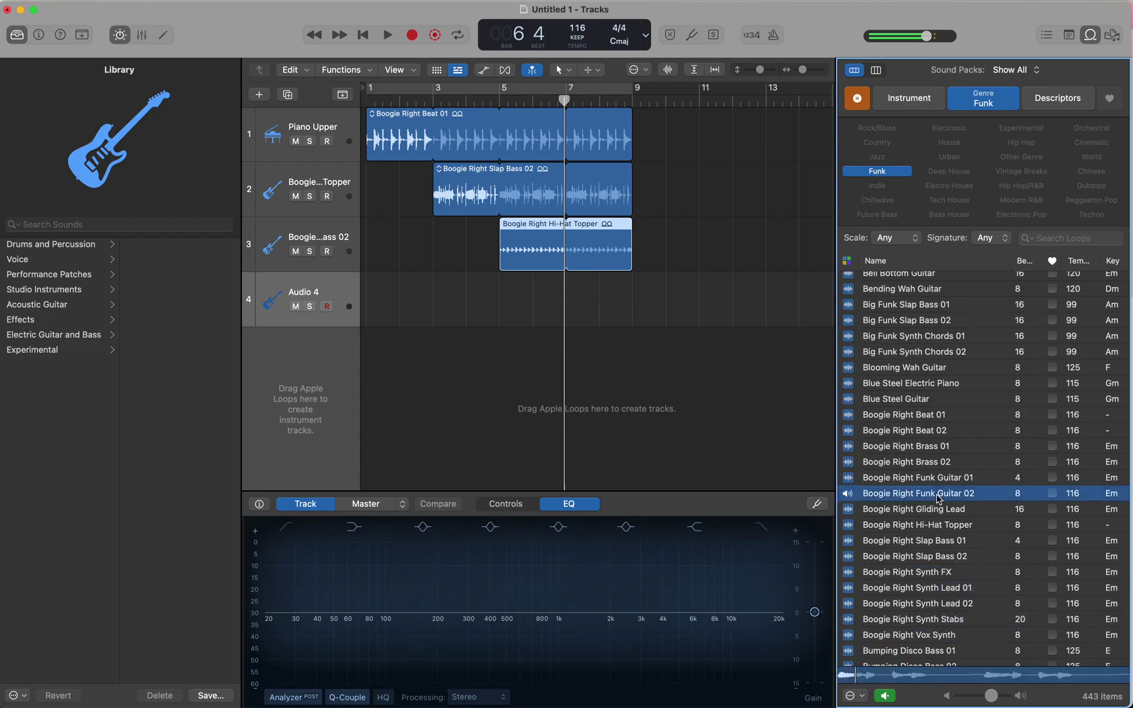
pyautogui.click(932, 511)
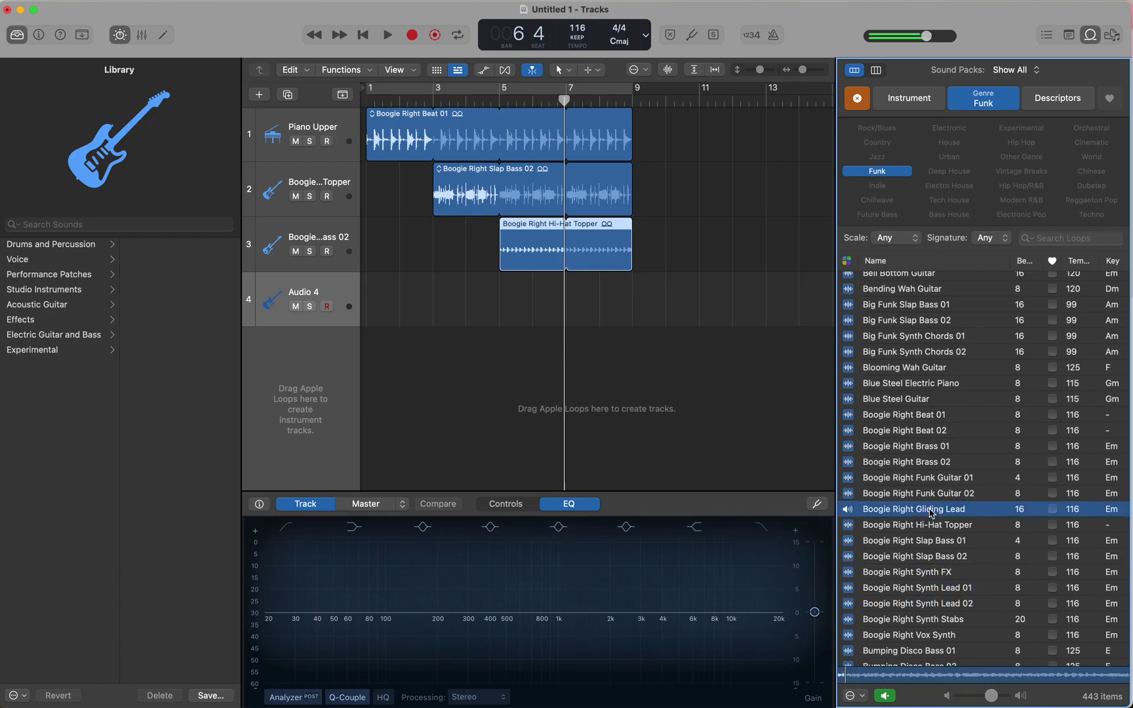
# Step: Preview the Boogie Right Beat 02, Beat 01, Gliding Lead, Hi-Hat Topper and Slap Bass 01 loops
pyautogui.click(937, 430)
pyautogui.click(932, 415)
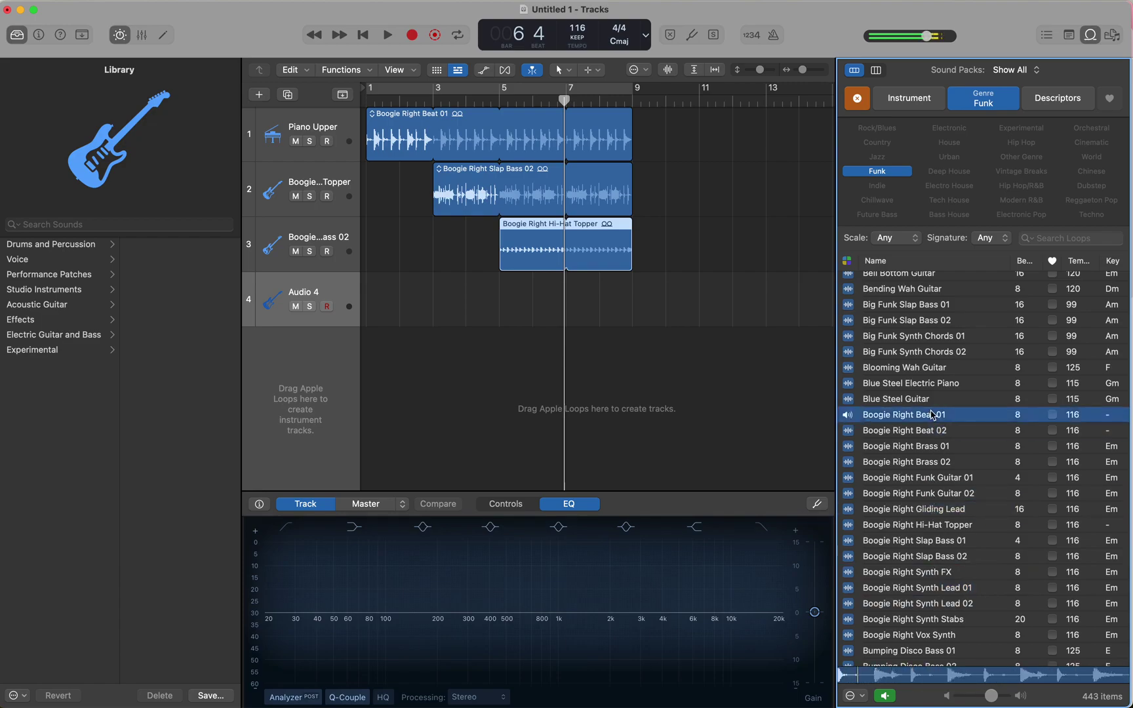
pyautogui.click(923, 510)
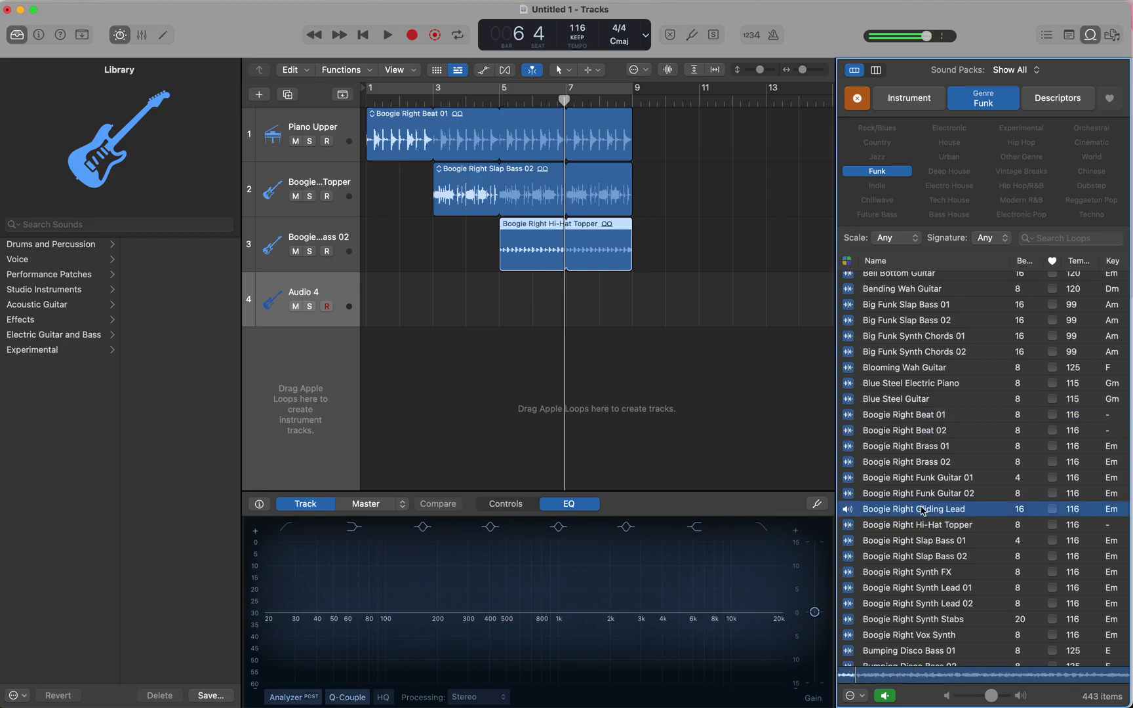
pyautogui.click(922, 526)
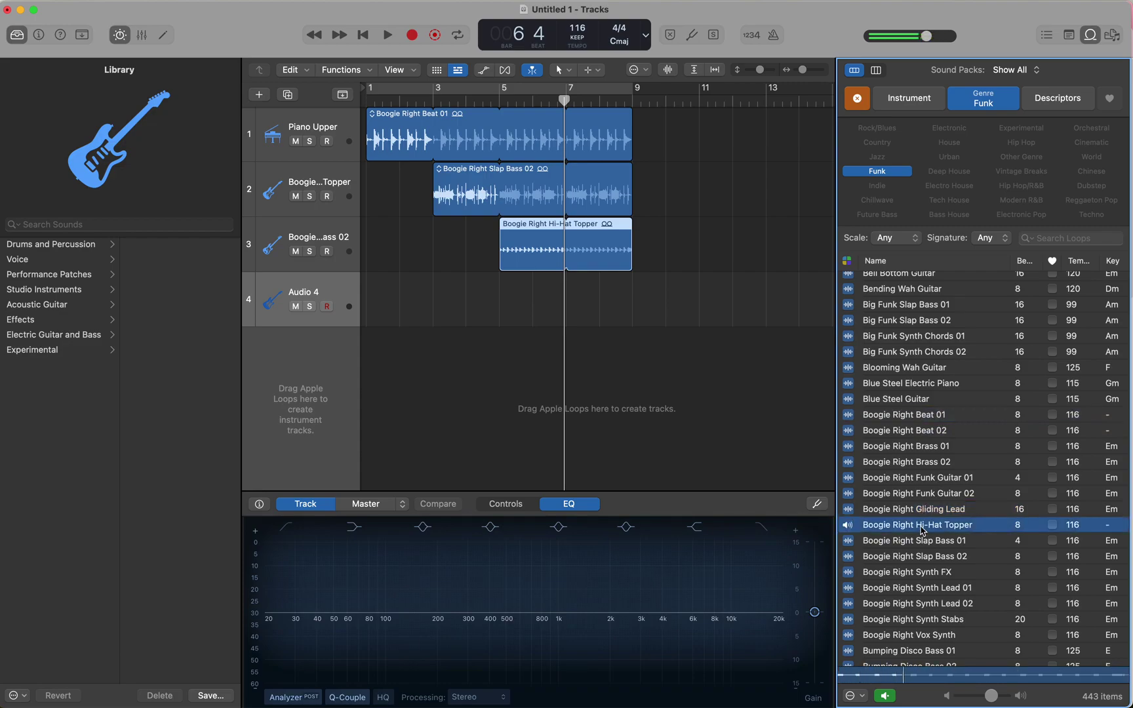
pyautogui.click(923, 541)
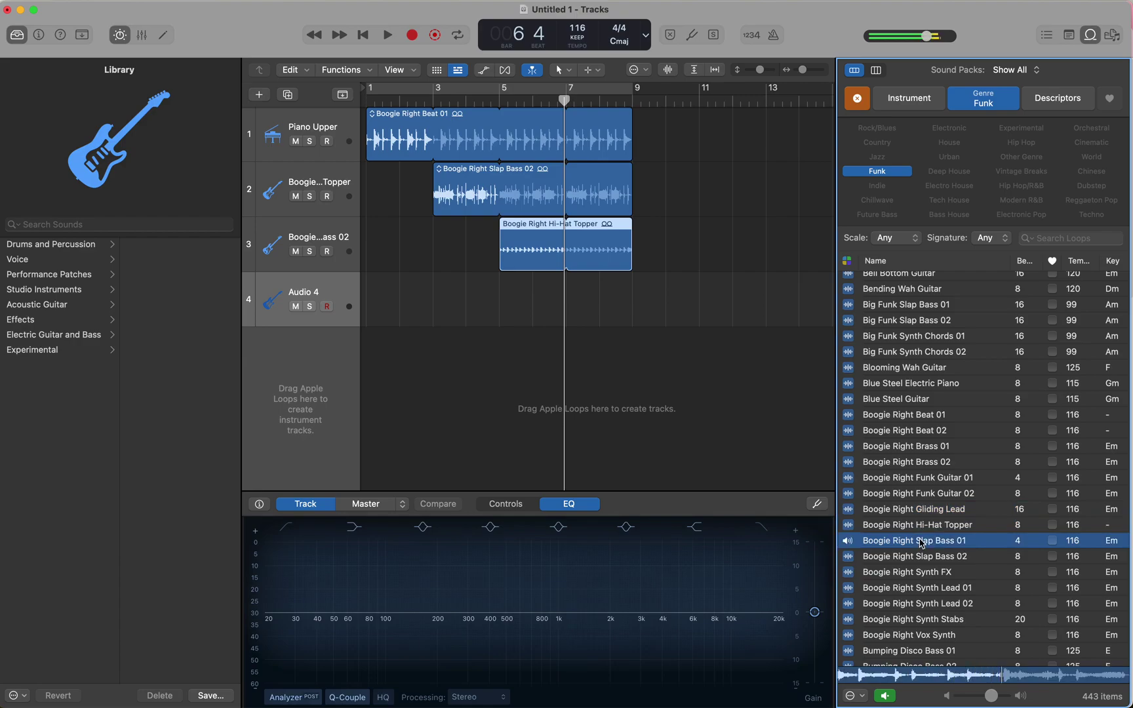
pyautogui.click(921, 544)
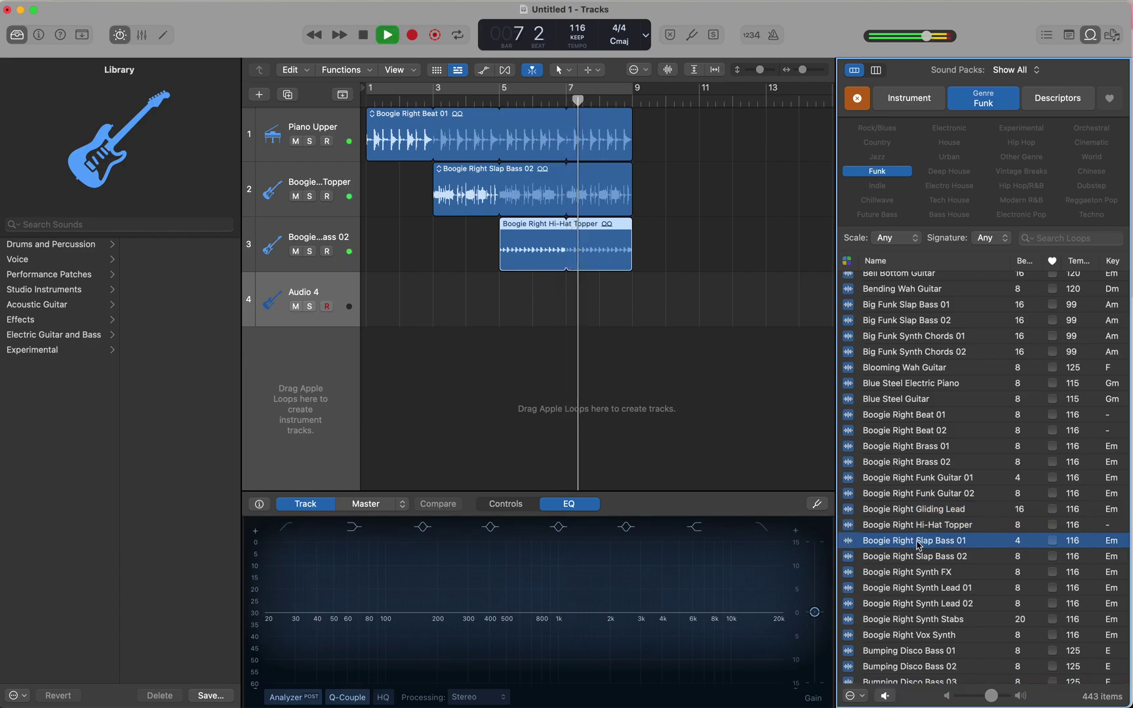
# Step: Audition Boogie Right Synth FX and Synth Lead 01 against the arrangement while it plays from an earlier bar
pyautogui.moveTo(580, 100); pyautogui.dragTo(420, 127)
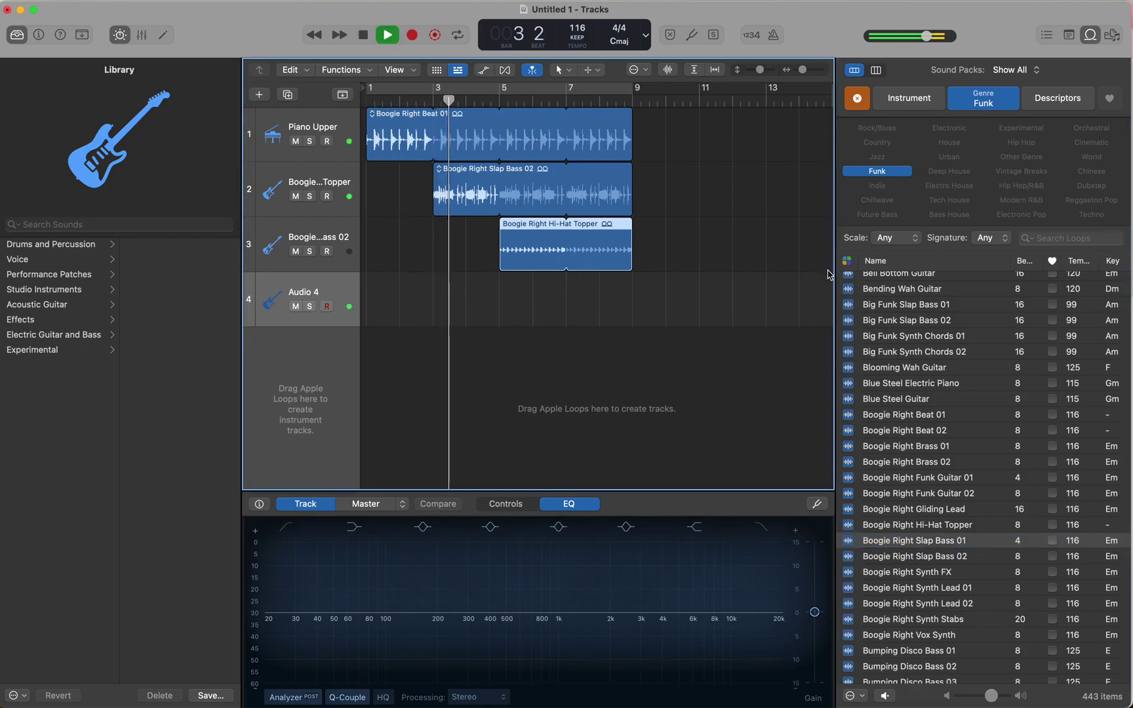
pyautogui.click(895, 573)
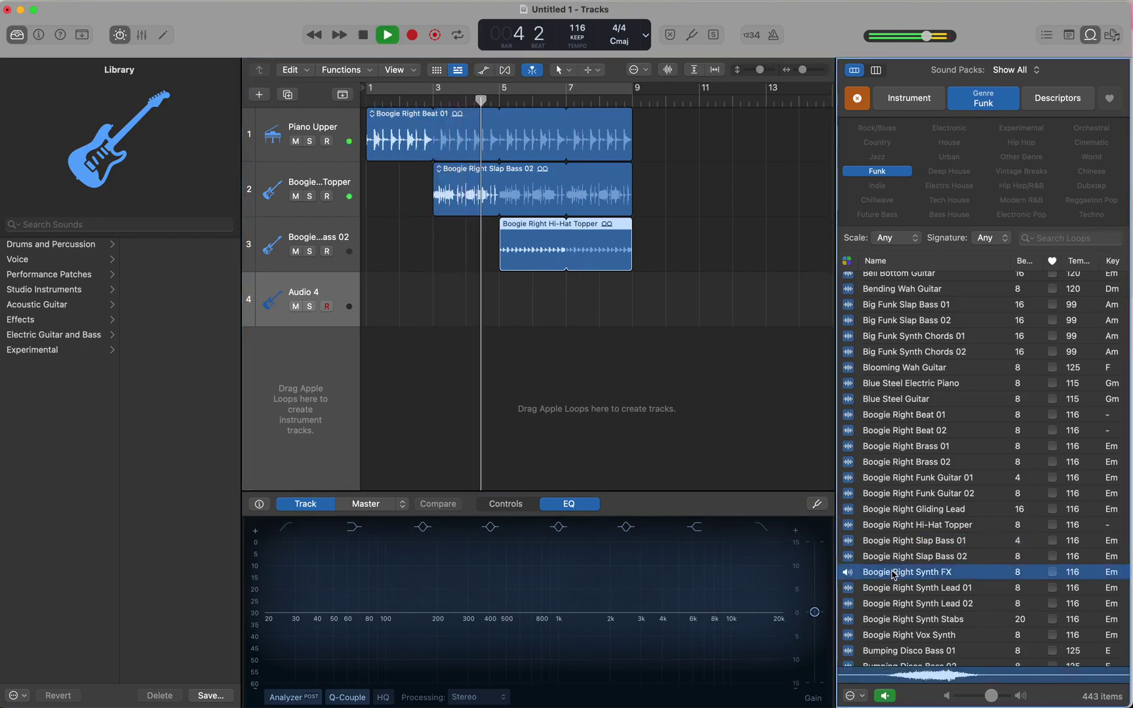
pyautogui.click(895, 588)
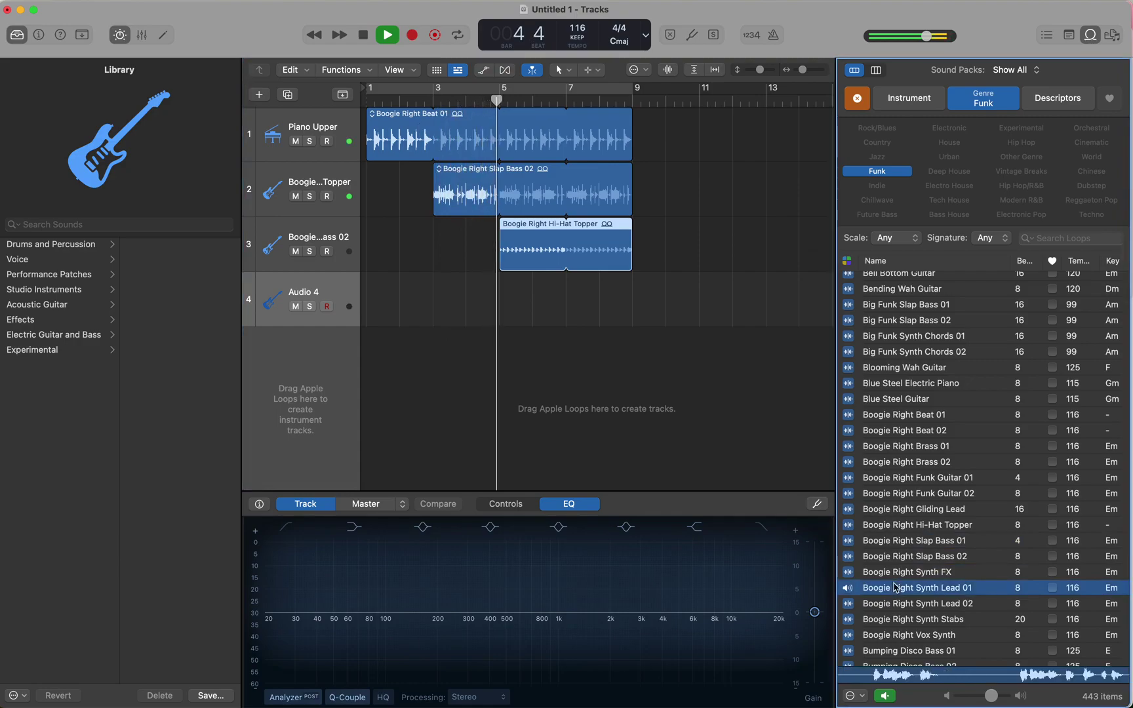
pyautogui.click(850, 590)
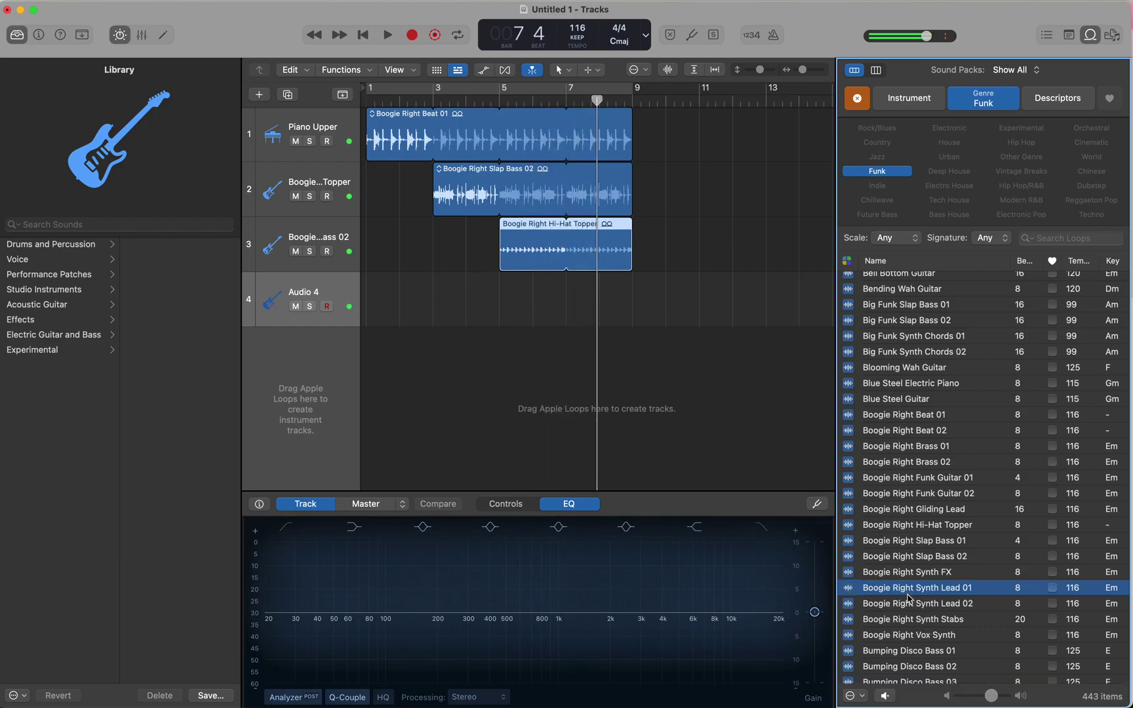
# Step: Add the Boogie Right Synth Lead 01 loop to the fourth track at bar 7 and play the arrangement
pyautogui.moveTo(908, 592); pyautogui.dragTo(575, 322)
pyautogui.moveTo(597, 105); pyautogui.dragTo(292, 100)
pyautogui.press('space')
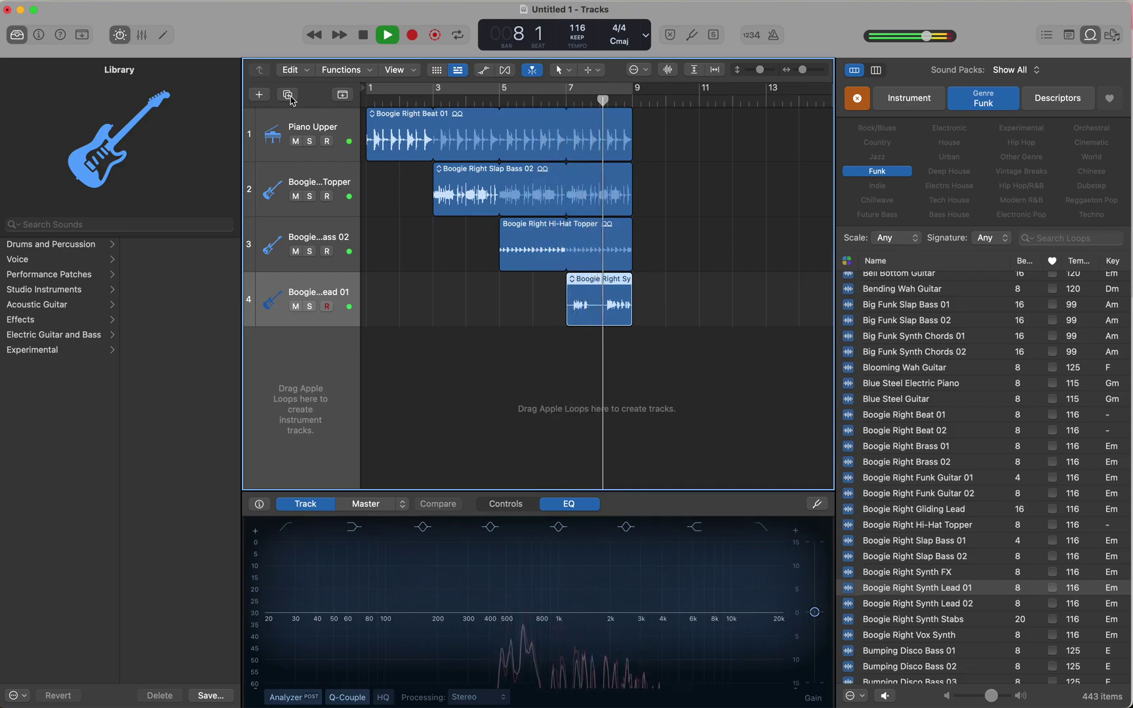
pyautogui.press('space')
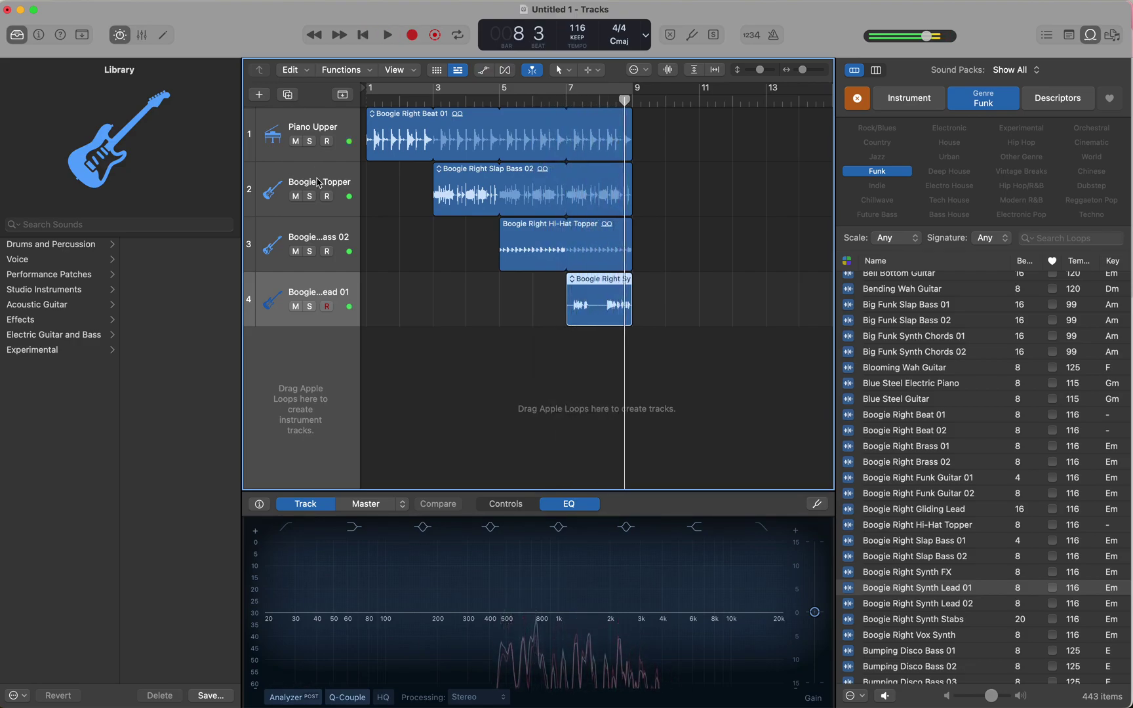
# Step: Move the Synth Lead 01 region to bar 5 on the third track and the Hi-Hat Topper region to bar 5 on the fourth
pyautogui.moveTo(592, 301); pyautogui.dragTo(450, 247)
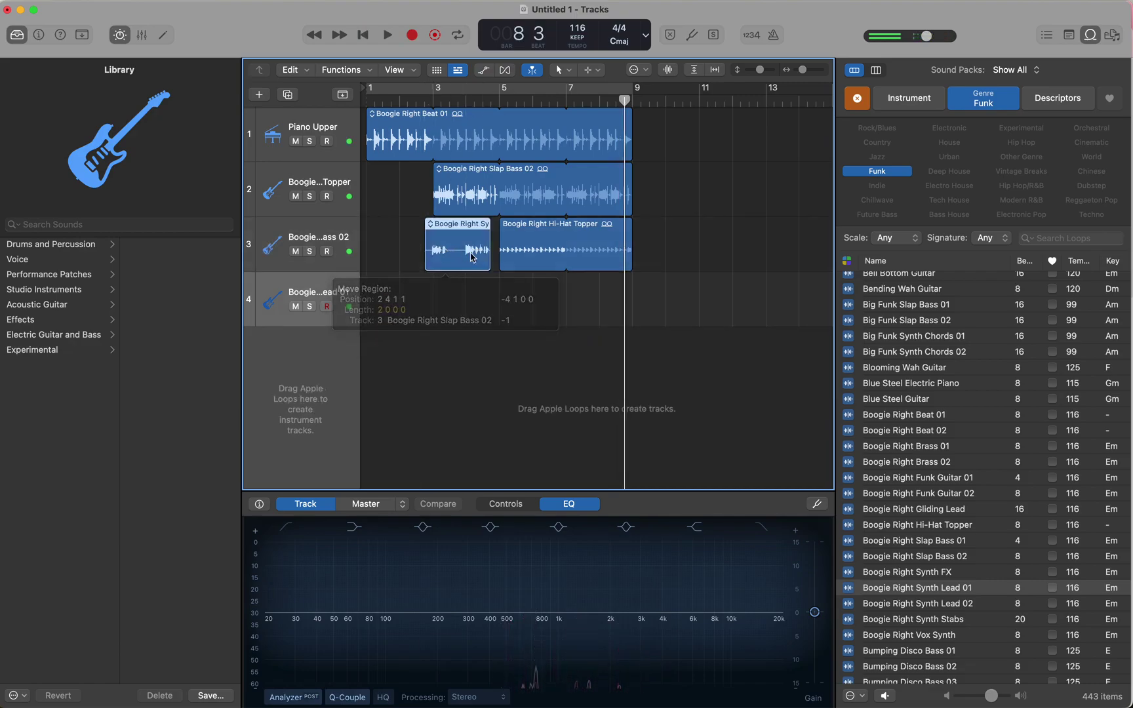
pyautogui.moveTo(538, 239); pyautogui.dragTo(521, 294)
pyautogui.moveTo(460, 246); pyautogui.dragTo(533, 248)
pyautogui.click(524, 301)
pyautogui.moveTo(524, 301); pyautogui.dragTo(540, 301)
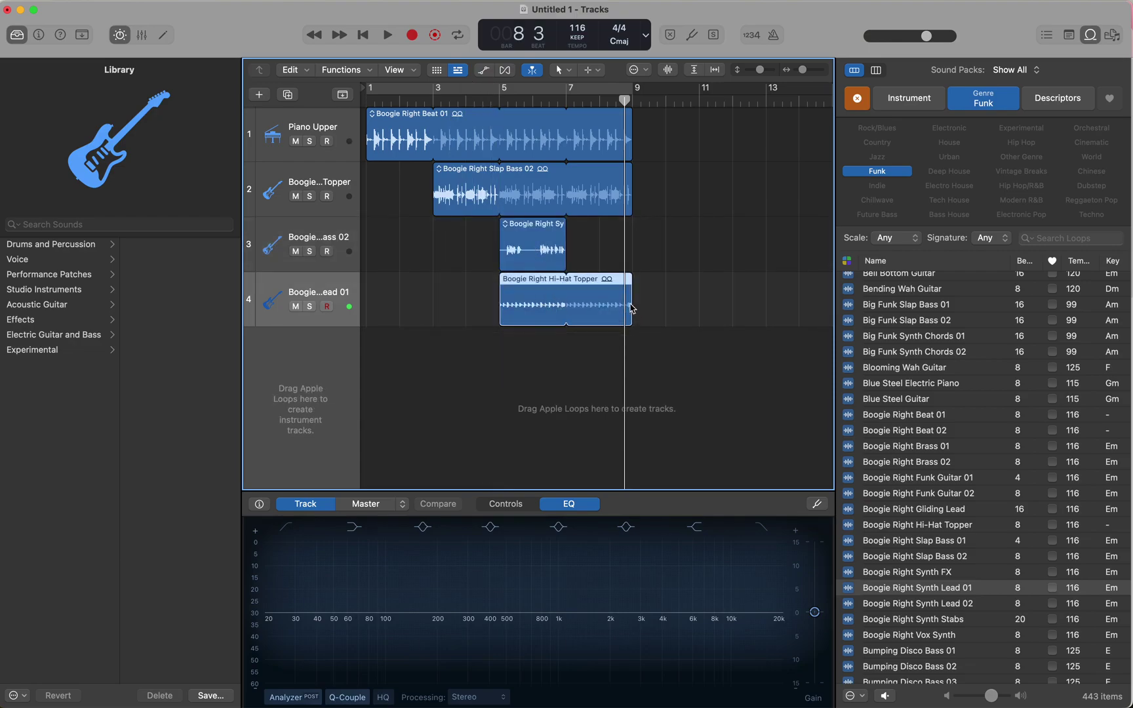
# Step: Try to extend the Synth Lead 01 region on the third track to bar 9
pyautogui.moveTo(565, 250); pyautogui.dragTo(628, 253)
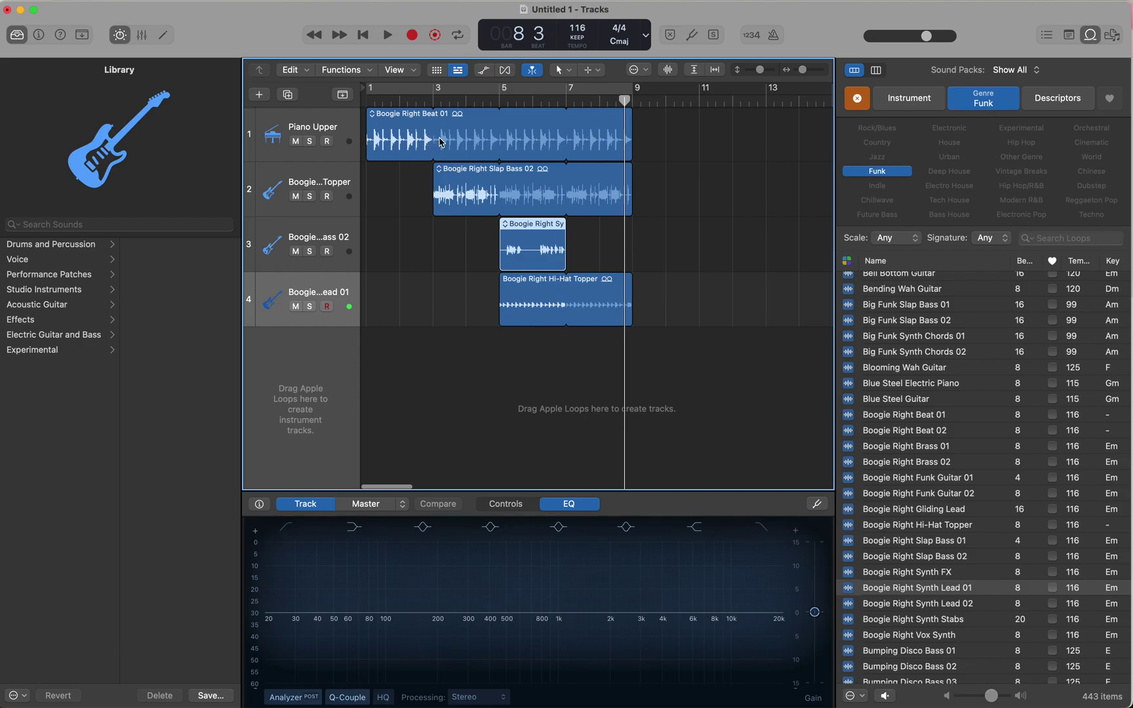
pyautogui.moveTo(530, 253); pyautogui.dragTo(594, 246)
# Step: Preview the Boogie Right Brass 02, Beat 01, Beat 02, Slap Bass 01 and Slap Bass 02 loops
pyautogui.click(905, 462)
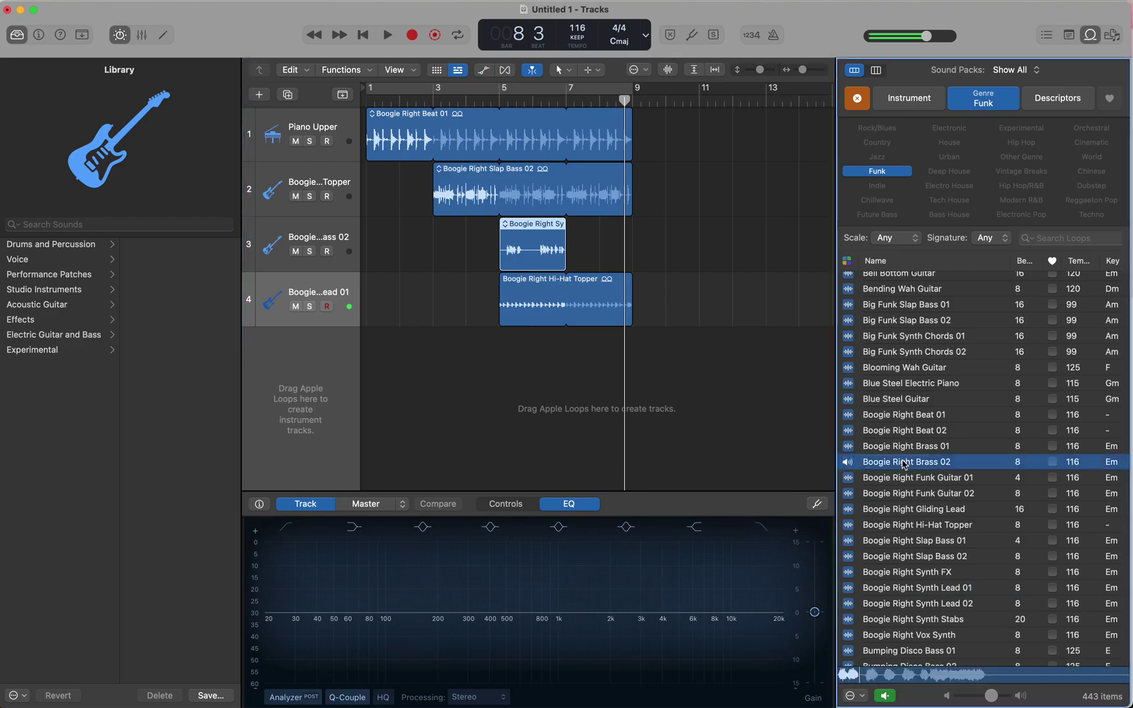
pyautogui.click(904, 415)
pyautogui.click(898, 431)
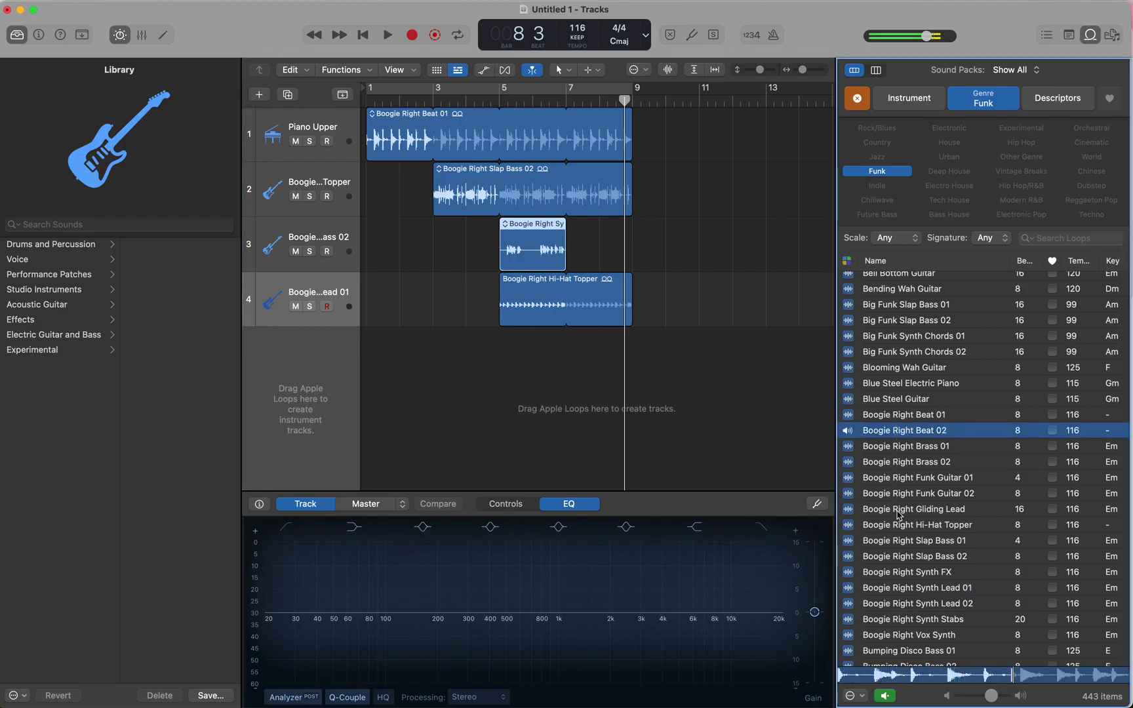
pyautogui.click(902, 542)
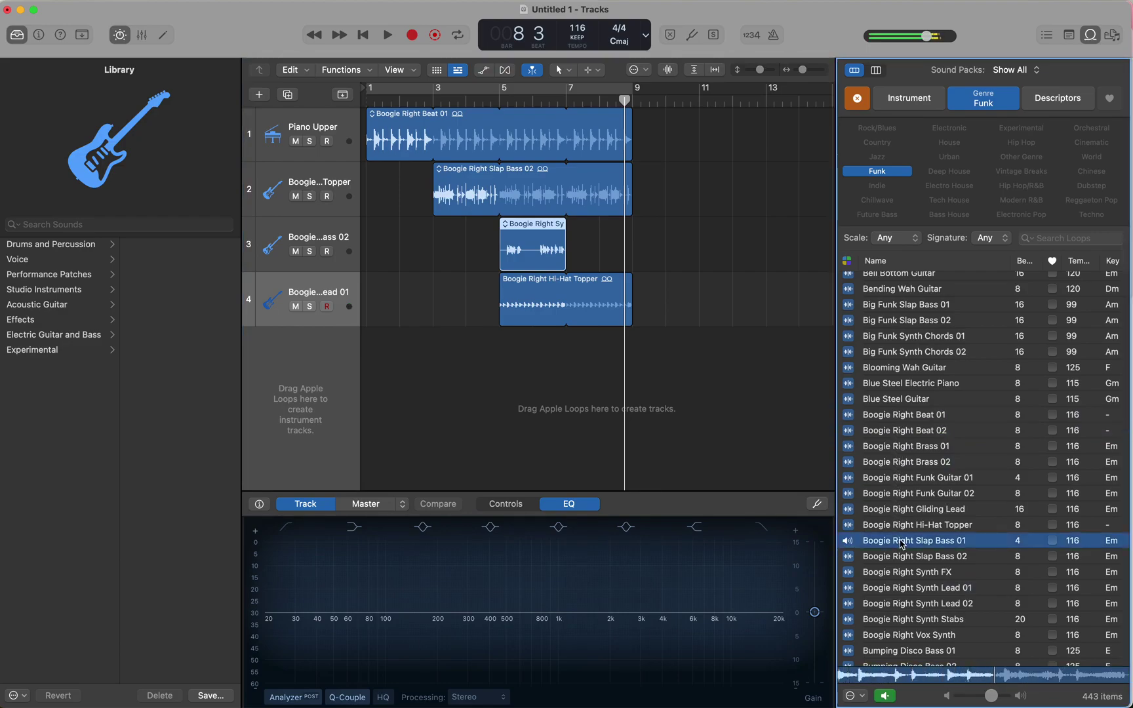
pyautogui.click(905, 557)
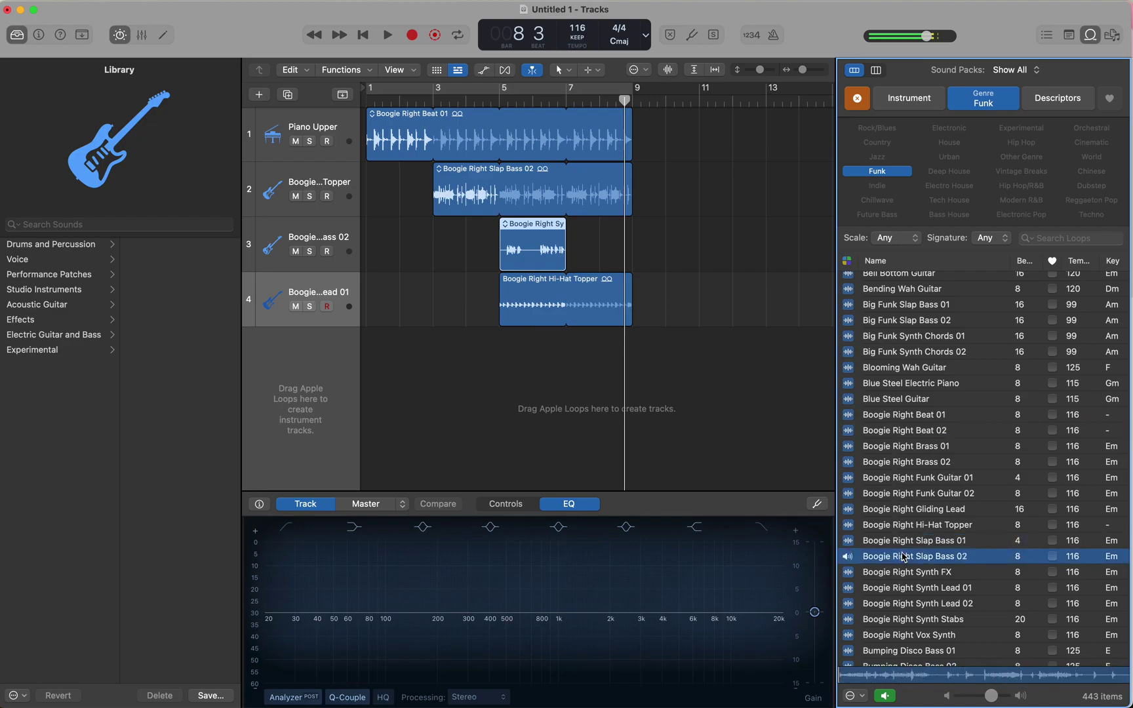
# Step: Play the arrangement from about bar 4 to hear the synth lead enter
pyautogui.click(470, 102)
pyautogui.press('space')
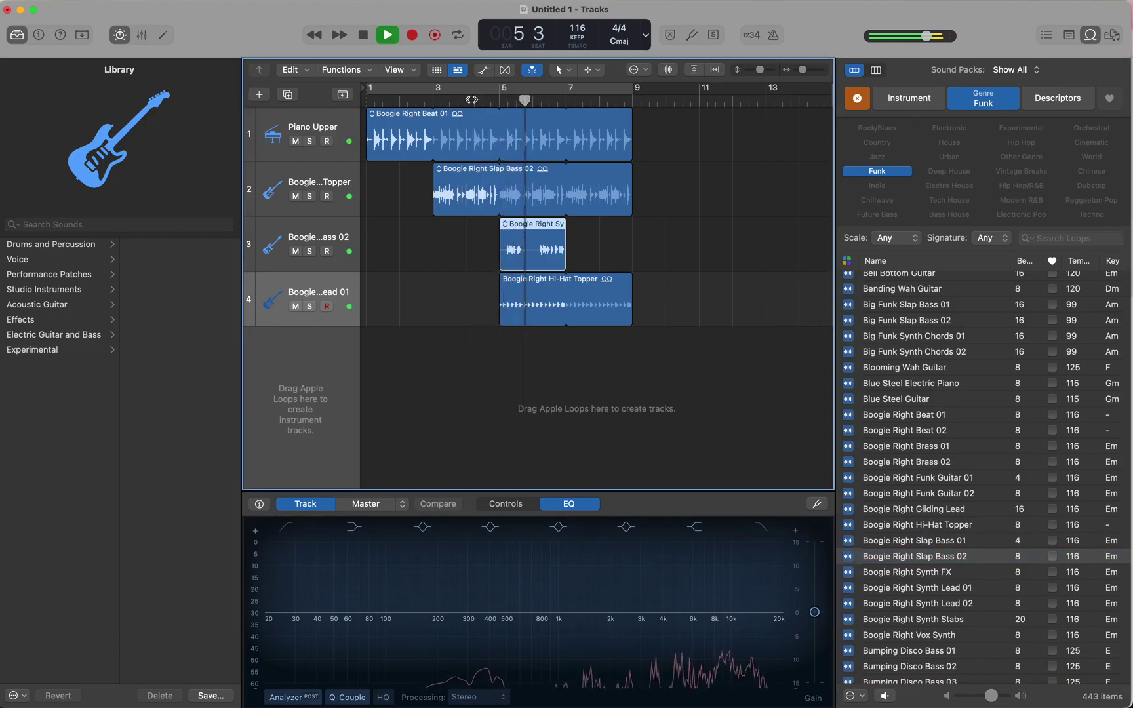
pyautogui.press('space')
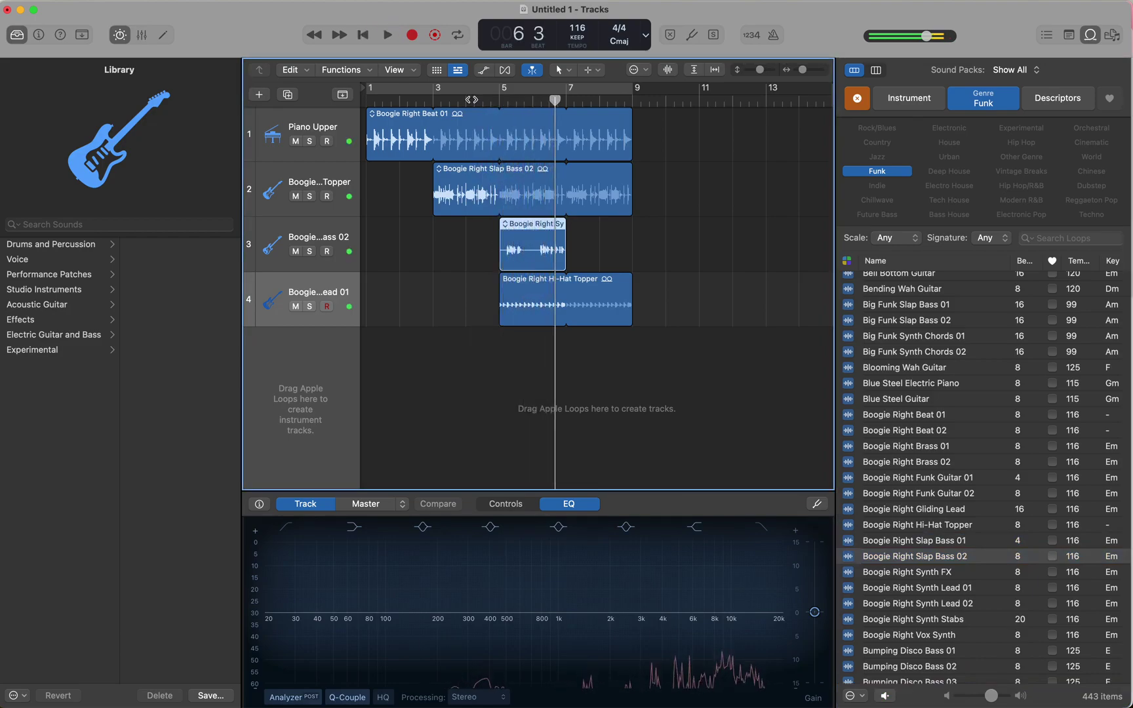
# Step: Add a second Boogie Right Synth Lead 01 loop at bar 7 on the third track and play from bar 2
pyautogui.click(926, 588)
pyautogui.click(926, 588)
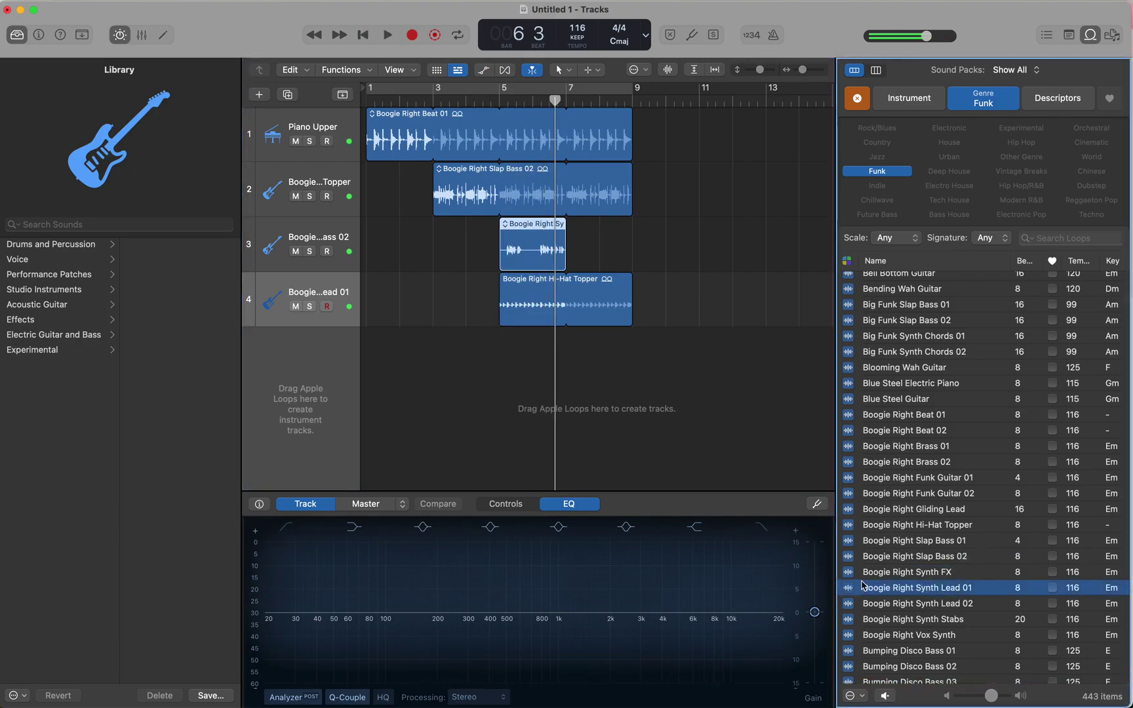
pyautogui.moveTo(878, 590); pyautogui.dragTo(568, 246)
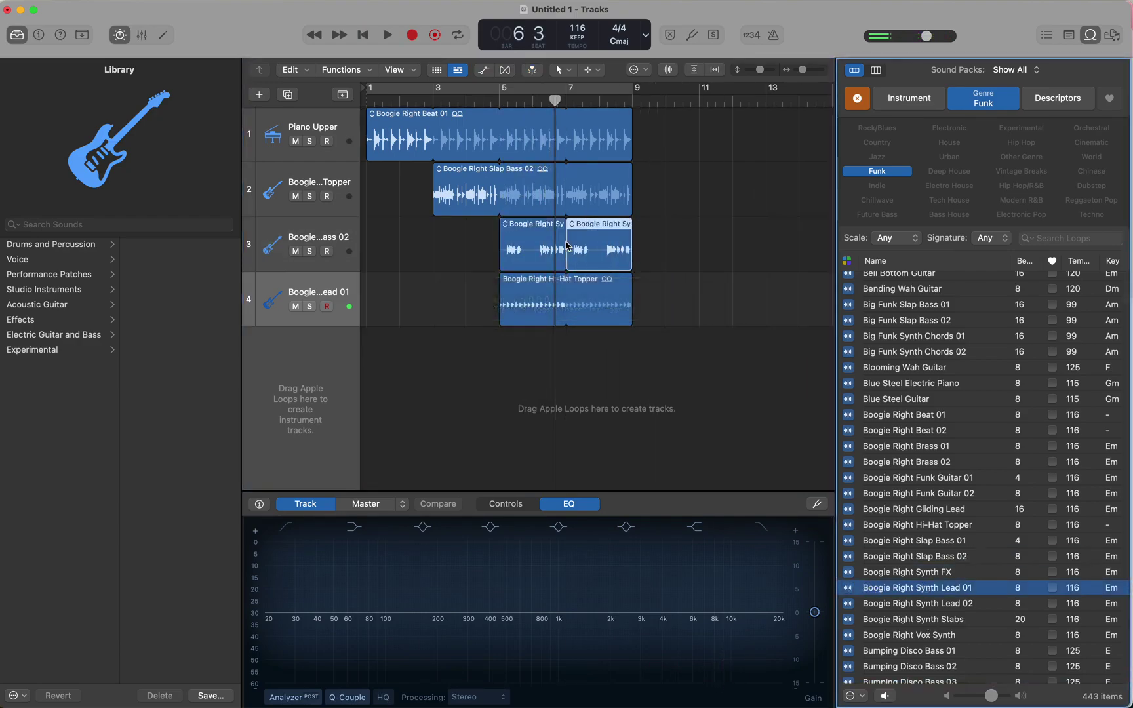
pyautogui.click(418, 99)
pyautogui.press('space')
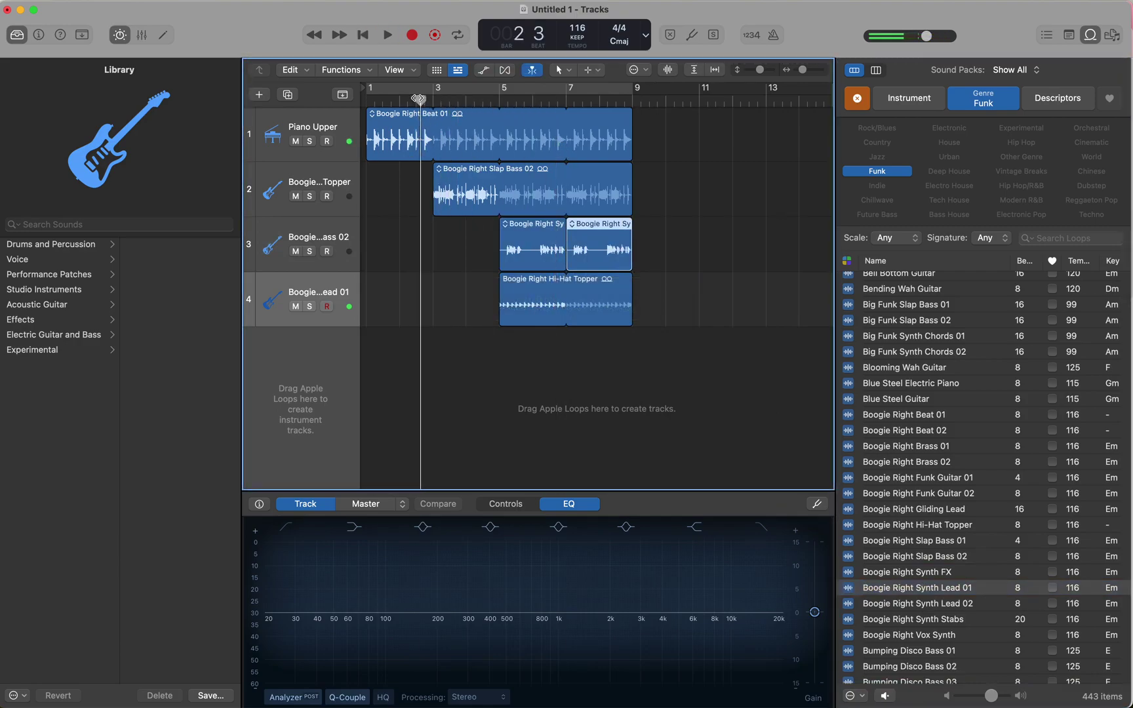
# Step: Move the Hi-Hat Topper region to bar 7 and loop the second Synth Lead 01 and the Slap Bass 02 regions until bar 11
pyautogui.moveTo(547, 297); pyautogui.dragTo(613, 301)
pyautogui.moveTo(635, 241); pyautogui.dragTo(698, 244)
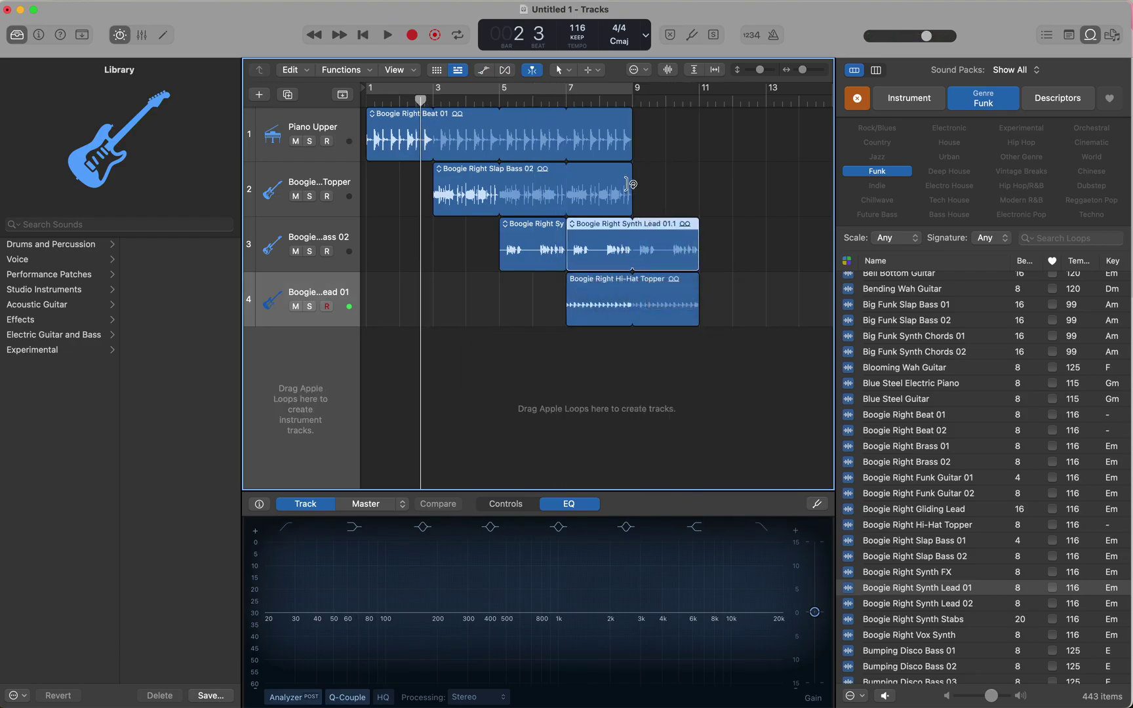
pyautogui.moveTo(633, 186); pyautogui.dragTo(699, 187)
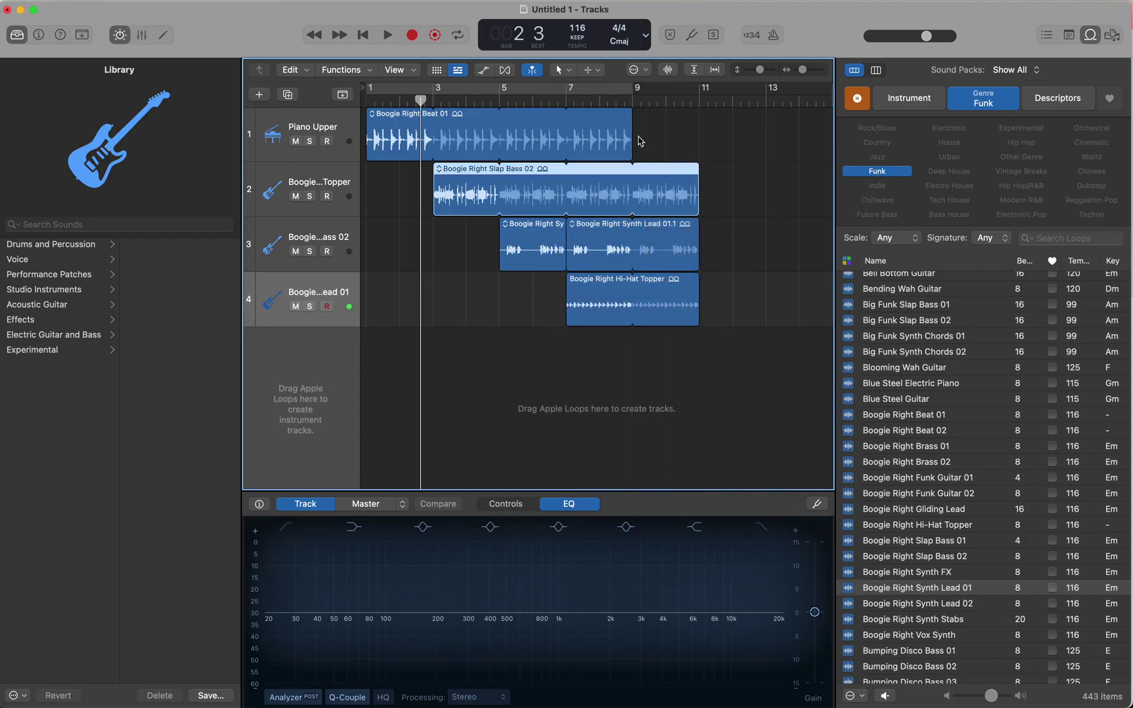
# Step: Extend the looped Boogie Right Beat 01 region to bar 11 and play the arrangement from about bar 2
pyautogui.moveTo(636, 134); pyautogui.dragTo(699, 134)
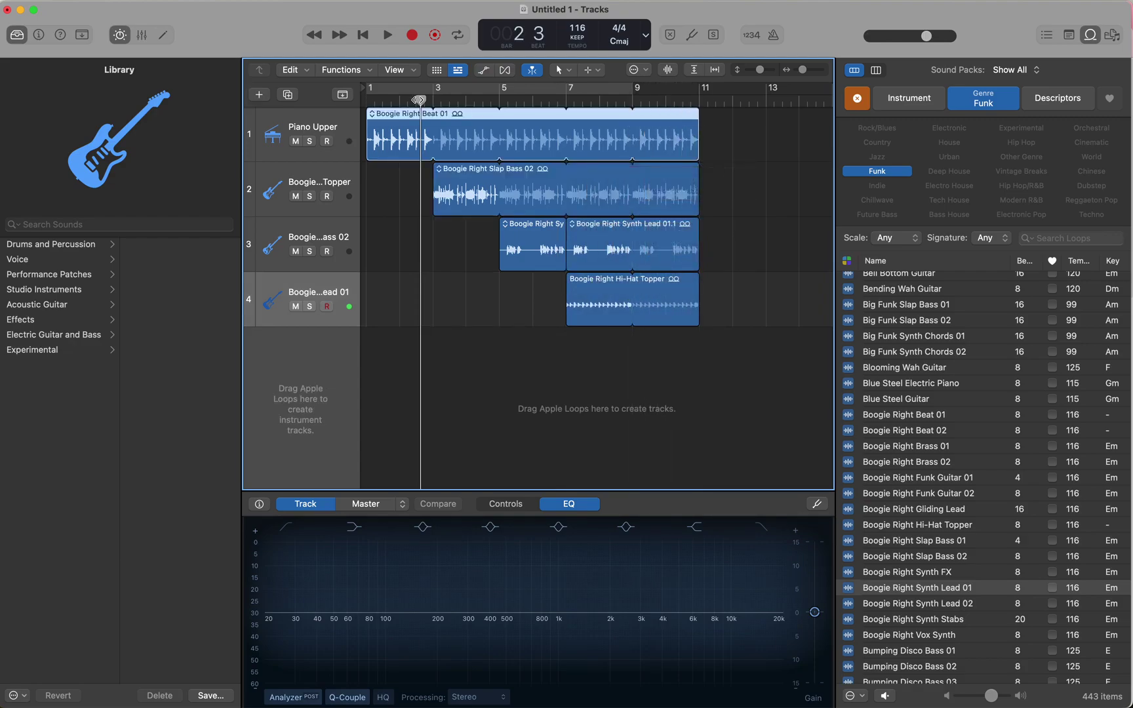
pyautogui.click(401, 101)
pyautogui.press('space')
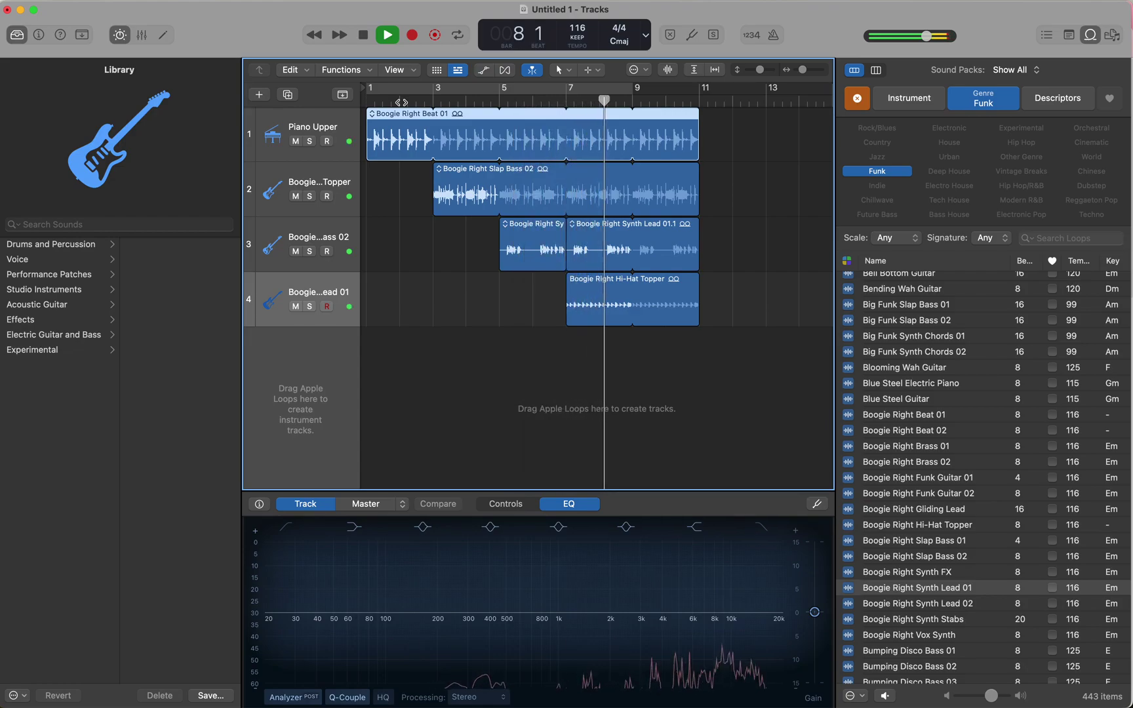
pyautogui.press('space')
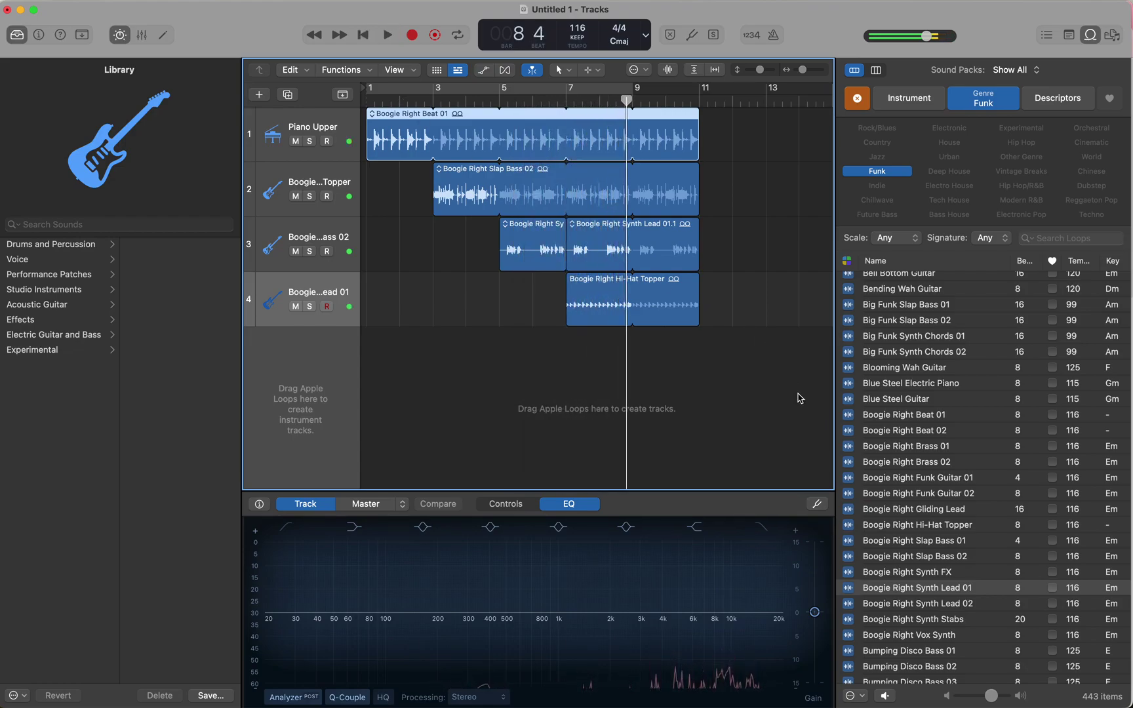
# Step: Preview Boogie Right Gliding Lead, Funk Guitar 02 and Funk Guitar 01, then add Funk Guitar 01 at bar 9 on a new fifth track
pyautogui.click(938, 513)
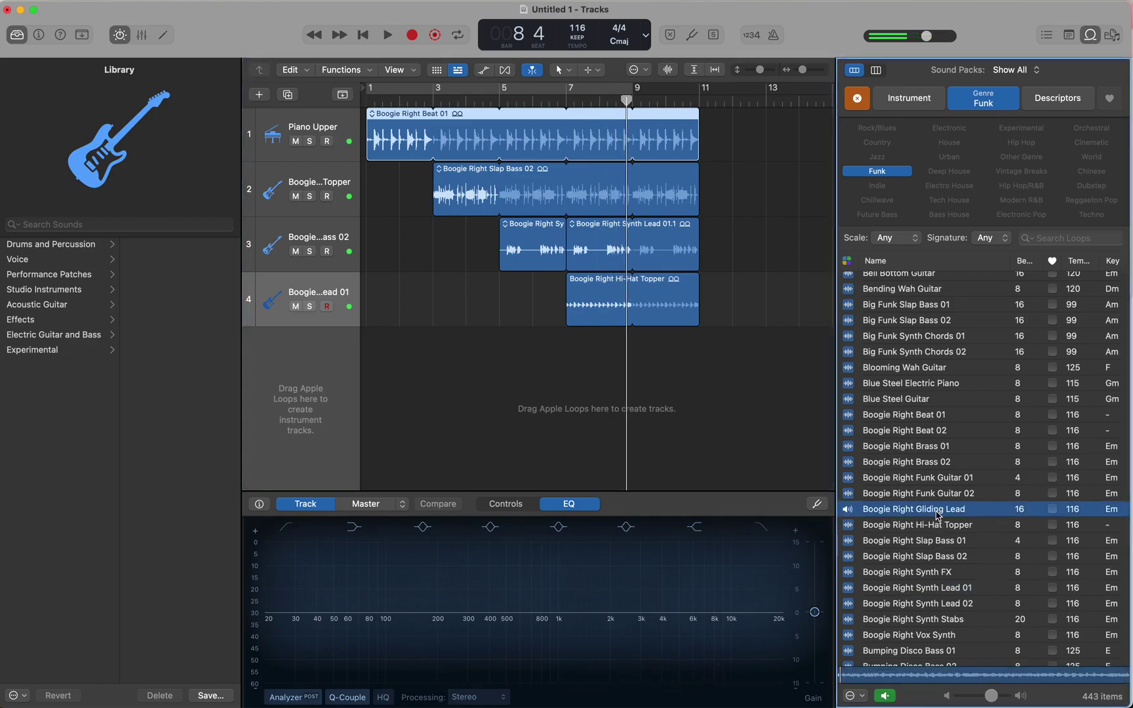
pyautogui.click(922, 495)
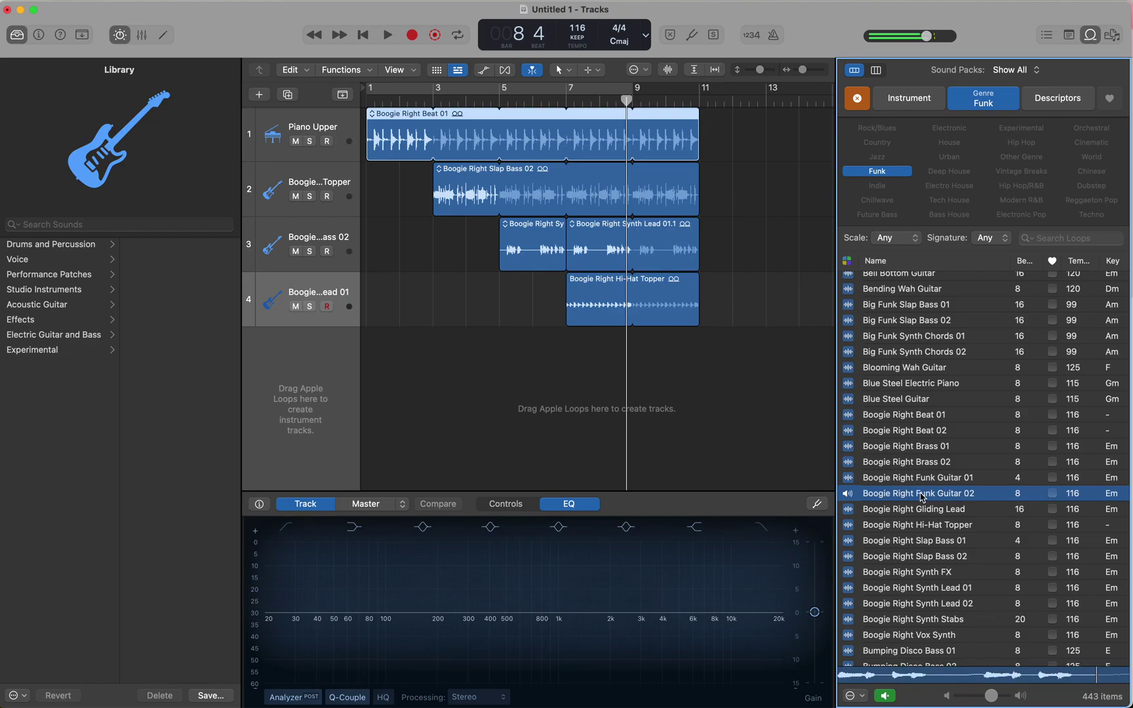
pyautogui.click(922, 477)
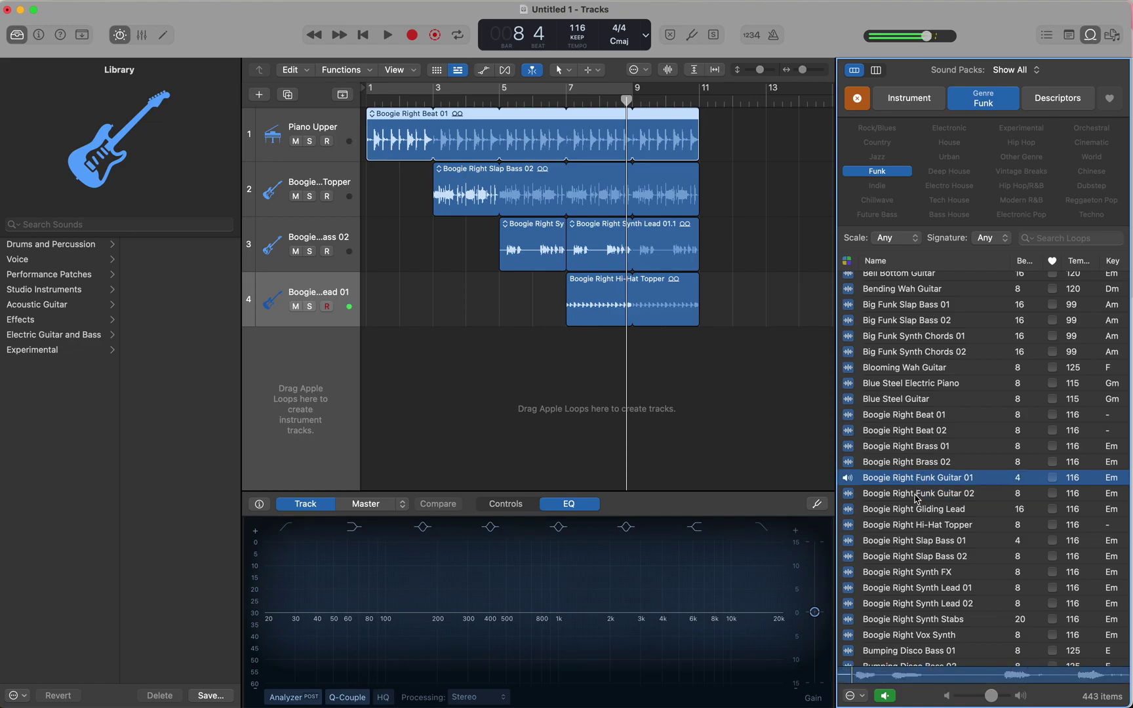
pyautogui.moveTo(919, 479); pyautogui.dragTo(703, 356)
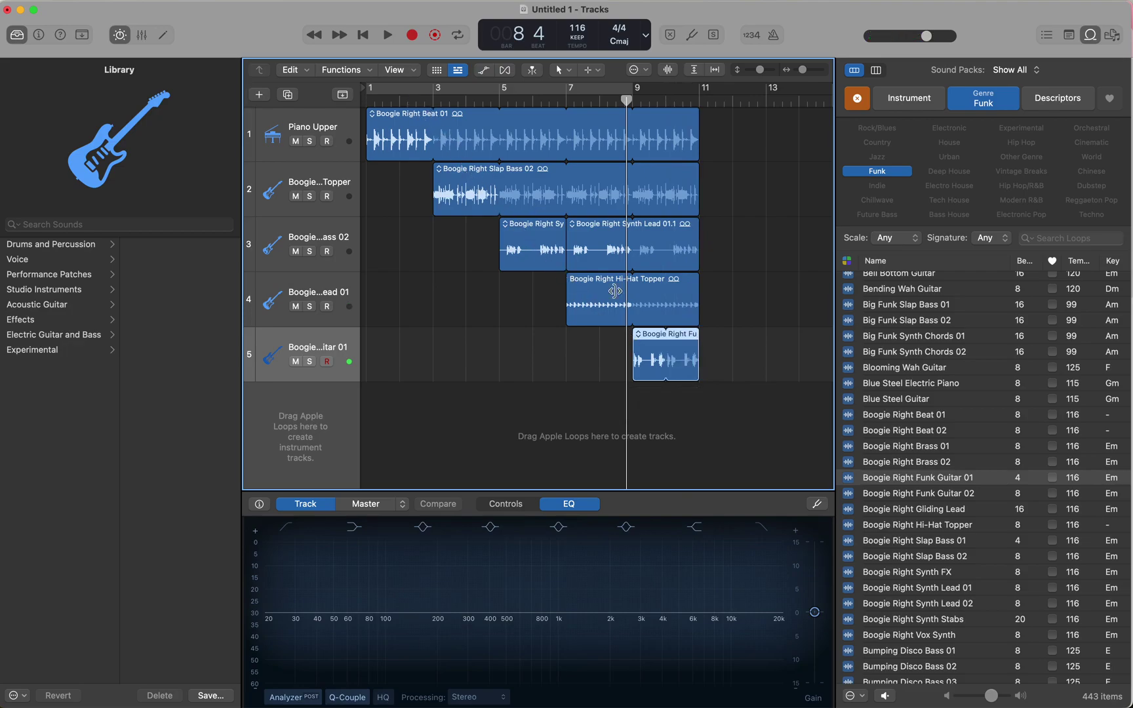
# Step: Play the five-track arrangement from the beginning through to about bar 11 to hear the guitar enter
pyautogui.press('Return')
pyautogui.press('space')
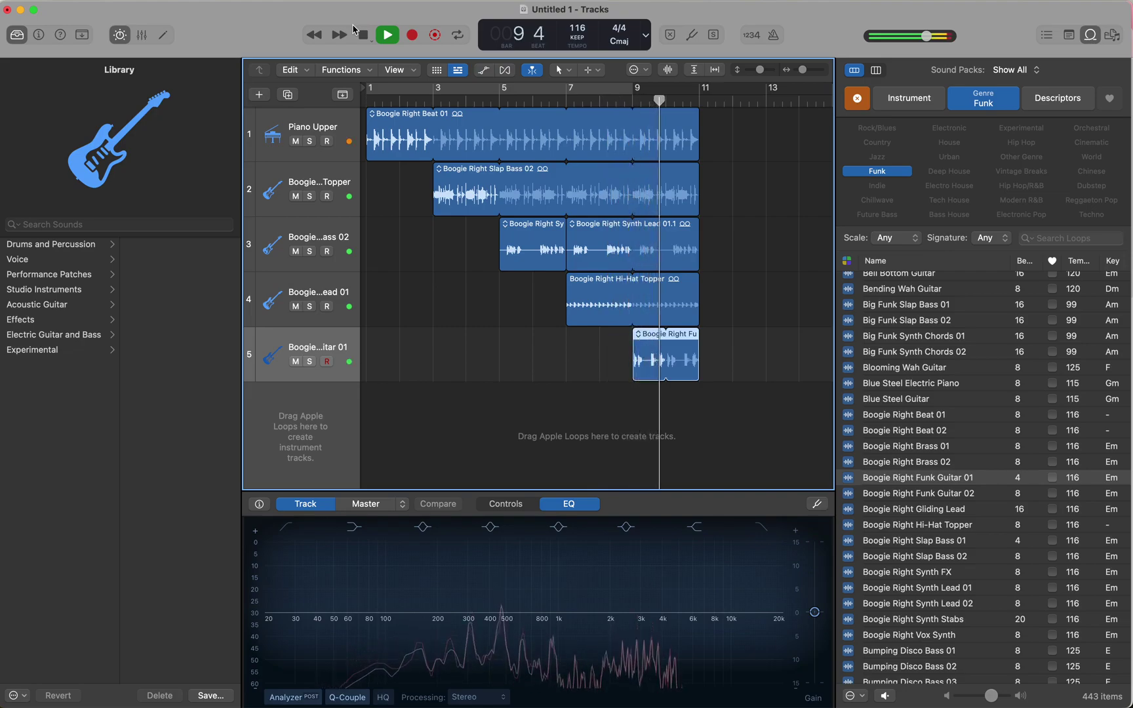
pyautogui.click(361, 34)
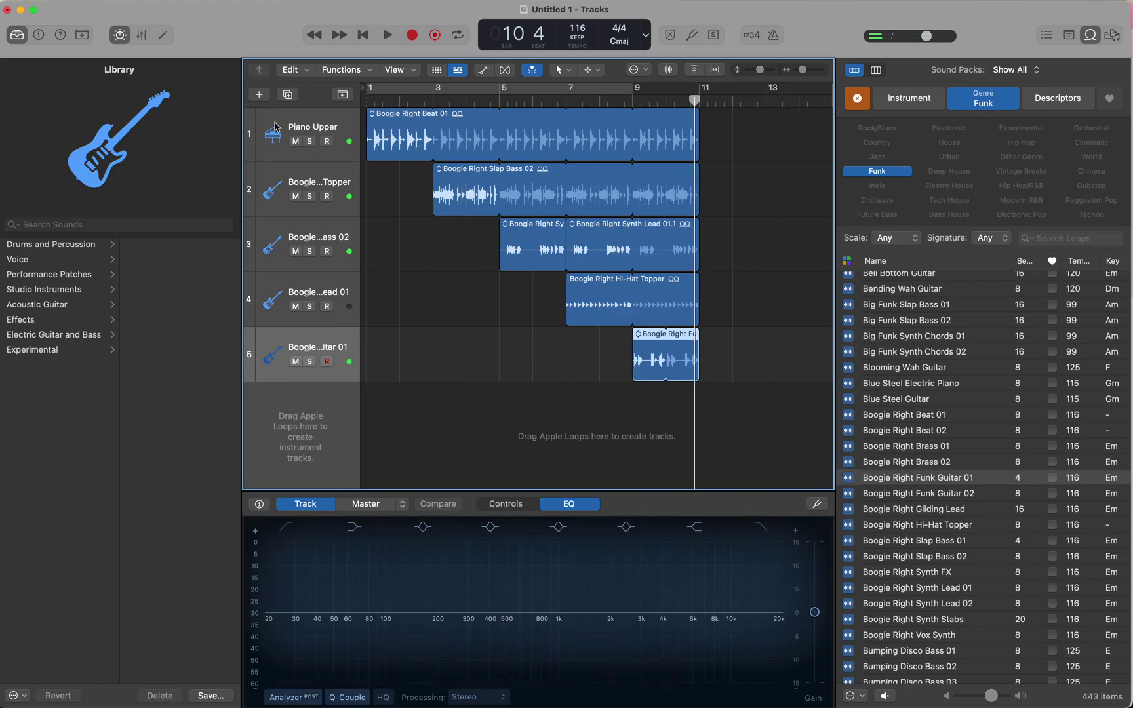
# Step: Select the Piano Upper track and replay the arrangement from the start to about bar 6
pyautogui.click(337, 126)
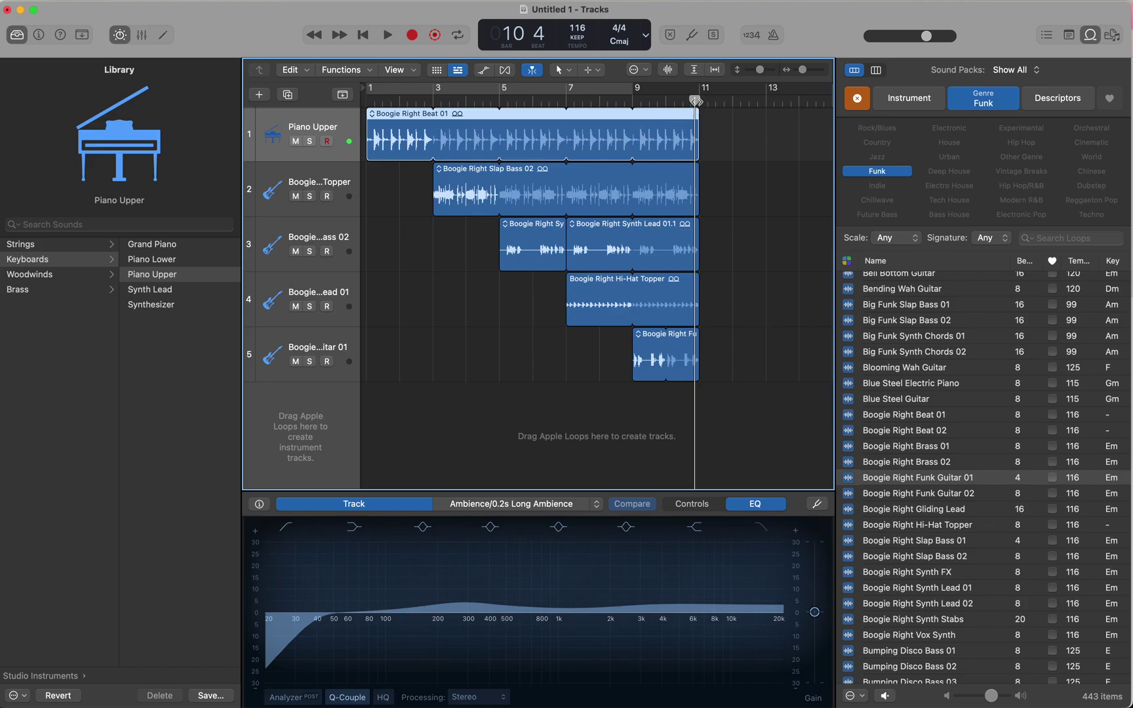
pyautogui.press('Return')
pyautogui.press('space')
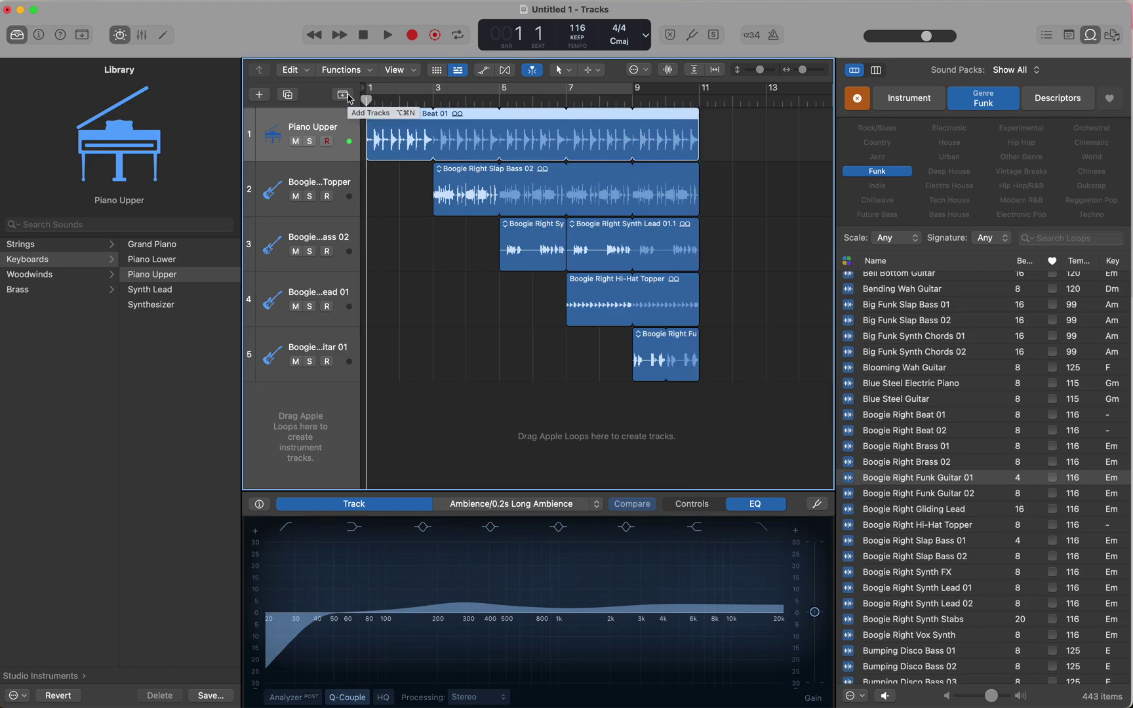
pyautogui.press('space')
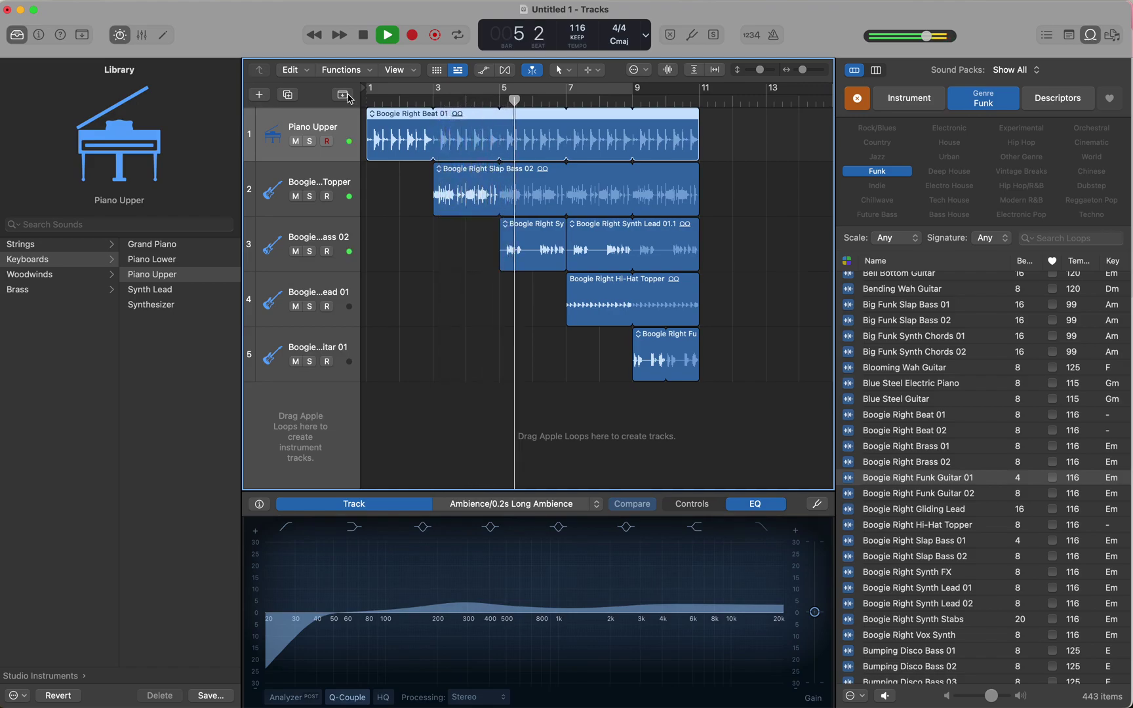
pyautogui.press('space')
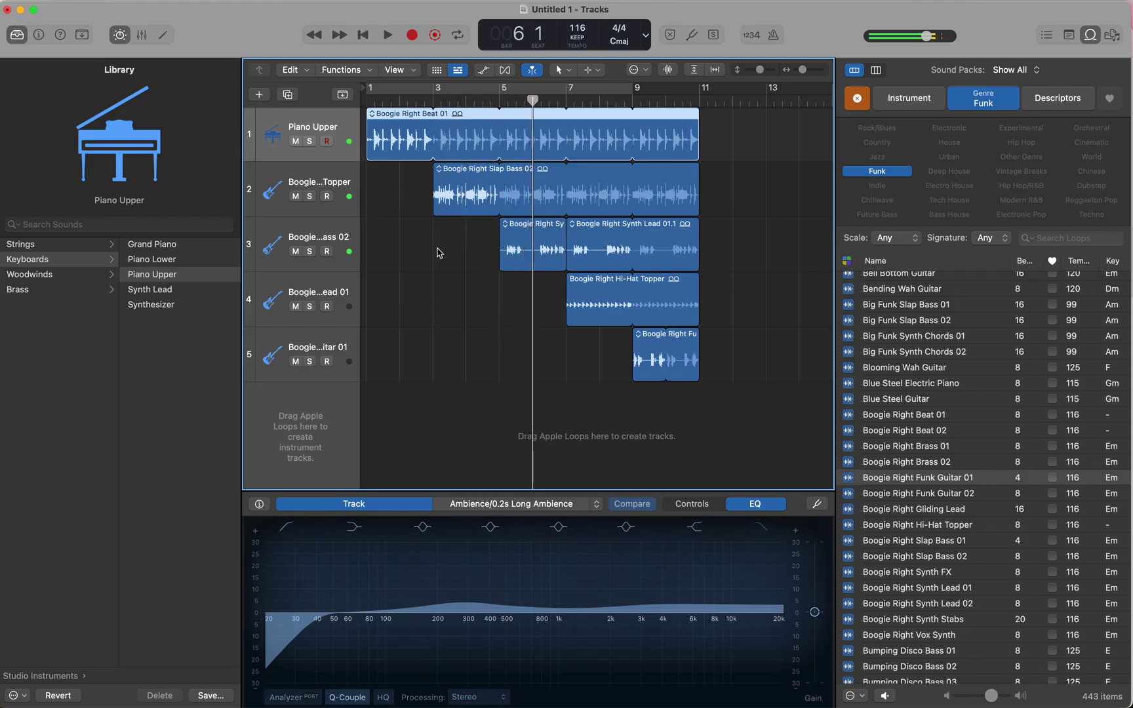
# Step: Delete all regions on tracks 3 to 5 and remove those three tracks
pyautogui.moveTo(461, 241); pyautogui.dragTo(697, 383)
pyautogui.press('Delete')
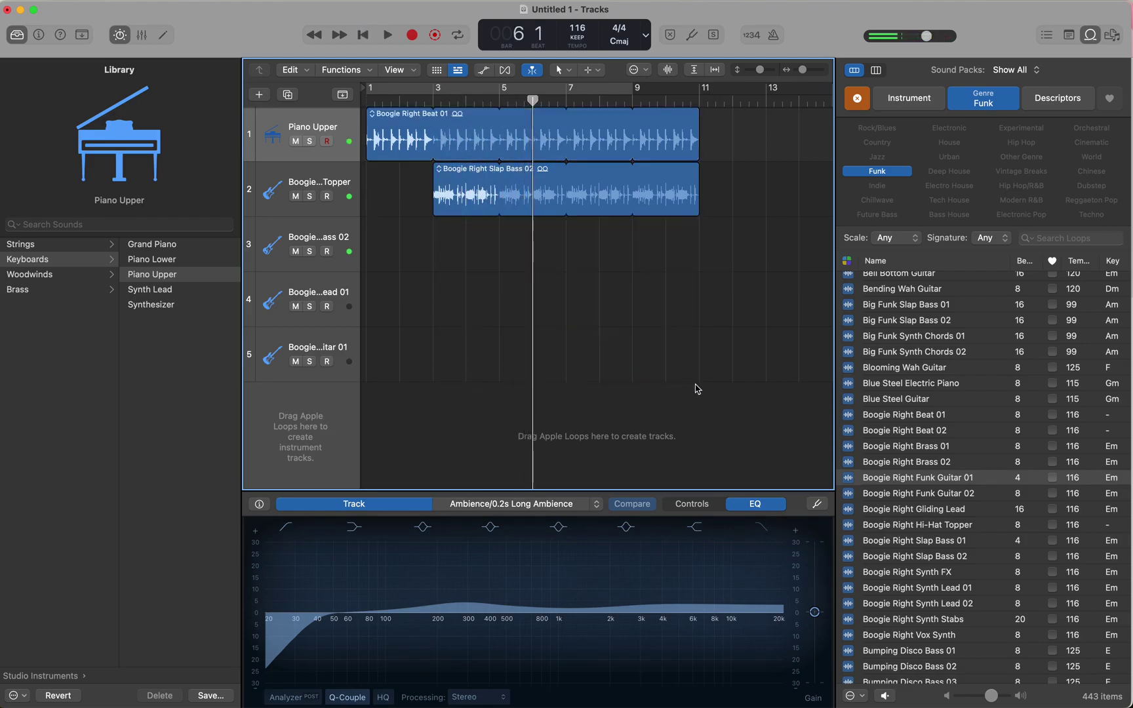
pyautogui.click(271, 236)
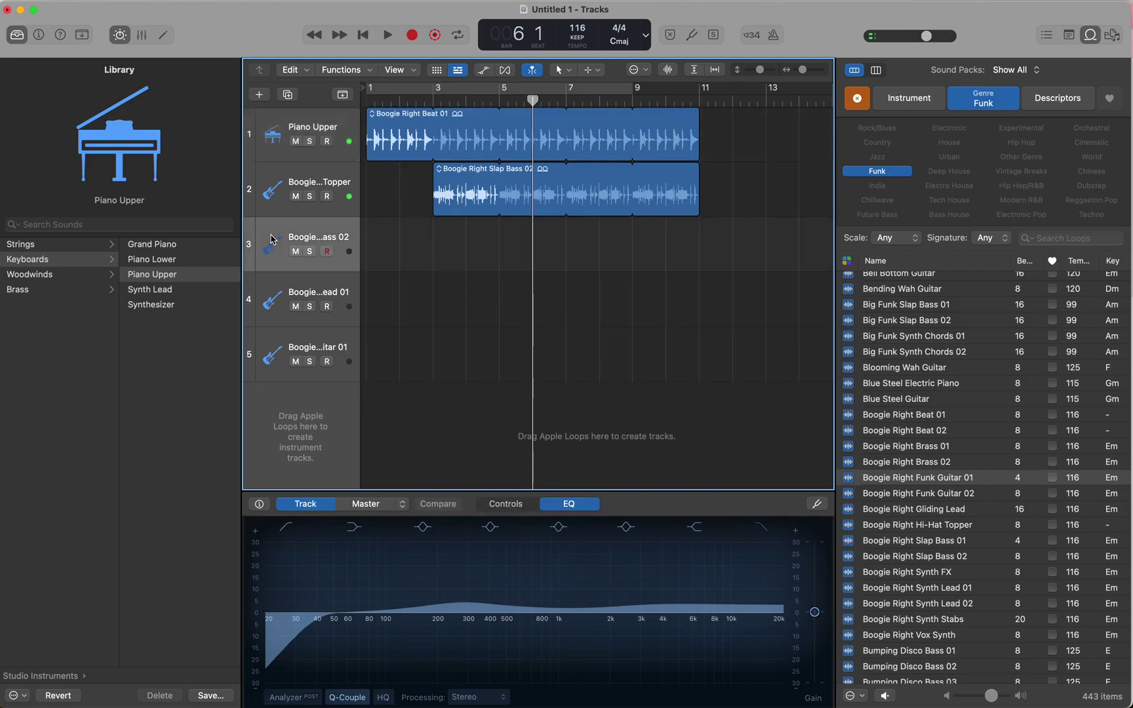
pyautogui.keyDown('shift'); pyautogui.click(266, 346); pyautogui.keyUp('shift')
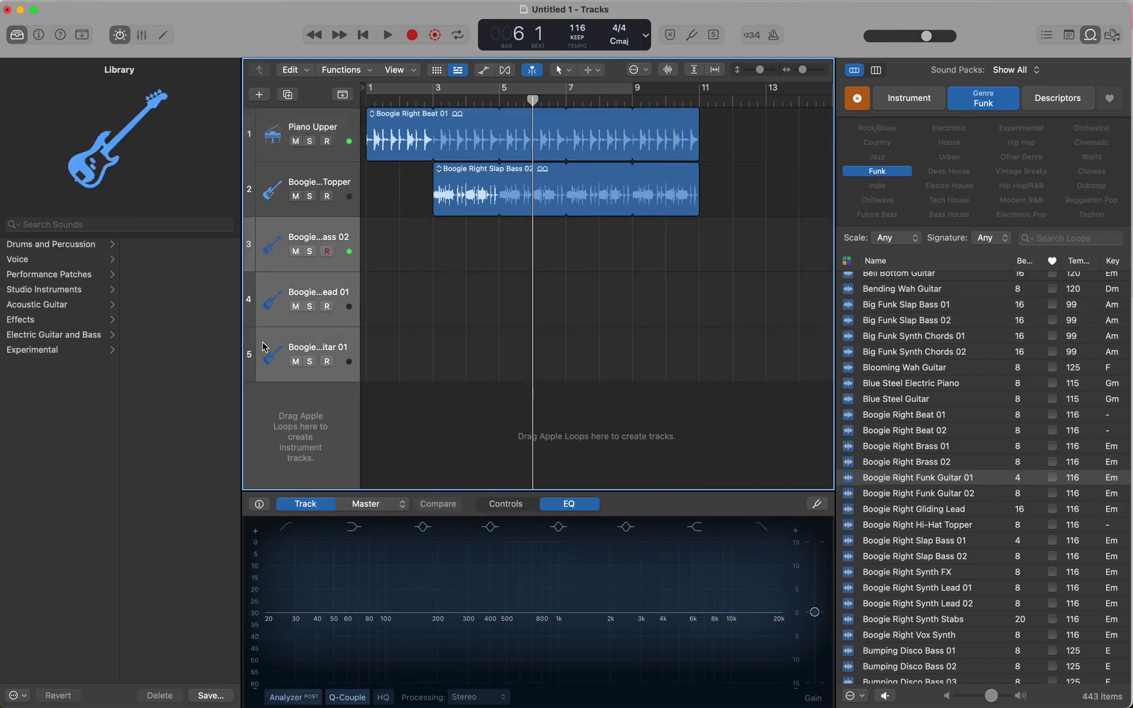
pyautogui.press('super+BackSpace')
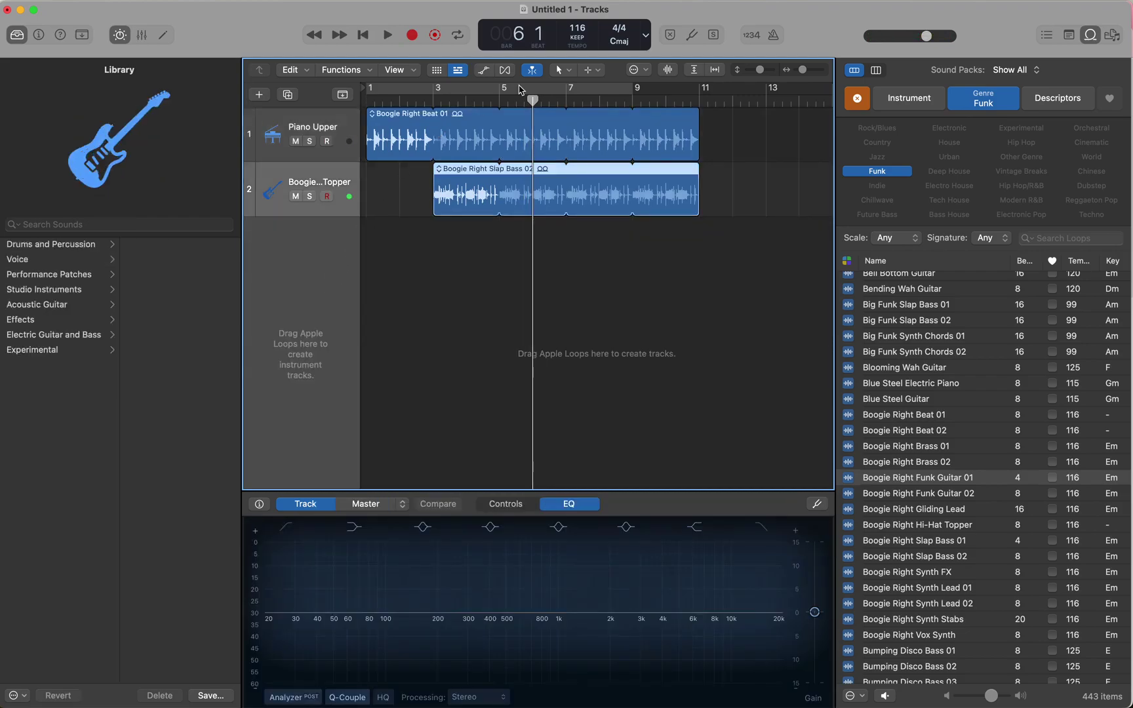
# Step: Play the remaining beat and bass from the start, and delete the Boogie Right Slap Bass 02 region and its track
pyautogui.press('Return')
pyautogui.press('space')
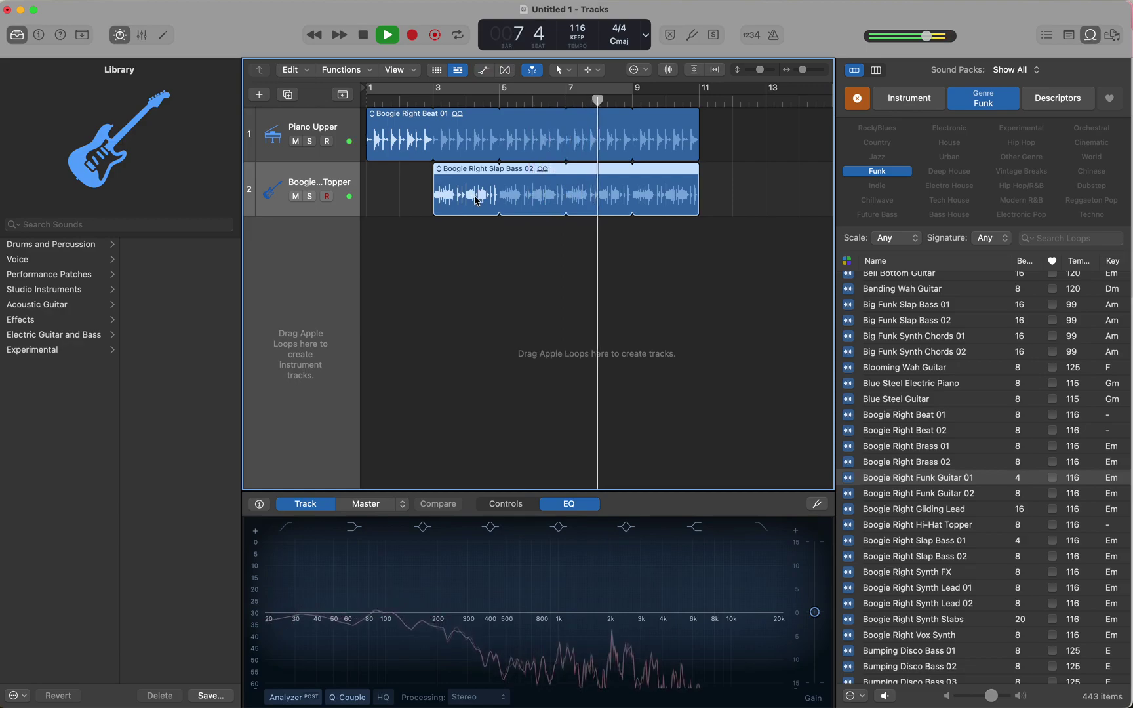
pyautogui.press('Delete')
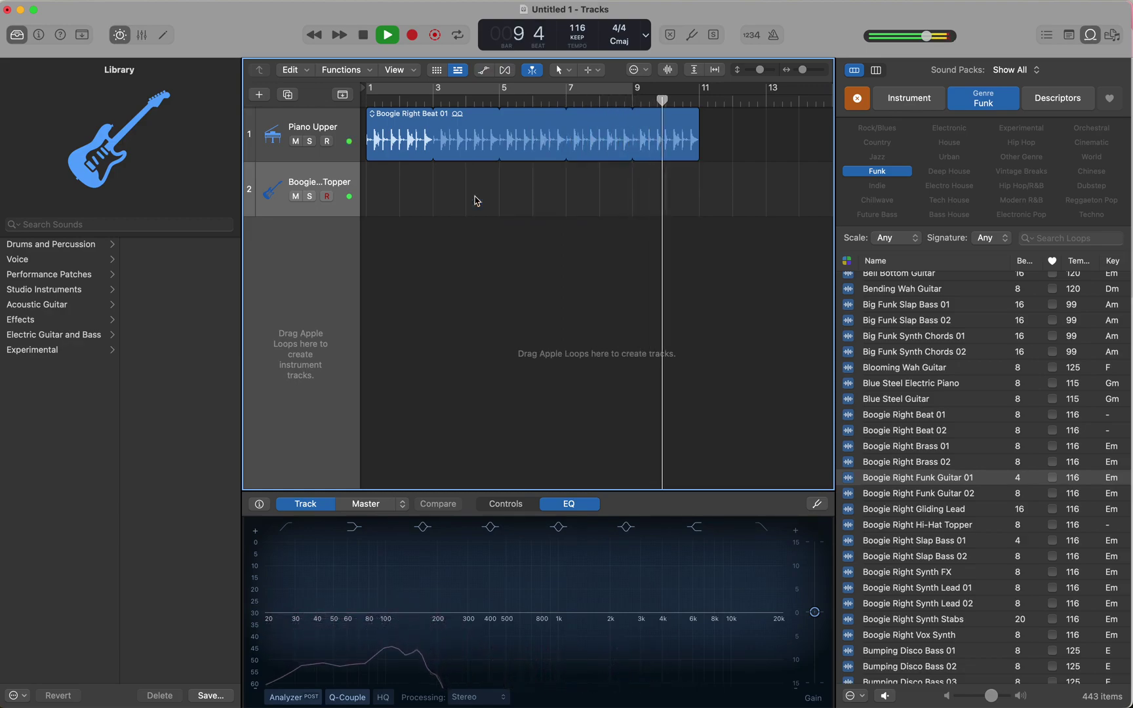
pyautogui.press('space')
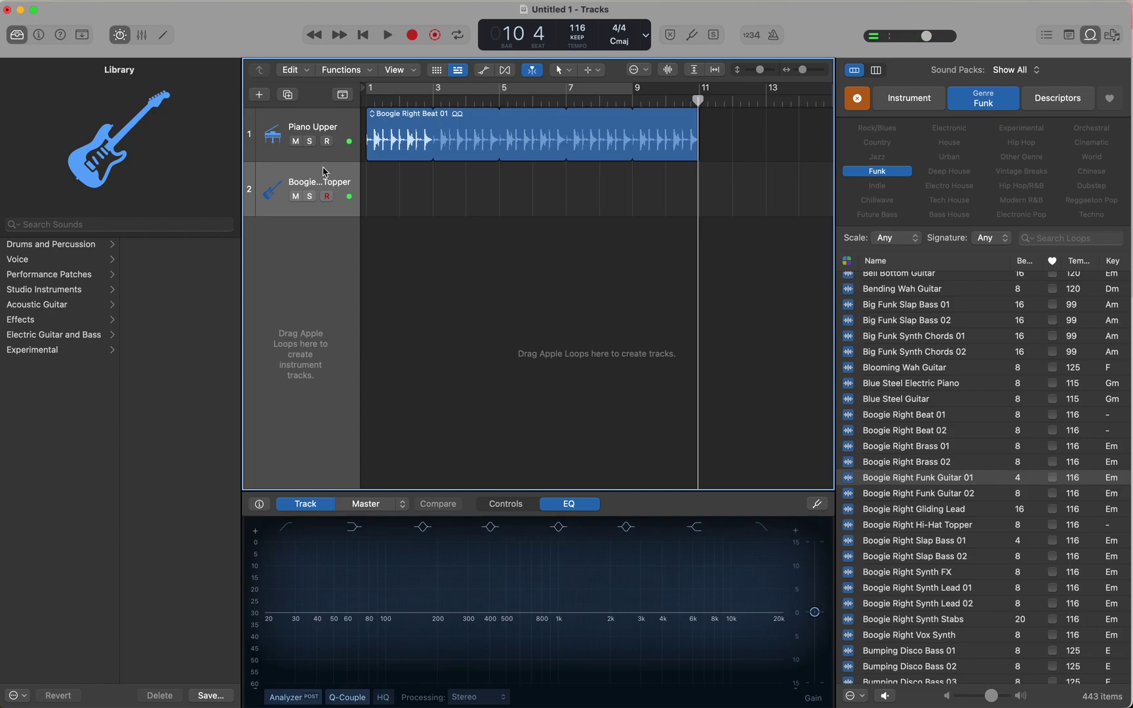
pyautogui.press('super+BackSpace')
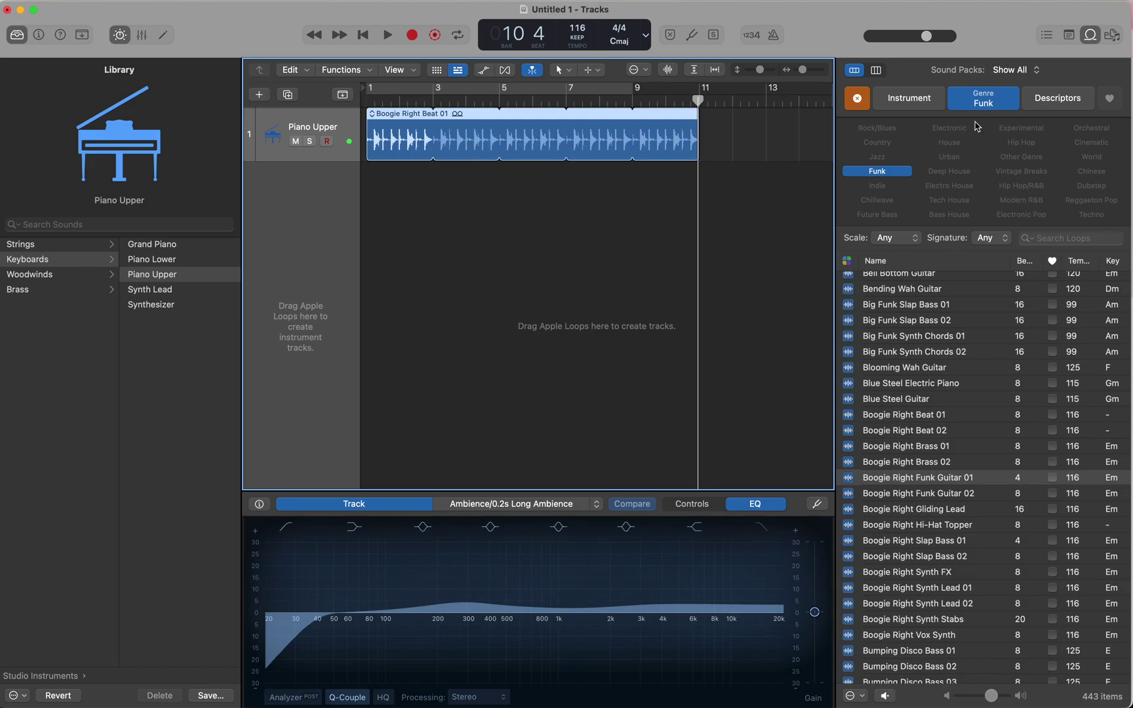
# Step: Delete the Boogie Right Beat 01 region and filter the loops by the Melodic descriptor instead of the Funk genre
pyautogui.click(857, 99)
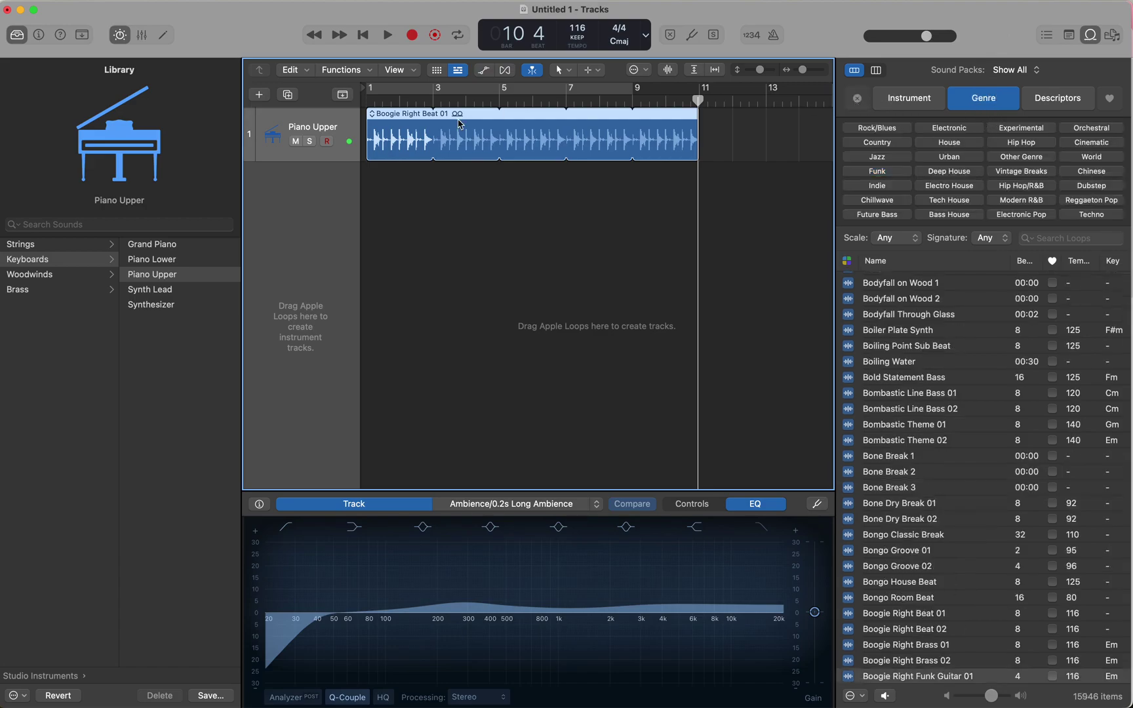
pyautogui.press('Delete')
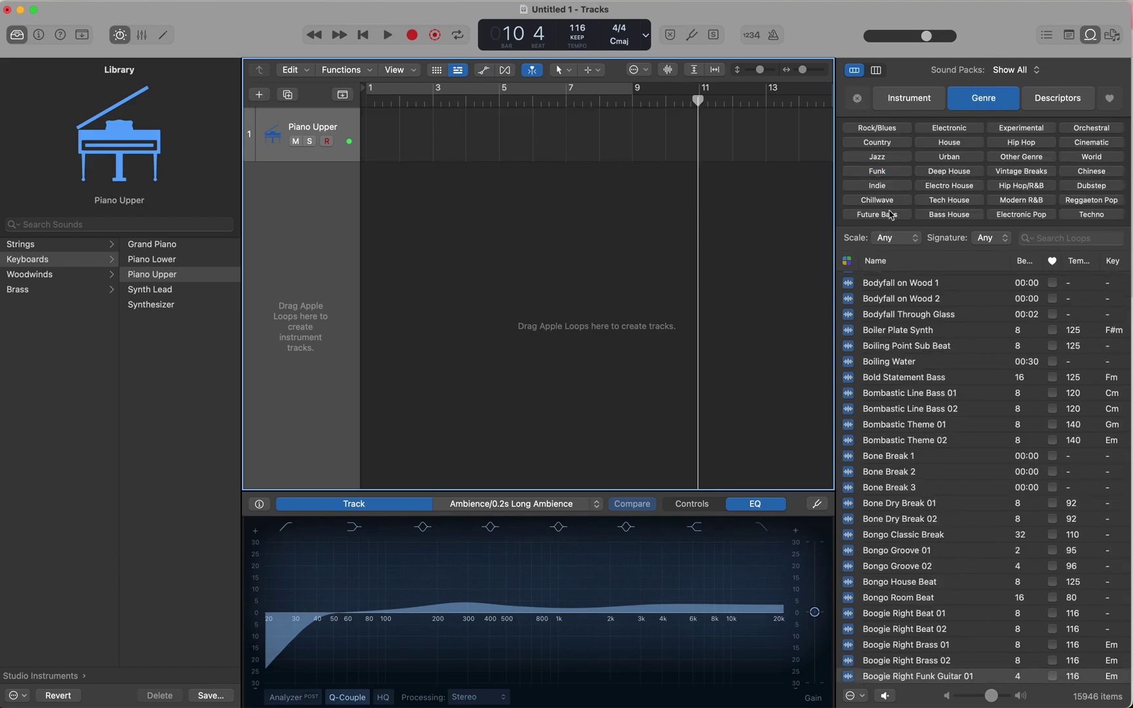
pyautogui.scroll(20, 894, 322)
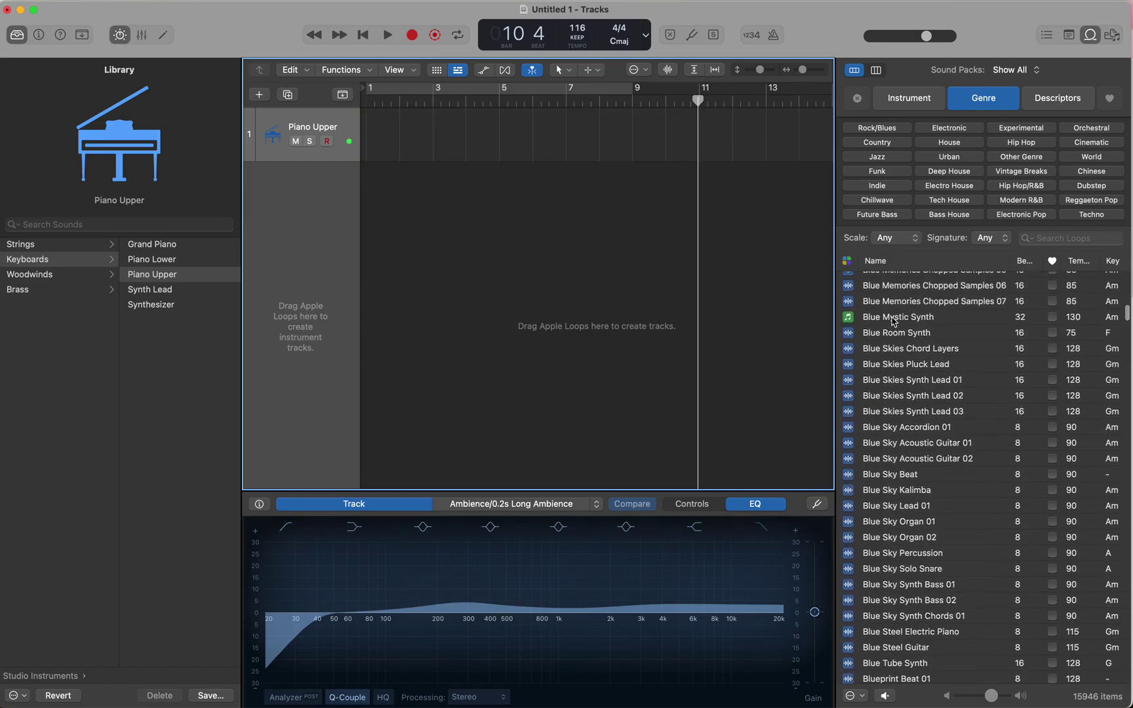
pyautogui.scroll(20, 894, 321)
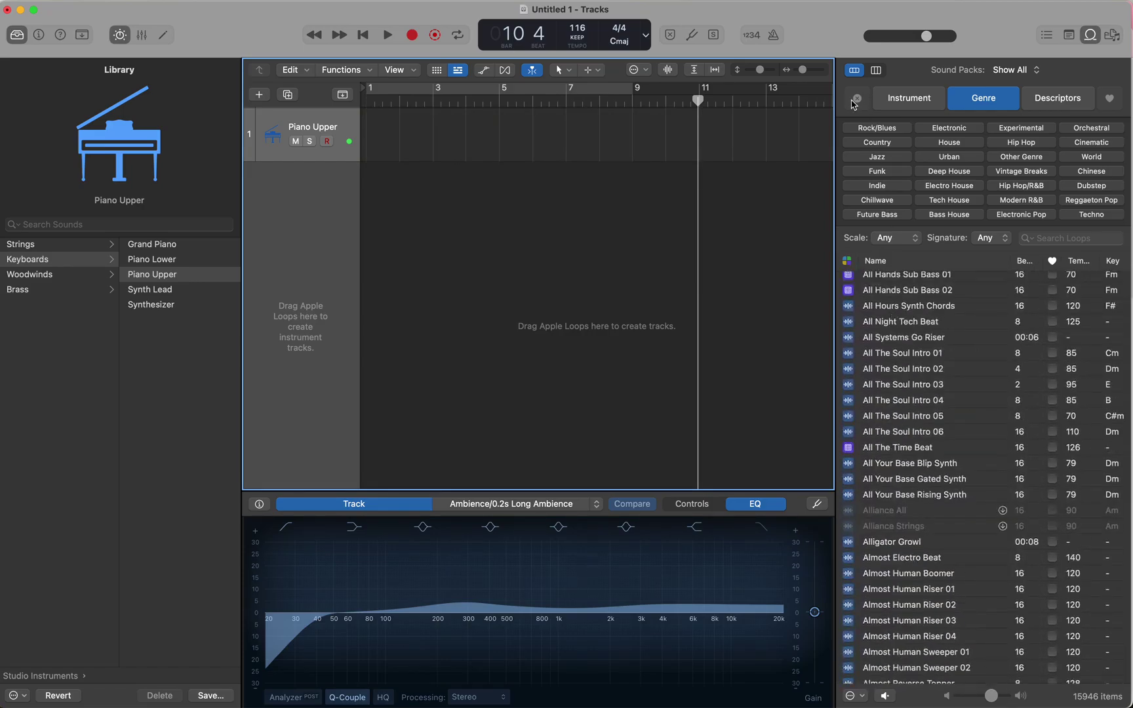
pyautogui.click(1059, 101)
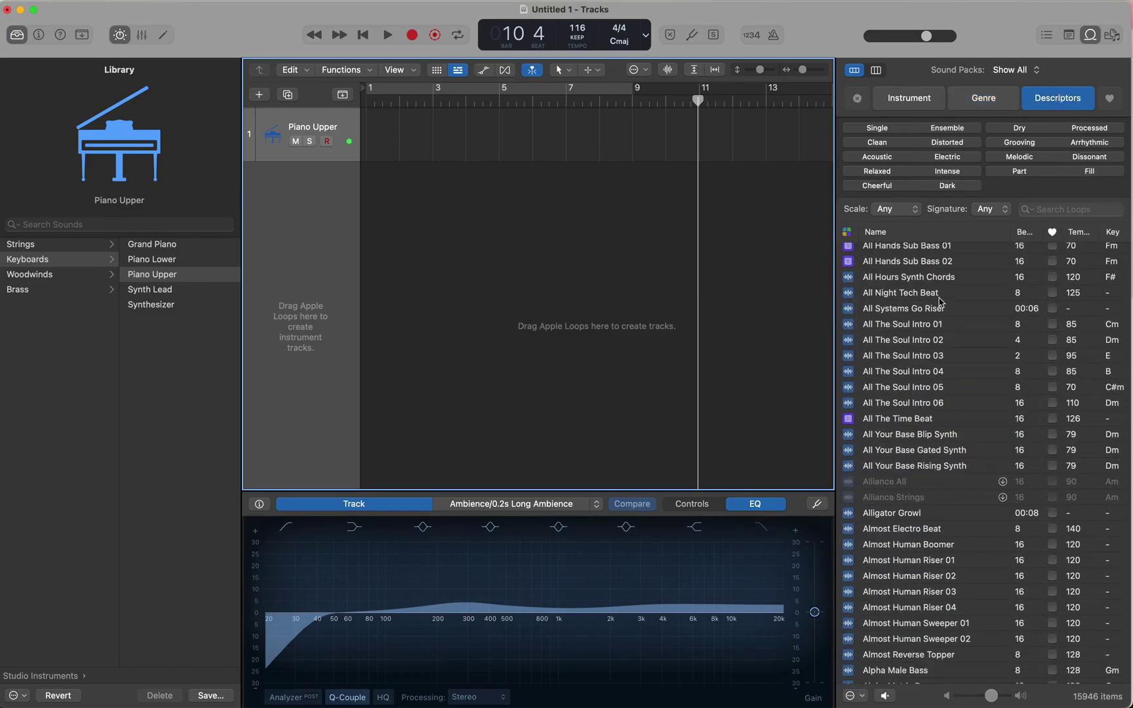
pyautogui.scroll(1, 941, 301)
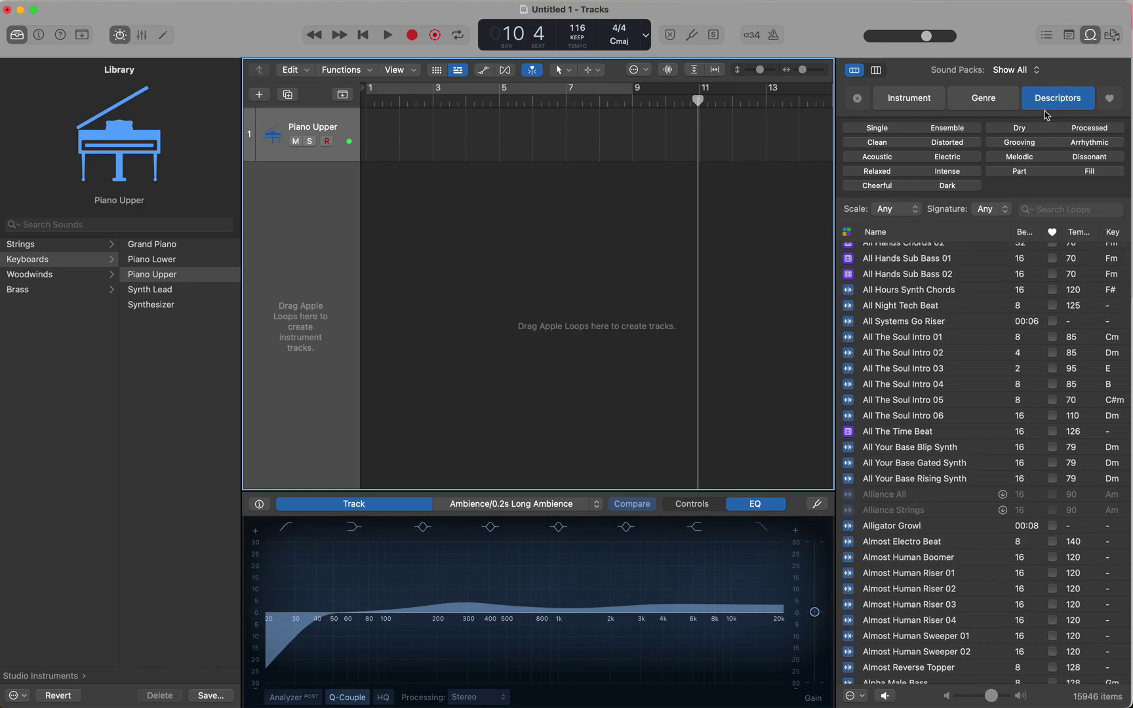
pyautogui.click(1015, 157)
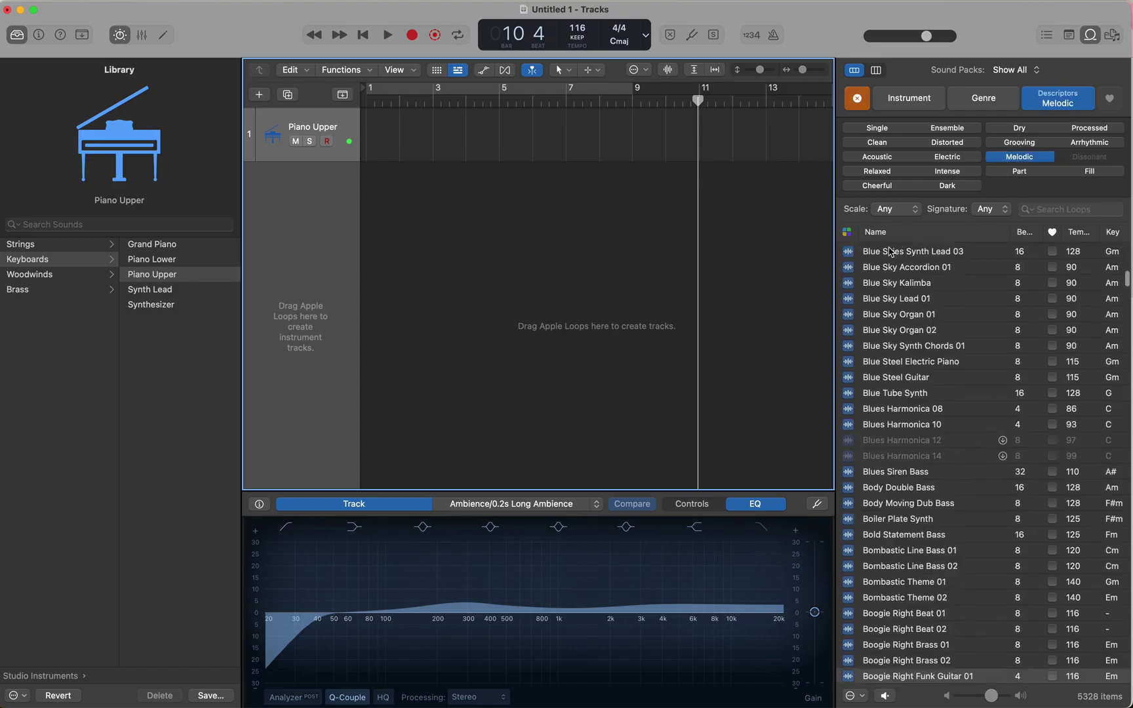
# Step: Preview the Blue Sky Kalimba, Blue Sky Synth Chords 01 and Blues Harmonica 08 loops
pyautogui.click(879, 289)
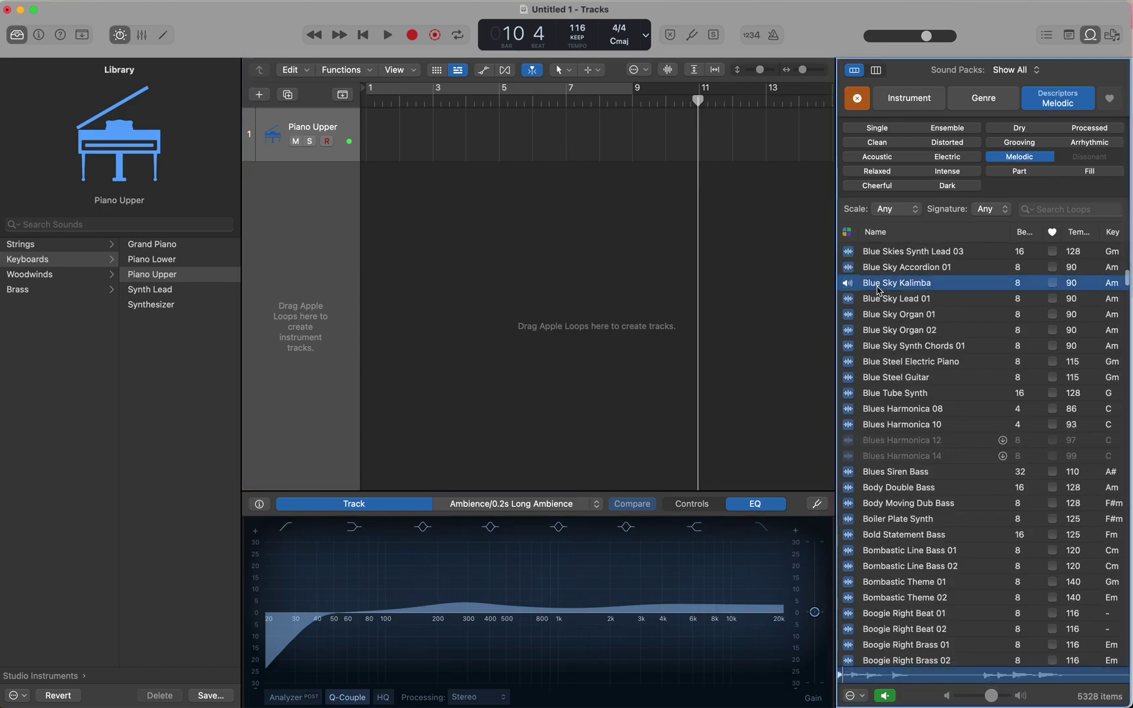
pyautogui.click(879, 347)
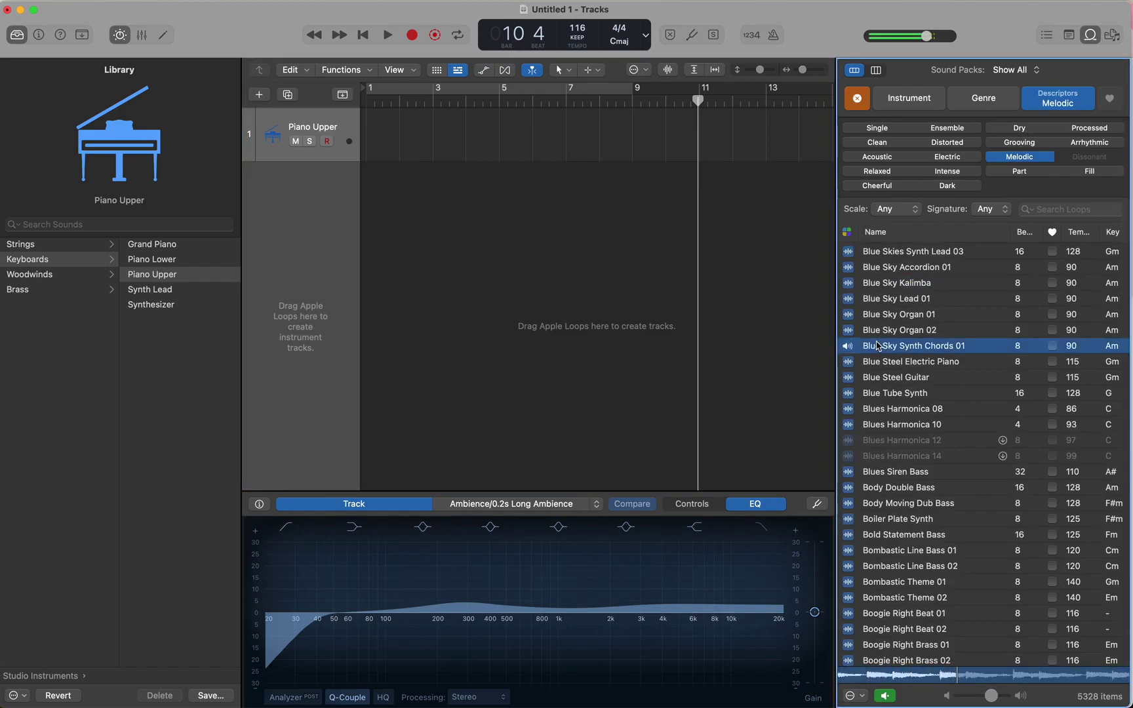
pyautogui.click(893, 410)
pyautogui.click(893, 410)
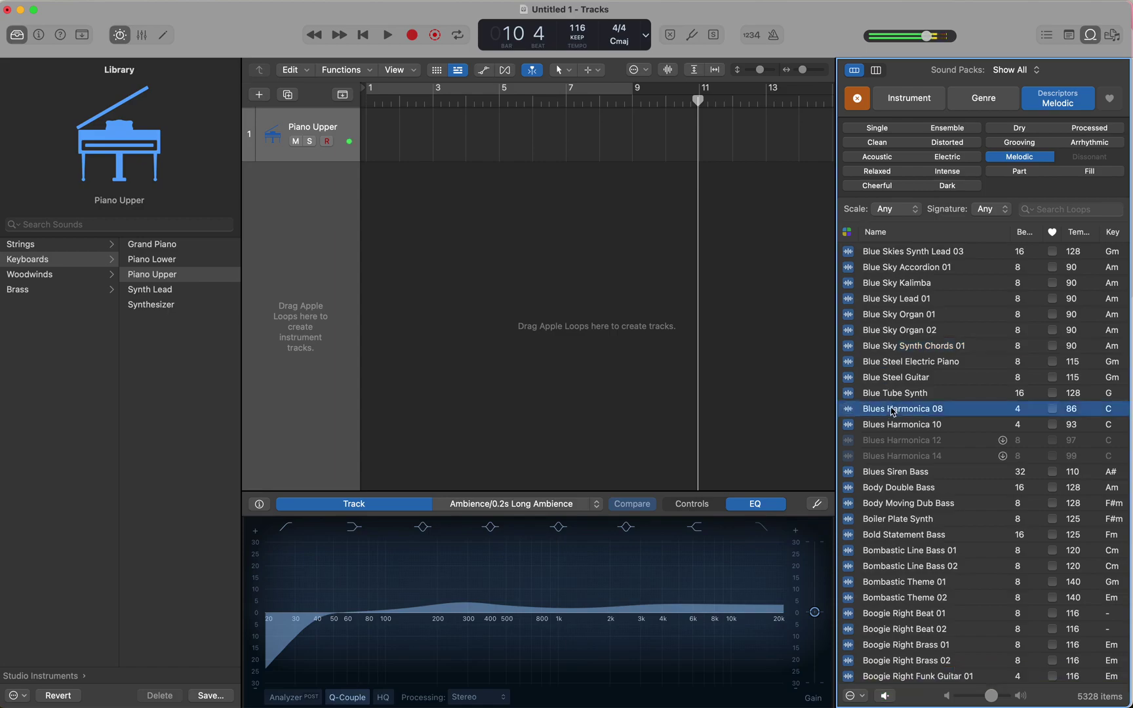
# Step: Add the Clean descriptor to the loop filter and preview Bottom Dollar Horn Lead 01, Brazilian Cavaquinho 02 and Brazilian Cavaquinho 01
pyautogui.click(879, 142)
pyautogui.click(896, 331)
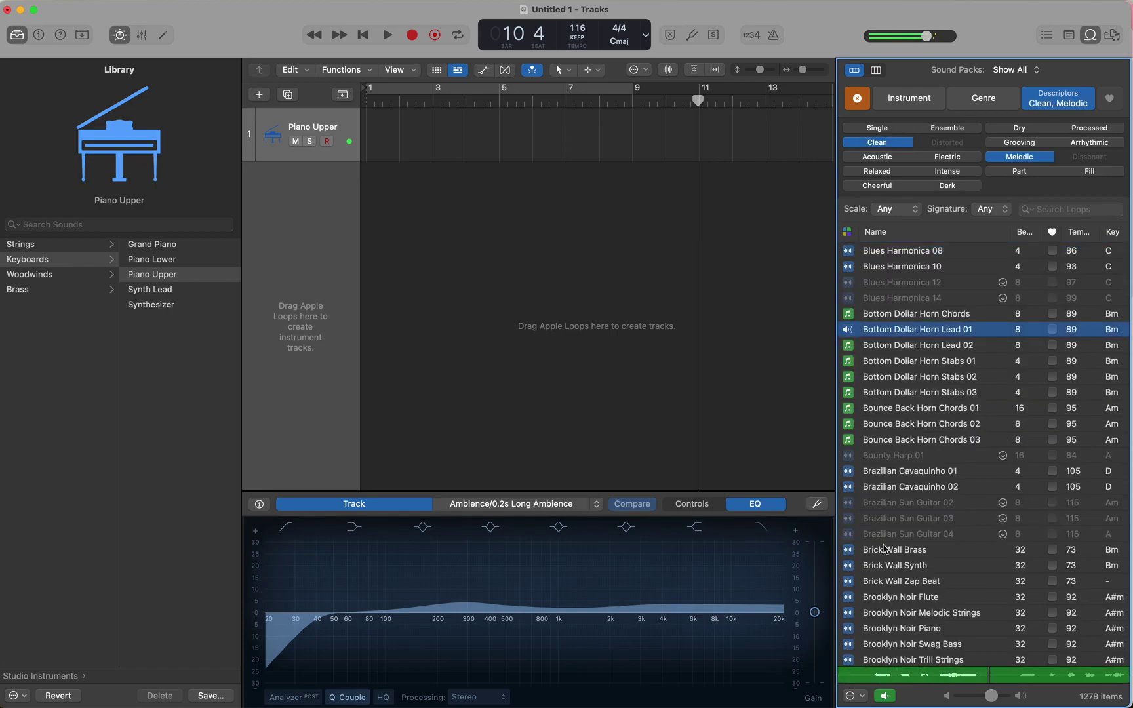
pyautogui.click(903, 488)
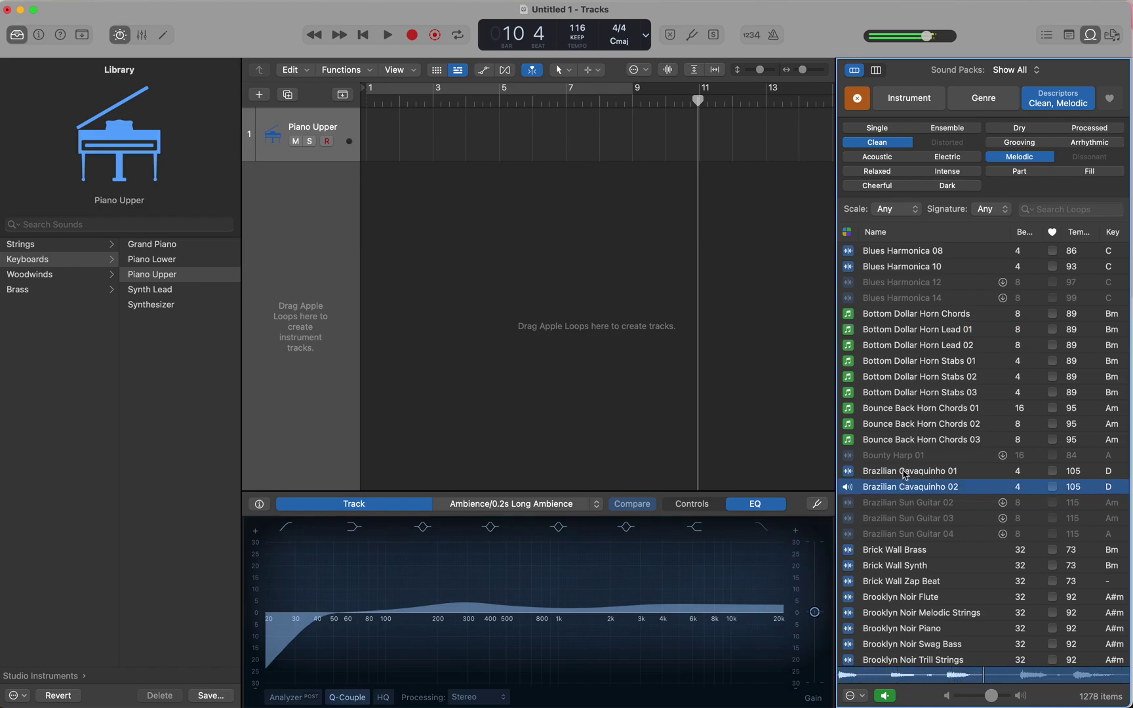
pyautogui.click(905, 474)
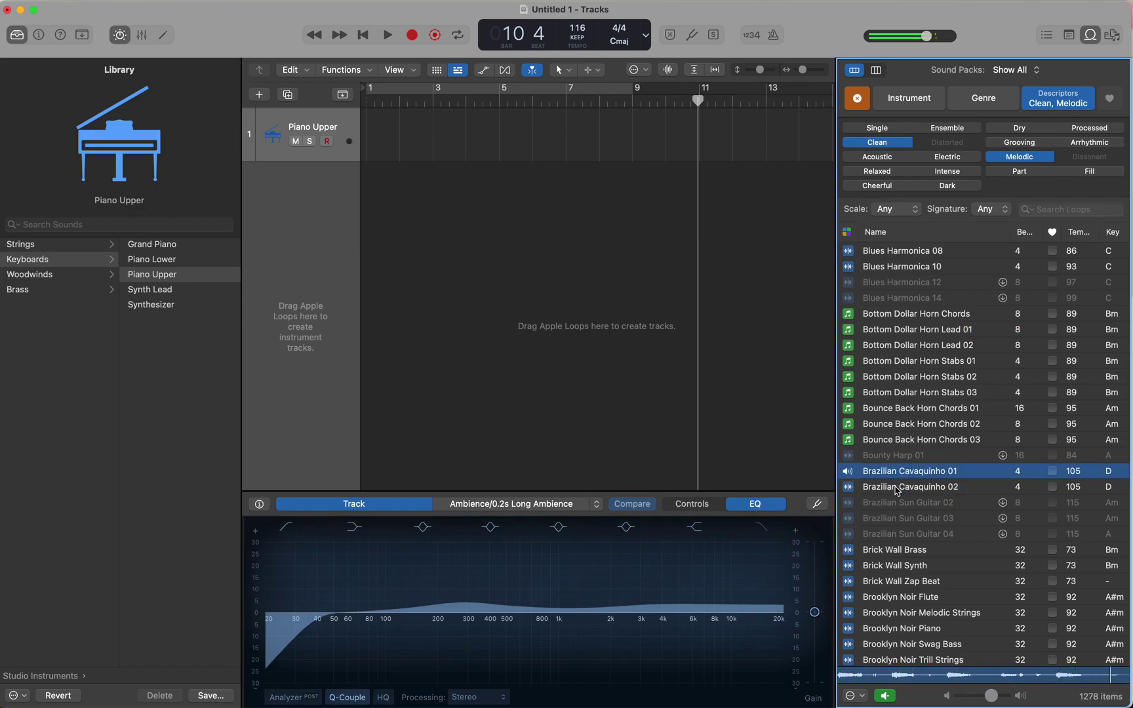
pyautogui.click(849, 472)
pyautogui.scroll(-3, 910, 606)
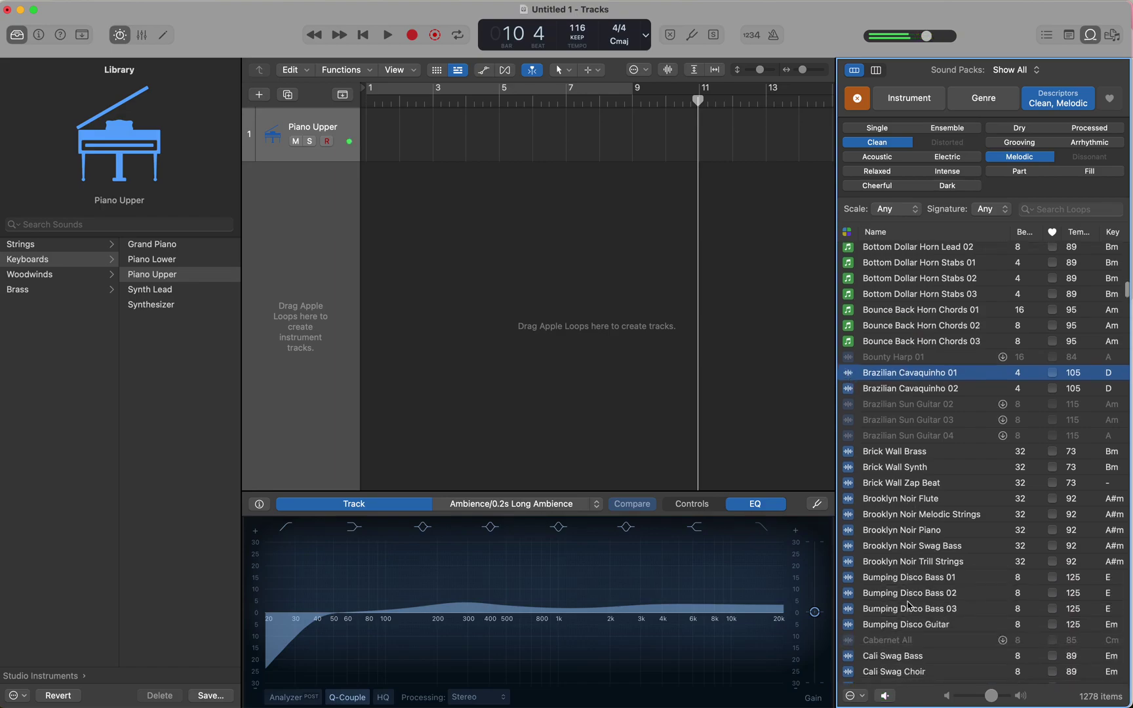
# Step: Preview the Bumping Disco Bass 01 and Brooklyn Noir Piano loops, stopping the playback at the end
pyautogui.click(898, 581)
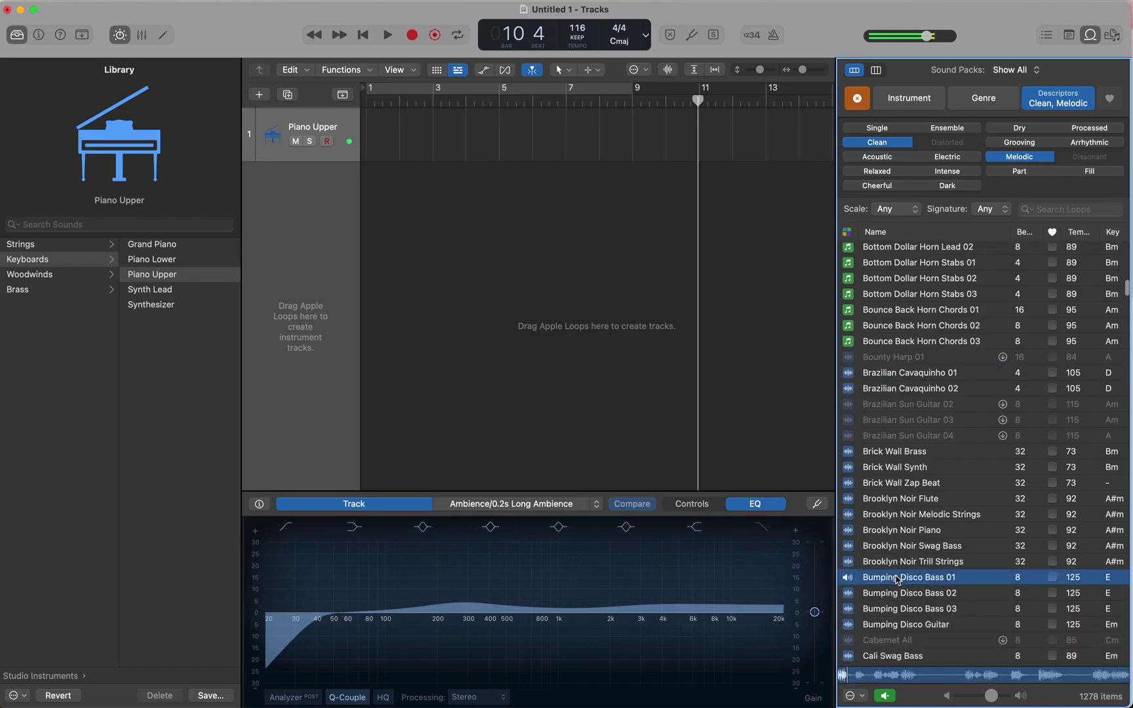
pyautogui.click(897, 534)
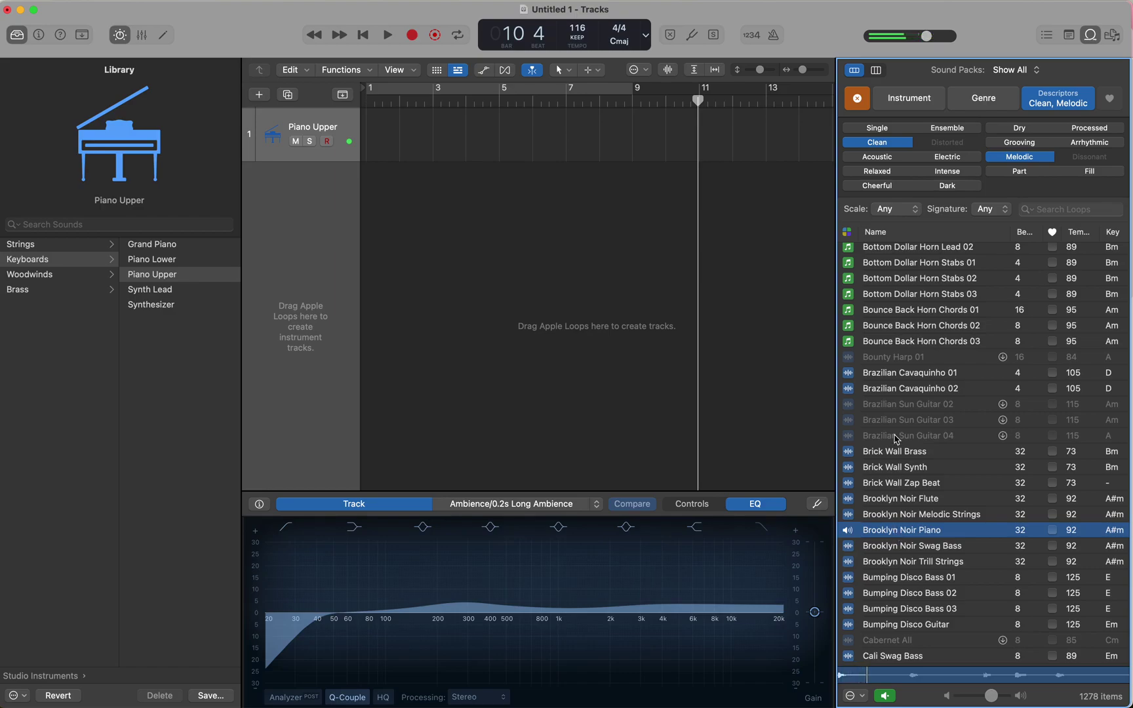
pyautogui.click(847, 530)
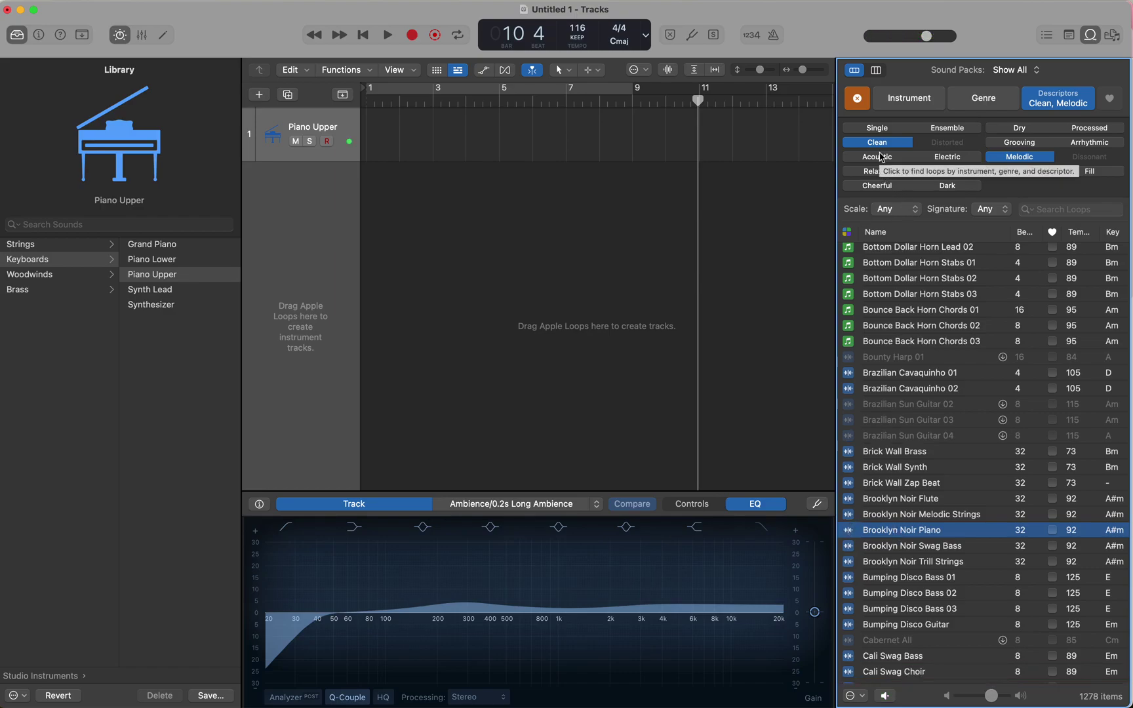
# Step: Add the Synths instrument filter and preview synth loops from All Hands Chords 01 through Cali Swag Synth Chords
pyautogui.click(909, 100)
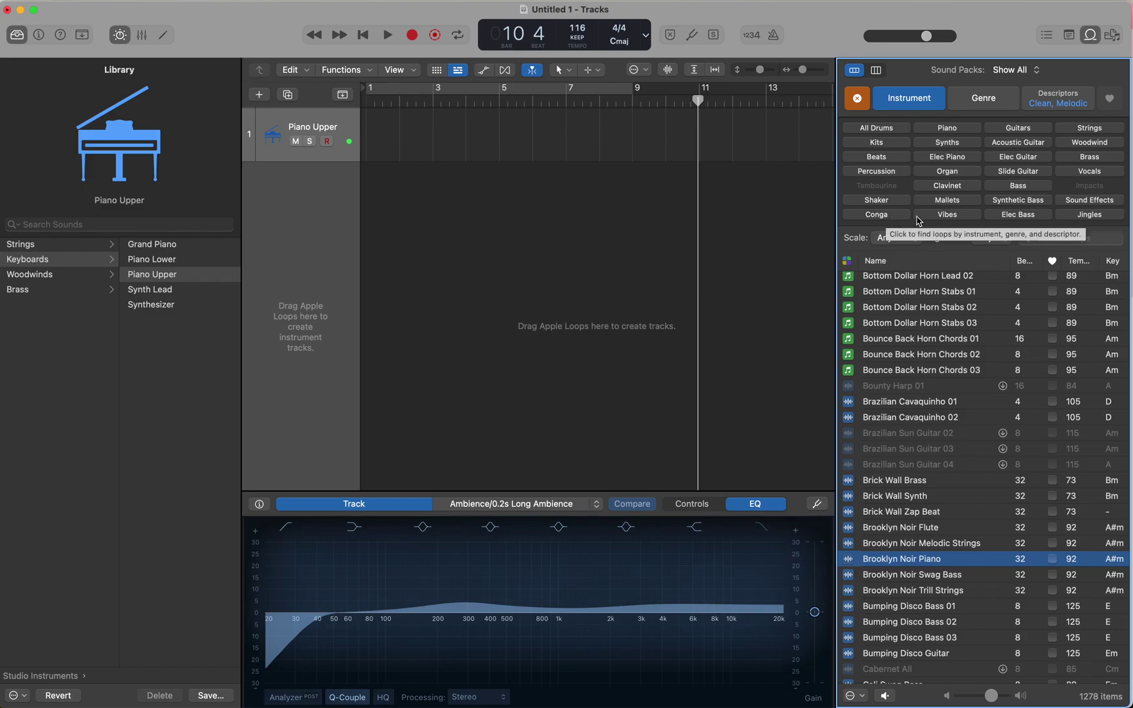
pyautogui.click(948, 143)
pyautogui.click(878, 326)
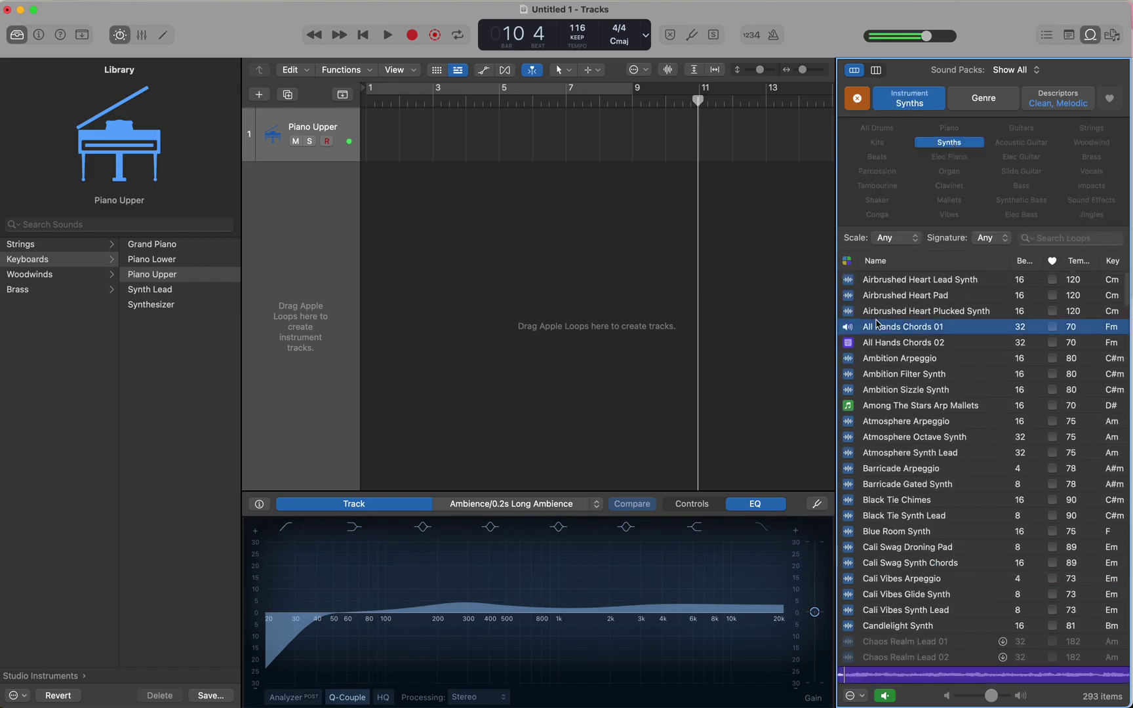
pyautogui.click(878, 389)
pyautogui.click(881, 453)
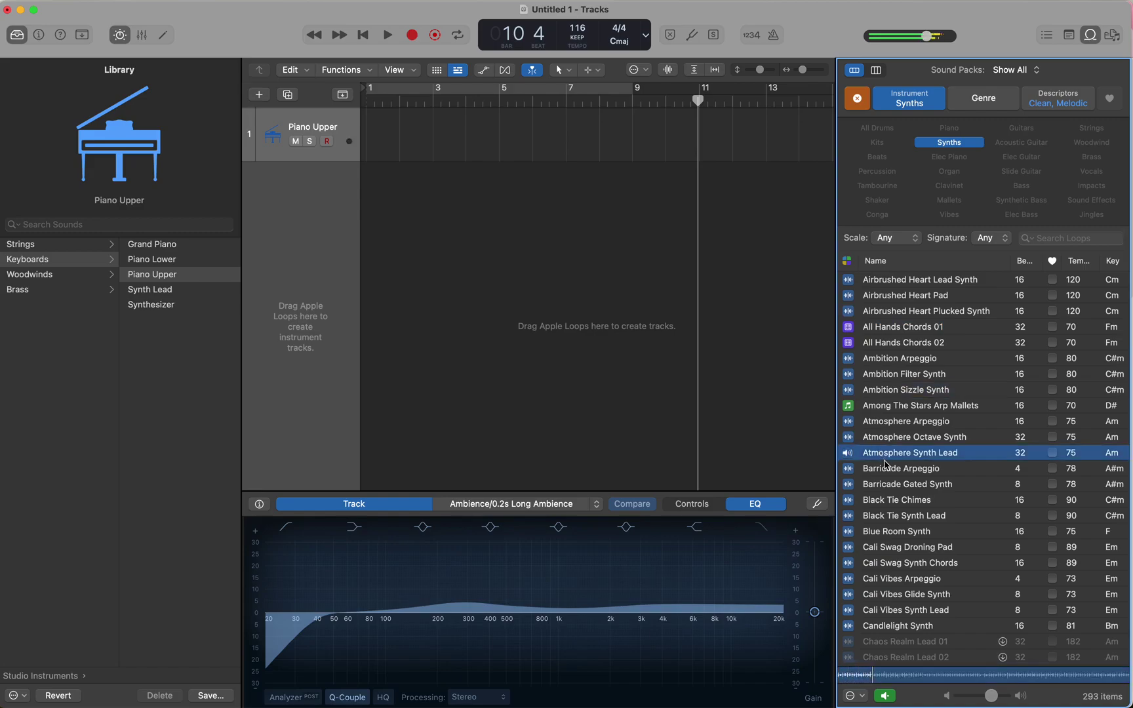
pyautogui.click(885, 467)
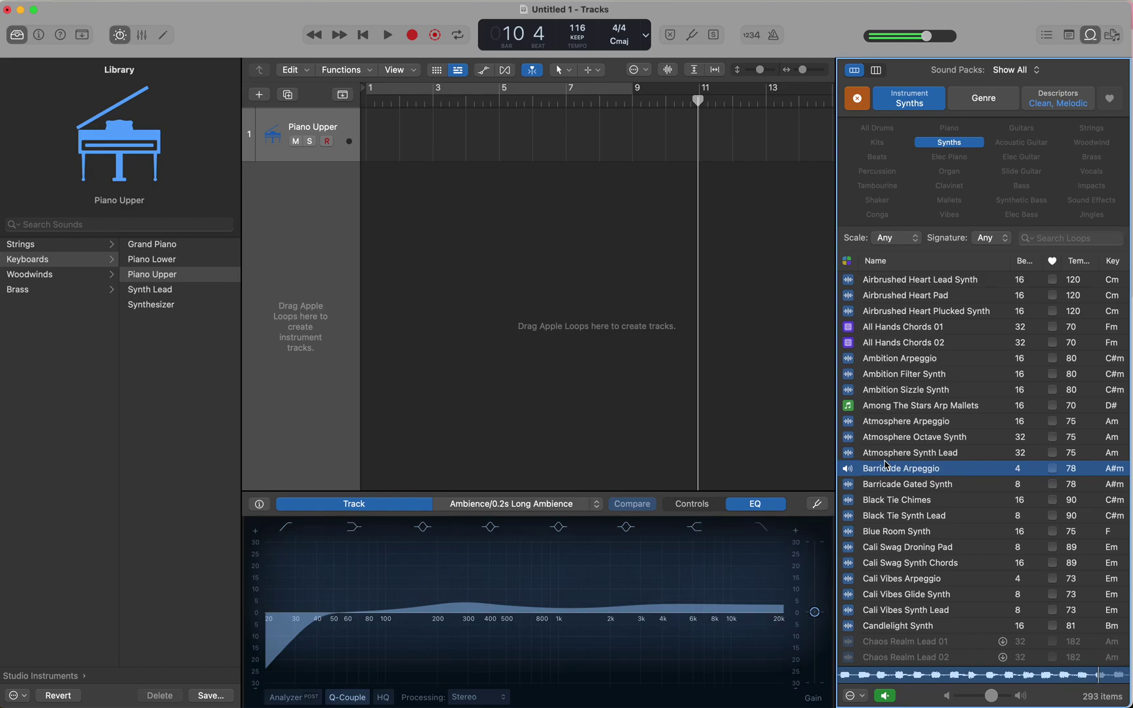
pyautogui.click(882, 564)
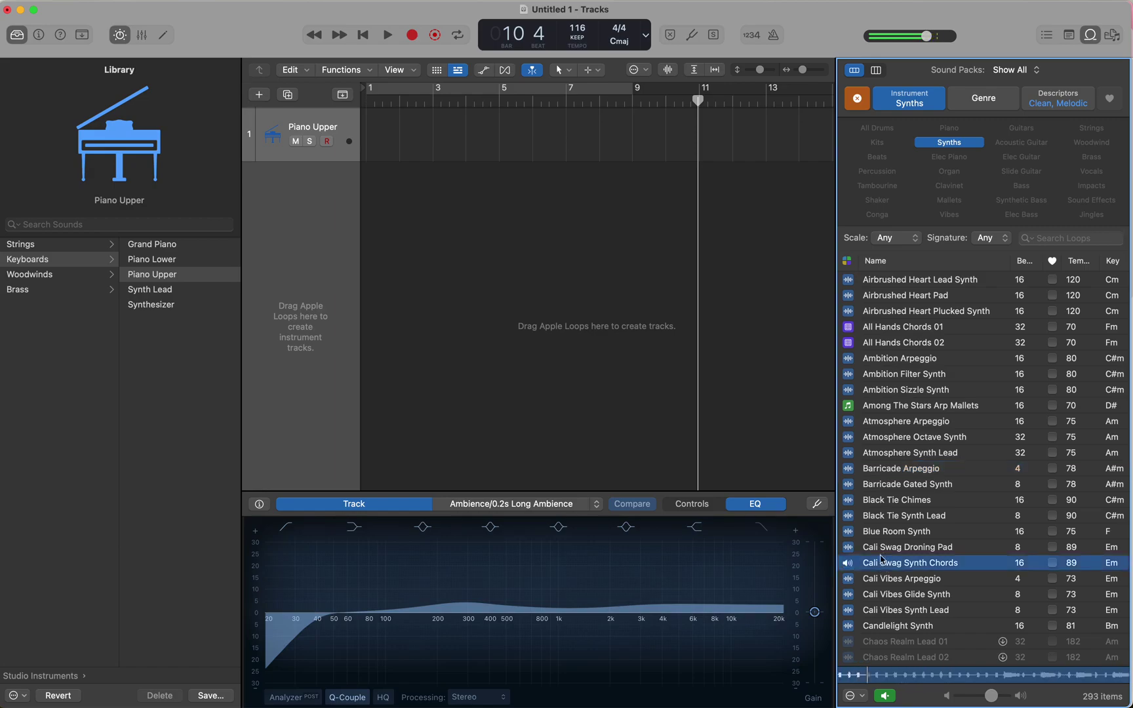
# Step: Clear all loop filters, stop the preview, and check the opening music cue in the ChatGPT script before returning to Logic Pro
pyautogui.click(857, 99)
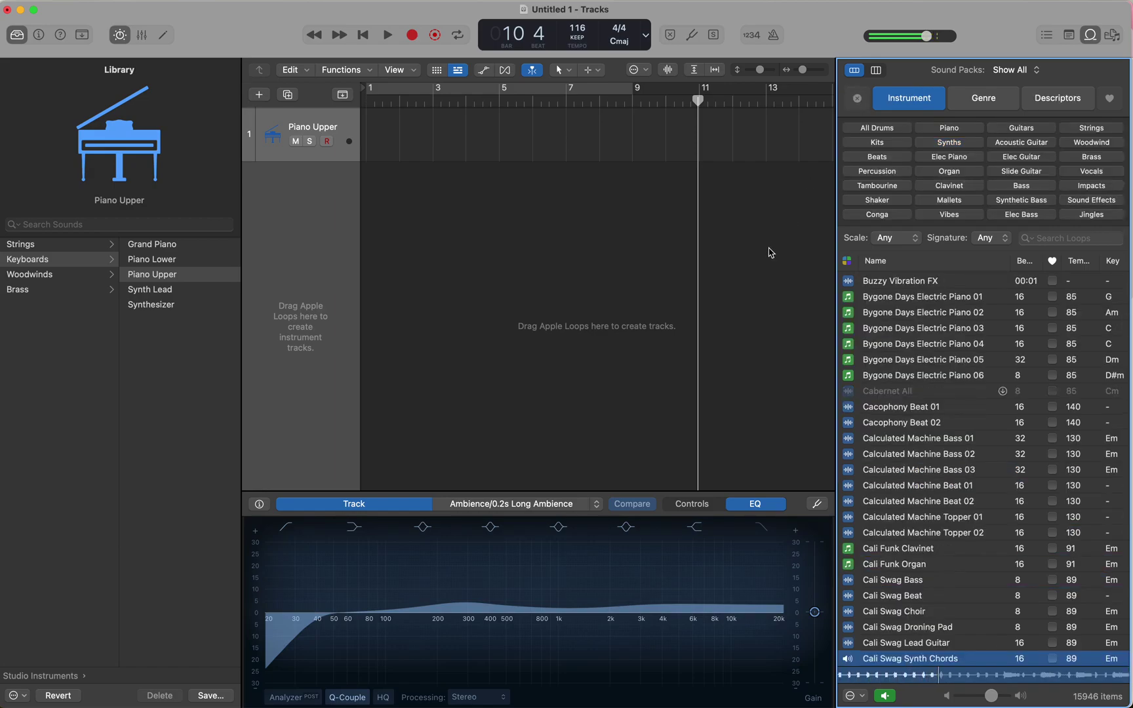
pyautogui.click(849, 660)
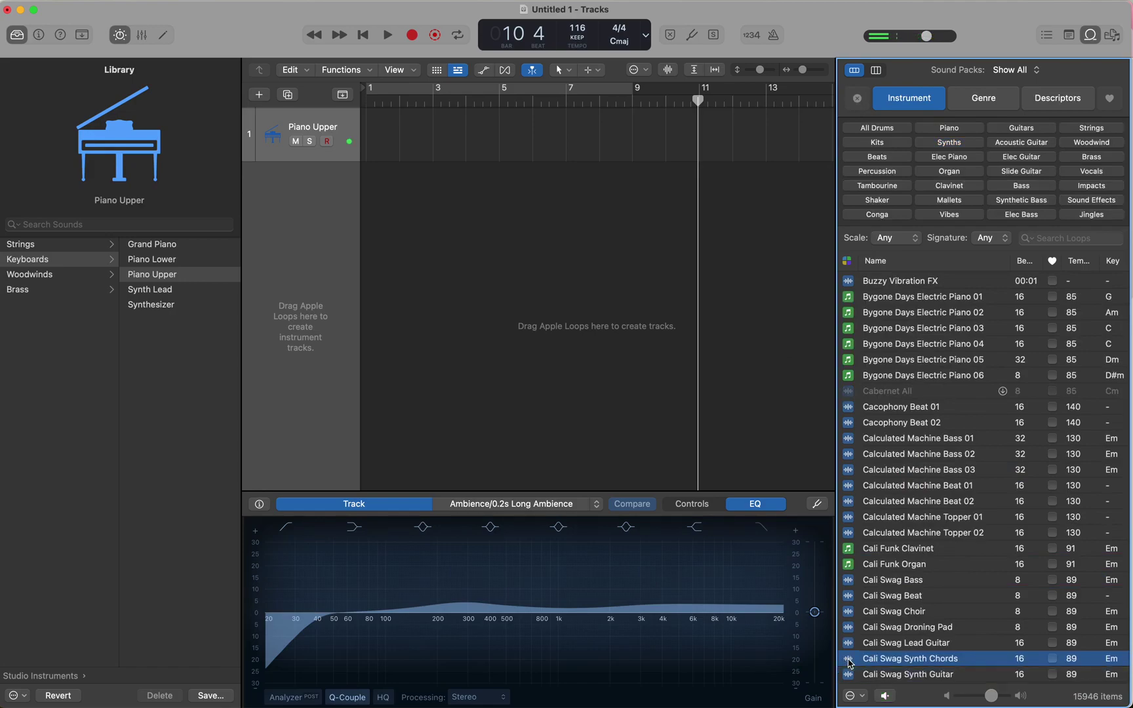
pyautogui.press('super+Tab')
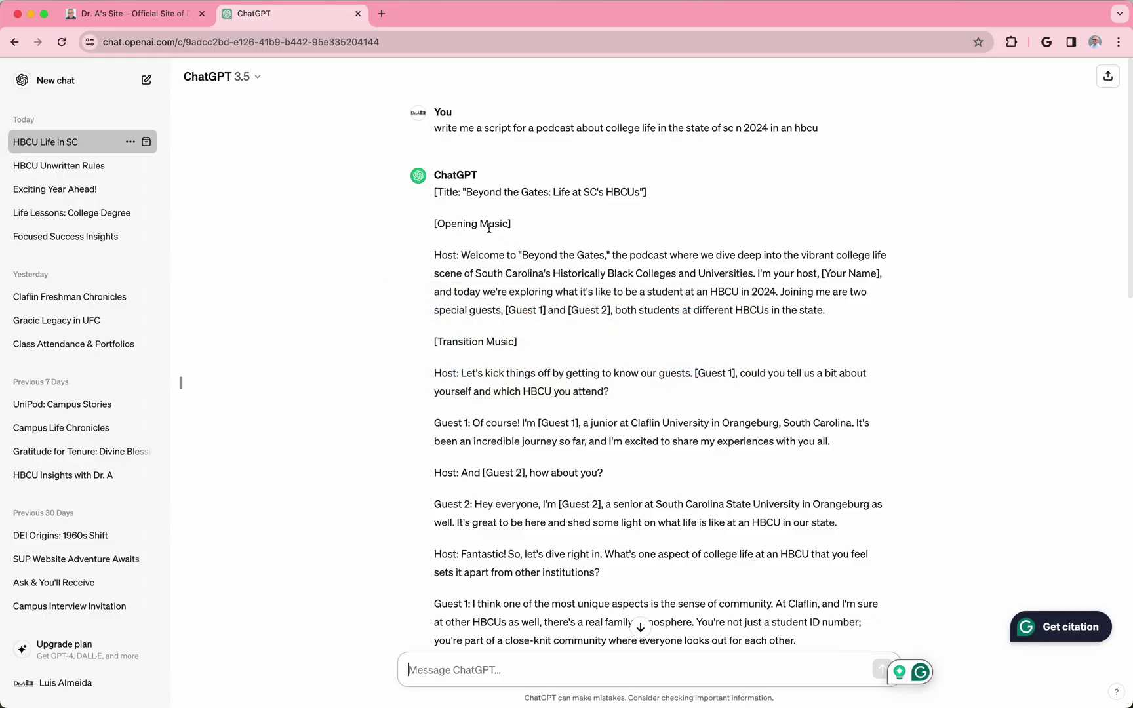
pyautogui.press('super+Tab')
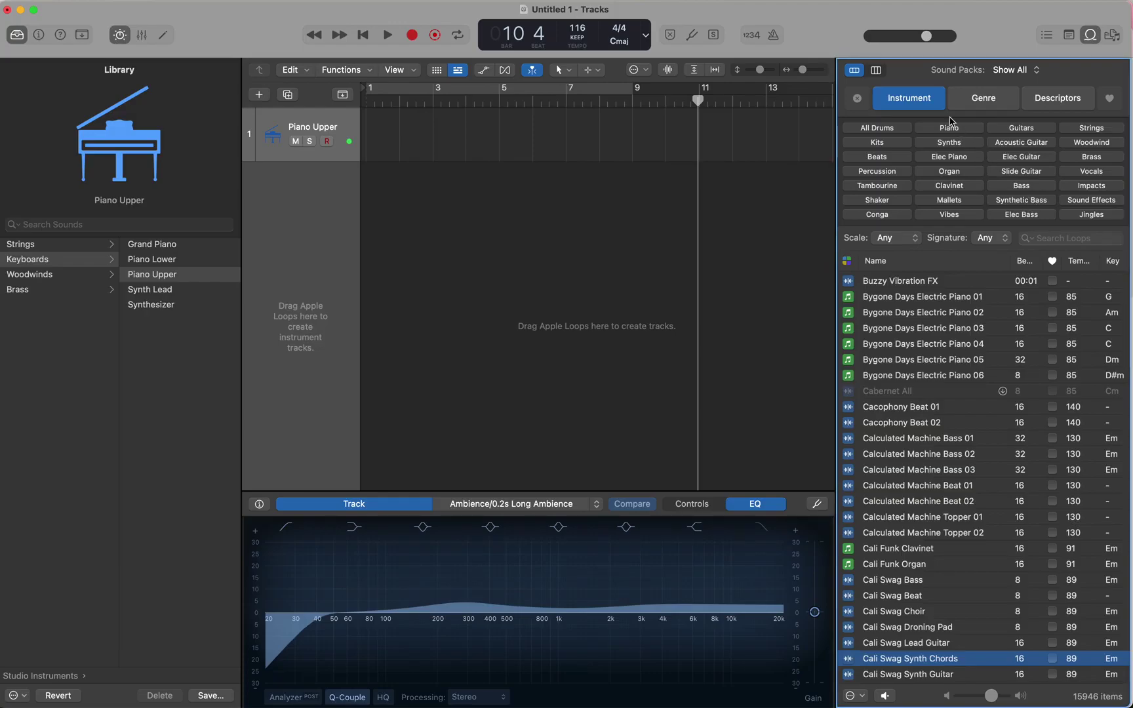
# Step: Filter the loops by the Jazz genre and preview Downtempo Groove Bass 01 and Jazz Hustle Flute 01
pyautogui.click(981, 105)
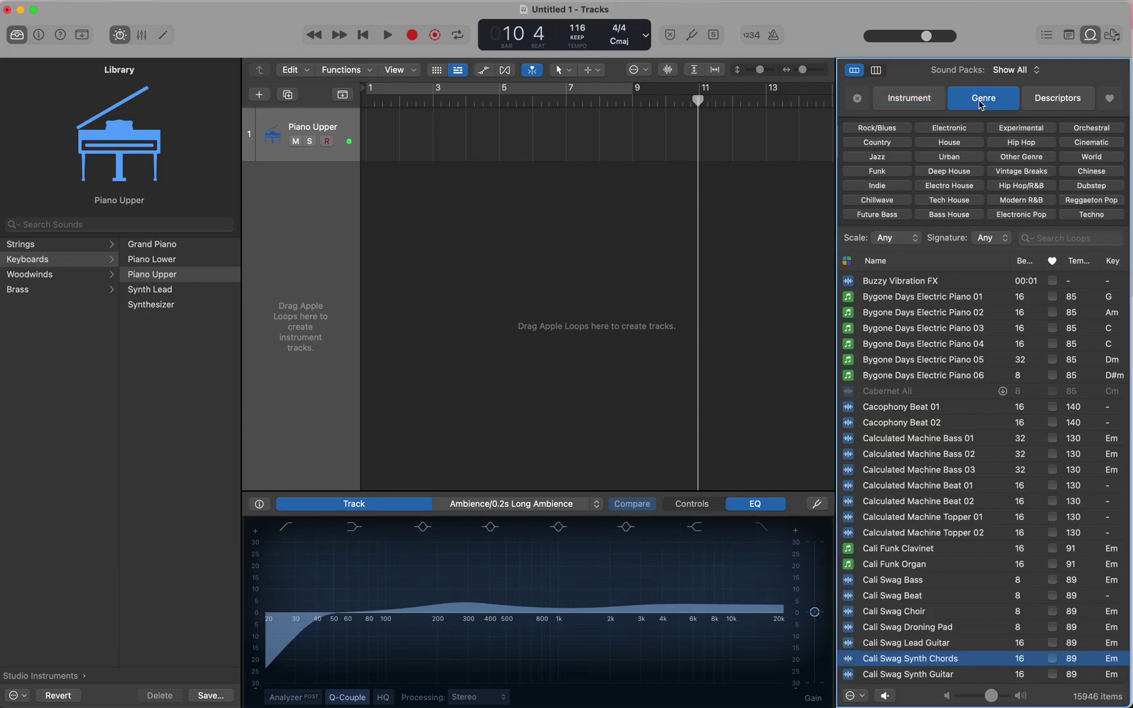
pyautogui.click(881, 158)
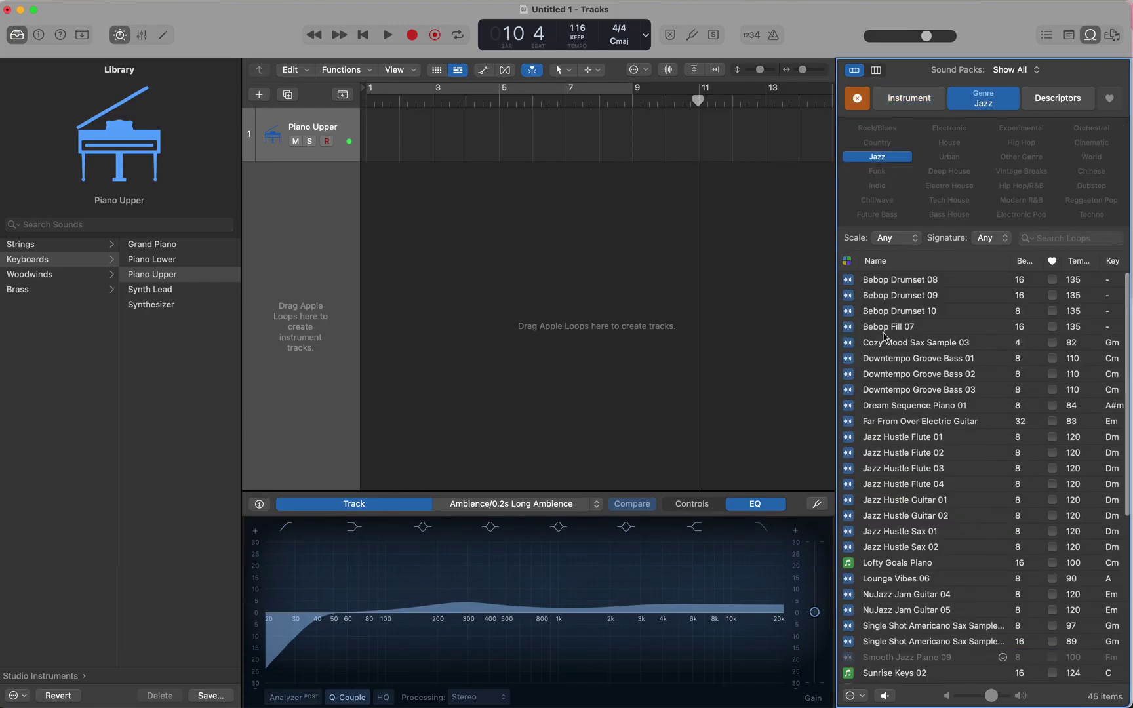
pyautogui.click(883, 364)
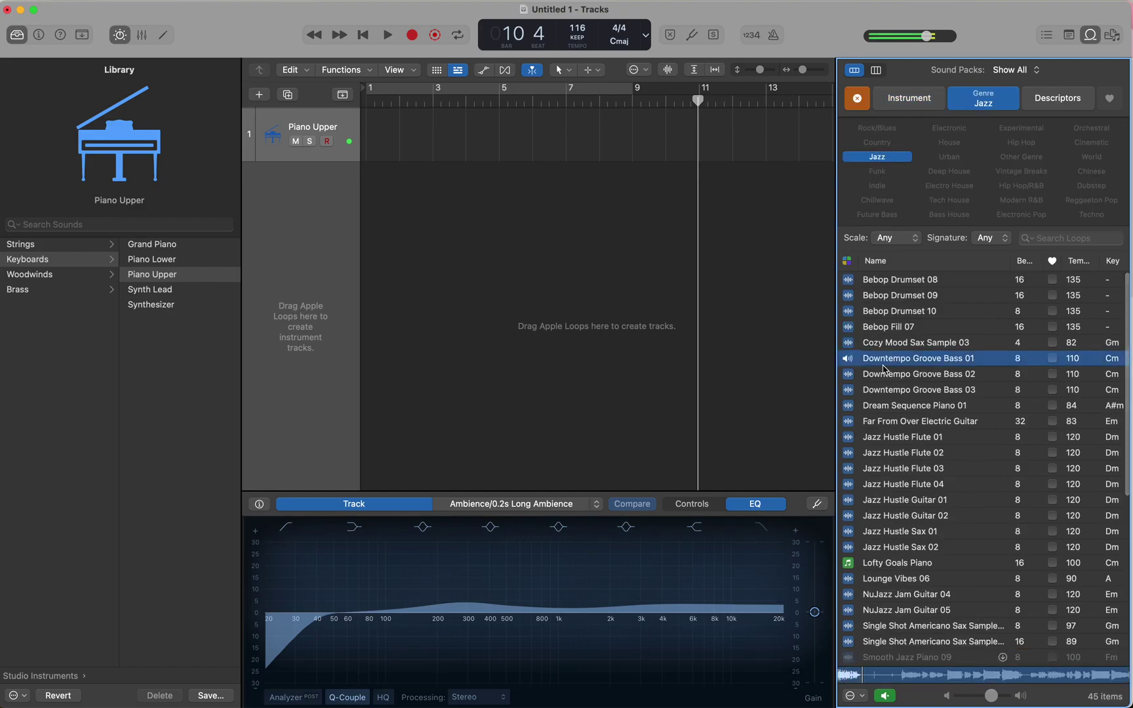
pyautogui.click(885, 439)
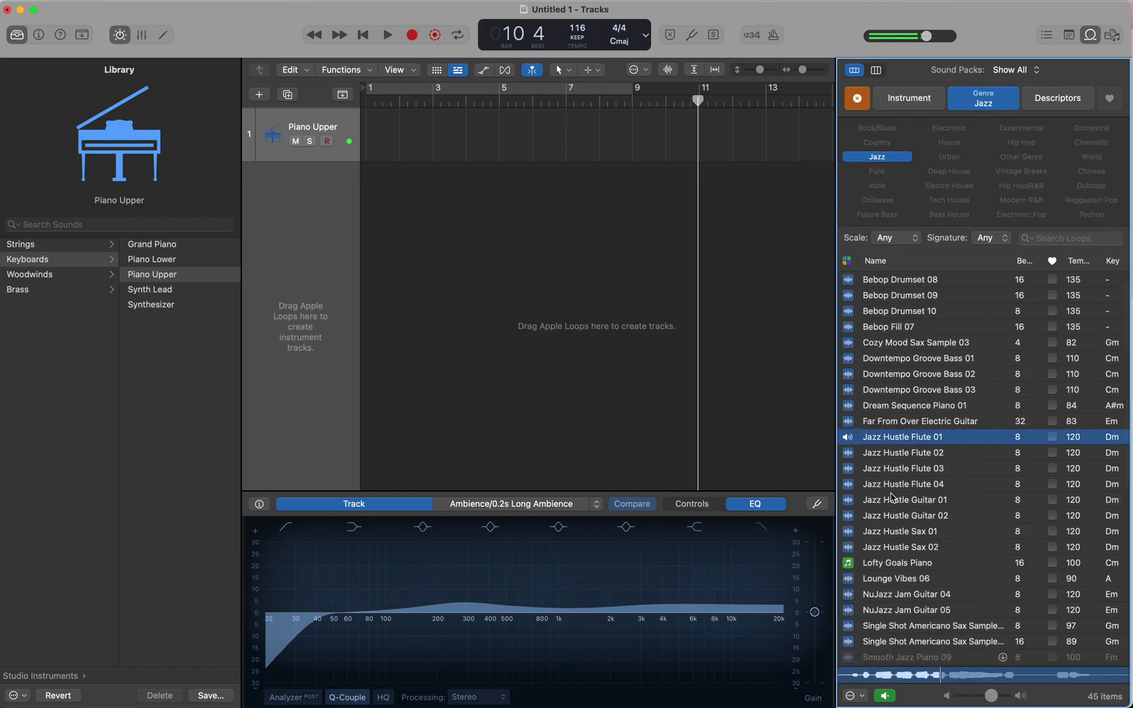
# Step: Preview NuJazz Jam Guitar 04 and 05, Upright Funk Bass 01, and Warm Embers Guitar 01 and 02
pyautogui.scroll(-3, 900, 543)
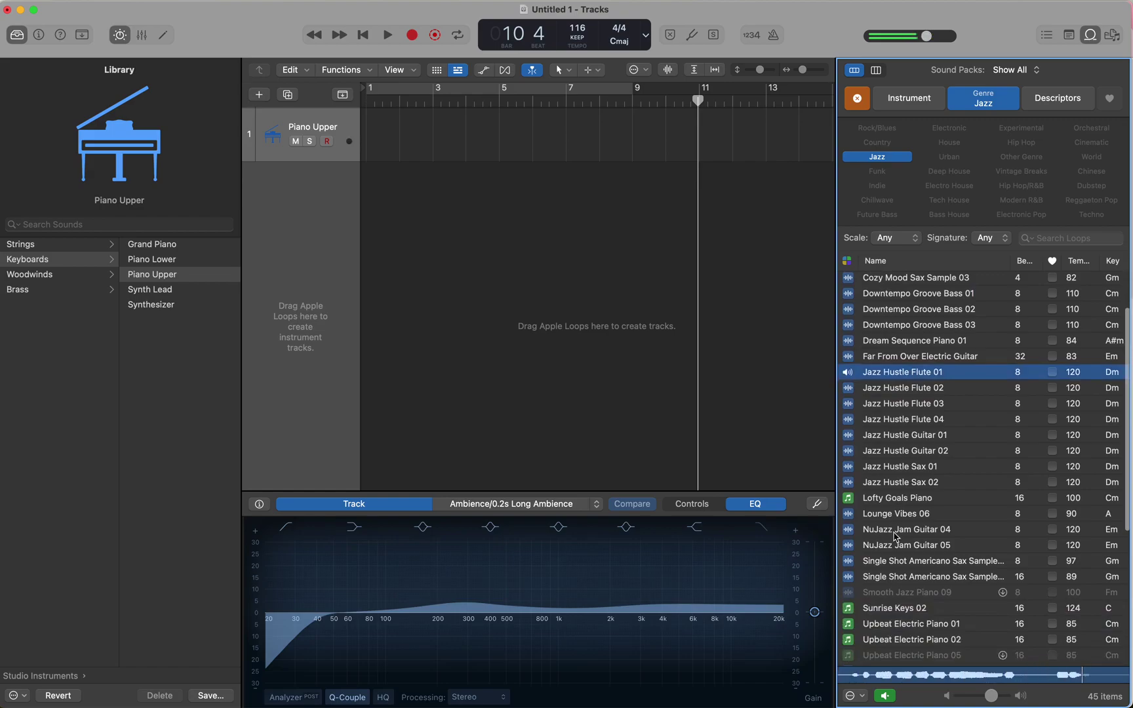
pyautogui.click(896, 535)
pyautogui.click(895, 552)
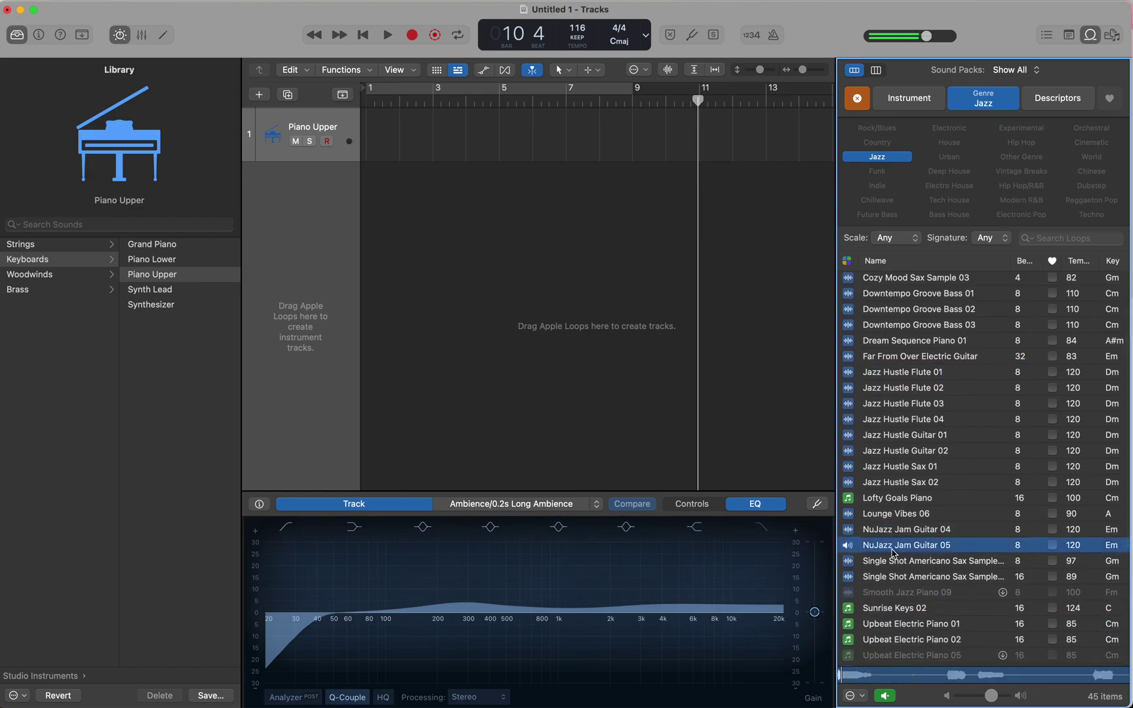
pyautogui.scroll(-5, 893, 552)
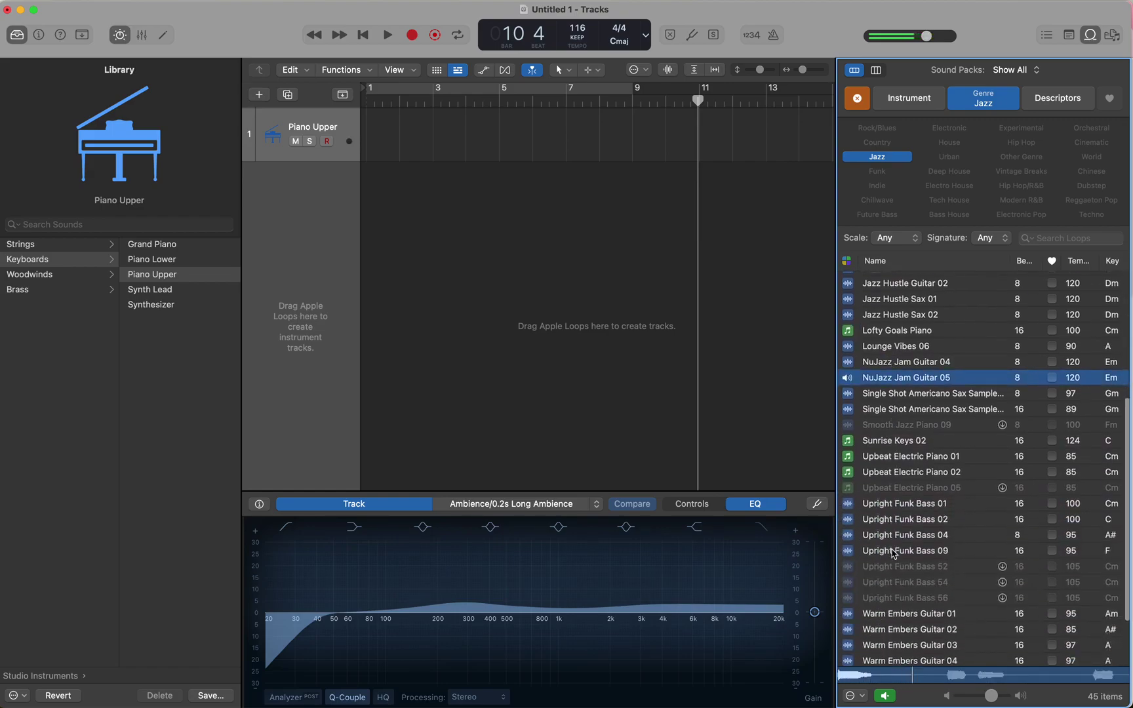
pyautogui.click(898, 510)
pyautogui.click(898, 617)
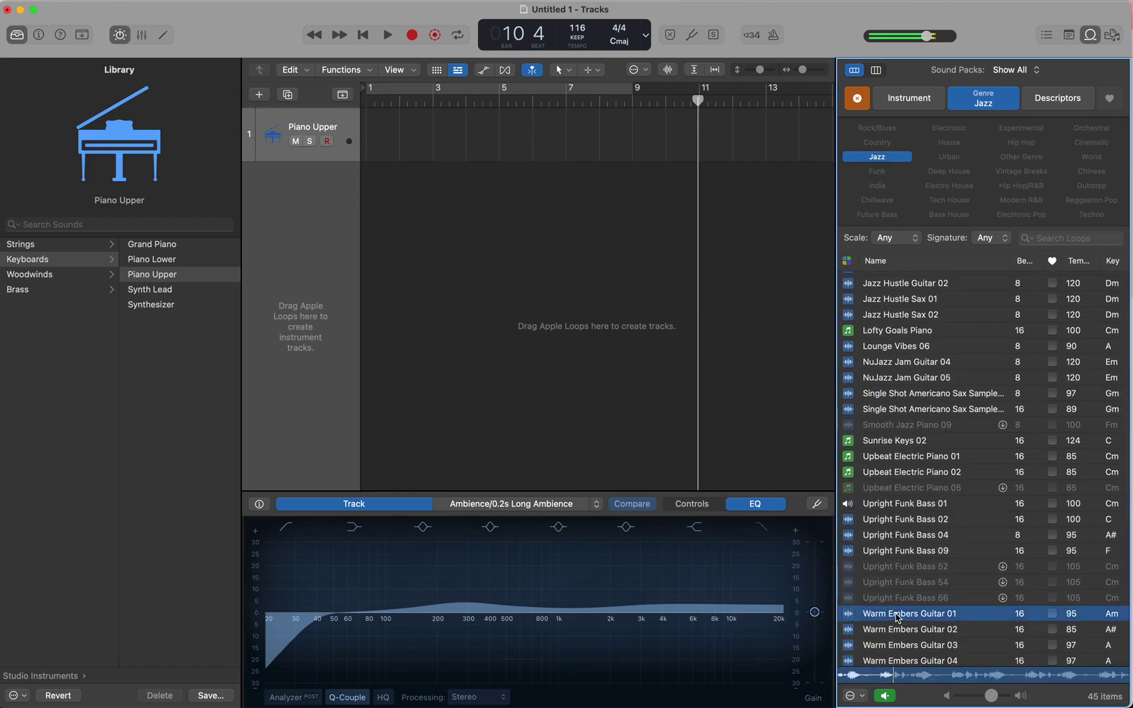
pyautogui.scroll(-3, 898, 617)
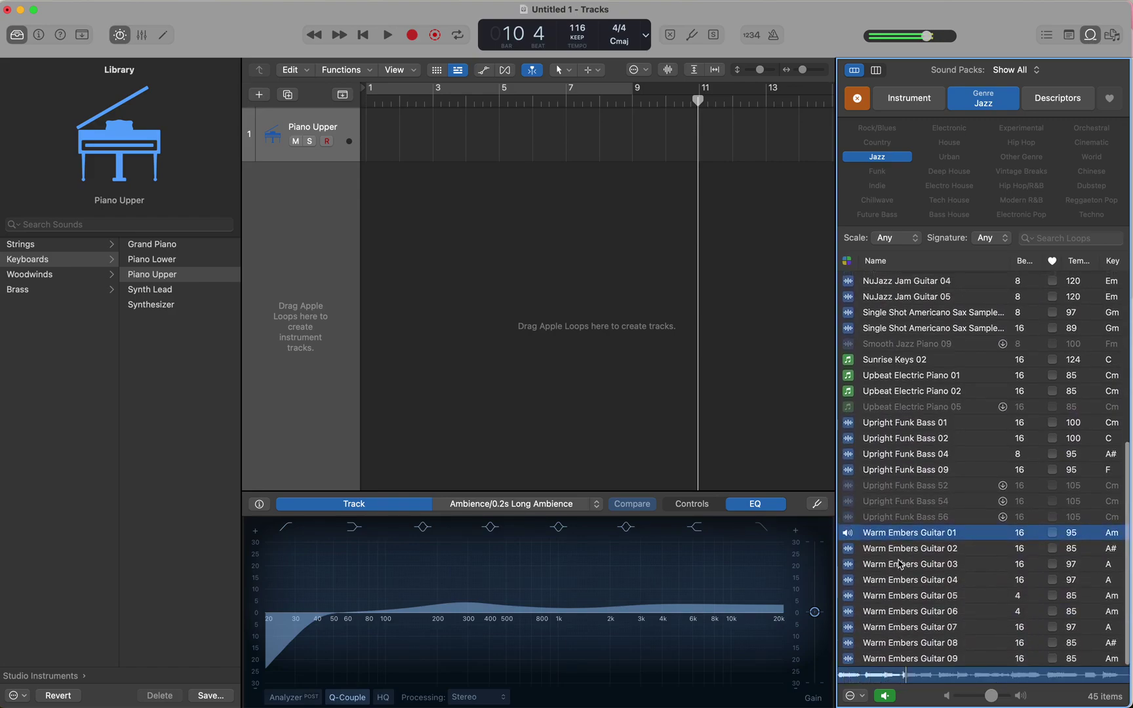
pyautogui.click(902, 551)
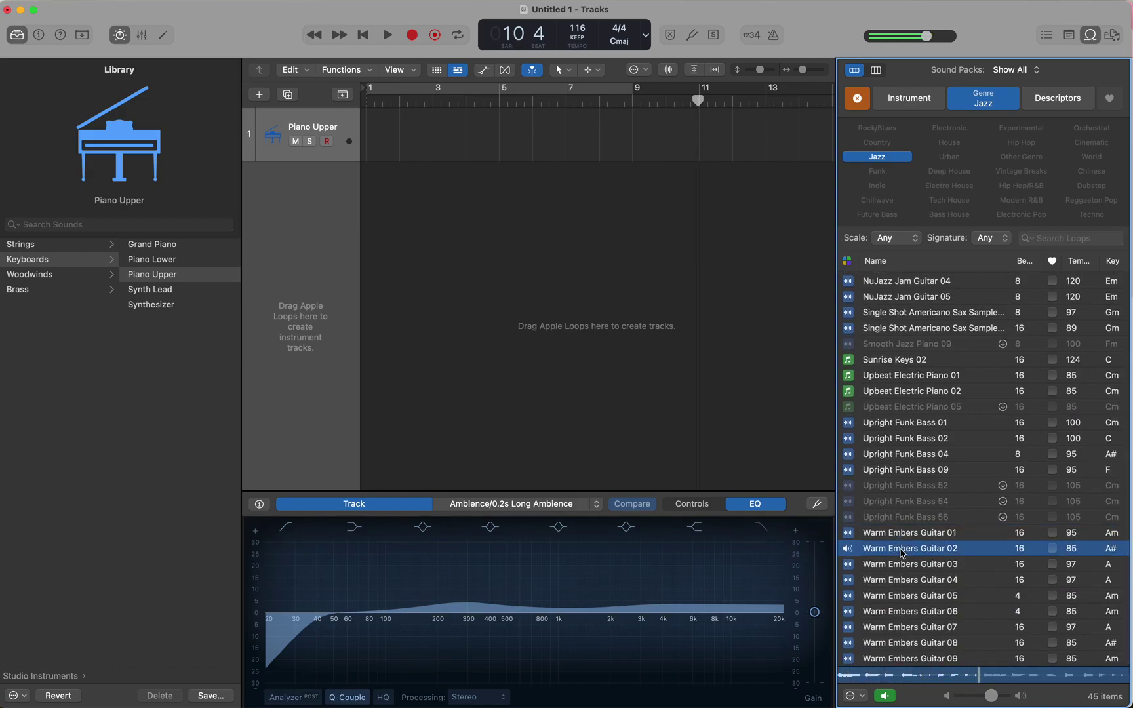
# Step: Add Warm Embers Guitar 02 at bar 1 of the Piano Upper track, keeping the track format and importing its tempo, and play it
pyautogui.moveTo(902, 552); pyautogui.dragTo(366, 134)
pyautogui.moveTo(472, 125); pyautogui.dragTo(499, 112)
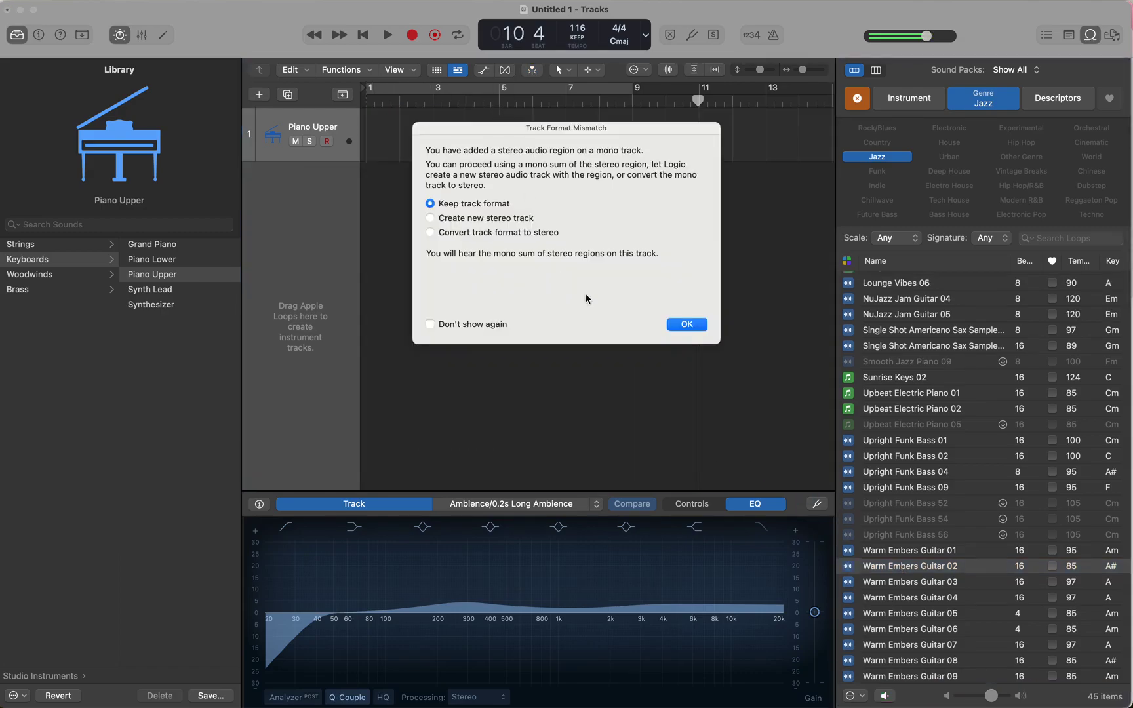
pyautogui.click(687, 324)
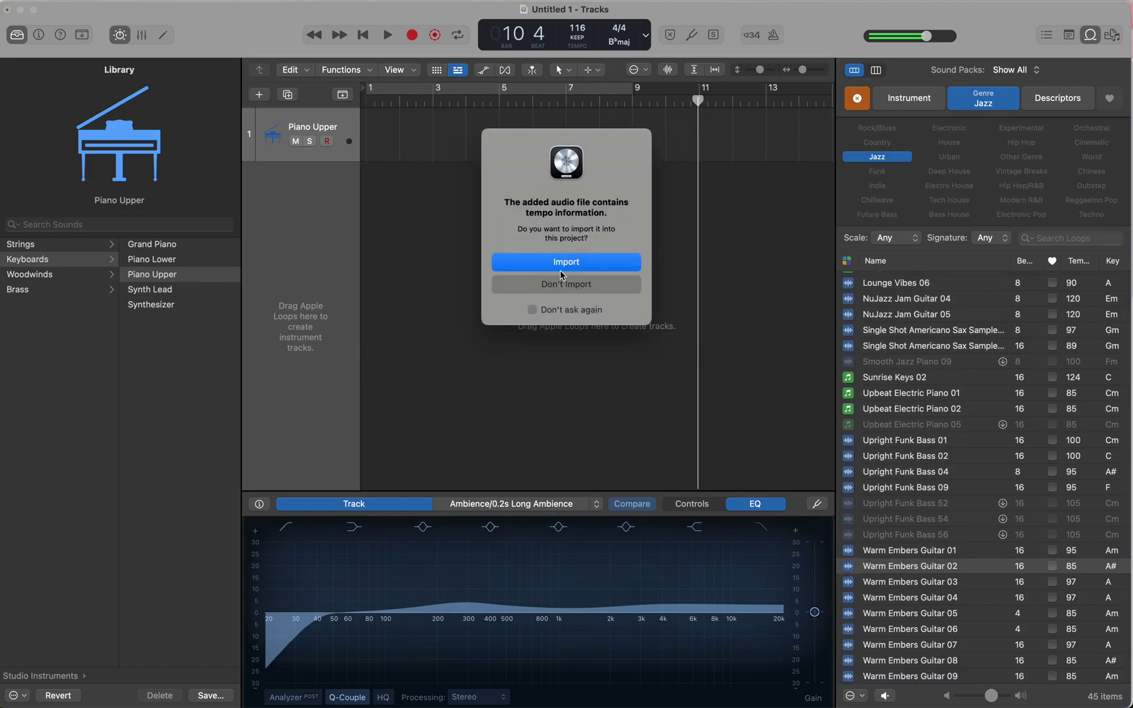
pyautogui.click(568, 266)
pyautogui.click(575, 262)
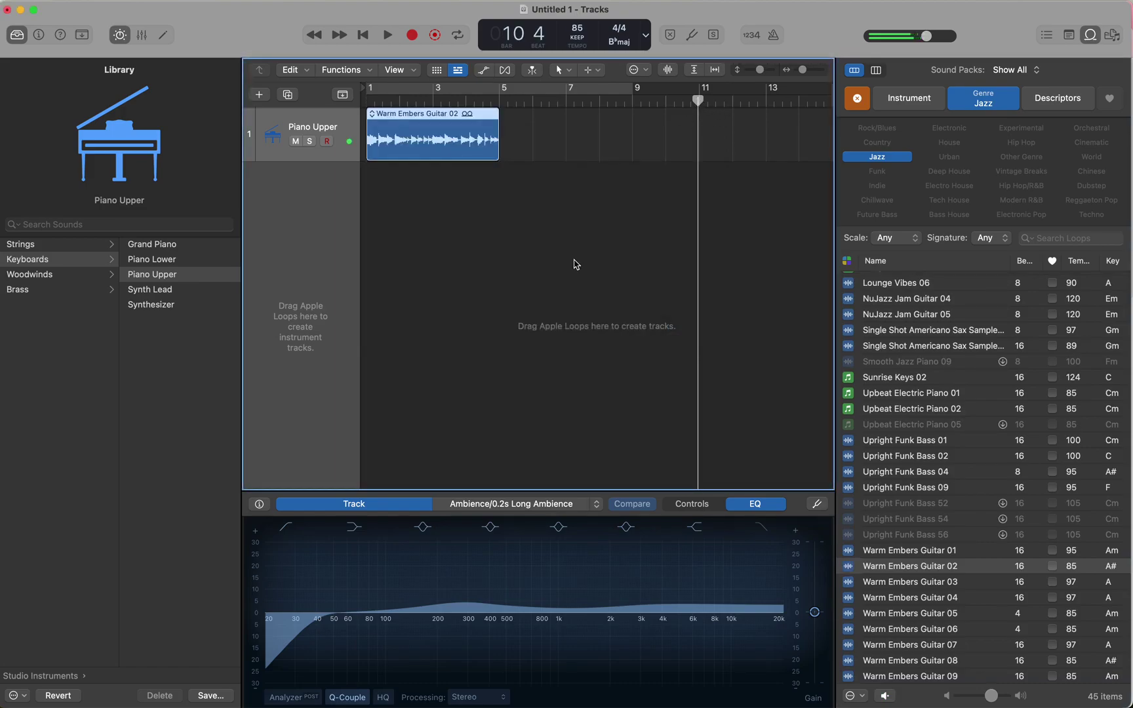
pyautogui.press('Return')
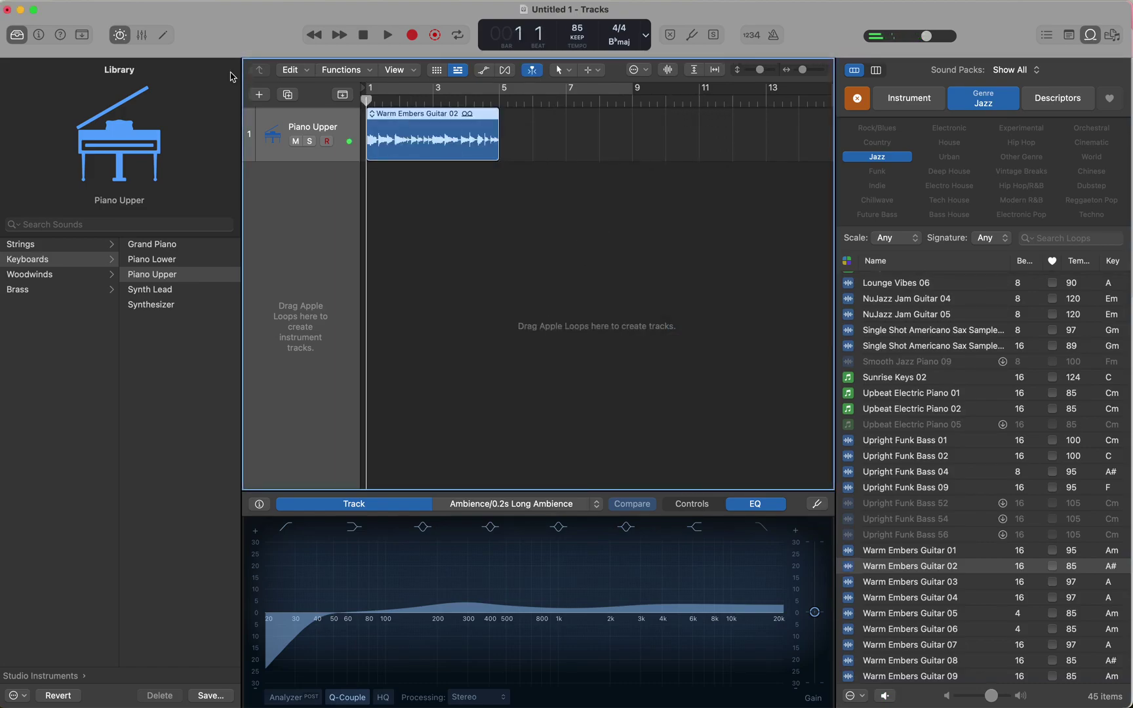
pyautogui.press('space')
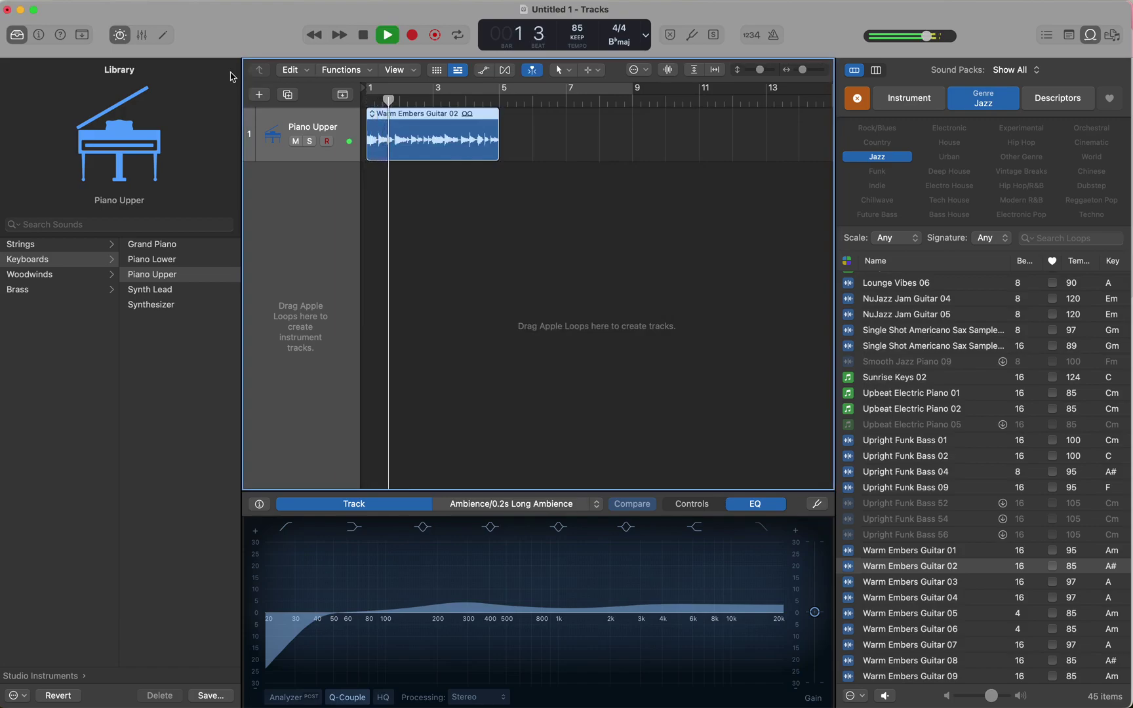
# Step: Add Warm Embers Guitar 01 at bar 5 of the same track, keep the track format, and stop playback
pyautogui.click(881, 553)
pyautogui.moveTo(880, 555); pyautogui.dragTo(502, 147)
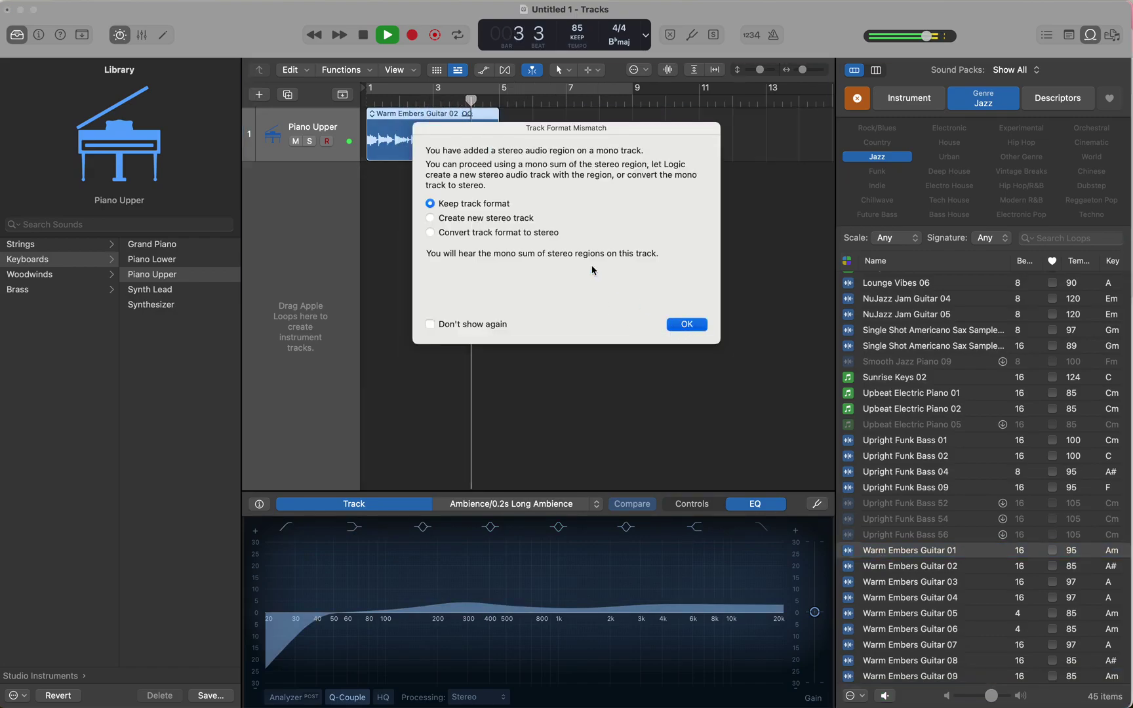
pyautogui.click(687, 324)
pyautogui.press('space')
# Step: Delete the Warm Embers Guitar 02 region and move the Warm Embers Guitar 01 region to bar 1
pyautogui.click(471, 130)
pyautogui.press('Delete')
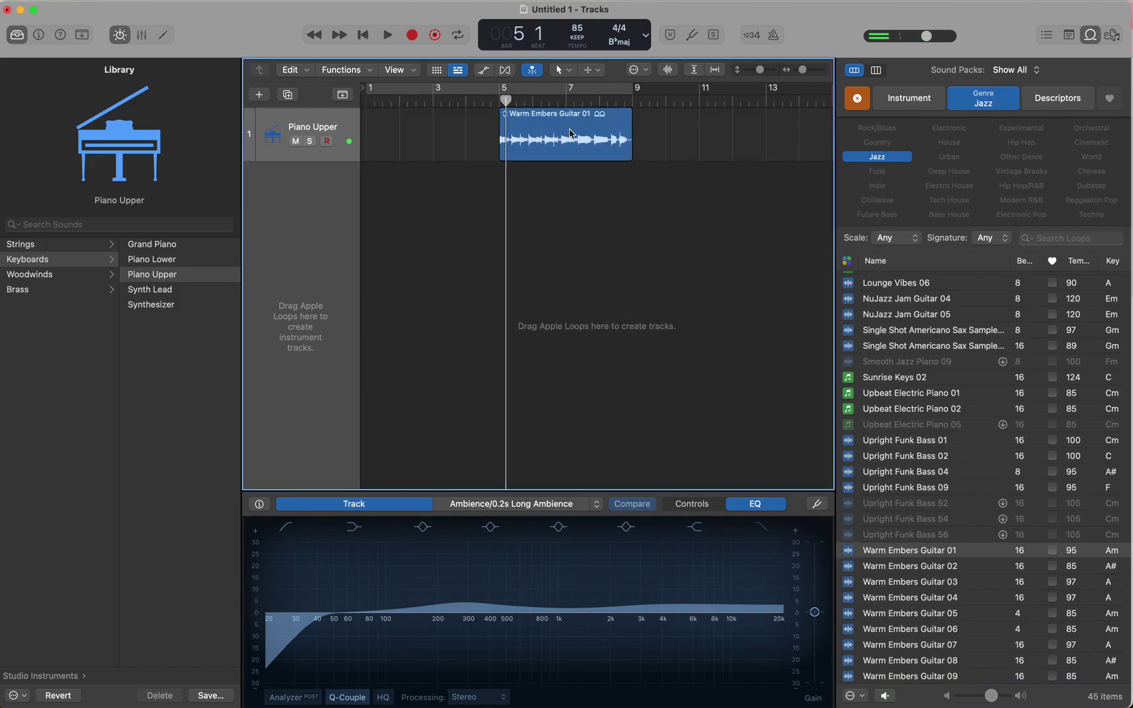
pyautogui.click(503, 137)
pyautogui.moveTo(498, 136); pyautogui.dragTo(364, 136)
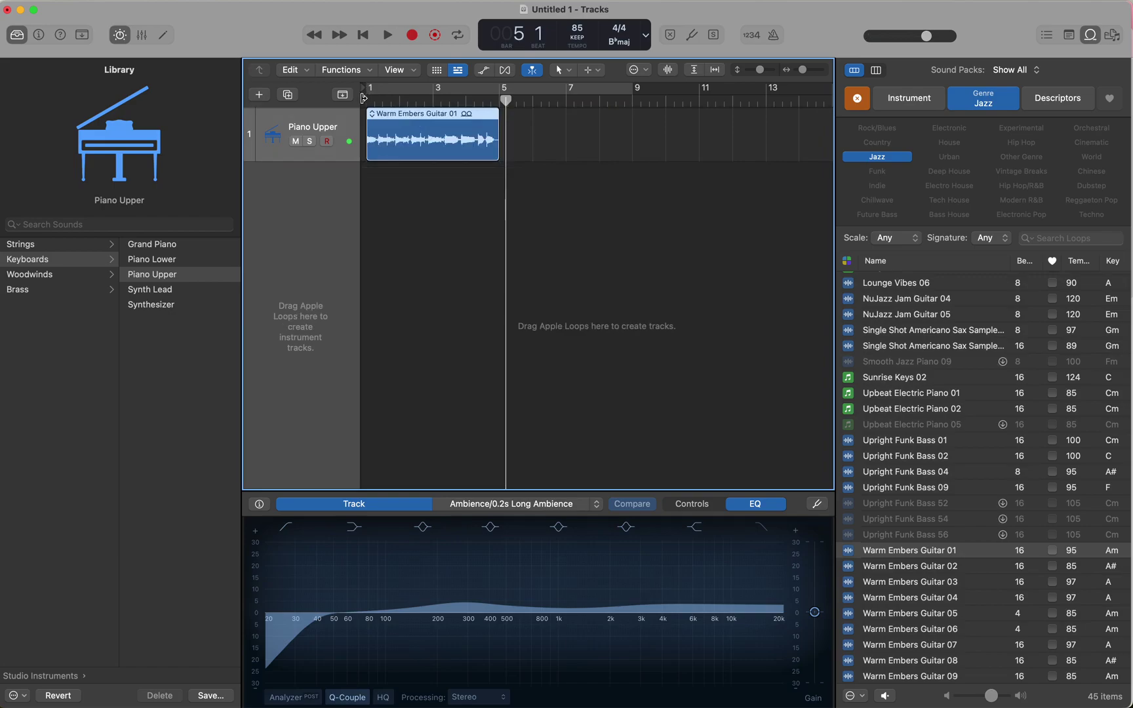
# Step: Play the Warm Embers Guitar 01 region from the start with the system volume raised, and stop at its end
pyautogui.click(365, 101)
pyautogui.press('space')
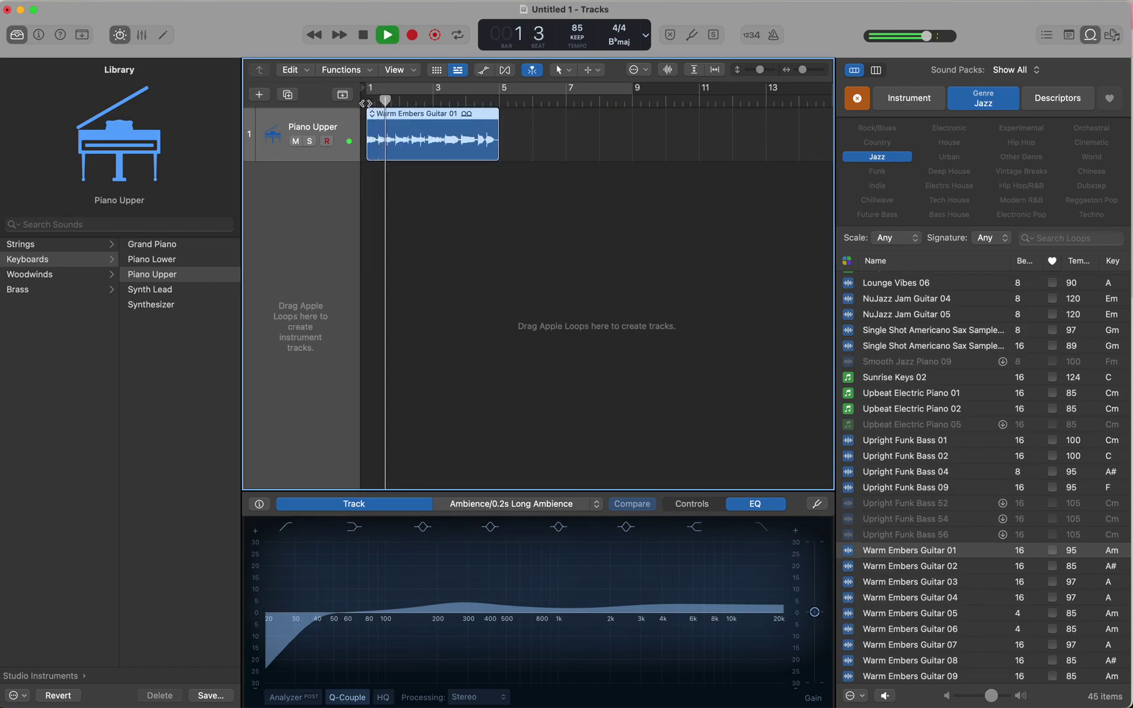
pyautogui.press('XF86AudioRaiseVolume')
pyautogui.press('XF86AudioRaiseVolume')
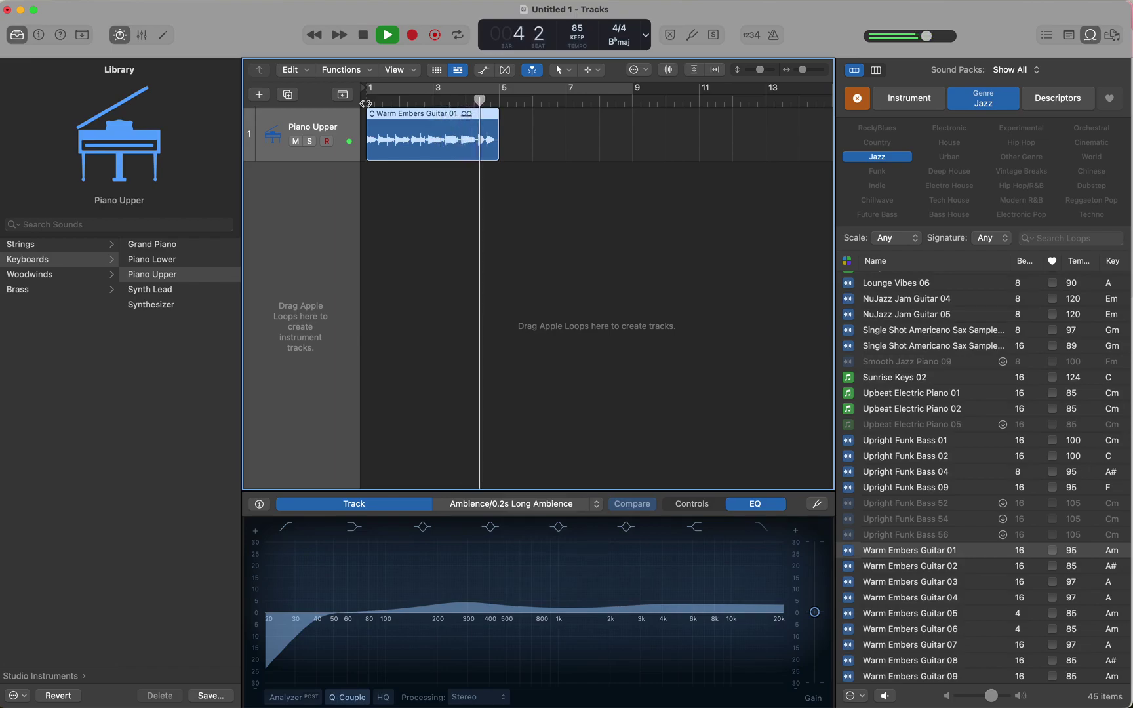
pyautogui.press('space')
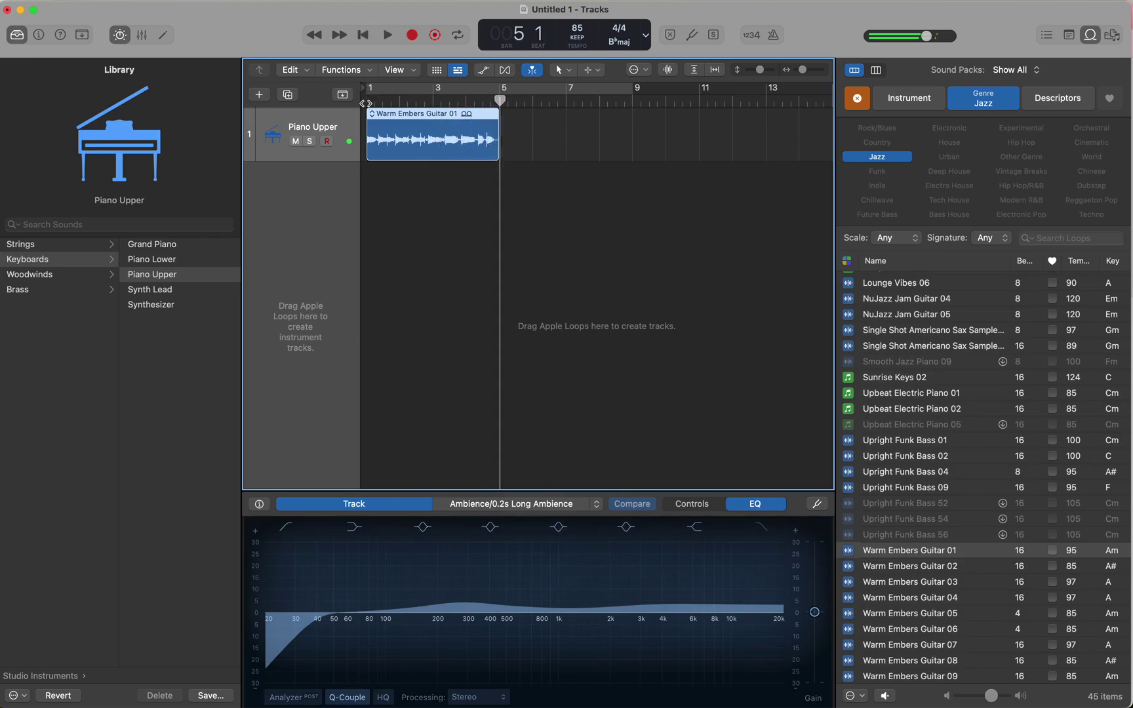
# Step: Switch to the ChatGPT podcast script in the browser, and minimize that window to return to Logic Pro
pyautogui.press('super+Tab')
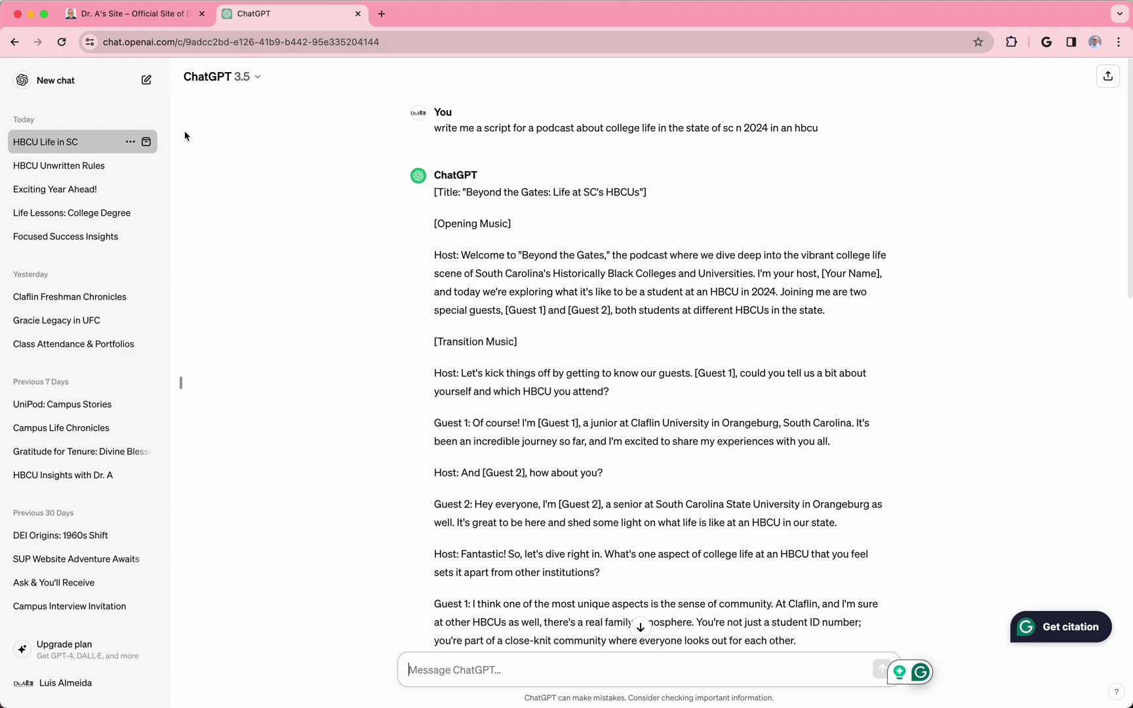
pyautogui.click(30, 19)
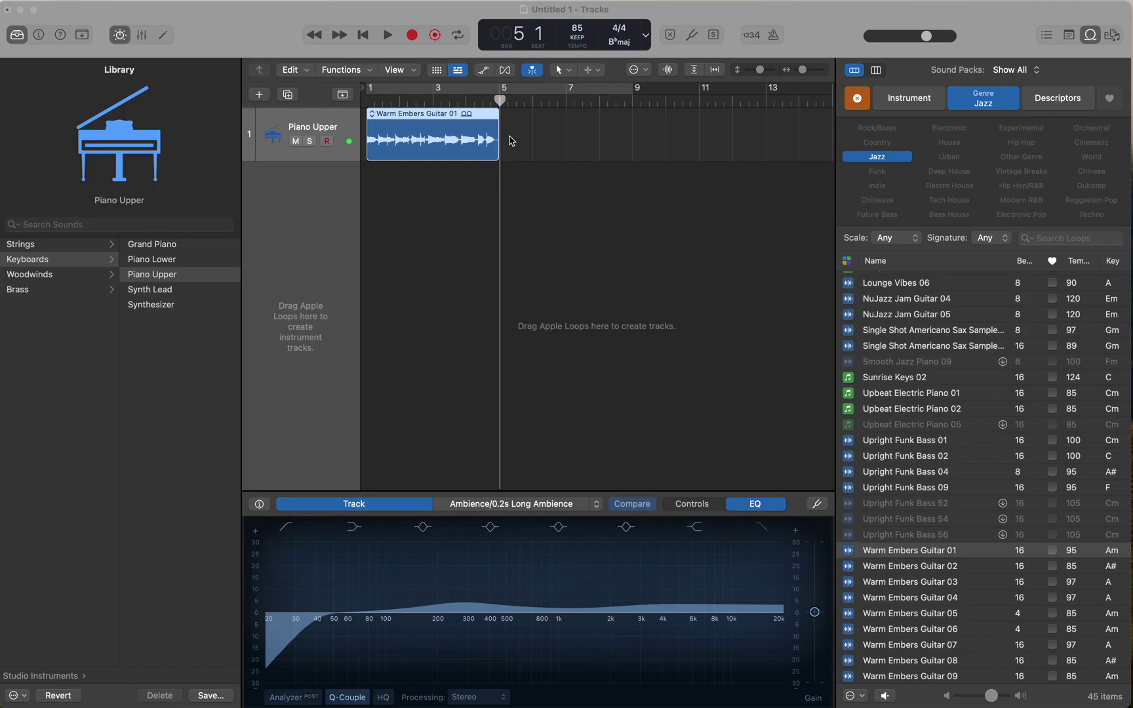
# Step: Create one new microphone audio track and place the playhead at bar 5, where the guitar region ends
pyautogui.click(260, 95)
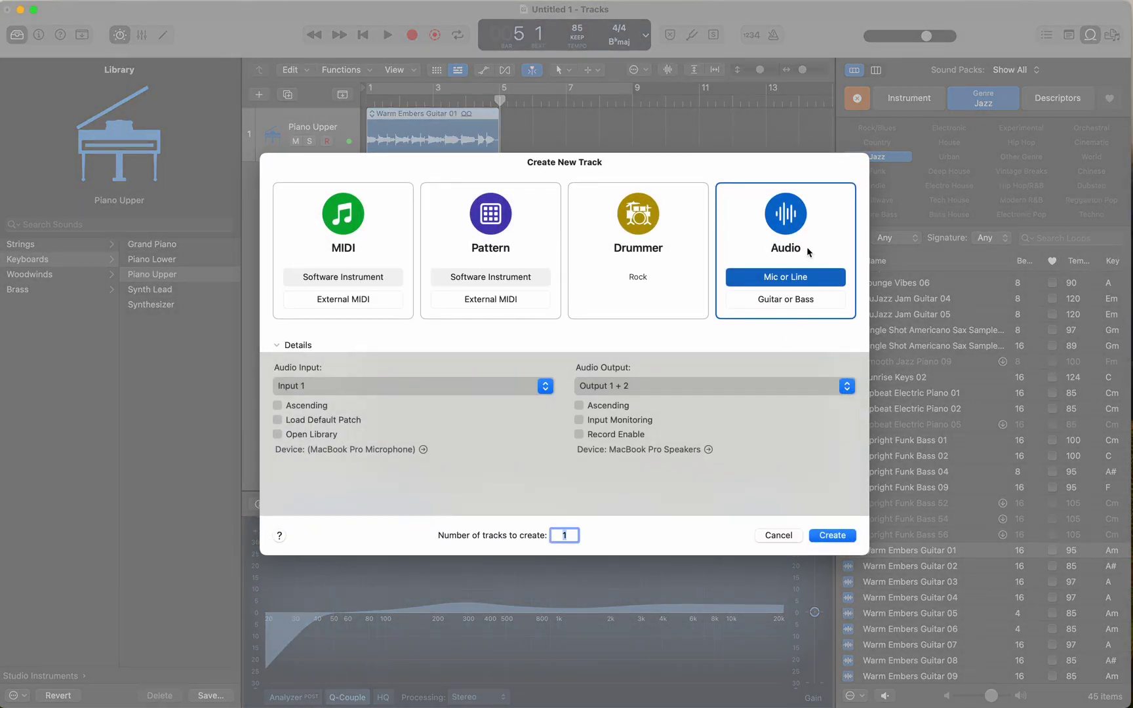
pyautogui.click(827, 535)
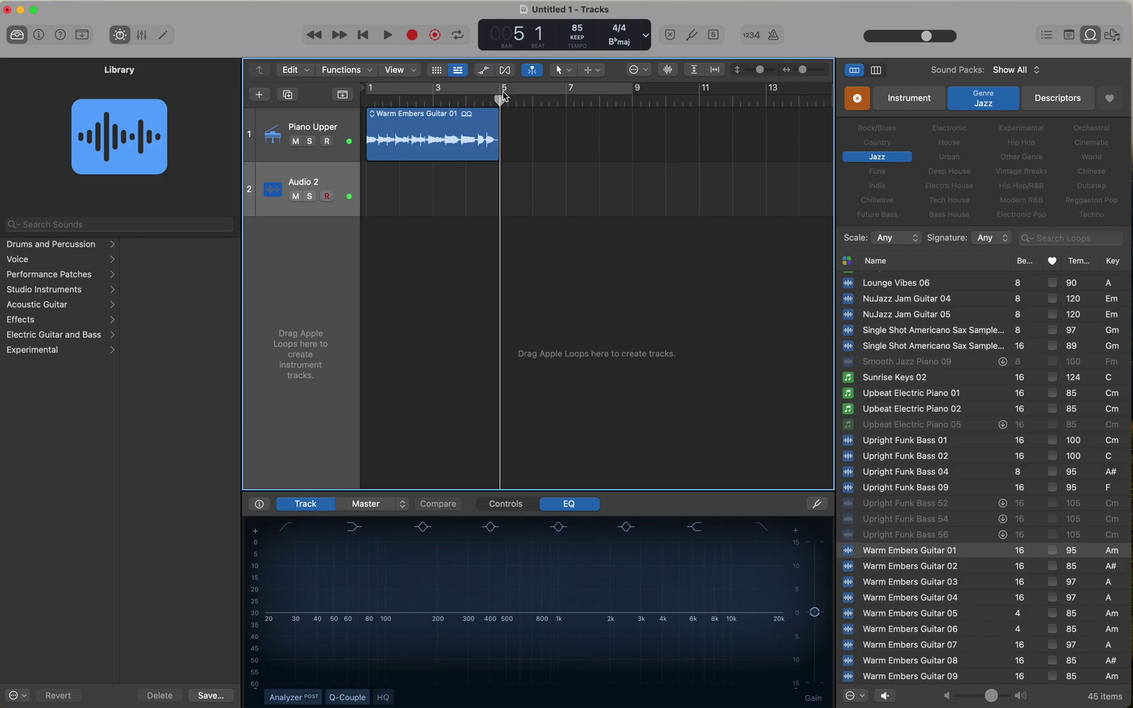
pyautogui.moveTo(505, 96)
pyautogui.mouseDown()
pyautogui.moveTo(453, 97)
pyautogui.moveTo(502, 96)
pyautogui.mouseUp()
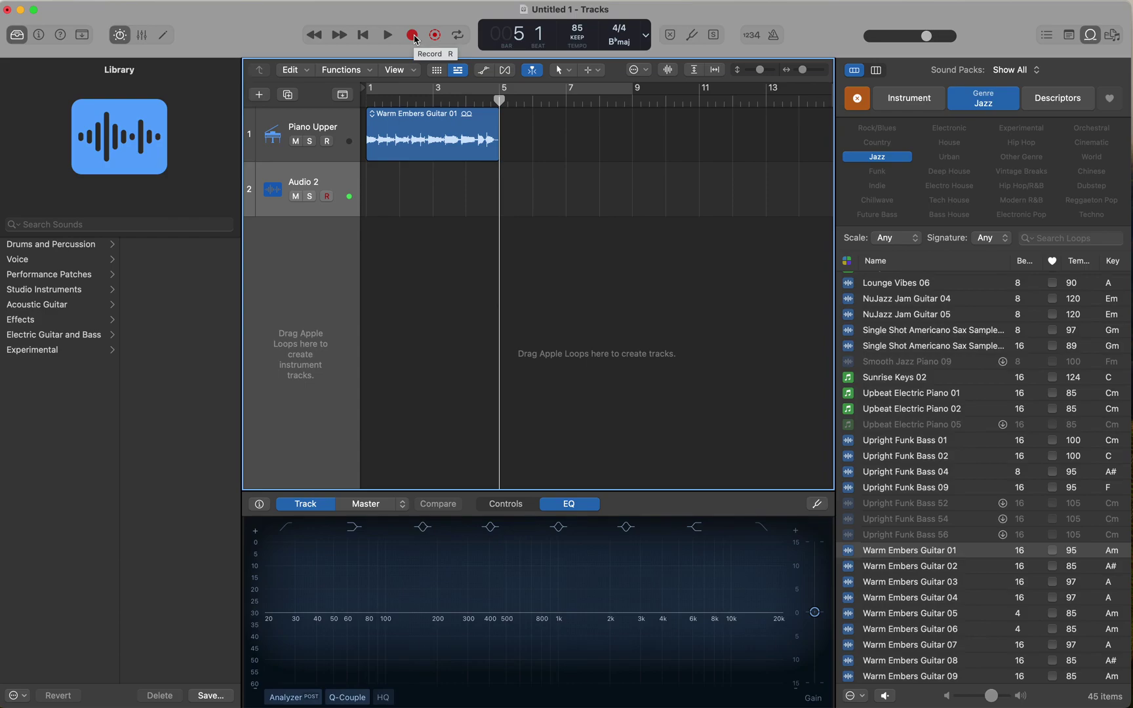
# Step: Review the ChatGPT podcast script in Chrome, and hide the loop browser in Logic Pro
pyautogui.press('super+Tab')
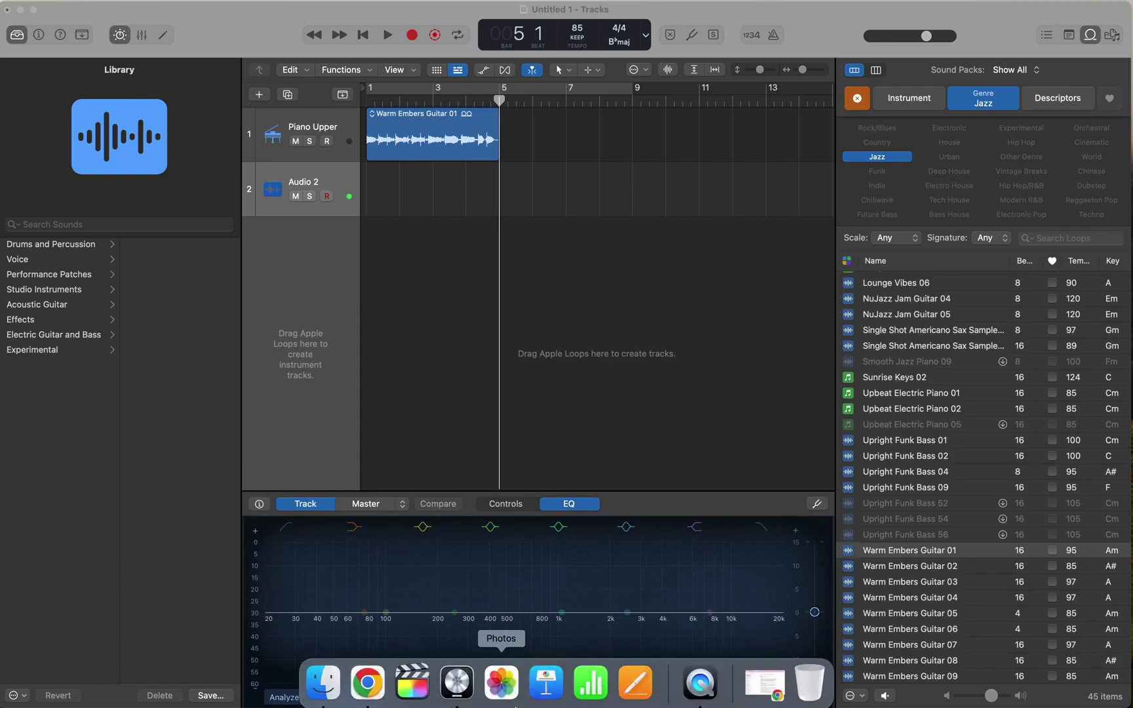
pyautogui.click(367, 680)
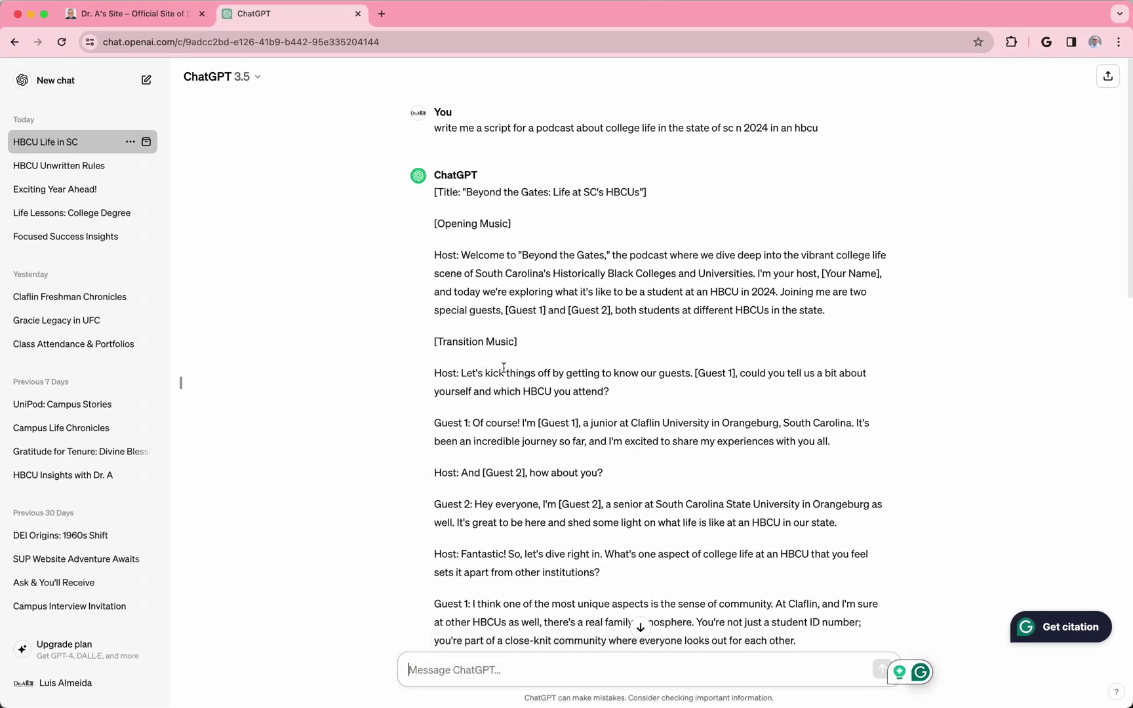
pyautogui.press('super+Tab')
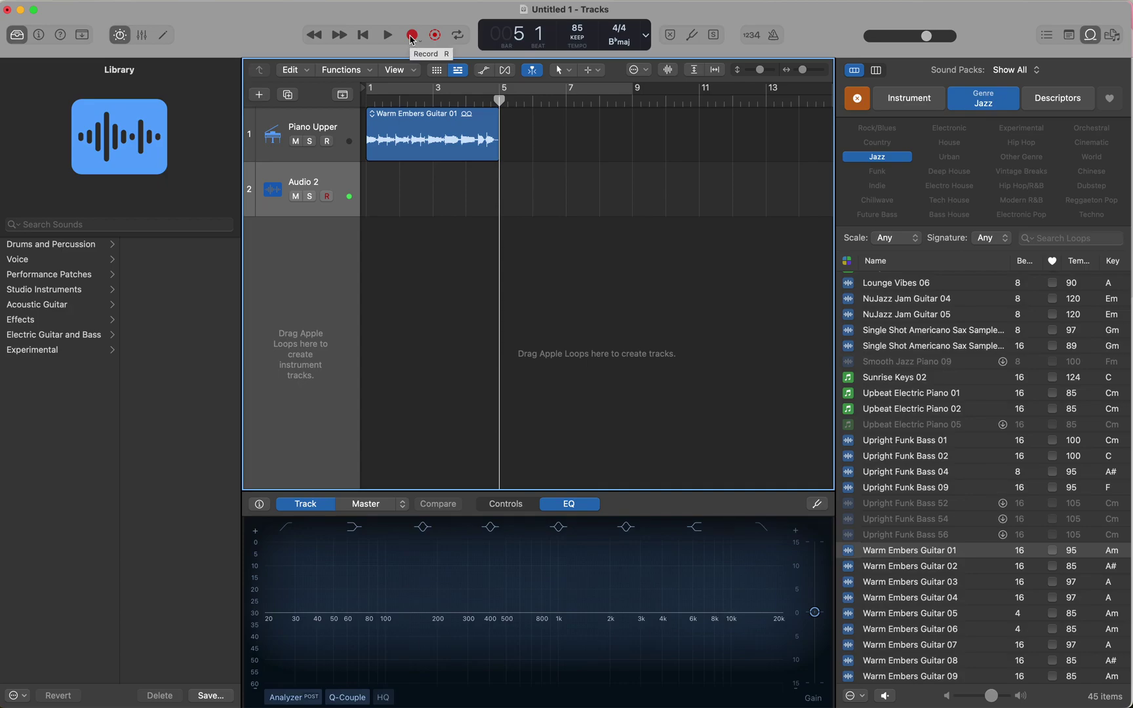
pyautogui.click(1089, 37)
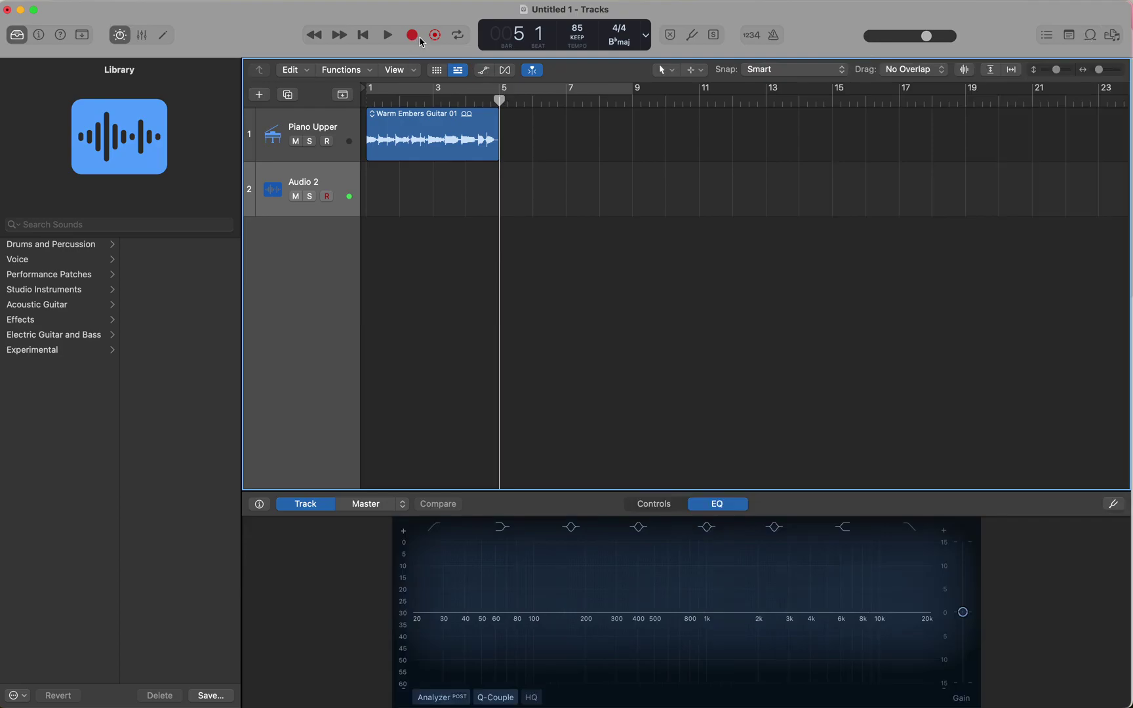
pyautogui.press('super+Tab')
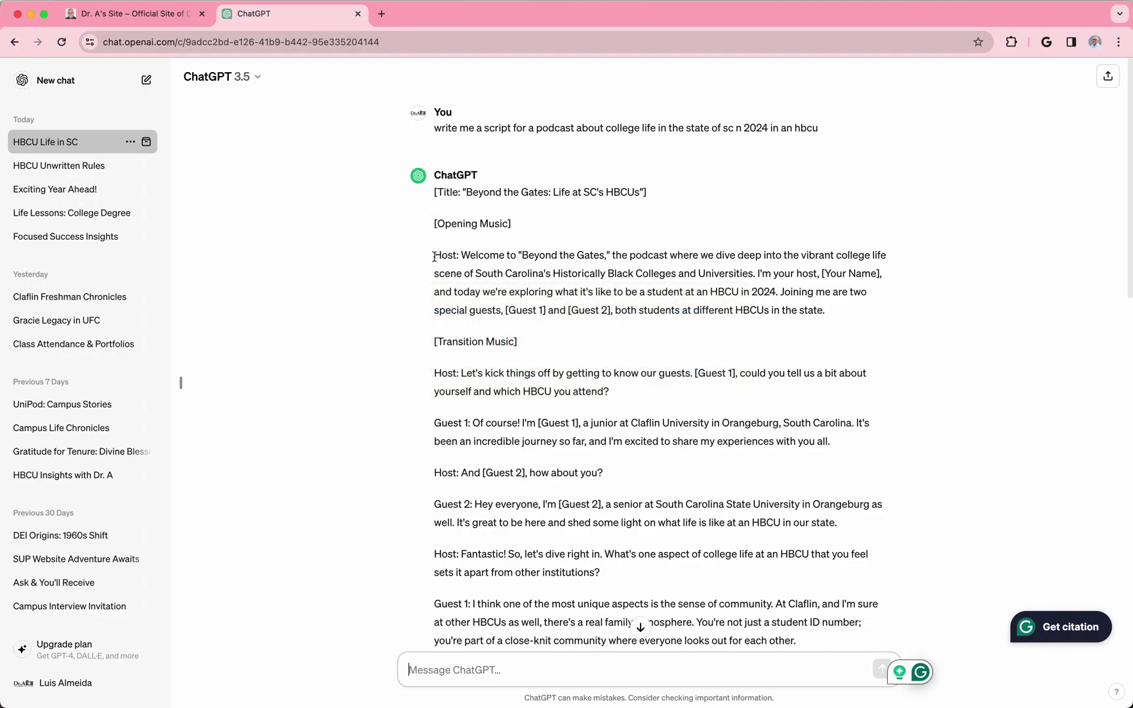
pyautogui.press('super+Tab')
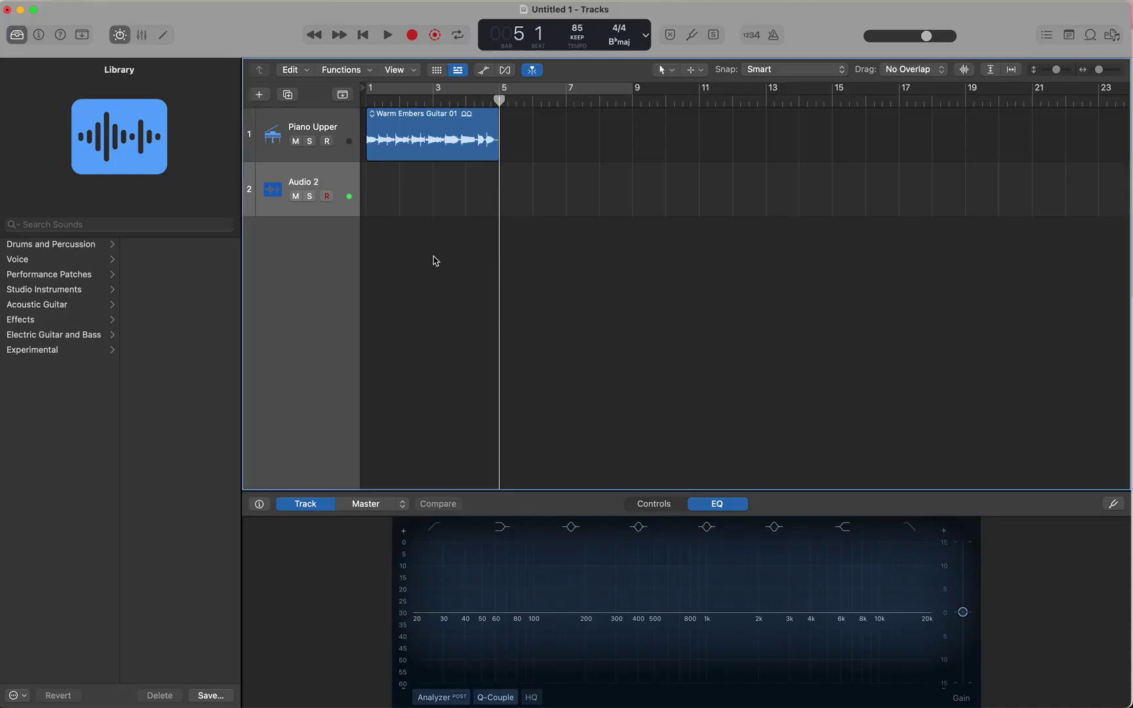
# Step: Record the host's opening narration on the Audio 2 track from bar 5 while reading the ChatGPT script, stopping around bar 16
pyautogui.click(413, 36)
pyautogui.press('super+Tab')
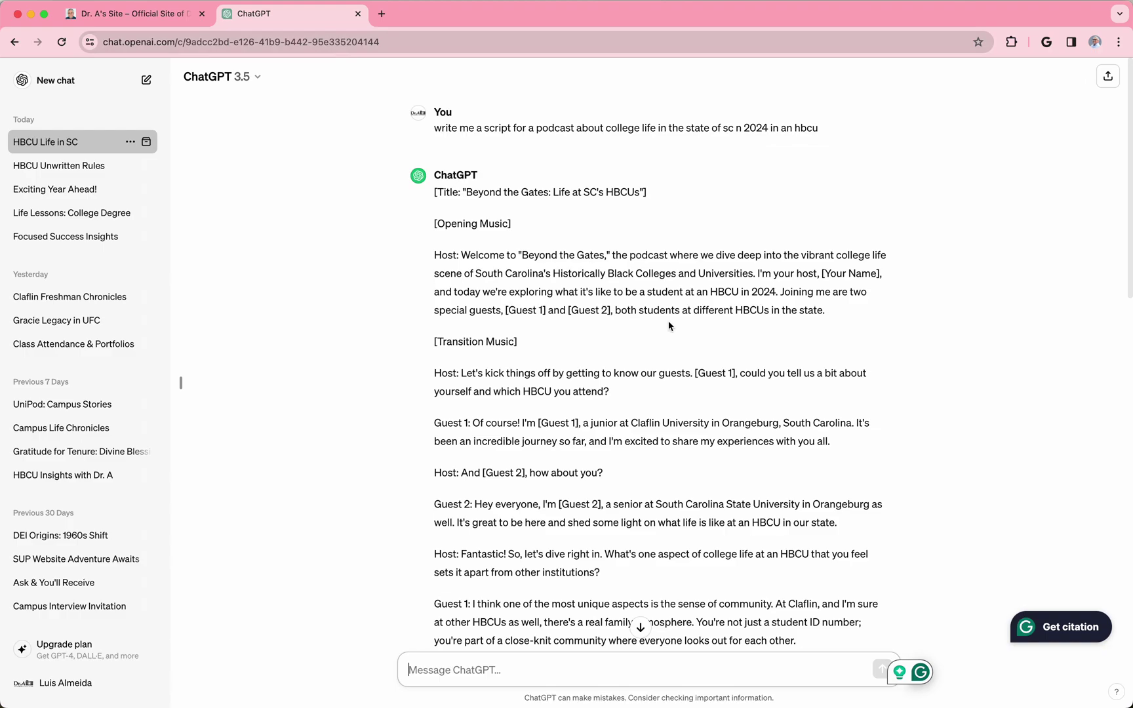
pyautogui.press('super+Tab')
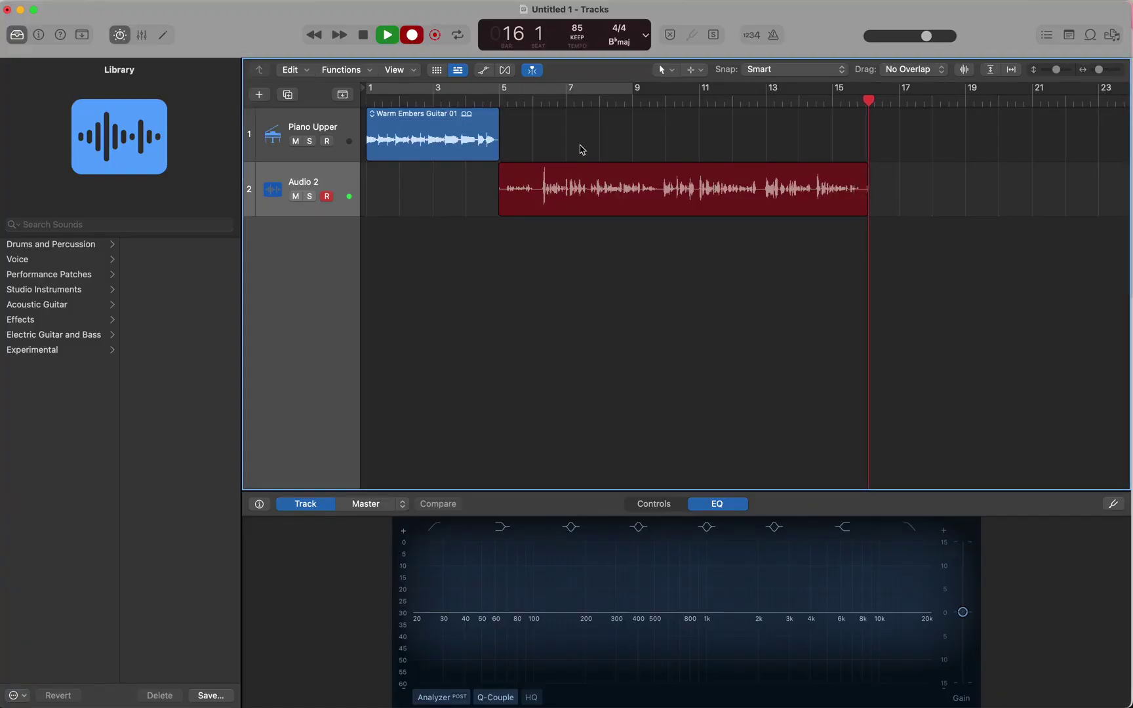
pyautogui.click(364, 34)
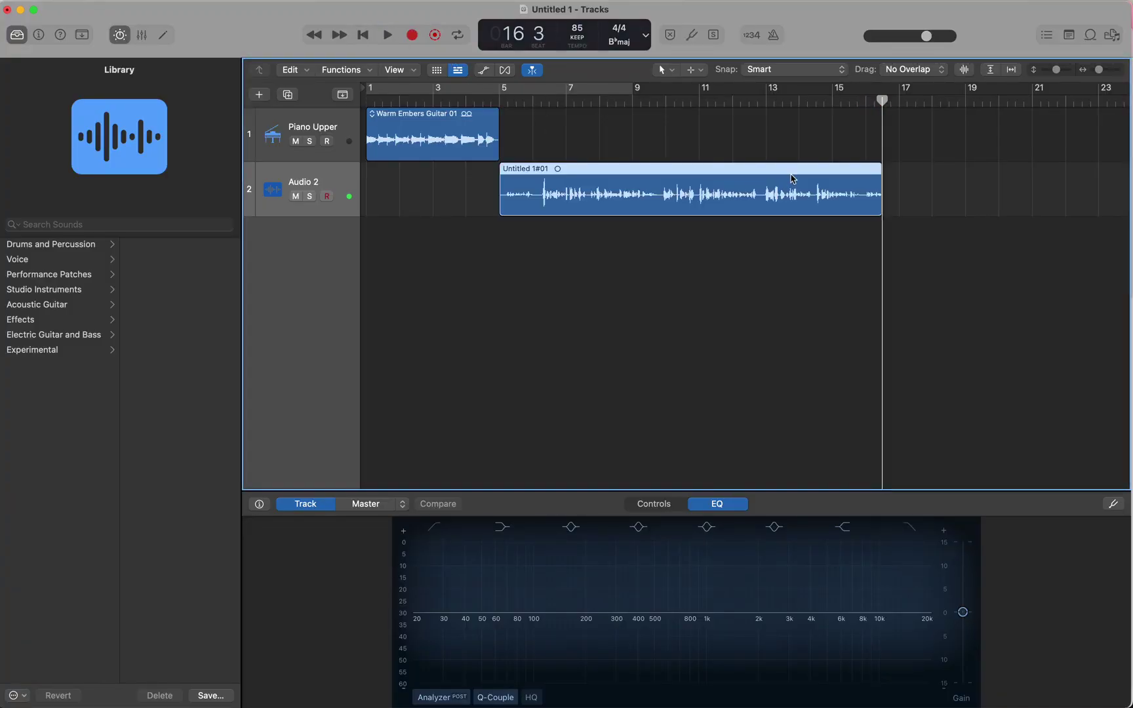
# Step: Play the opening of the voice recording to find where speech starts, raise the system volume, and place the playhead at bar 6
pyautogui.moveTo(882, 99); pyautogui.dragTo(490, 100)
pyautogui.press('space')
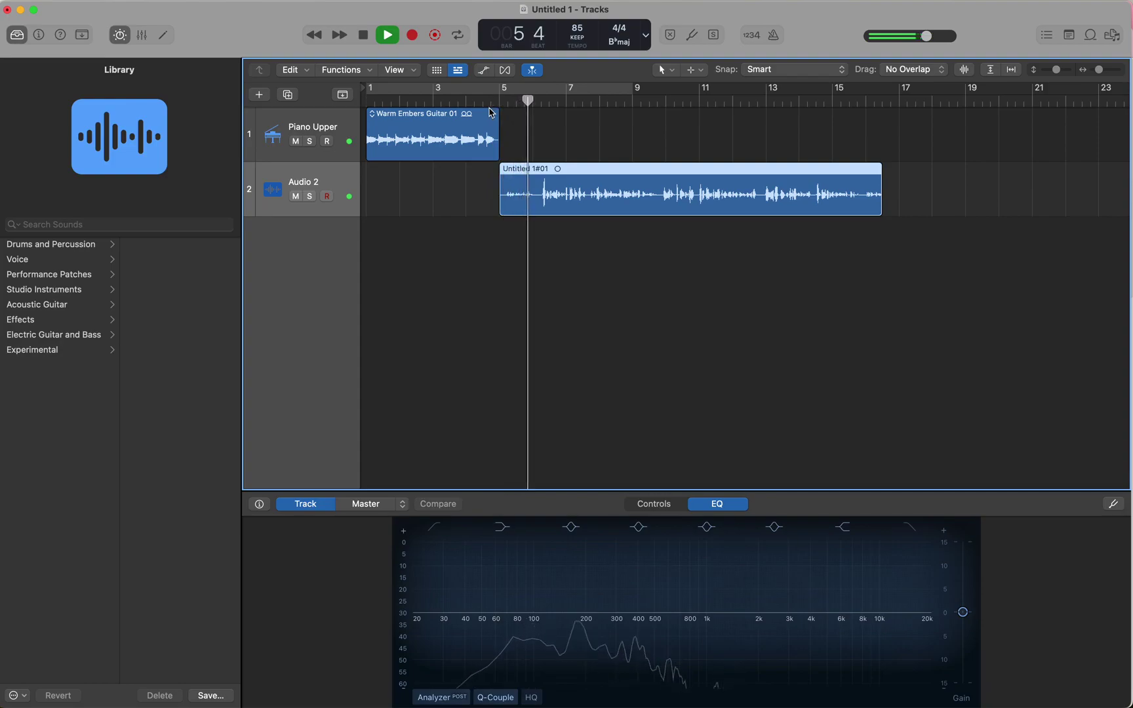
pyautogui.press('space')
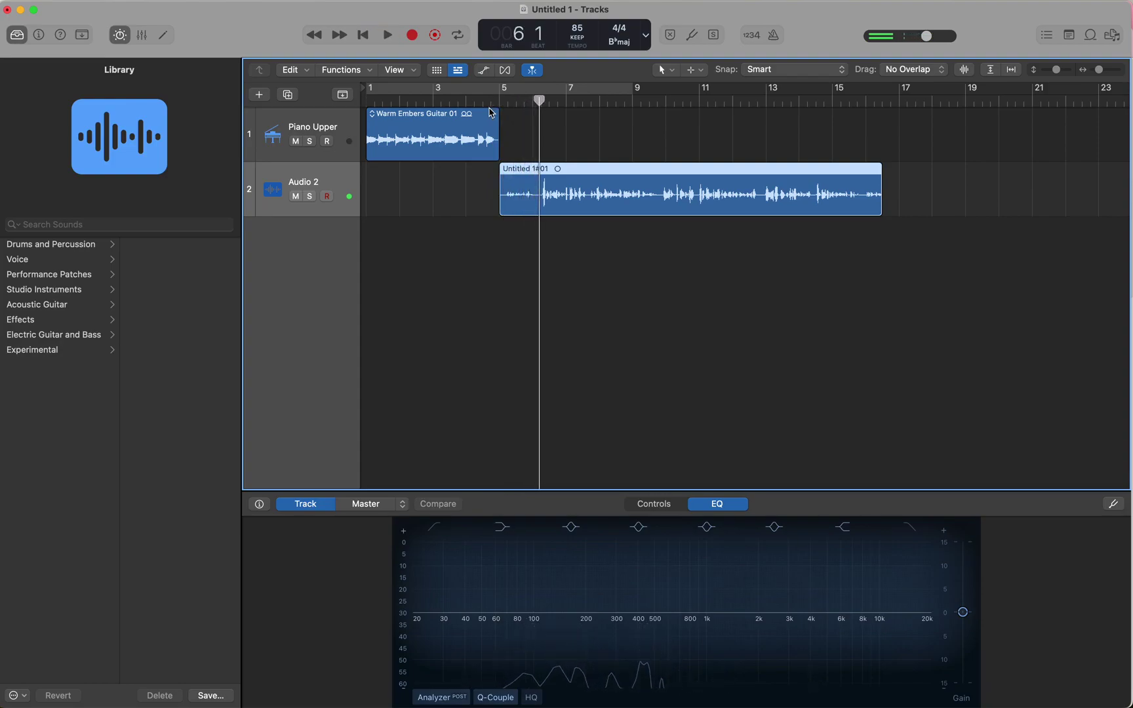
pyautogui.moveTo(539, 100)
pyautogui.mouseDown()
pyautogui.moveTo(499, 99)
pyautogui.moveTo(532, 103)
pyautogui.mouseUp()
pyautogui.press('space')
pyautogui.press('space')
pyautogui.moveTo(541, 100); pyautogui.dragTo(532, 100)
pyautogui.press('XF86AudioRaiseVolume')
pyautogui.press('XF86AudioRaiseVolume')
pyautogui.press('XF86AudioRaiseVolume')
pyautogui.press('XF86AudioRaiseVolume')
pyautogui.press('XF86AudioRaiseVolume')
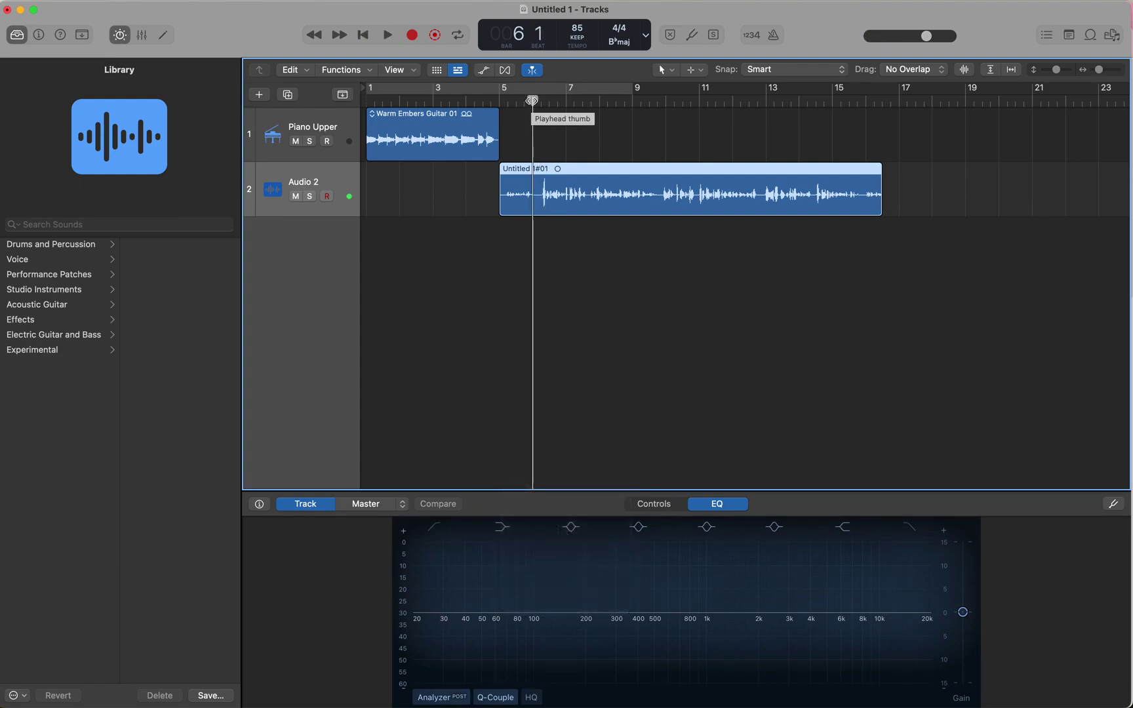
# Step: Split the voice recording at bar 6 beat 2 and delete the piece before the split
pyautogui.moveTo(532, 100)
pyautogui.mouseDown()
pyautogui.moveTo(546, 100)
pyautogui.moveTo(534, 101)
pyautogui.mouseUp()
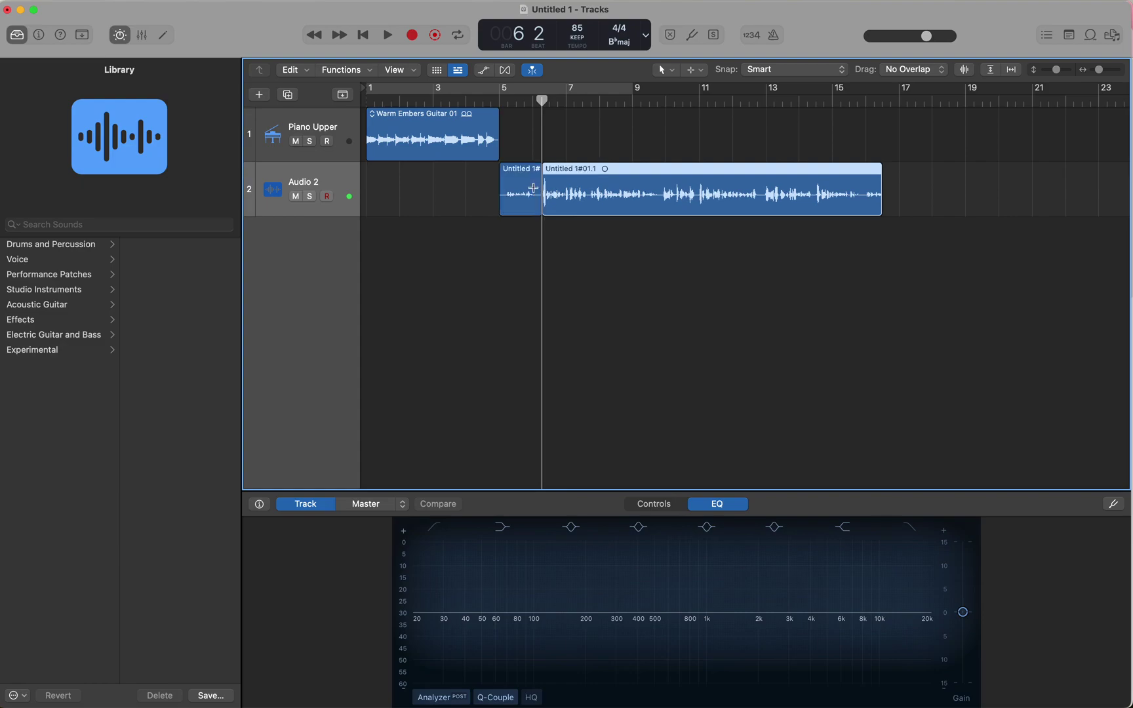
pyautogui.press('super+t')
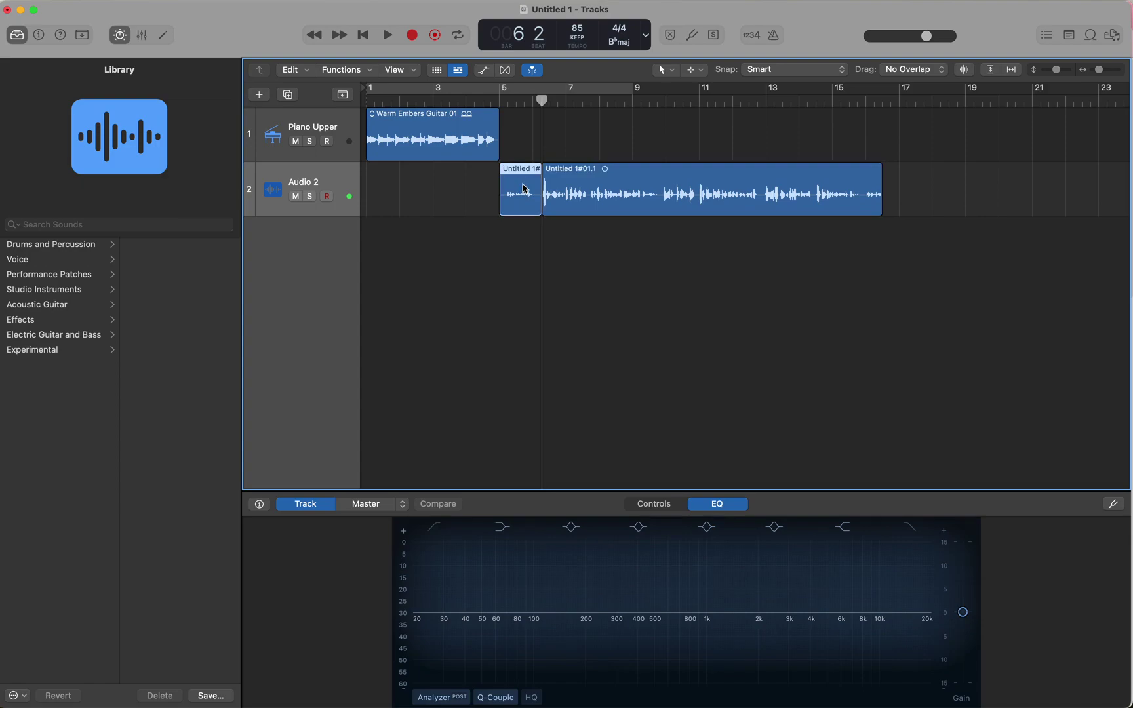
pyautogui.press('Delete')
# Step: Move the remaining voice region to about bar 5 and play the transition from the guitar
pyautogui.moveTo(605, 187); pyautogui.dragTo(558, 186)
pyautogui.click(466, 99)
pyautogui.press('space')
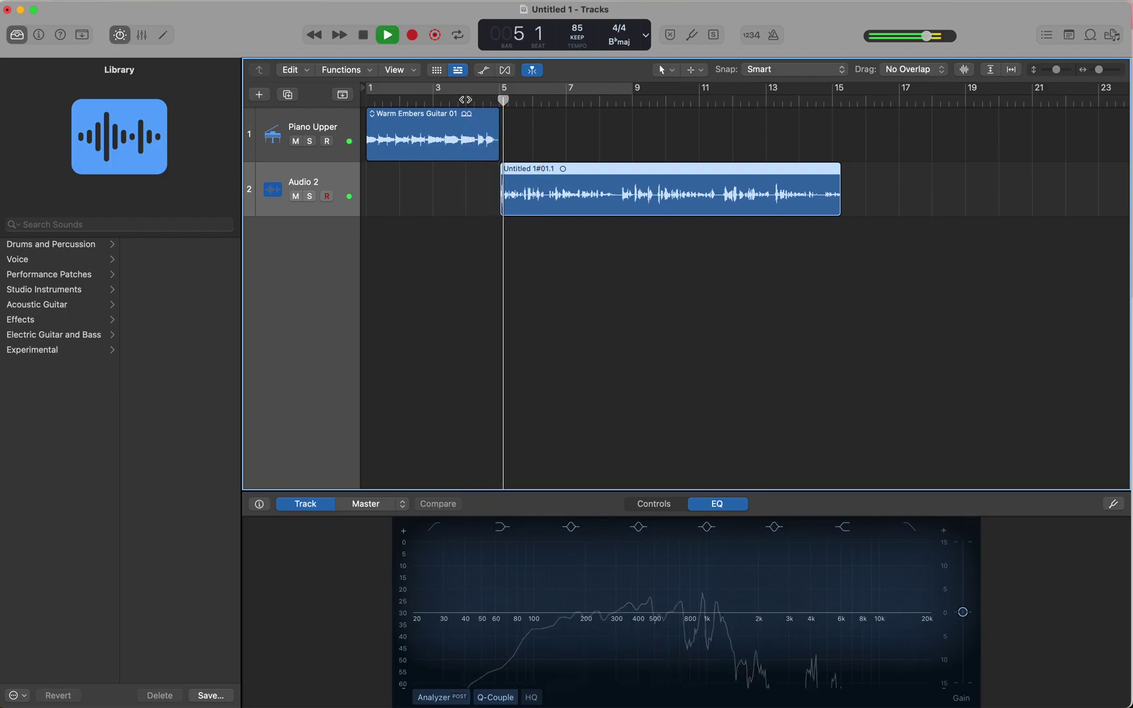
pyautogui.press('space')
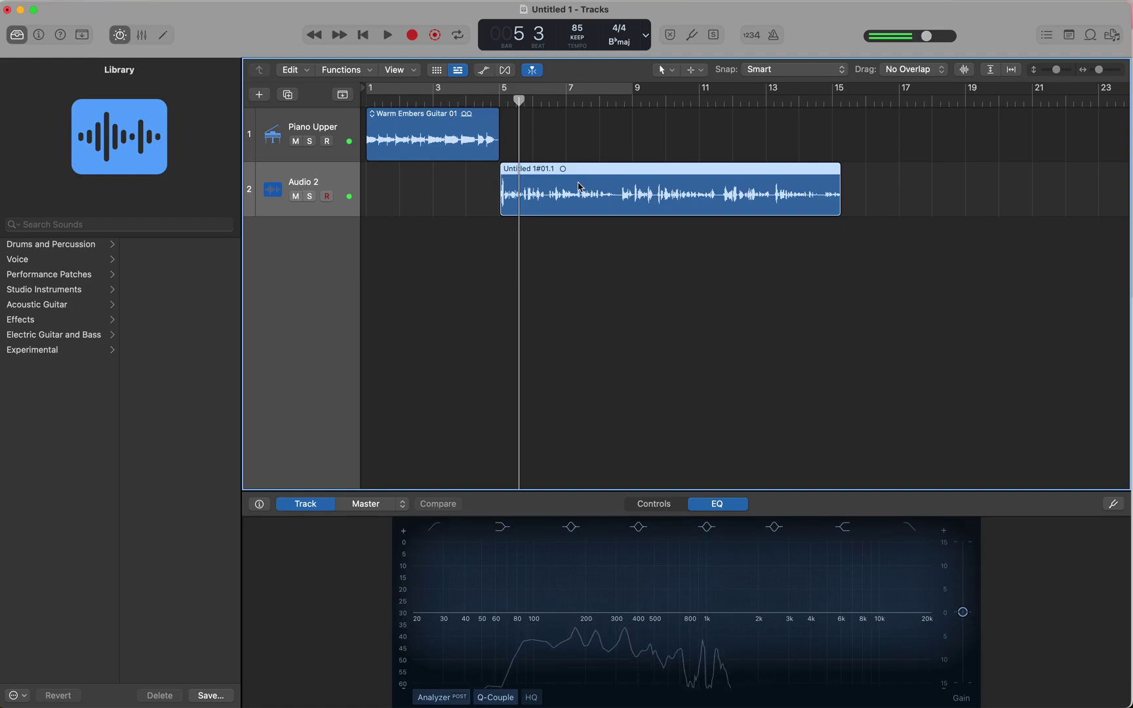
# Step: Shift the voice region slightly later to leave a short gap after the guitar, and play the transition at a higher system volume
pyautogui.moveTo(544, 172); pyautogui.dragTo(555, 172)
pyautogui.click(457, 98)
pyautogui.press('space')
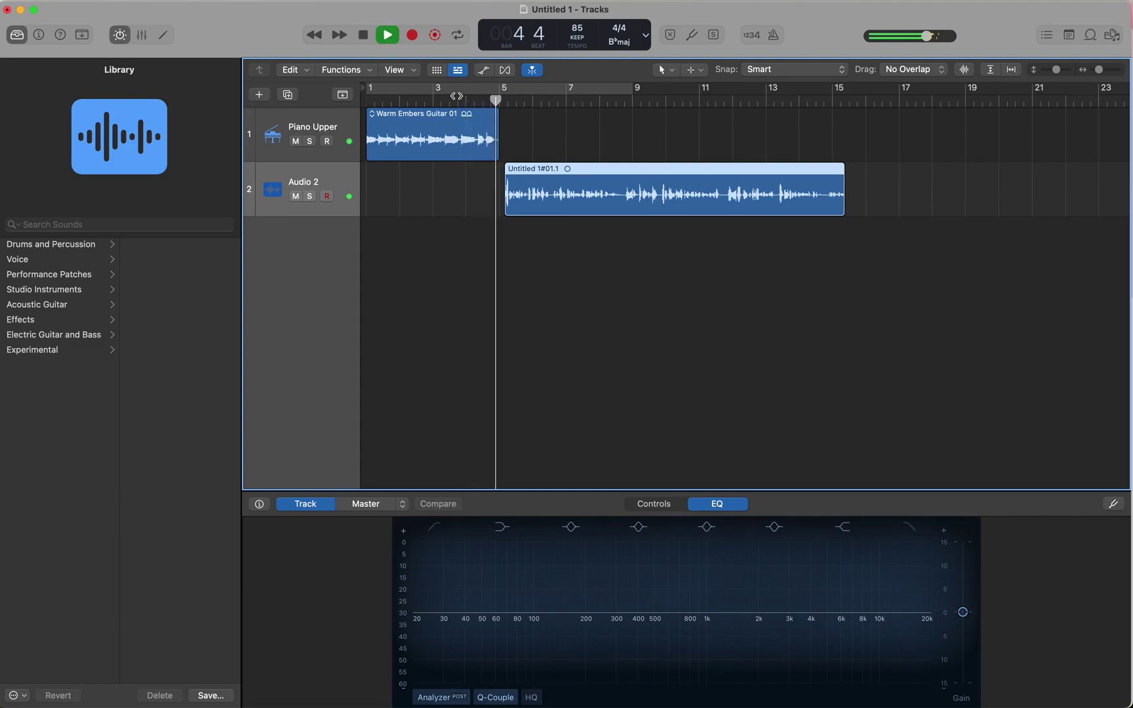
pyautogui.press('XF86AudioRaiseVolume')
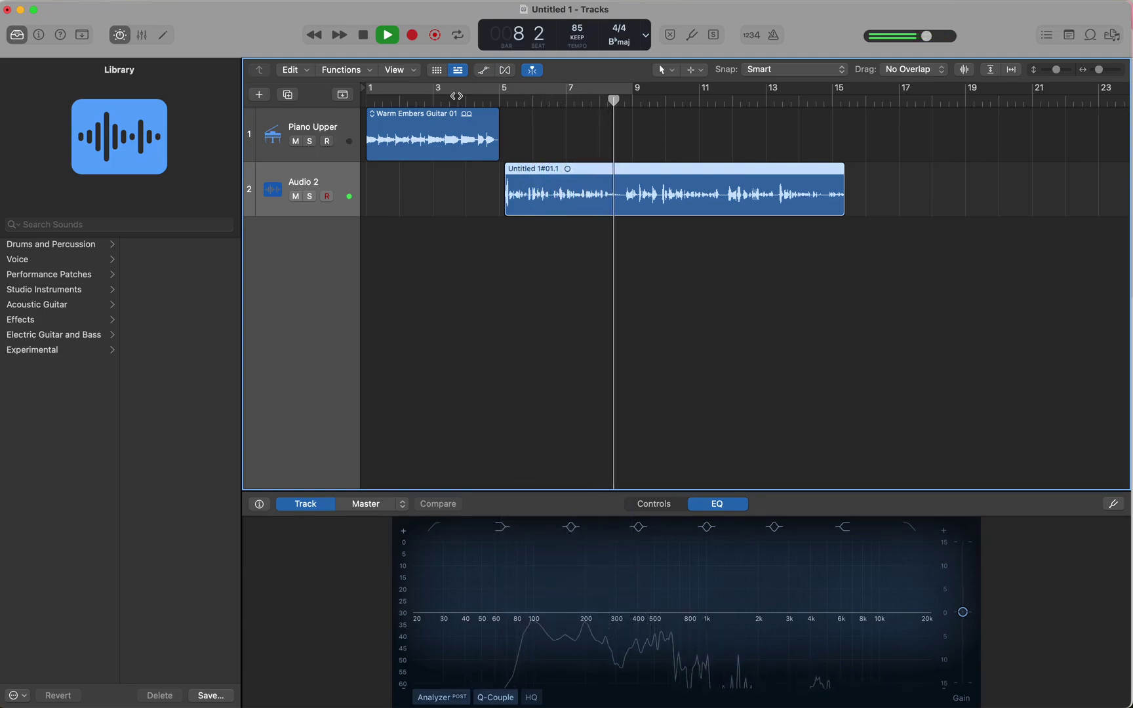
pyautogui.press('space')
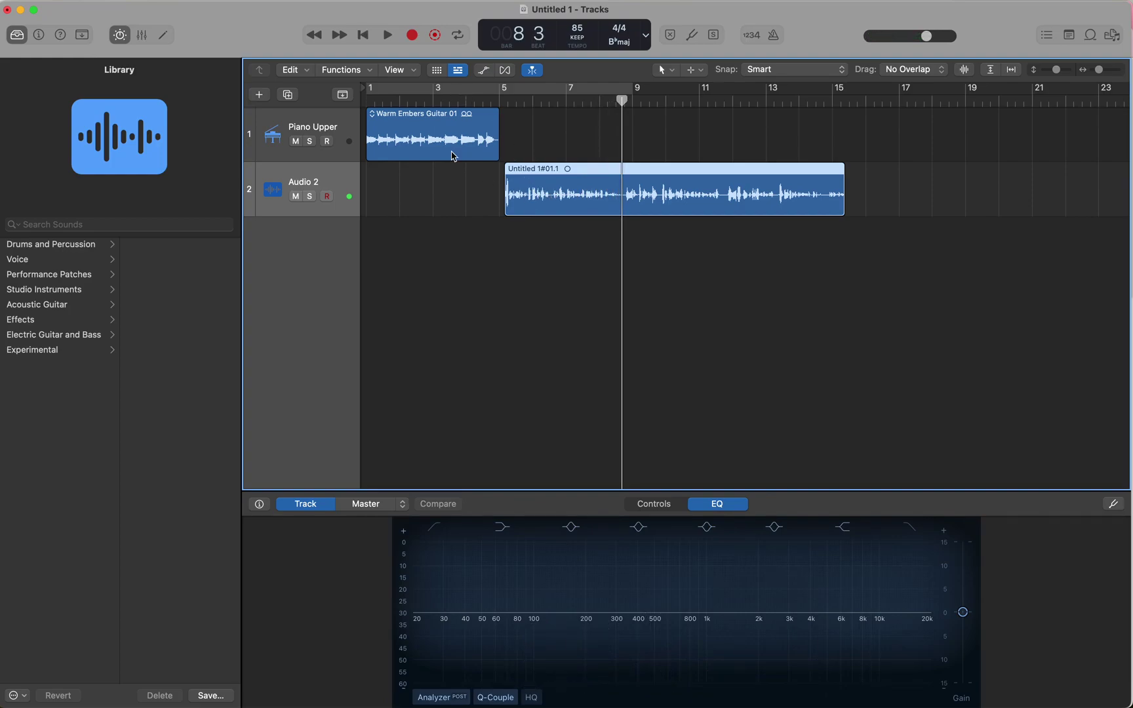
pyautogui.press('XF86MonBrightnessUp')
pyautogui.click(671, 70)
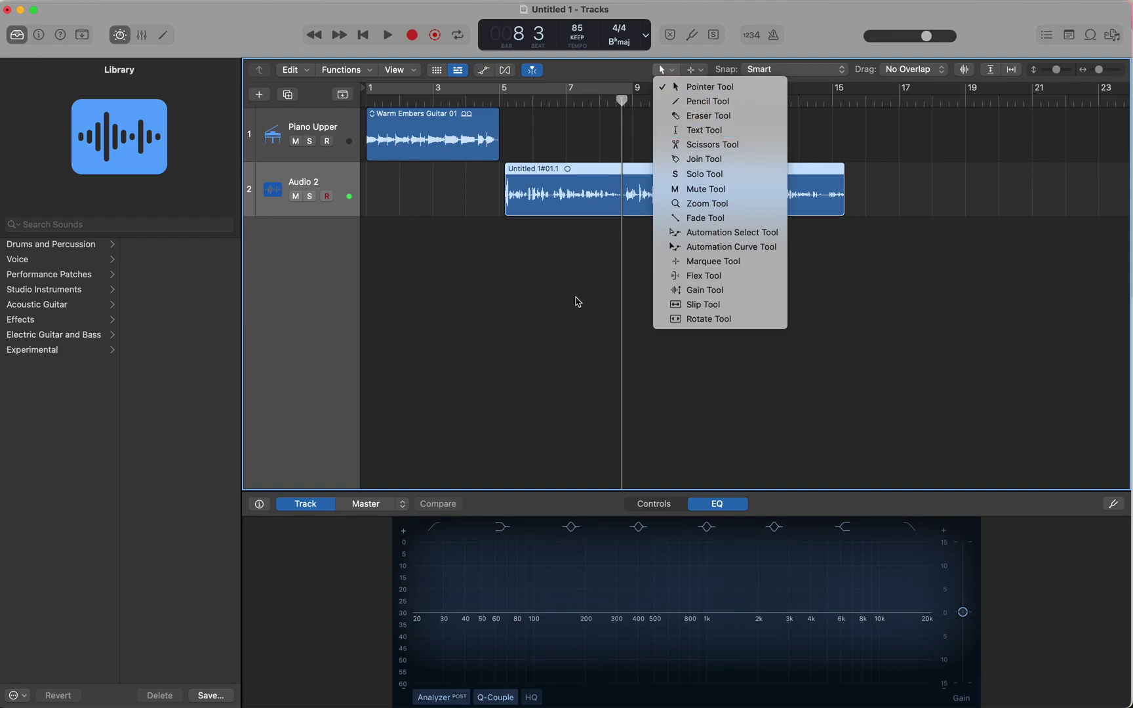
pyautogui.press('Escape')
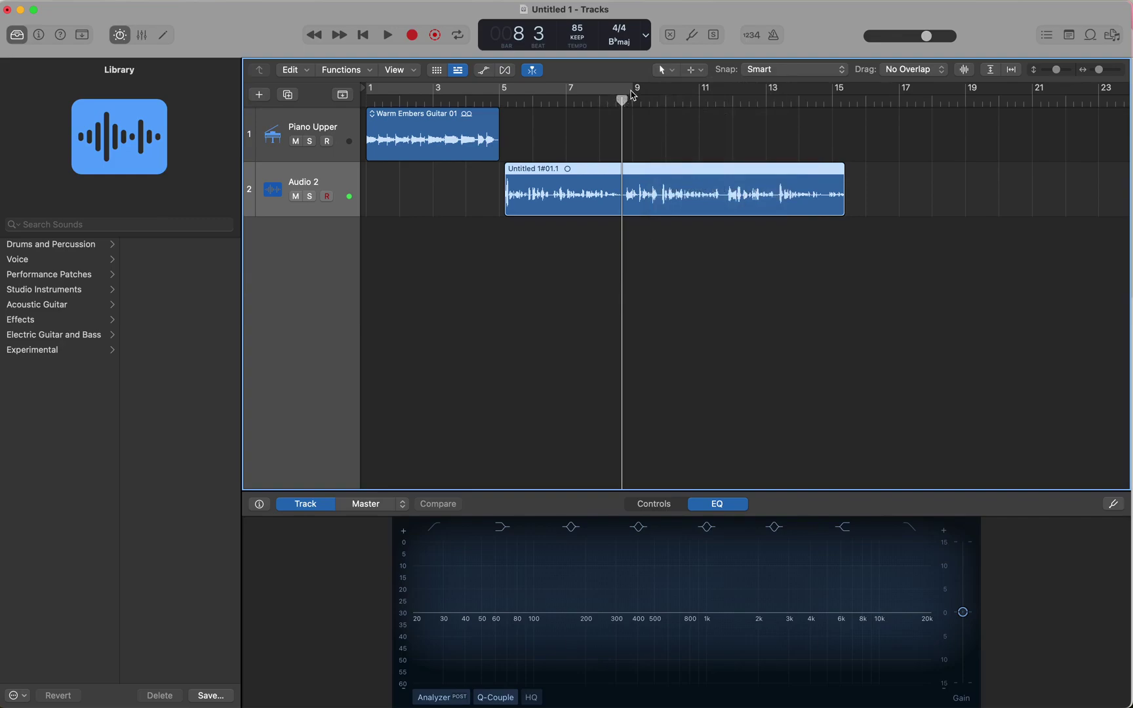
# Step: Turn on the cycle area, extend it from bar 1 to about bar 15, and select the Fade Tool
pyautogui.moveTo(633, 92); pyautogui.dragTo(365, 77)
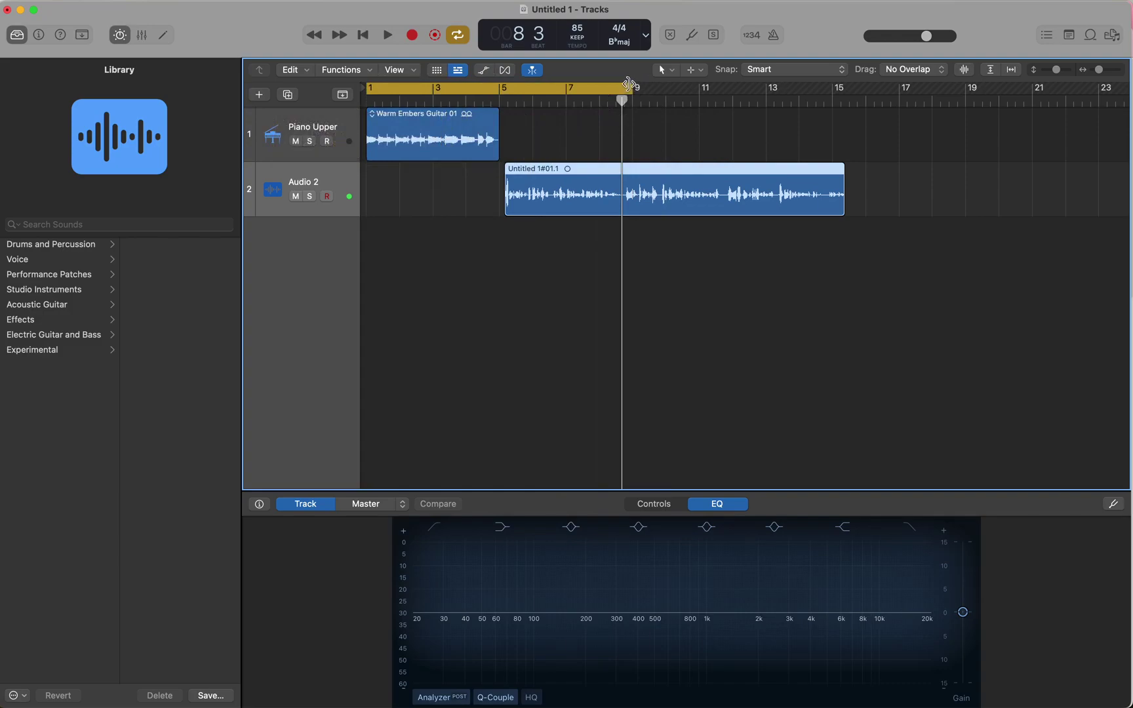
pyautogui.moveTo(631, 84); pyautogui.dragTo(841, 92)
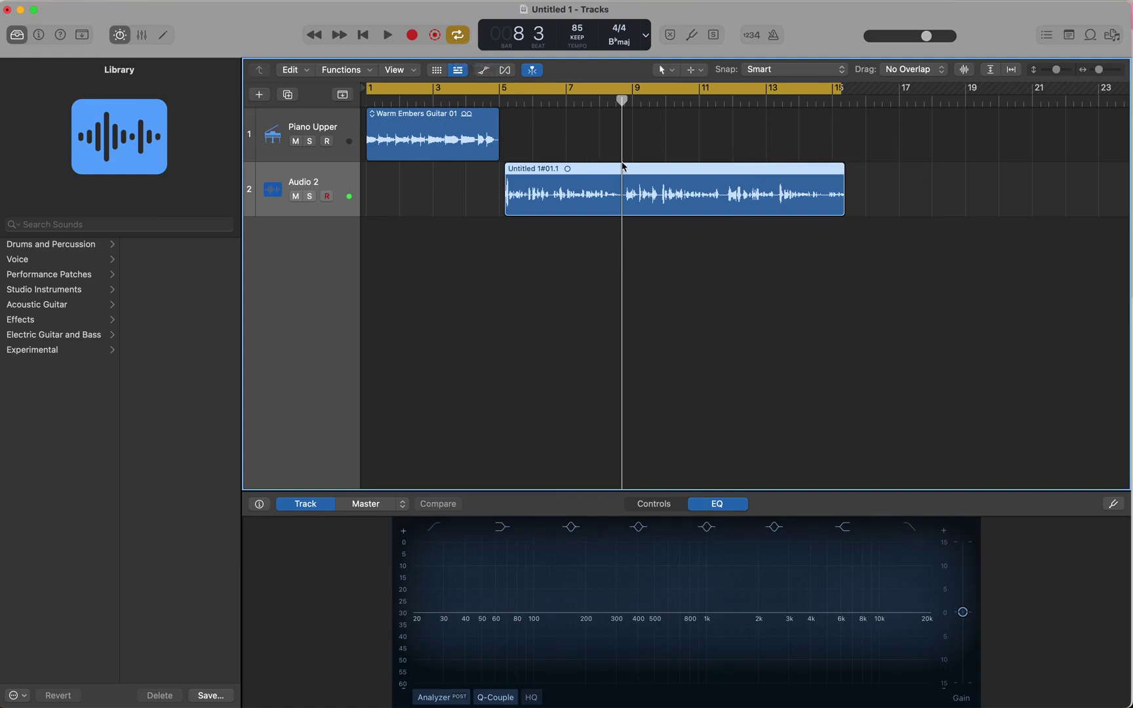
pyautogui.click(671, 70)
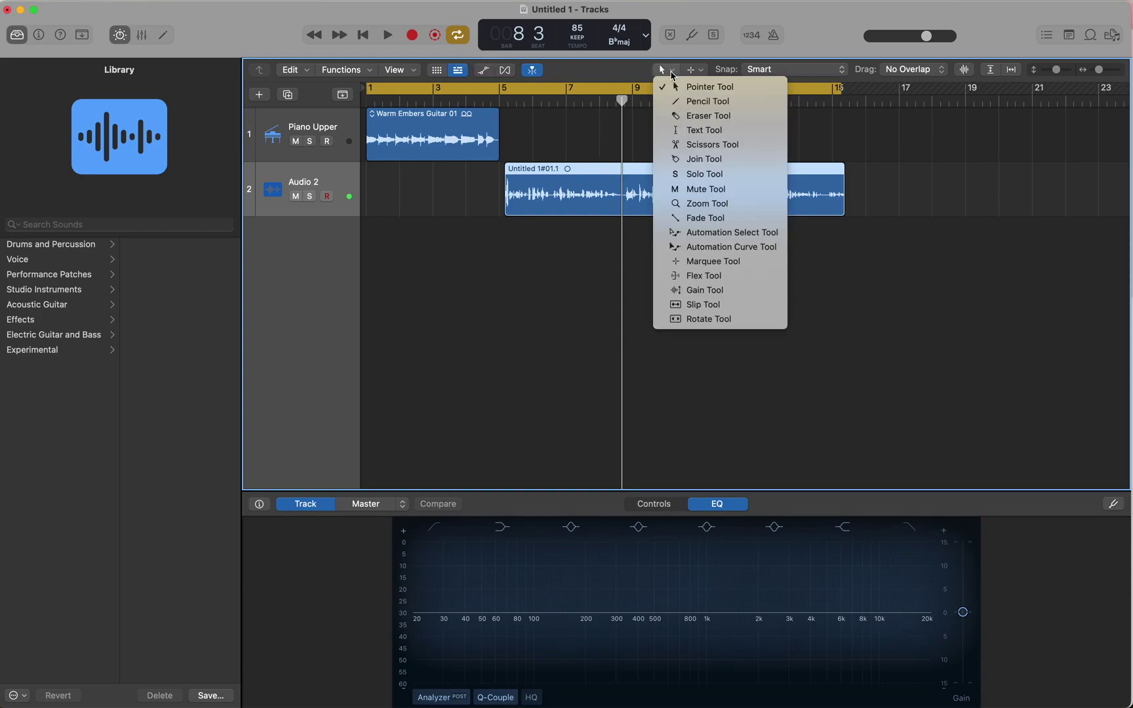
pyautogui.click(709, 219)
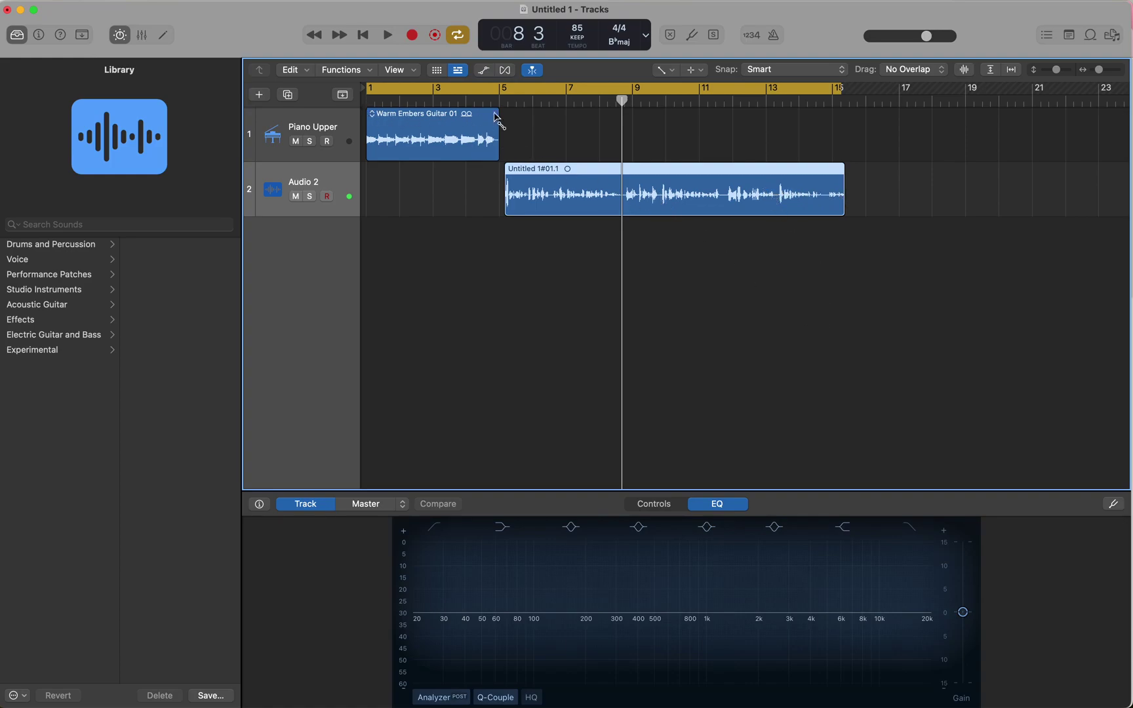
# Step: Play the arrangement from bar 1 with the tracks slightly enlarged, and stop at bar 6 beat 2
pyautogui.moveTo(622, 102); pyautogui.dragTo(344, 95)
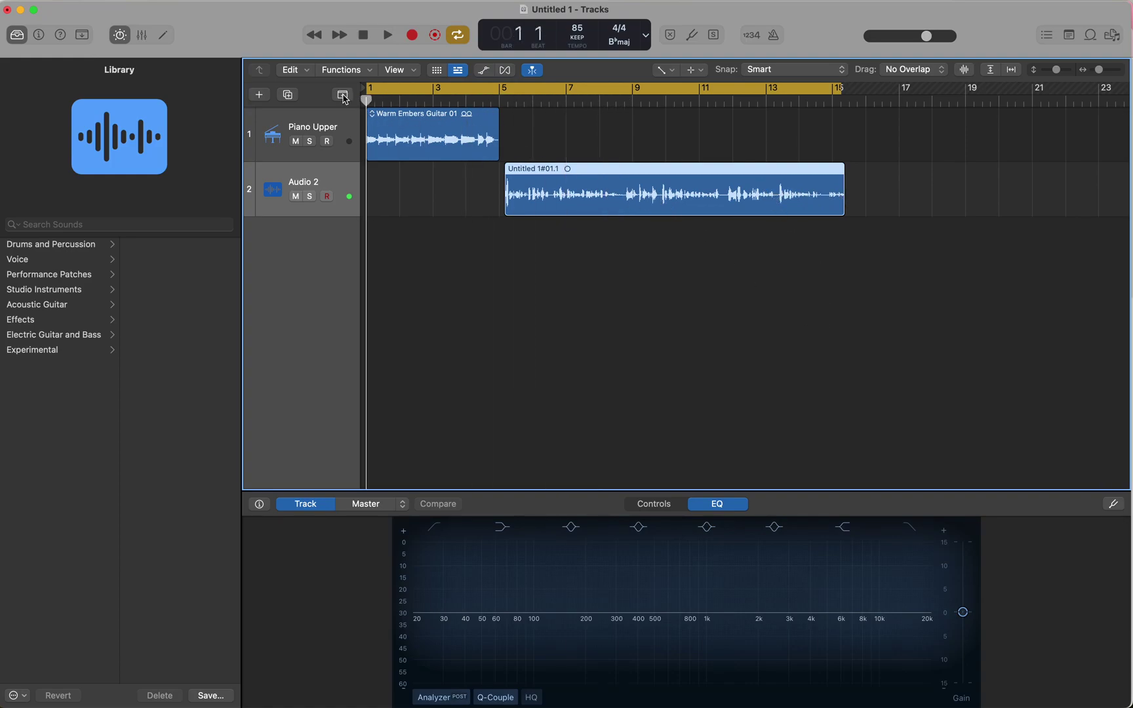
pyautogui.press('space')
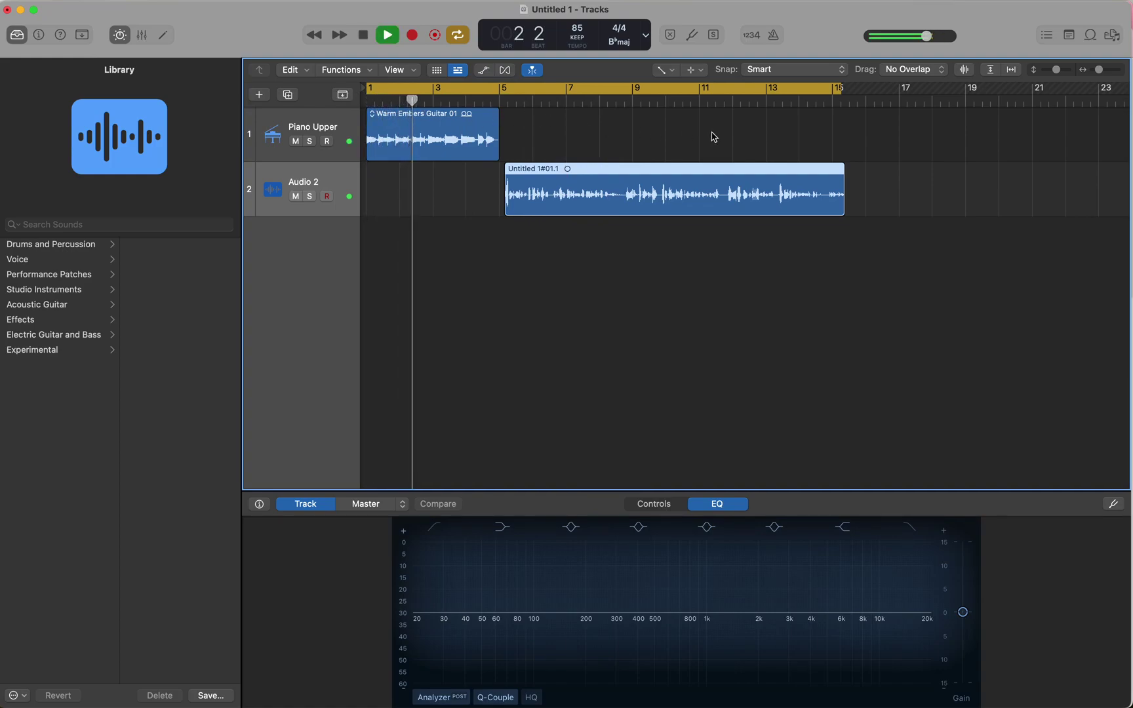
pyautogui.click(1059, 70)
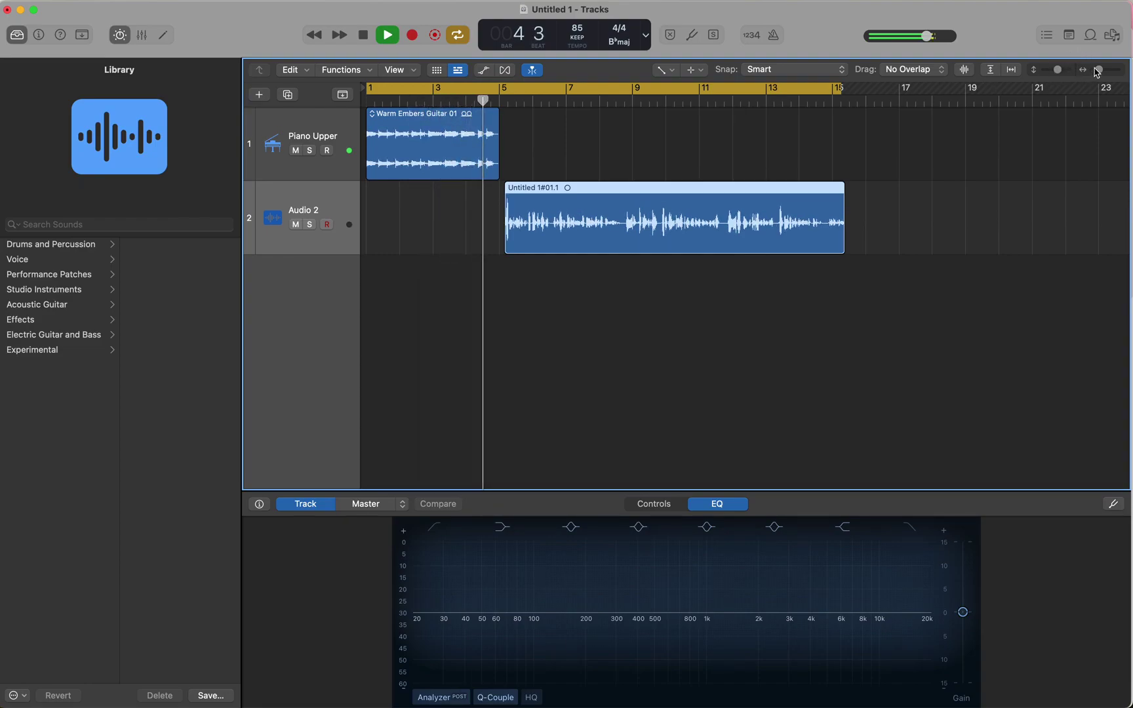
pyautogui.moveTo(1098, 72); pyautogui.dragTo(1099, 73)
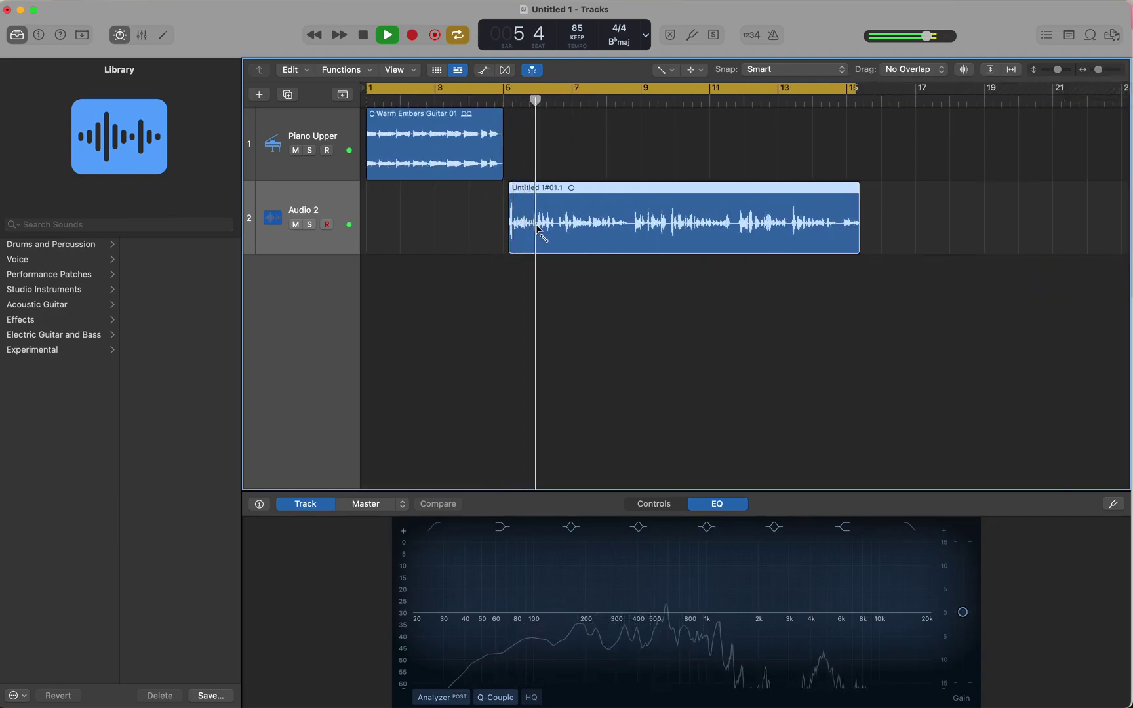
pyautogui.press('space')
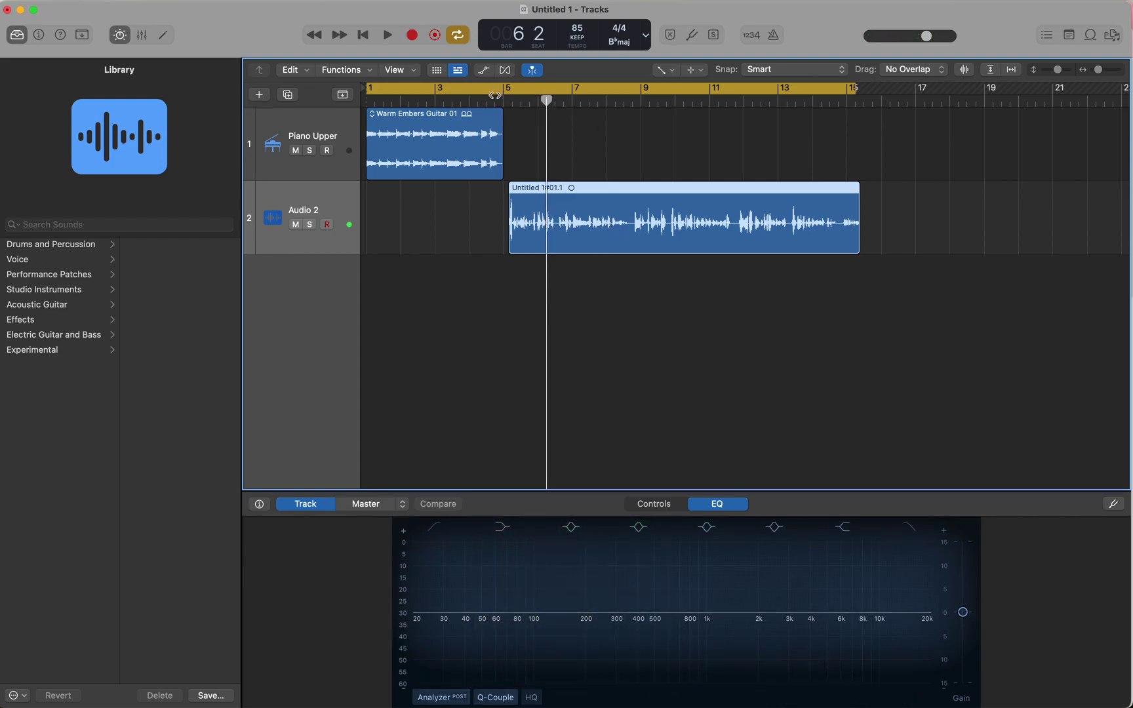
# Step: Play the guitar-to-voice transition from around bar 4, raising the system volume before the repeat playback
pyautogui.moveTo(547, 98); pyautogui.dragTo(493, 100)
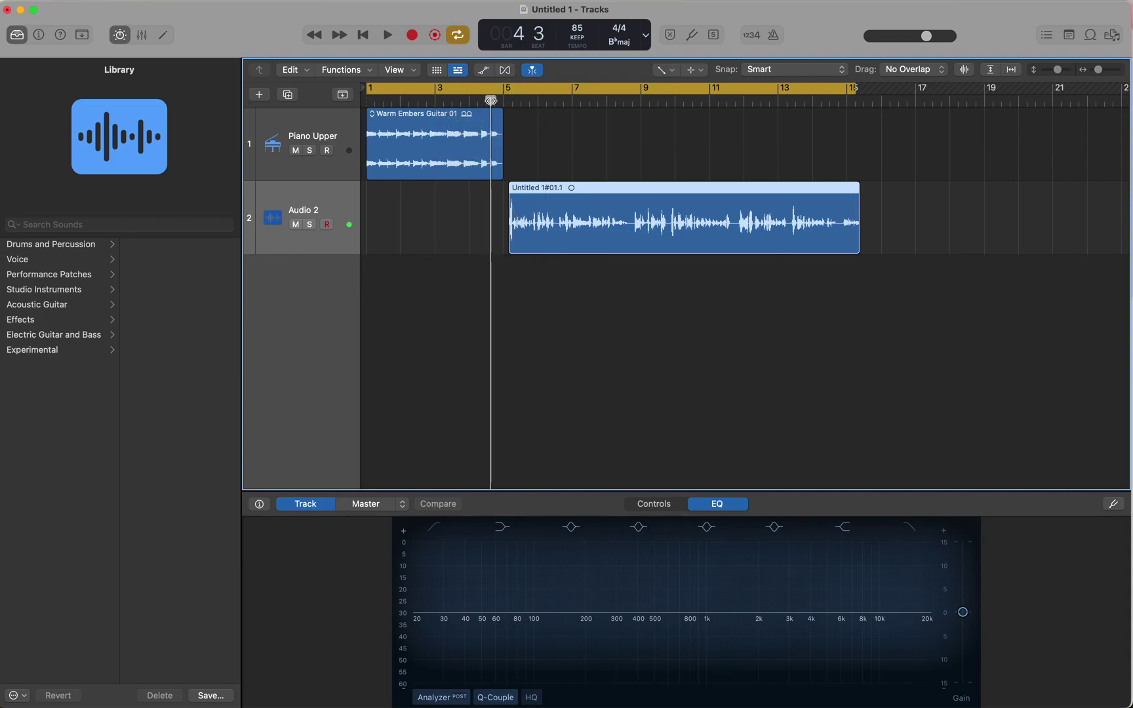
pyautogui.press('space')
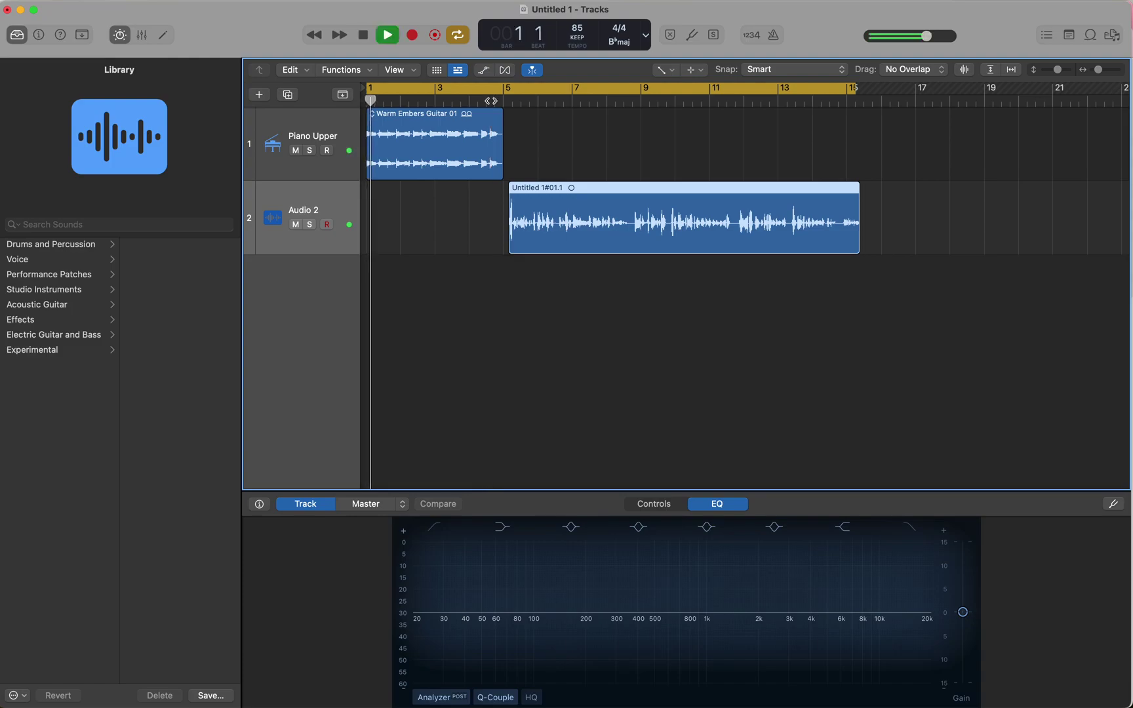
pyautogui.click(498, 100)
pyautogui.press('space')
pyautogui.click(469, 100)
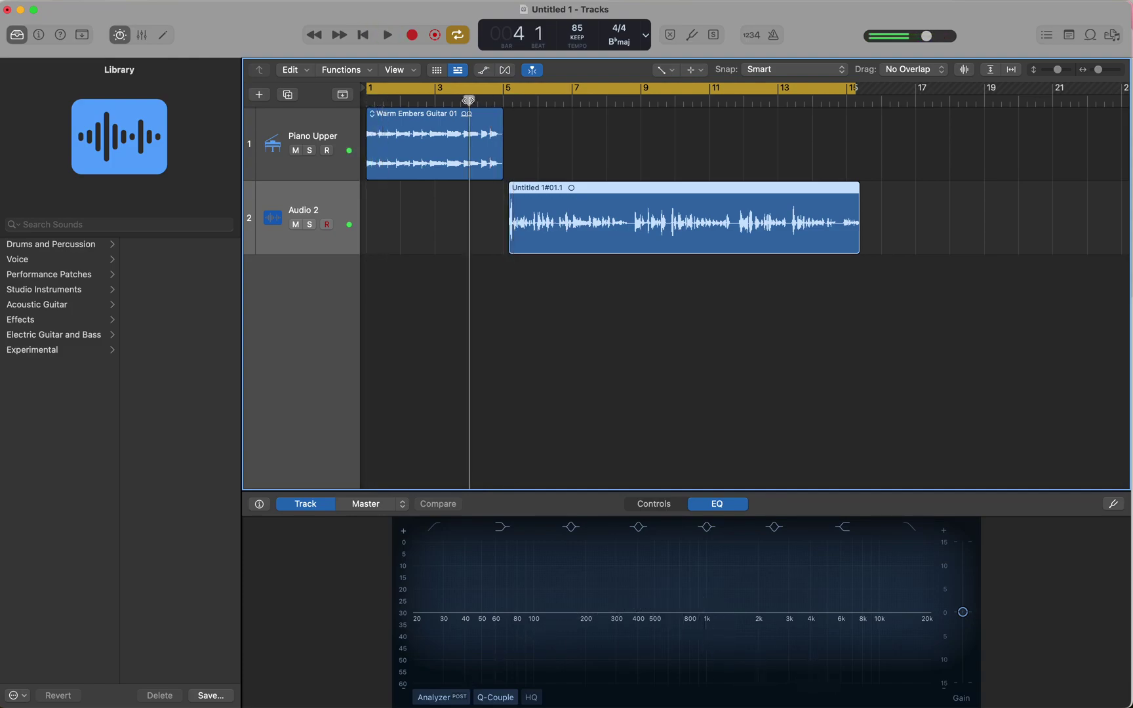
pyautogui.press('XF86AudioRaiseVolume')
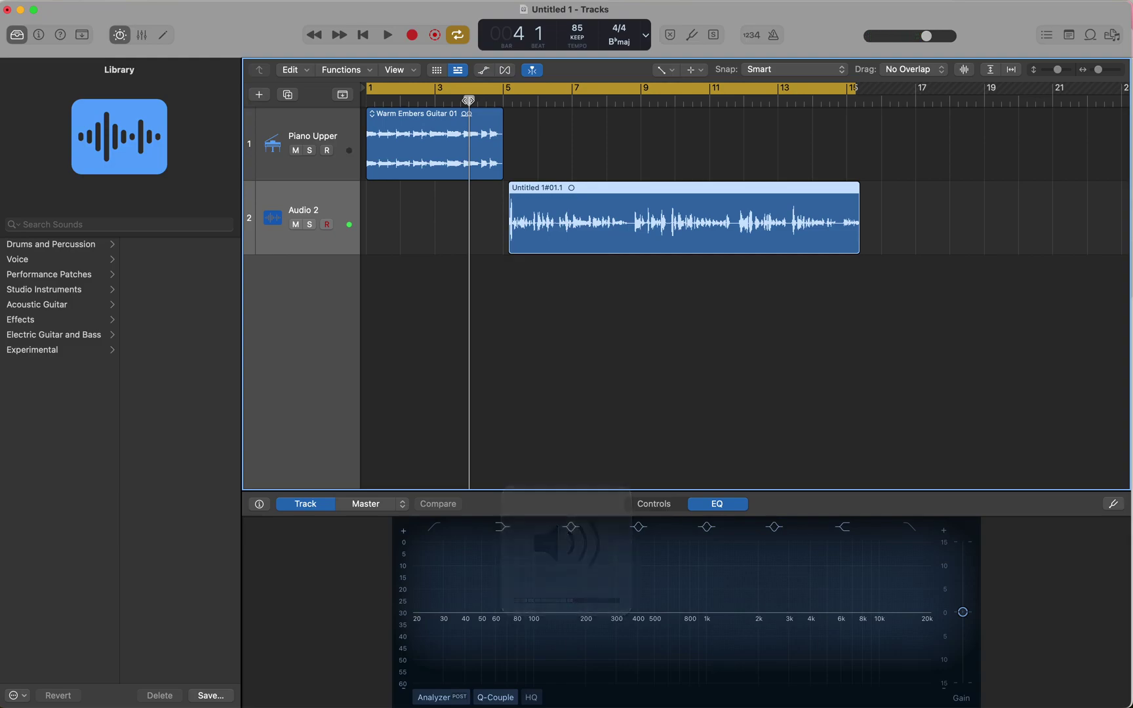
pyautogui.press('space')
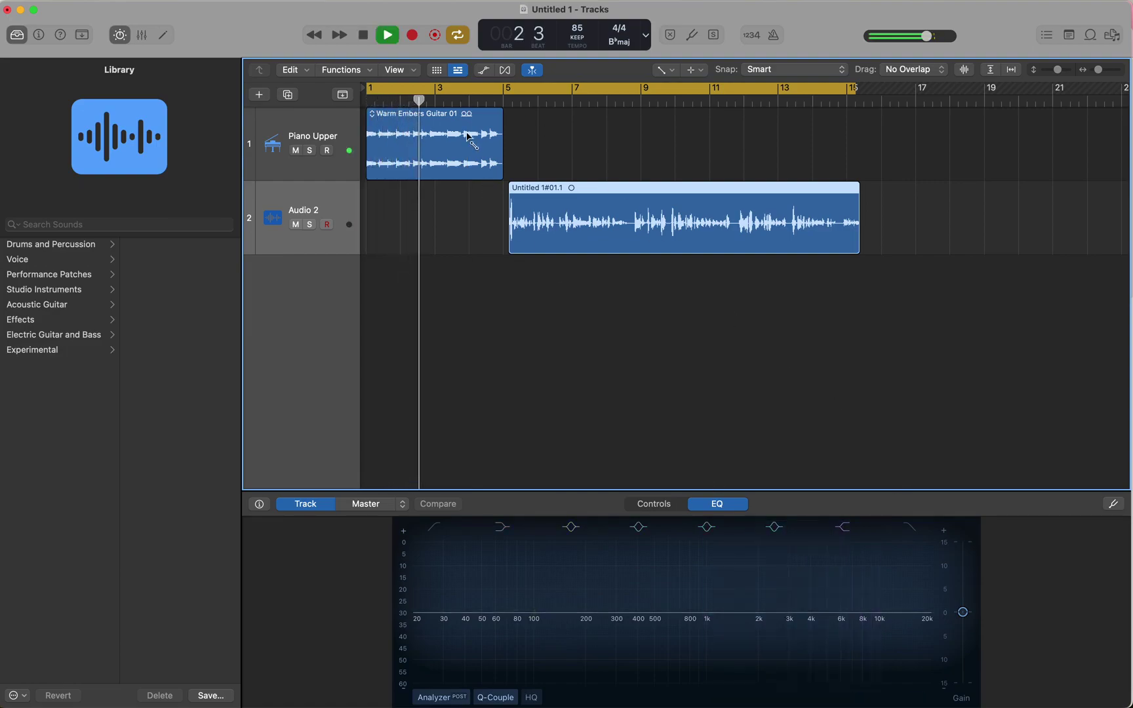
pyautogui.click(526, 309)
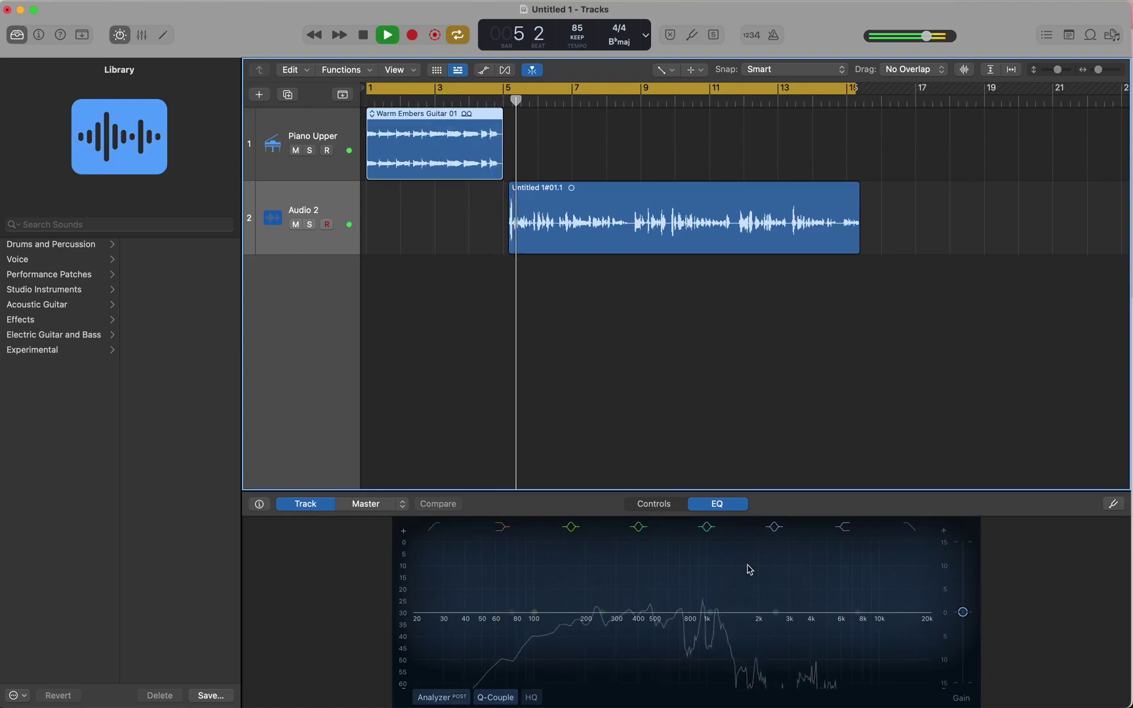
# Step: Raise the voice track's overall EQ gain to +12.2 dB and play the transition from around bar 4
pyautogui.moveTo(964, 613)
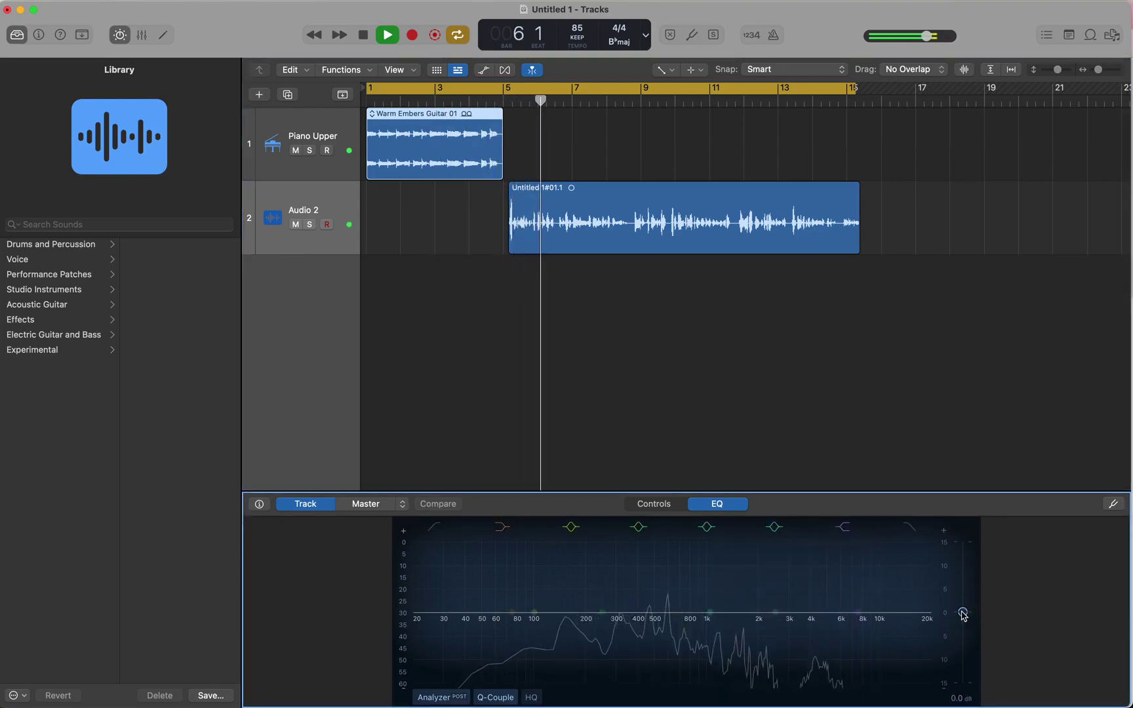
pyautogui.press('space')
pyautogui.moveTo(964, 613); pyautogui.dragTo(962, 579)
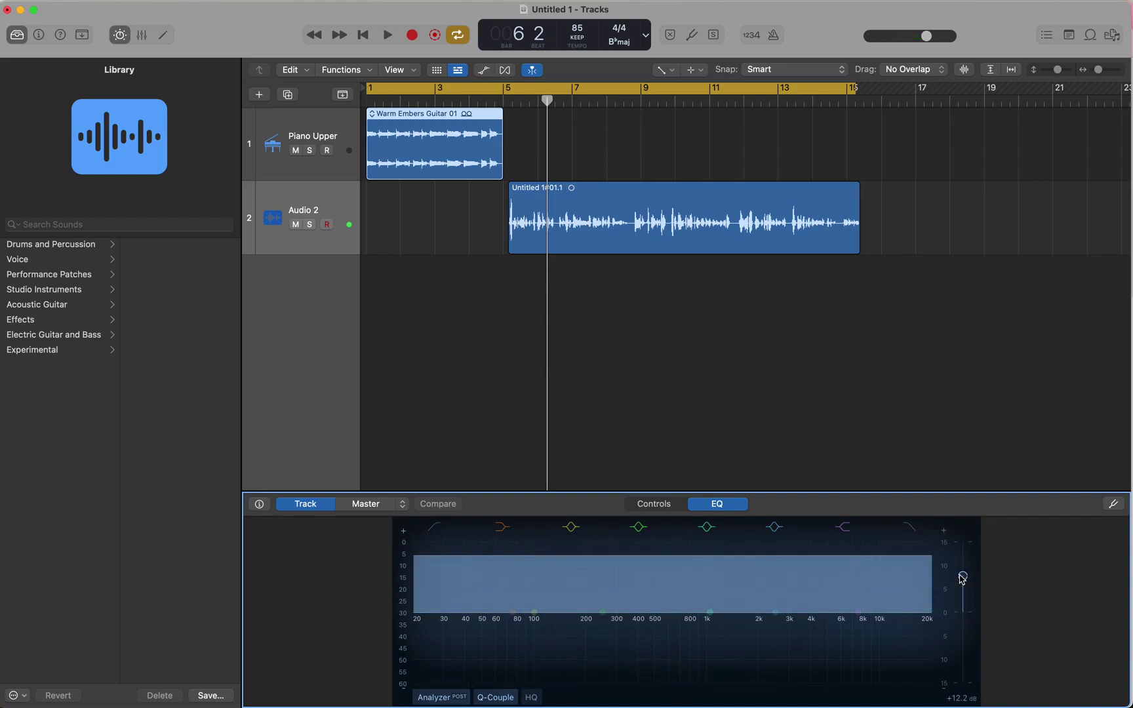
pyautogui.click(570, 114)
pyautogui.click(488, 100)
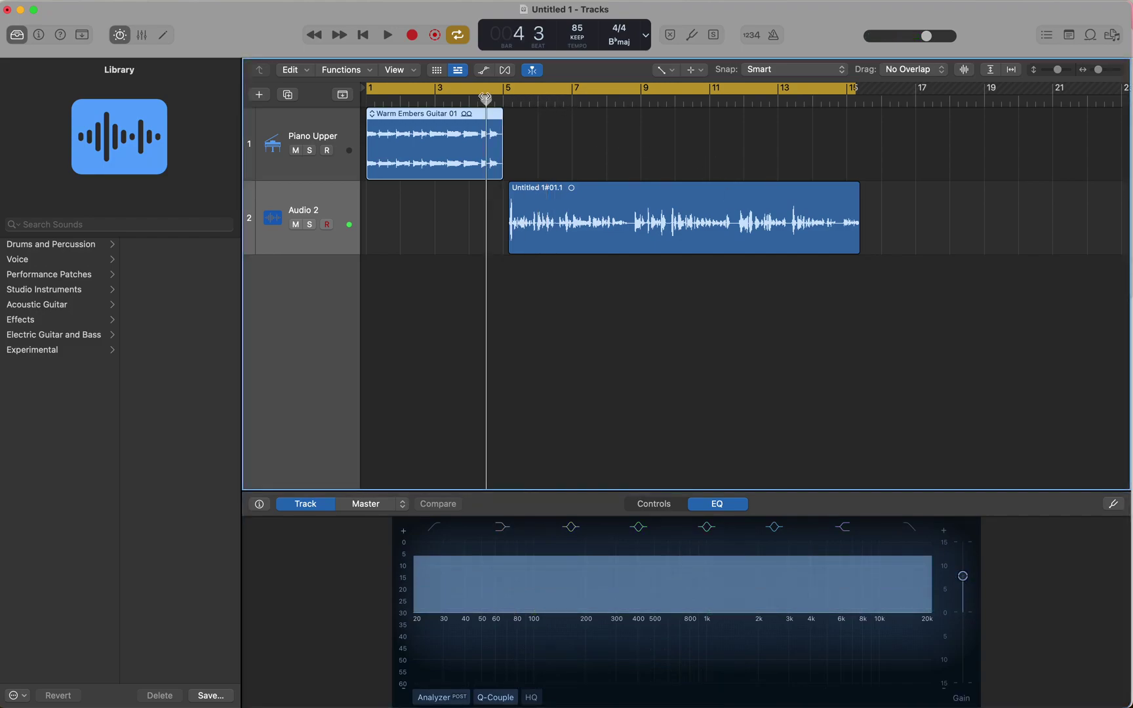
pyautogui.press('space')
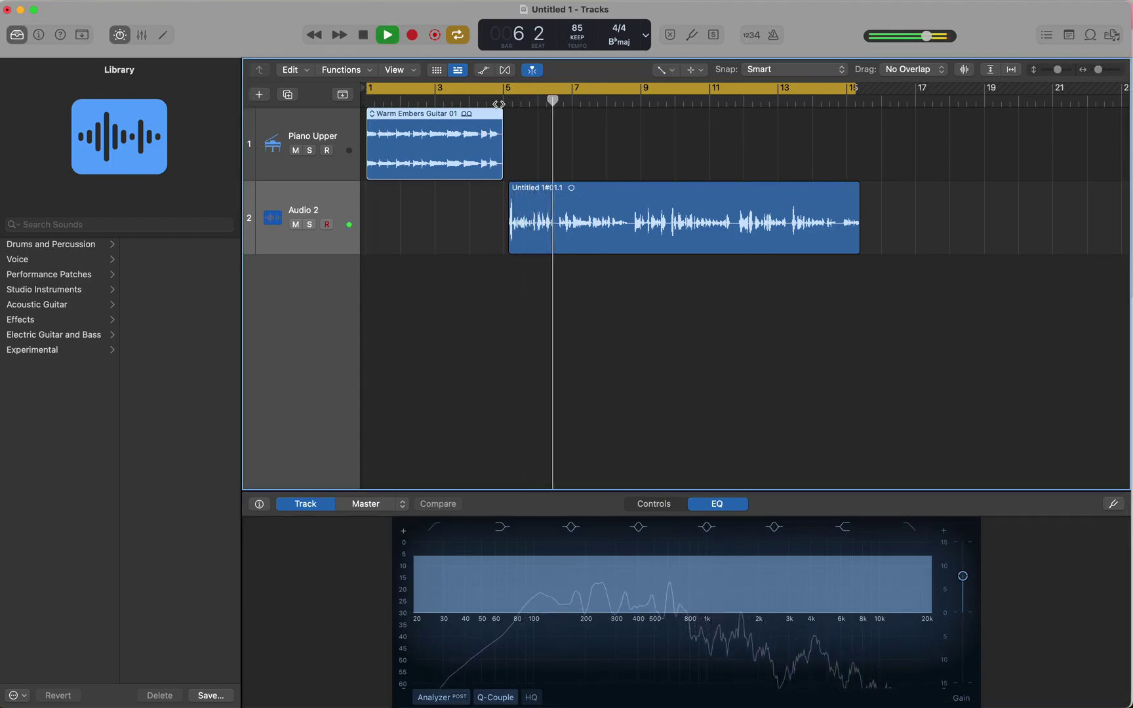
pyautogui.press('space')
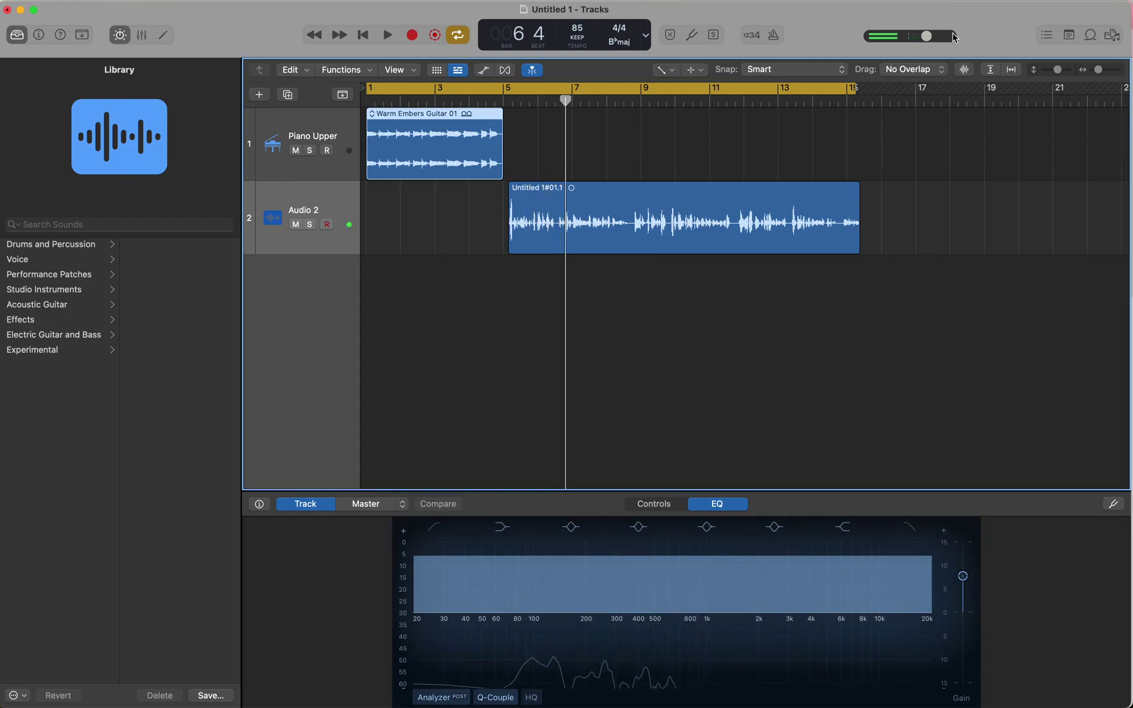
# Step: Lower the voice track's overall EQ gain to +3.0 dB, play the narration, and trim the gain to +2.2 dB
pyautogui.click(832, 528)
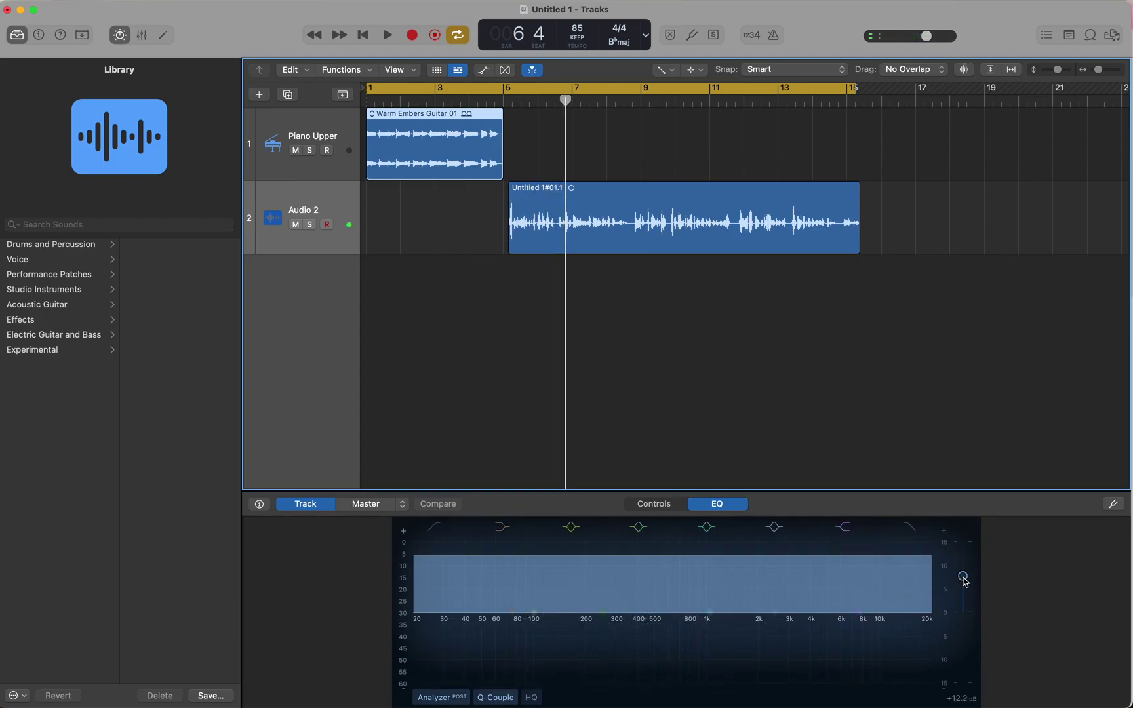
pyautogui.moveTo(963, 580); pyautogui.dragTo(963, 607)
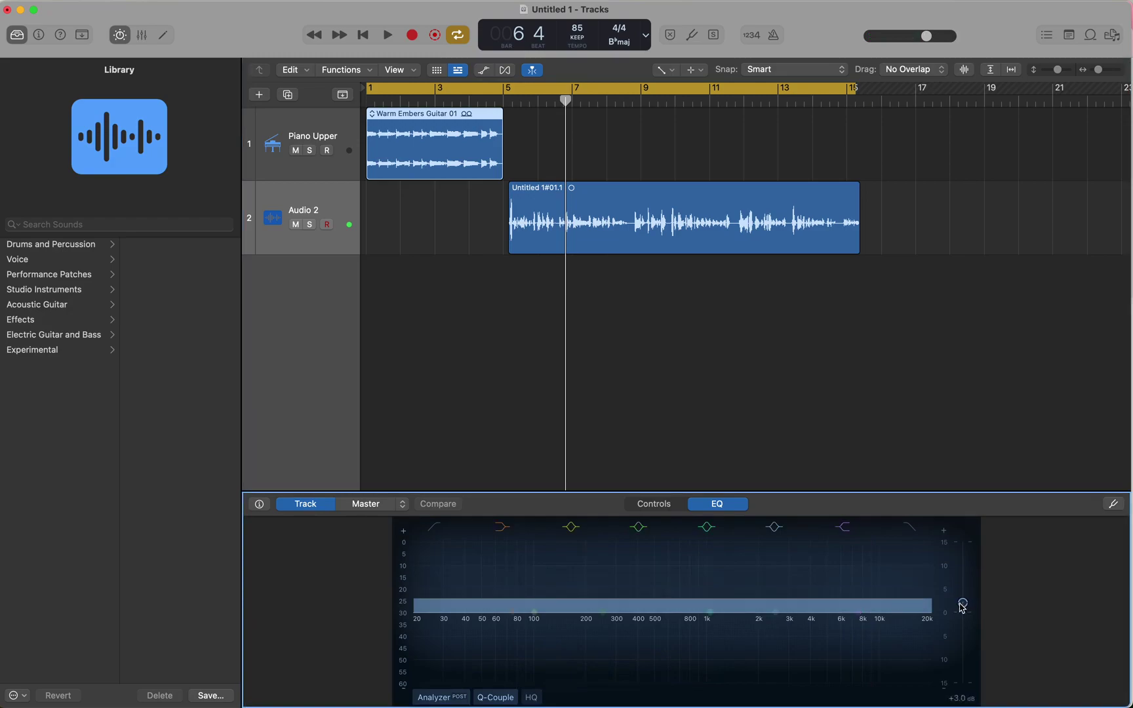
pyautogui.moveTo(568, 103); pyautogui.dragTo(436, 89)
pyautogui.press('space')
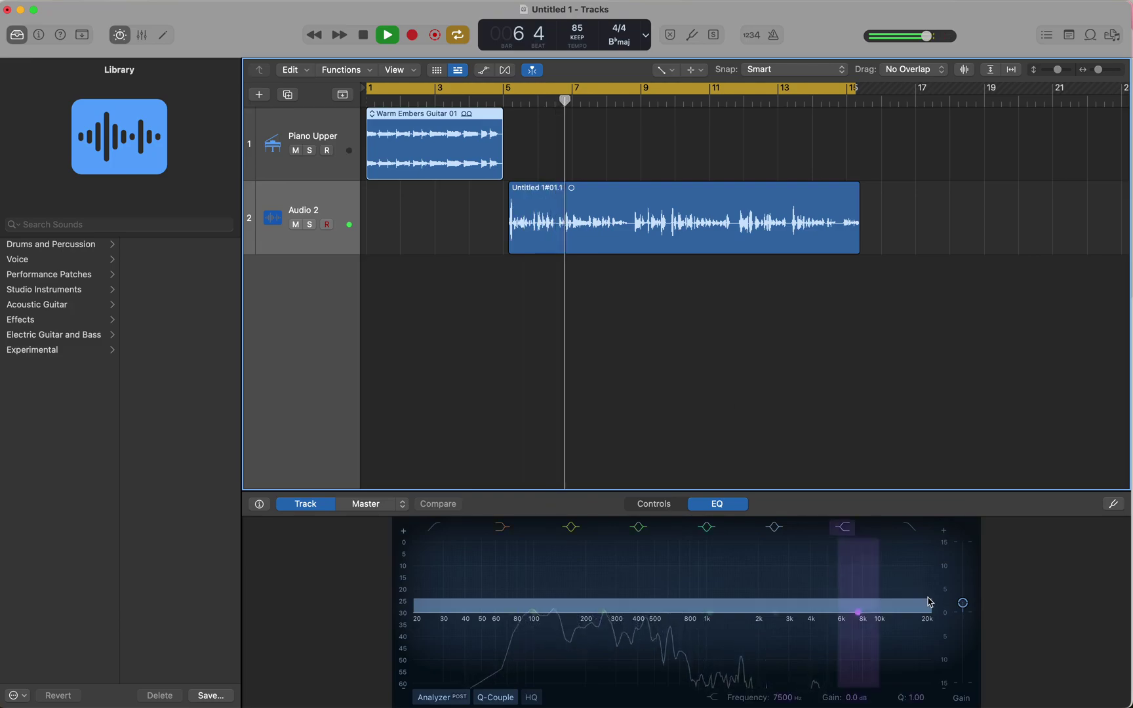
pyautogui.moveTo(963, 607)
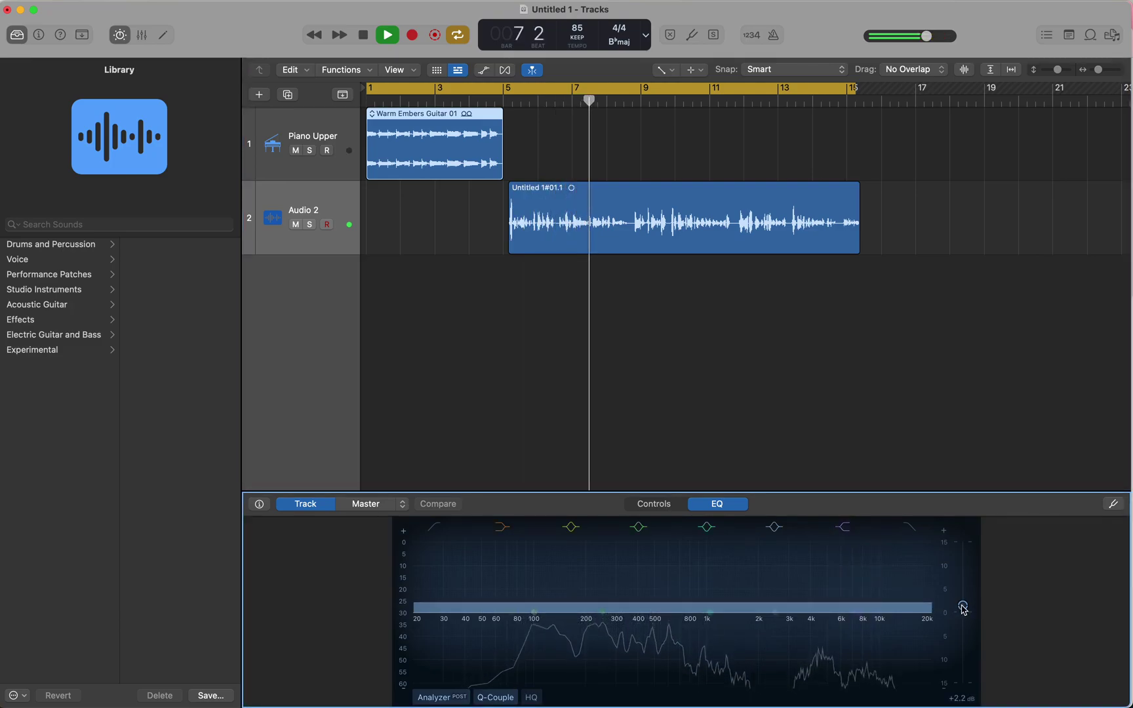
pyautogui.press('space')
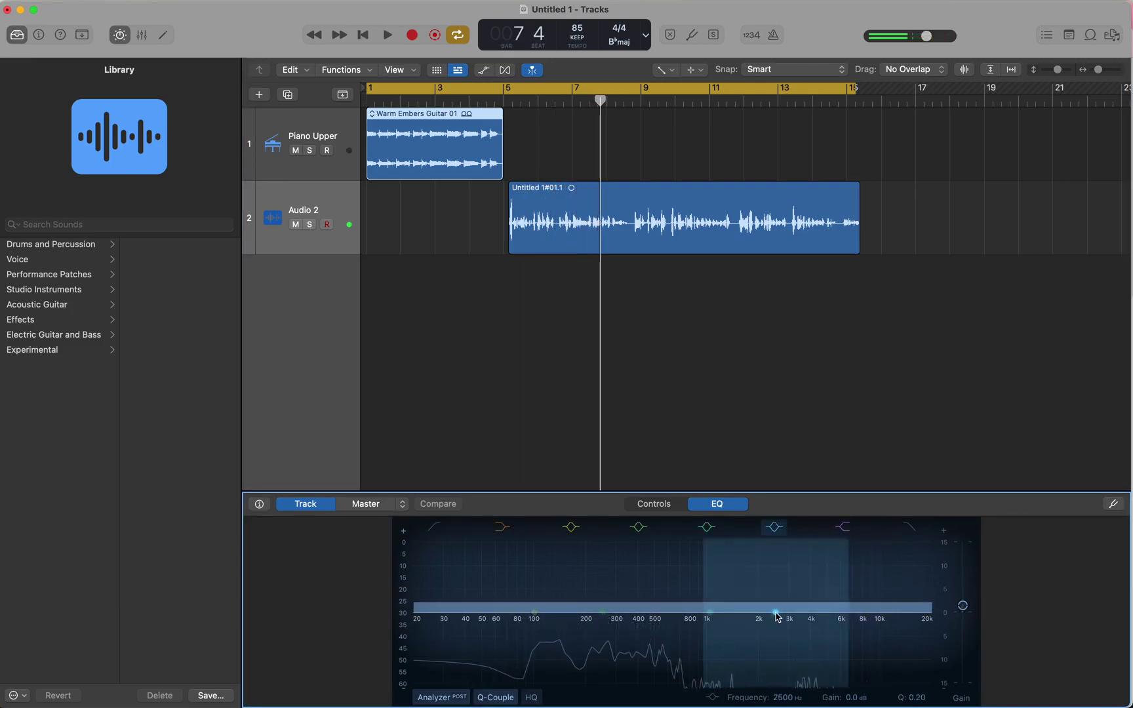
# Step: Move the 2500 Hz EQ band to 9900 Hz at +8.0 dB and add a low cut at 102 Hz
pyautogui.moveTo(776, 616); pyautogui.dragTo(881, 570)
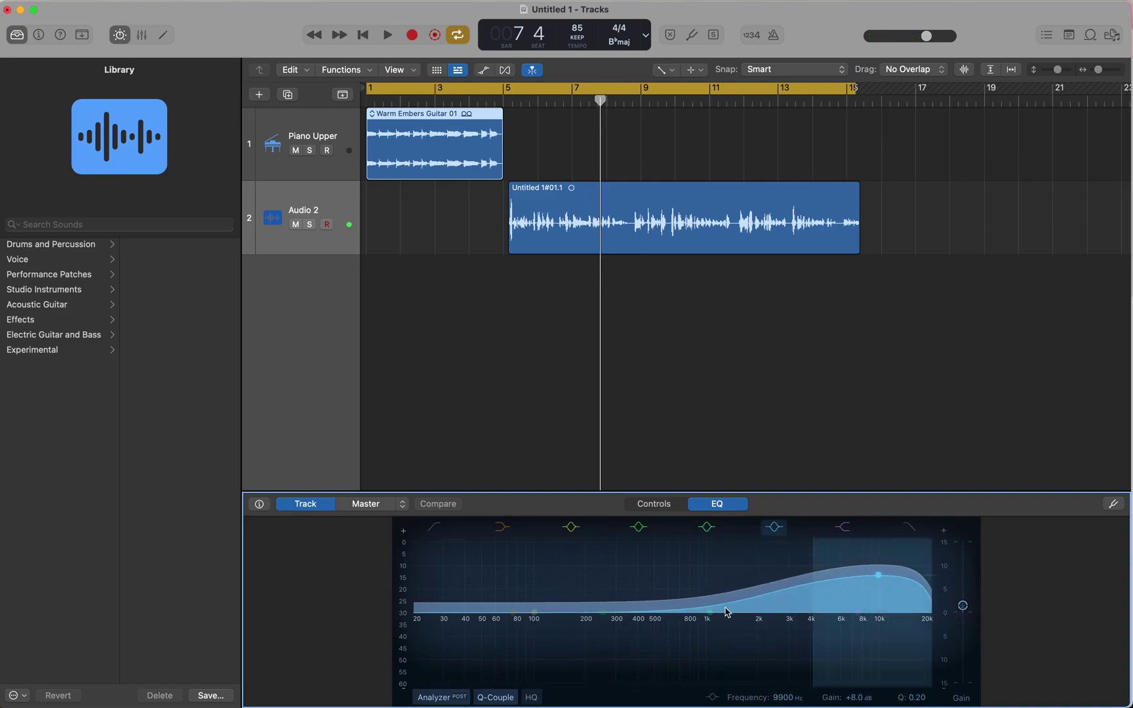
pyautogui.moveTo(535, 613); pyautogui.dragTo(463, 612)
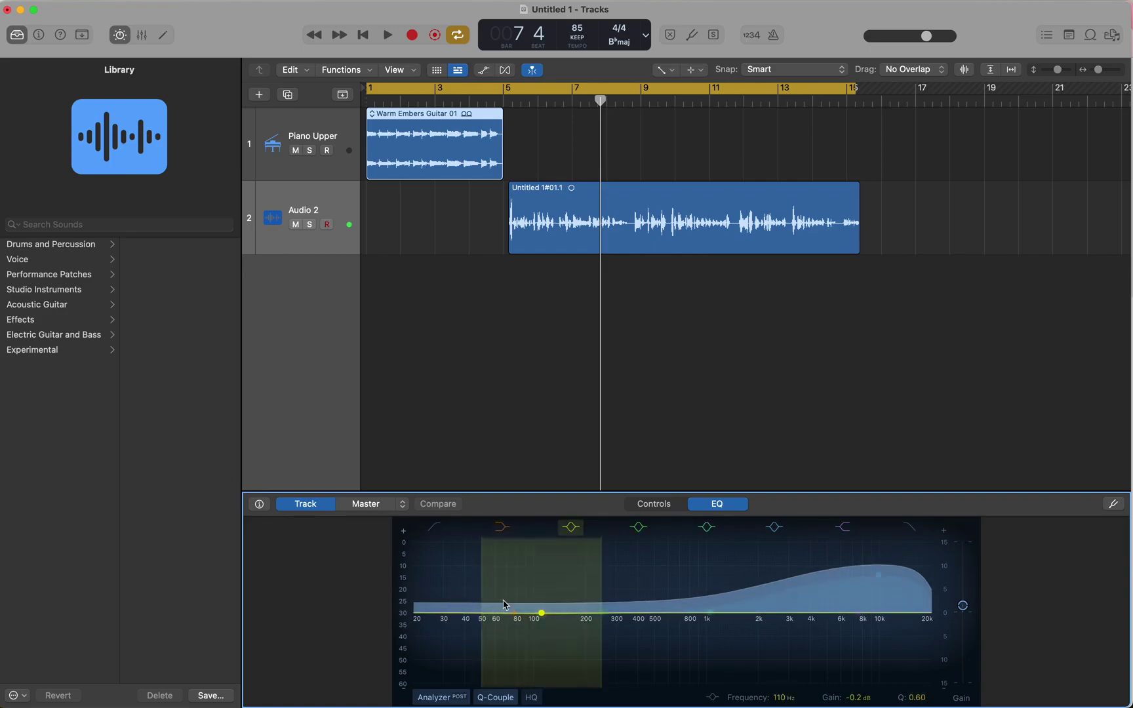
pyautogui.click(431, 528)
pyautogui.moveTo(415, 628); pyautogui.dragTo(540, 701)
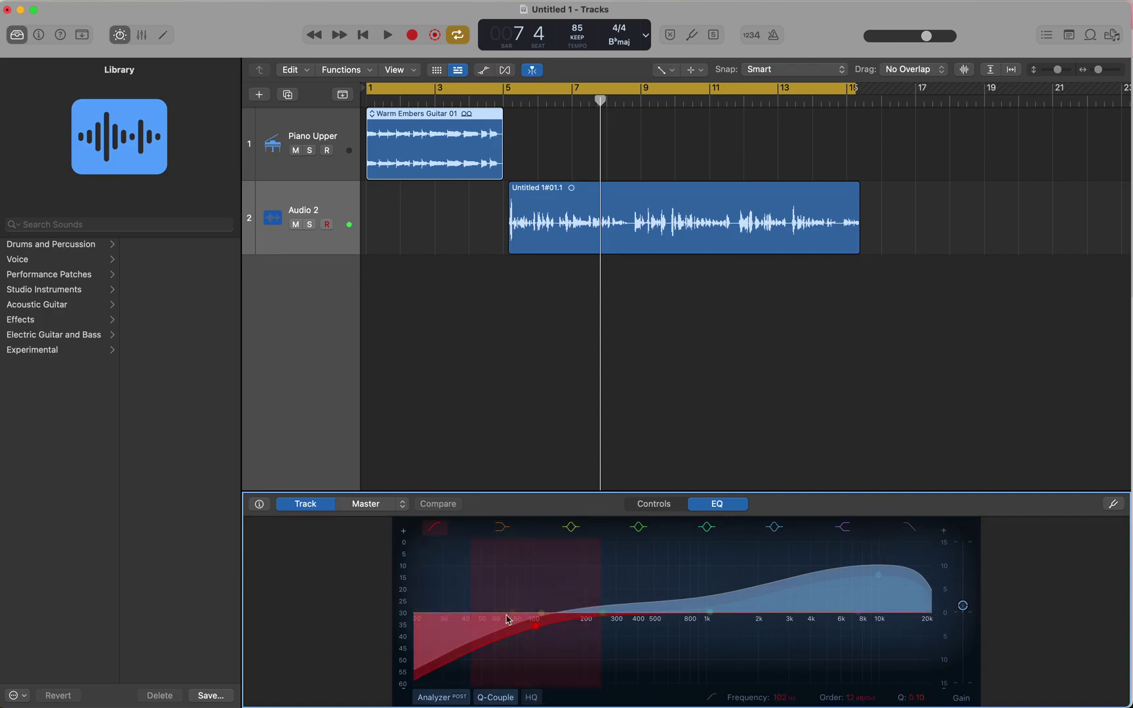
# Step: While playing the narration from bar 5, boost the low-mid EQ band by 4.6 dB at 418 Hz and soften the high-frequency boost
pyautogui.moveTo(600, 102); pyautogui.dragTo(509, 101)
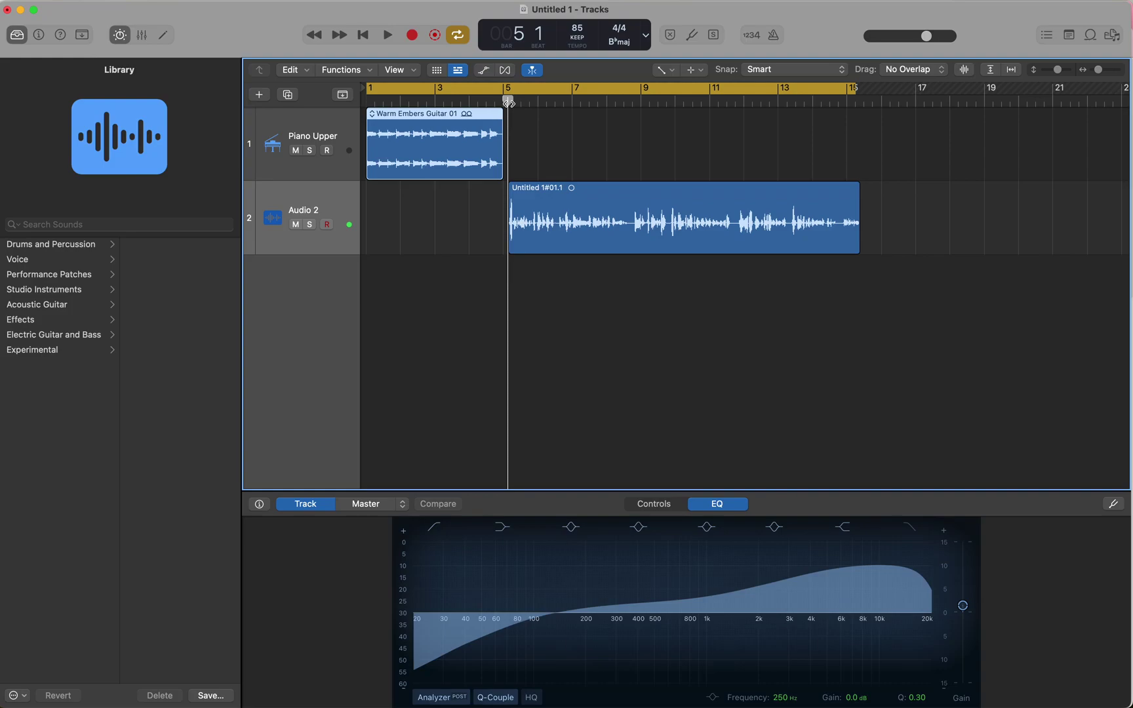
pyautogui.press('space')
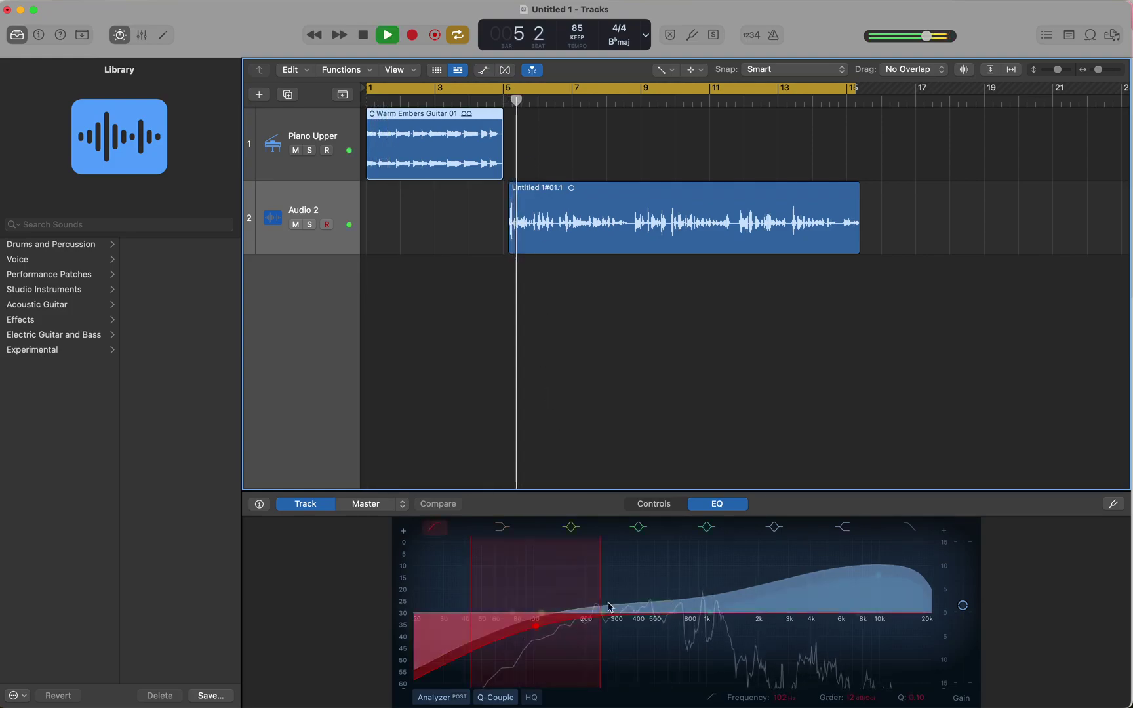
pyautogui.moveTo(604, 614); pyautogui.dragTo(641, 591)
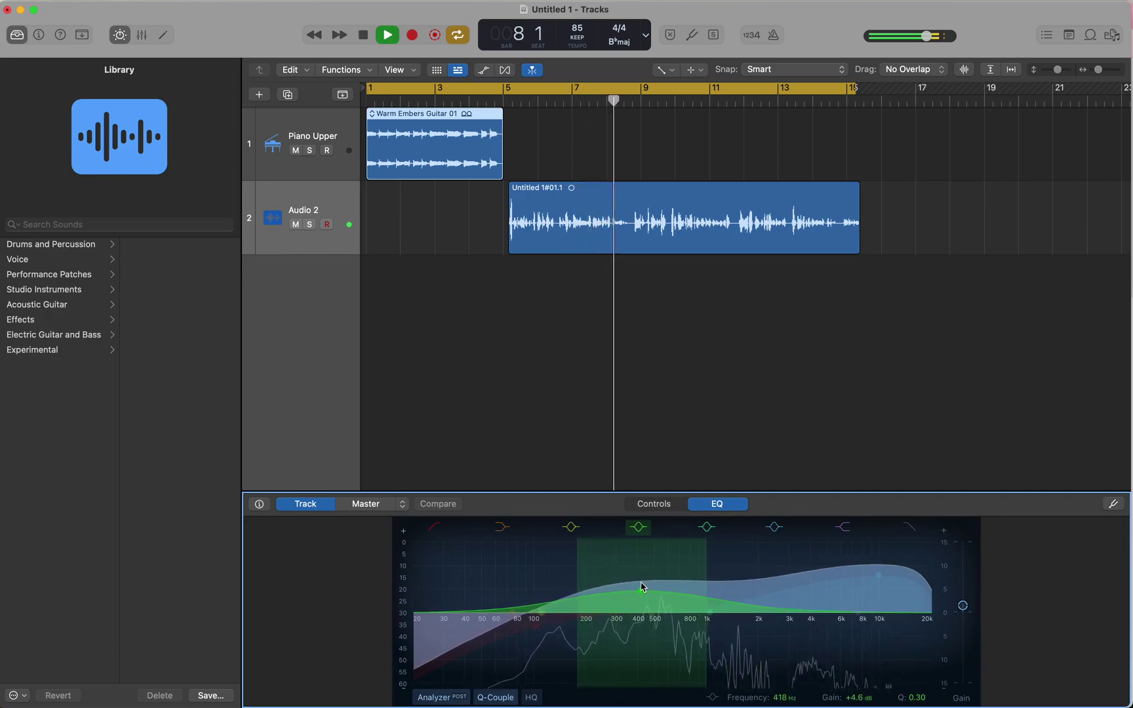
pyautogui.moveTo(878, 576); pyautogui.dragTo(904, 587)
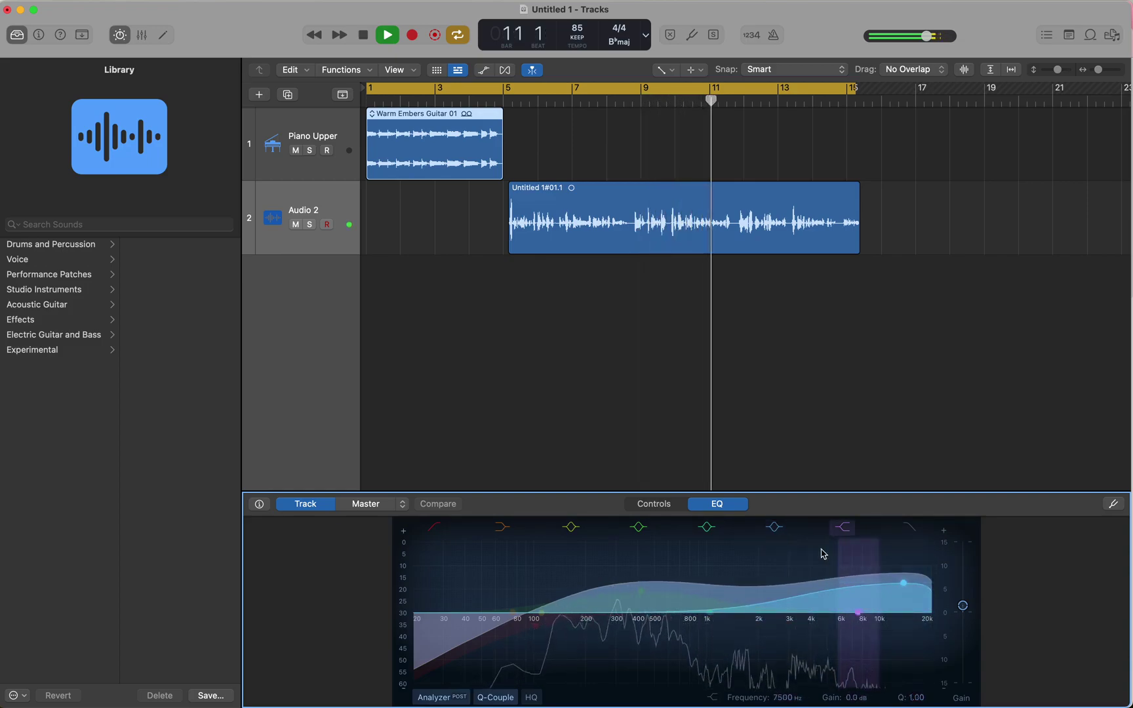
pyautogui.press('space')
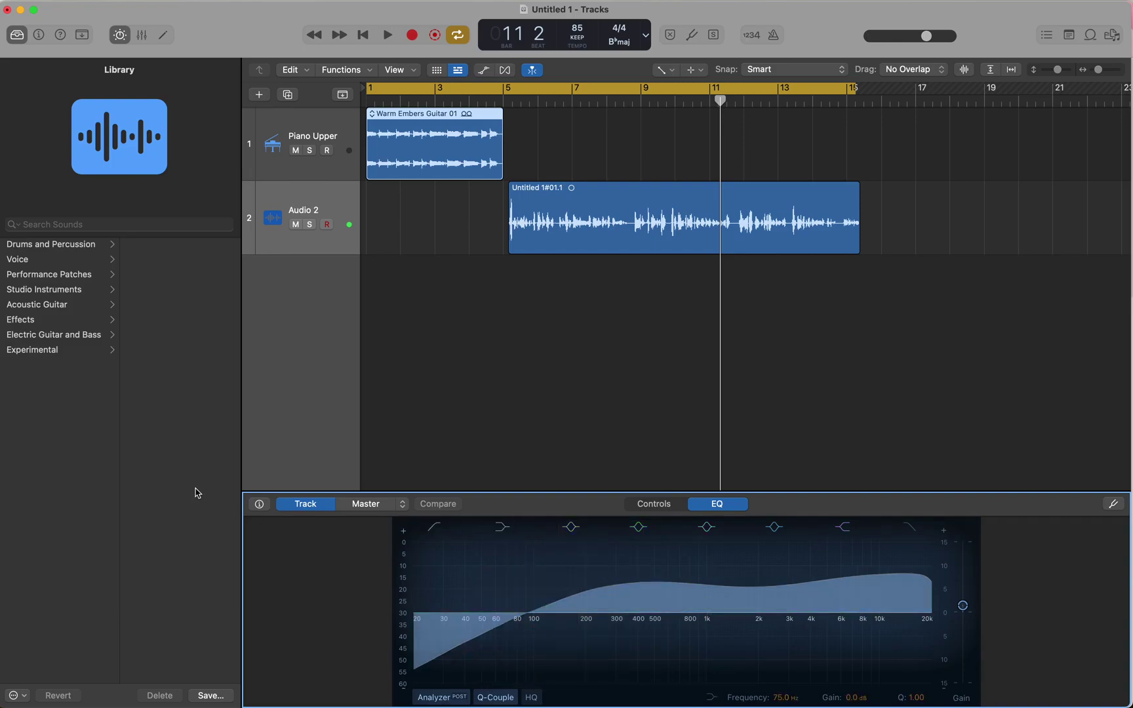
# Step: Apply the Narration Vocal patch from the Voice sounds to the voice track and play it from near the end of the guitar
pyautogui.click(64, 261)
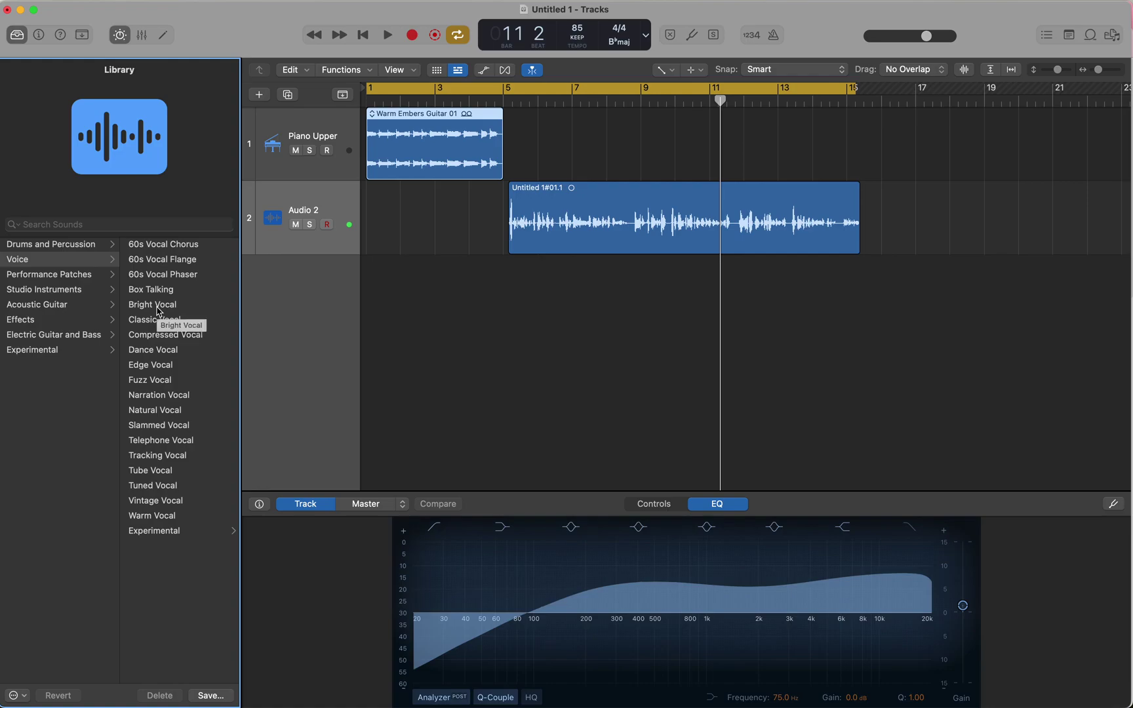
pyautogui.click(168, 395)
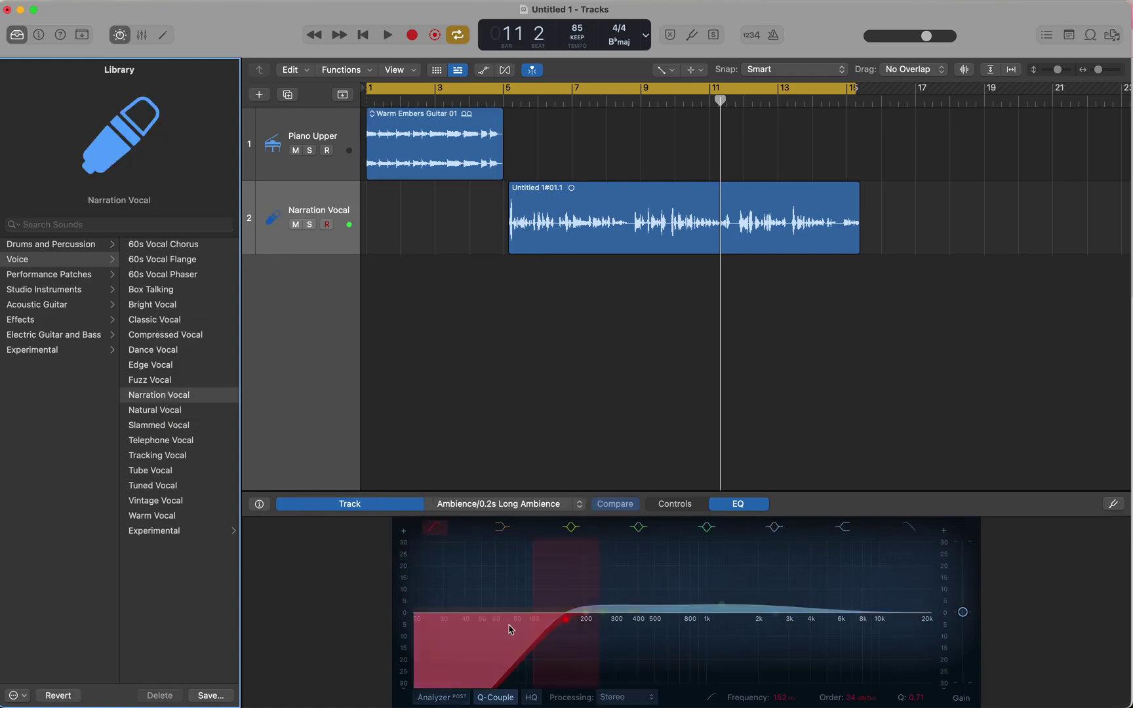
pyautogui.click(504, 102)
pyautogui.press('space')
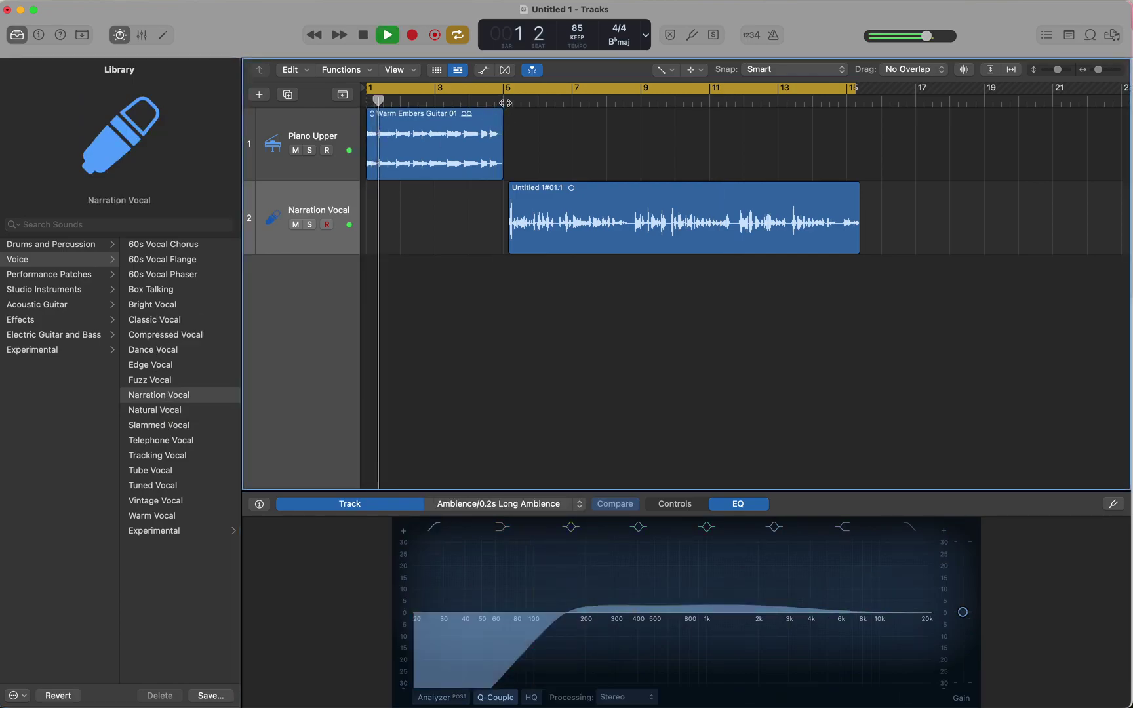
pyautogui.click(494, 100)
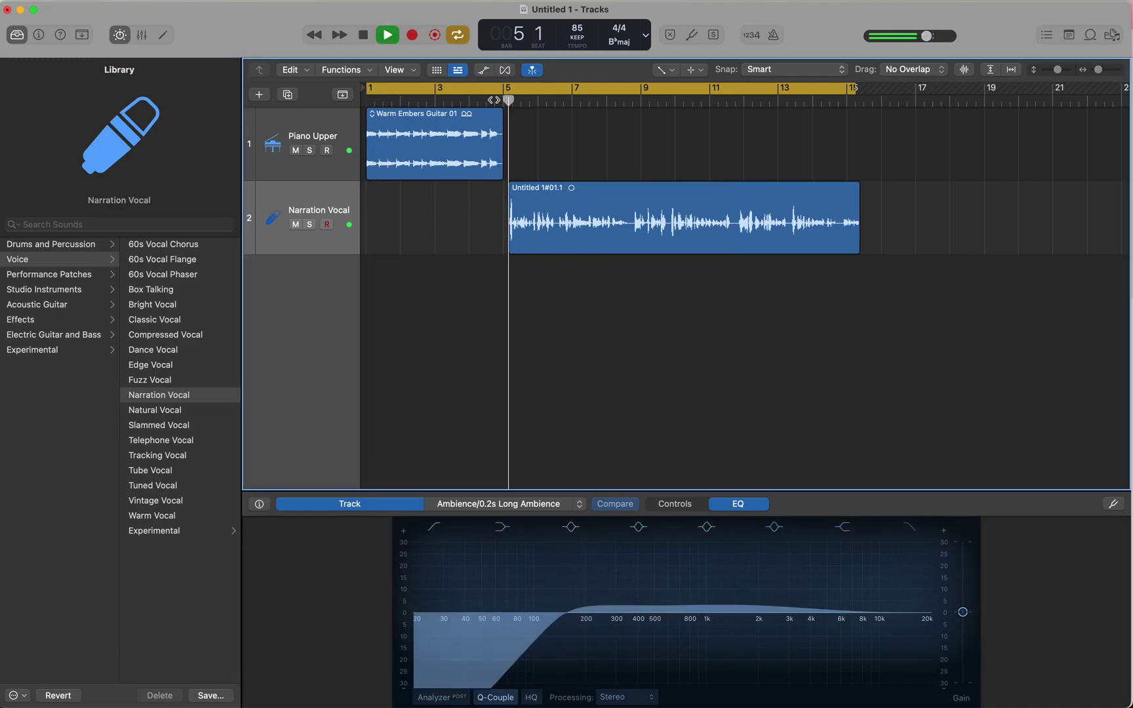
# Step: Audition the Natural Vocal, Tube Vocal, Vintage Vocal and Warm Vocal patches on the voice track during playback
pyautogui.click(161, 413)
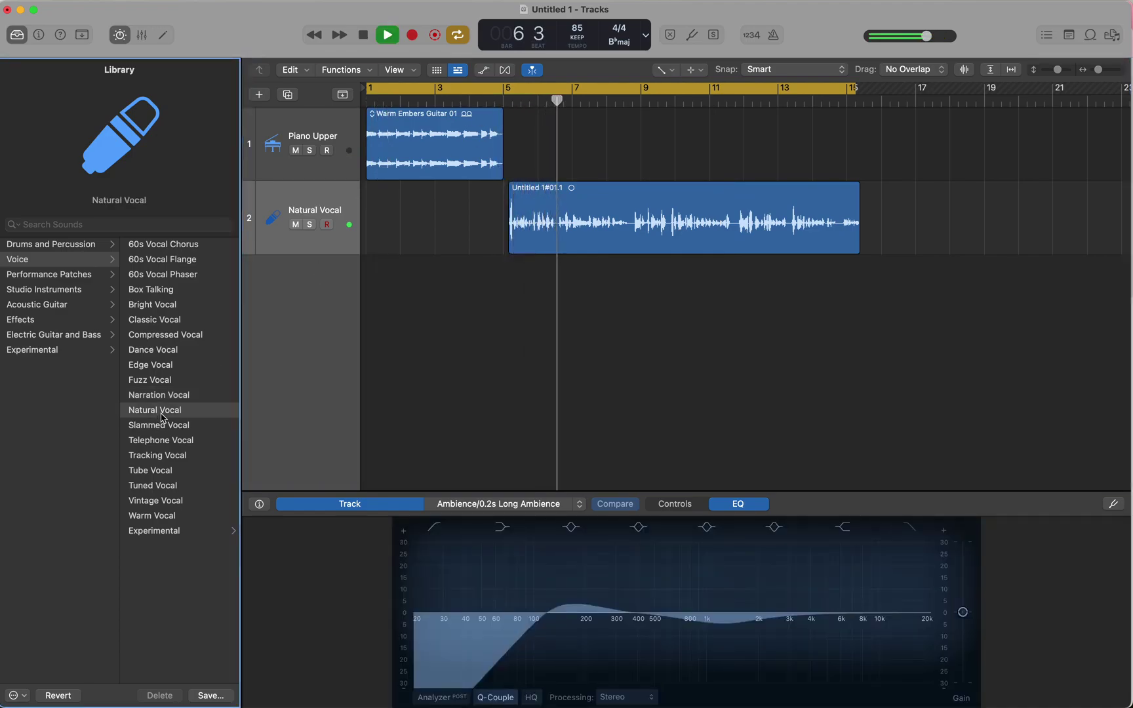
pyautogui.click(156, 471)
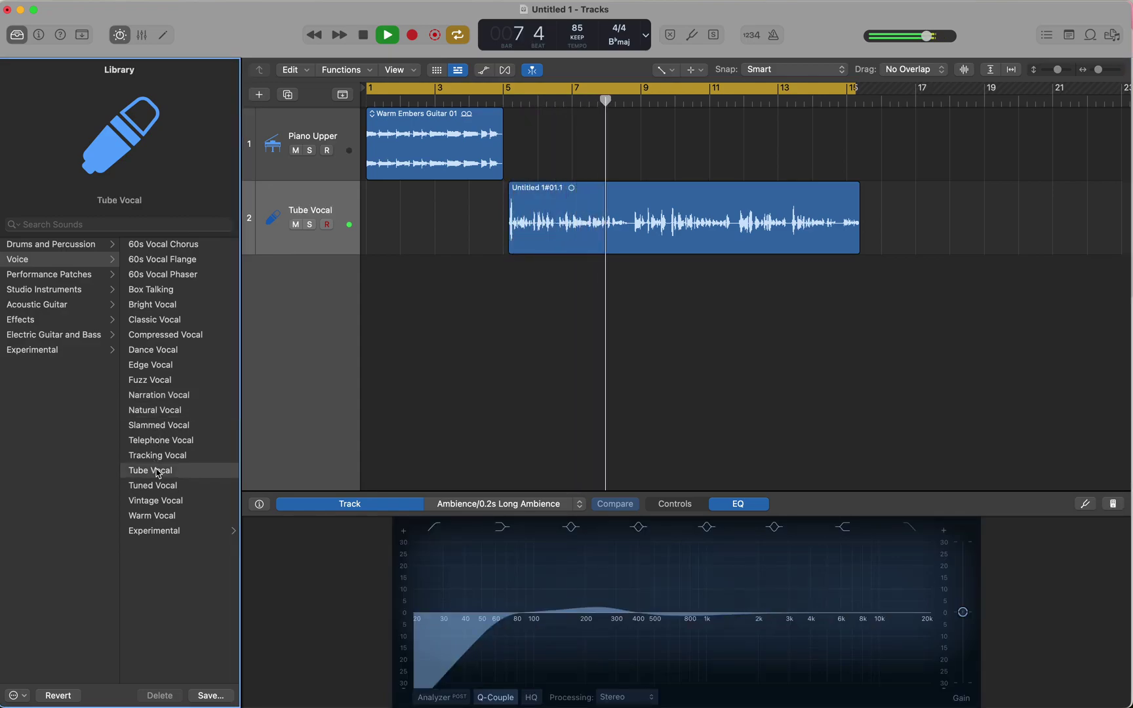
pyautogui.click(160, 502)
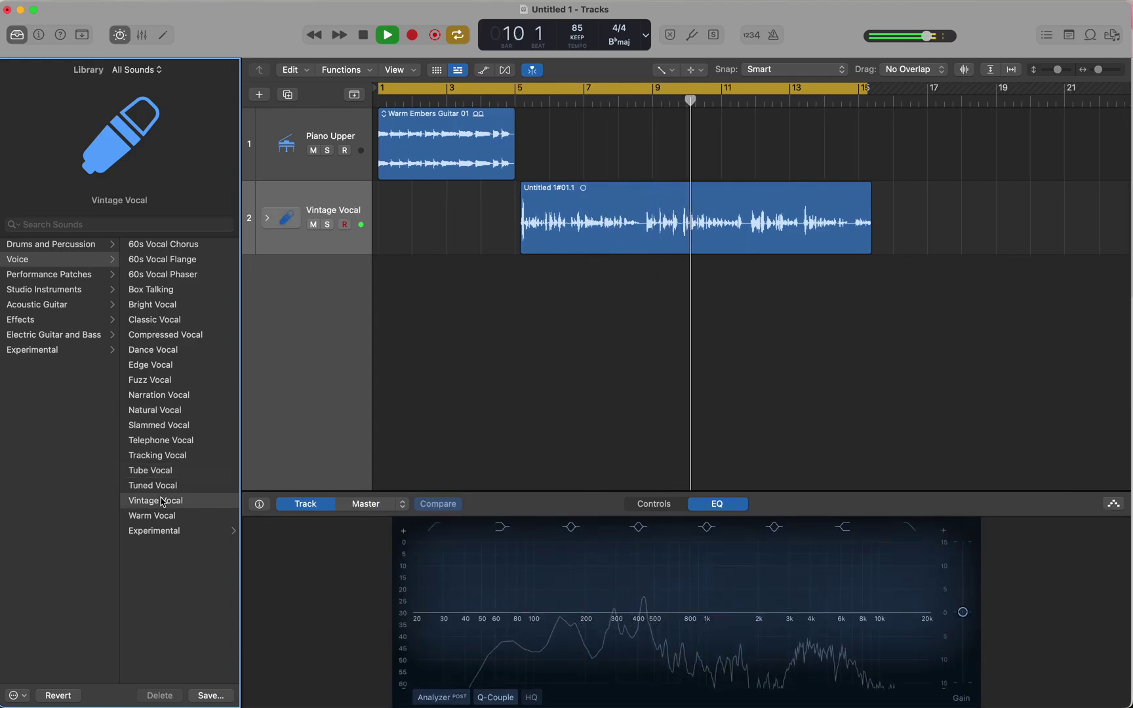
pyautogui.click(157, 518)
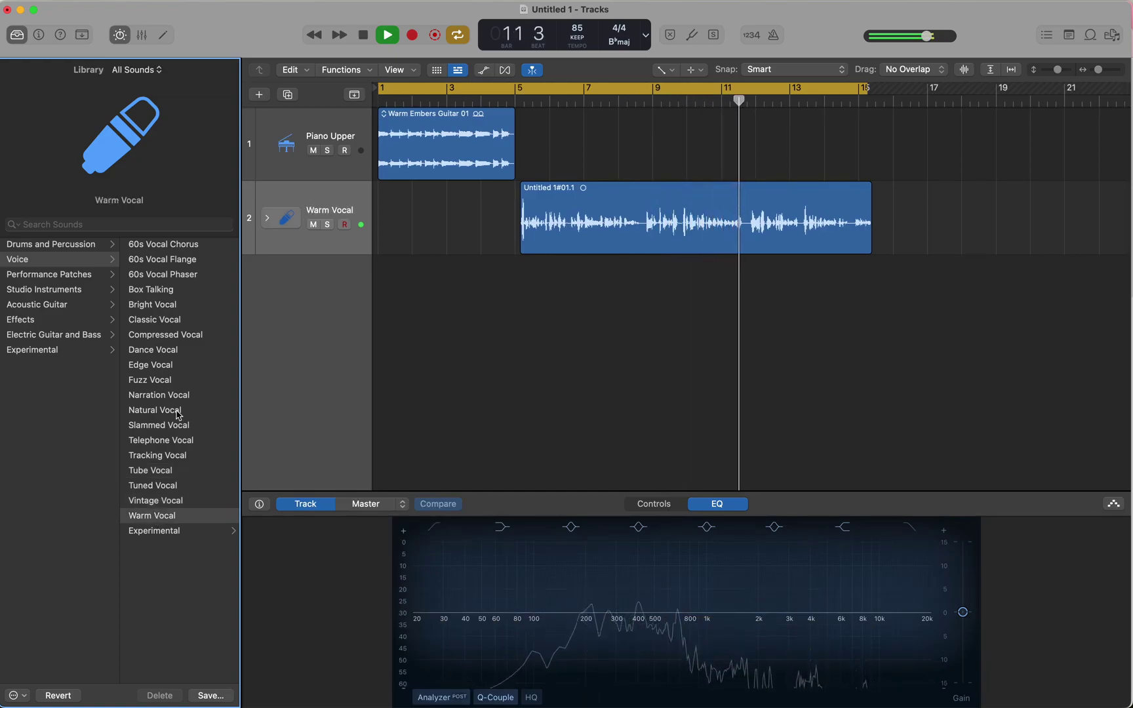
# Step: Switch the voice track back to the Narration Vocal patch and replay the start of the narration from bar 5
pyautogui.click(162, 395)
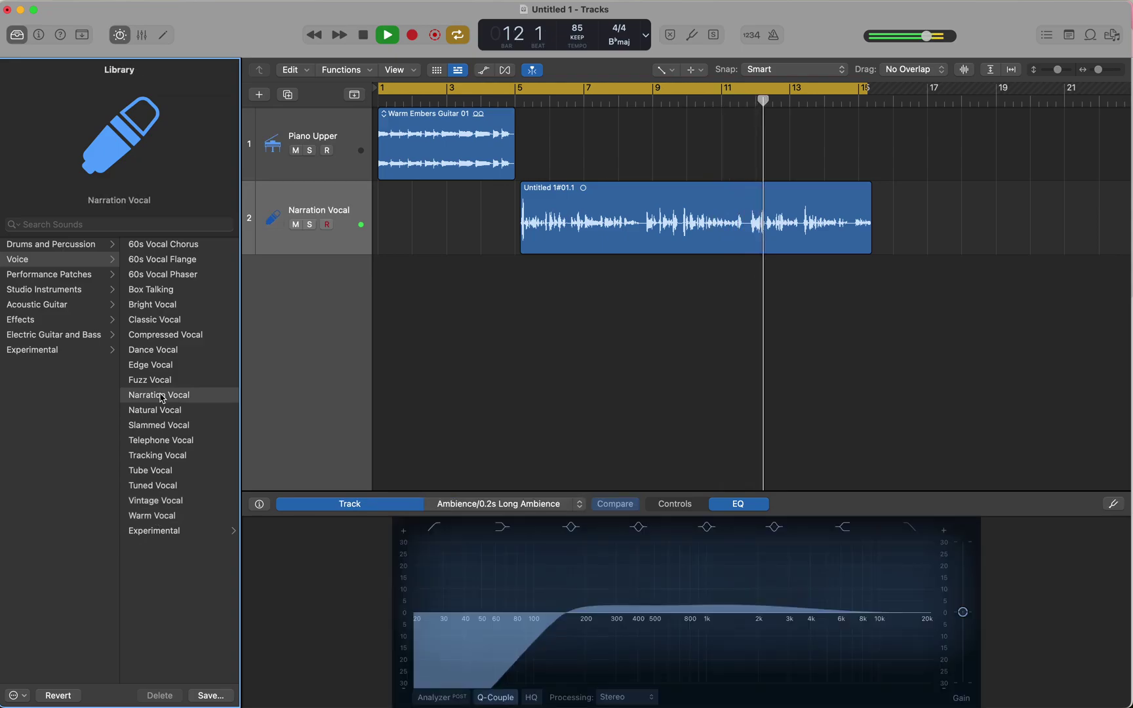
pyautogui.click(533, 100)
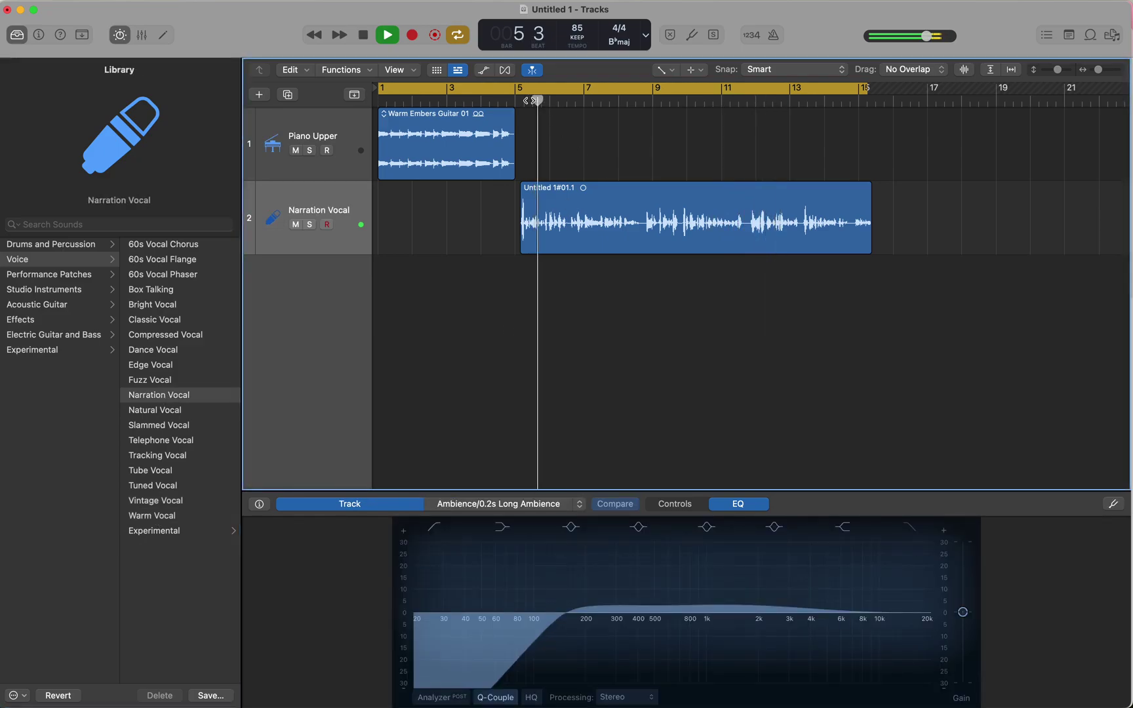
pyautogui.press('space')
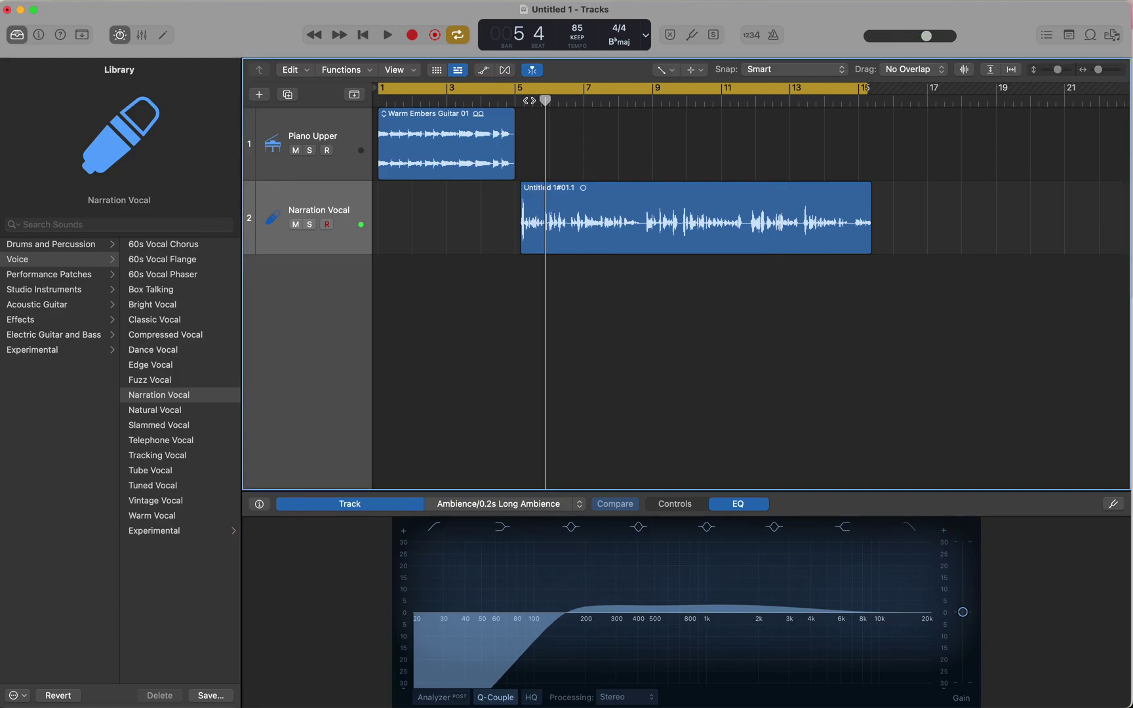
# Step: Audition the 60s Vocal Chorus patch on the voice track from bar 5, and replace it with the Natural Vocal patch
pyautogui.click(157, 244)
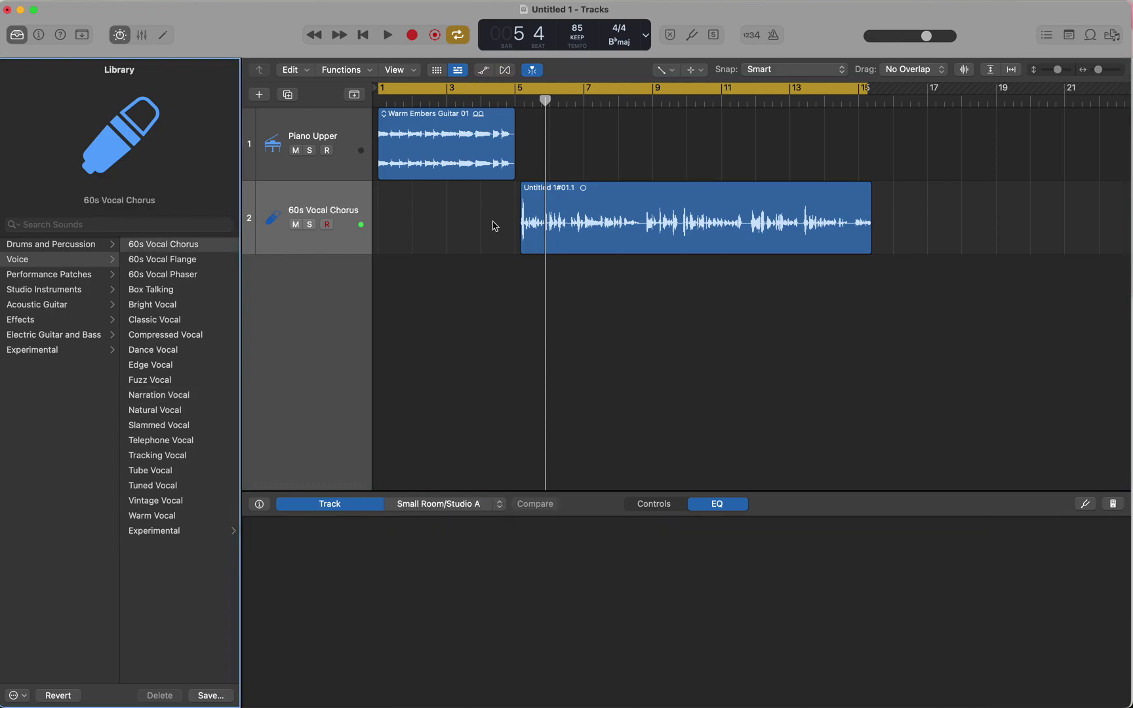
pyautogui.click(521, 103)
pyautogui.press('space')
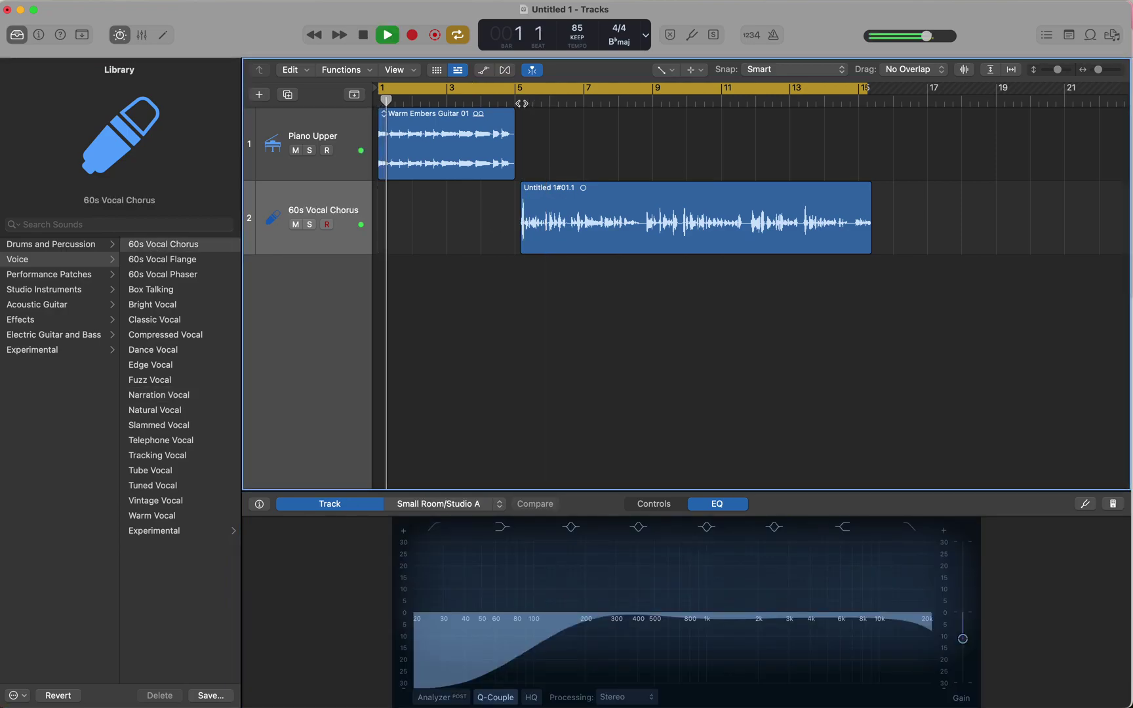
pyautogui.click(522, 103)
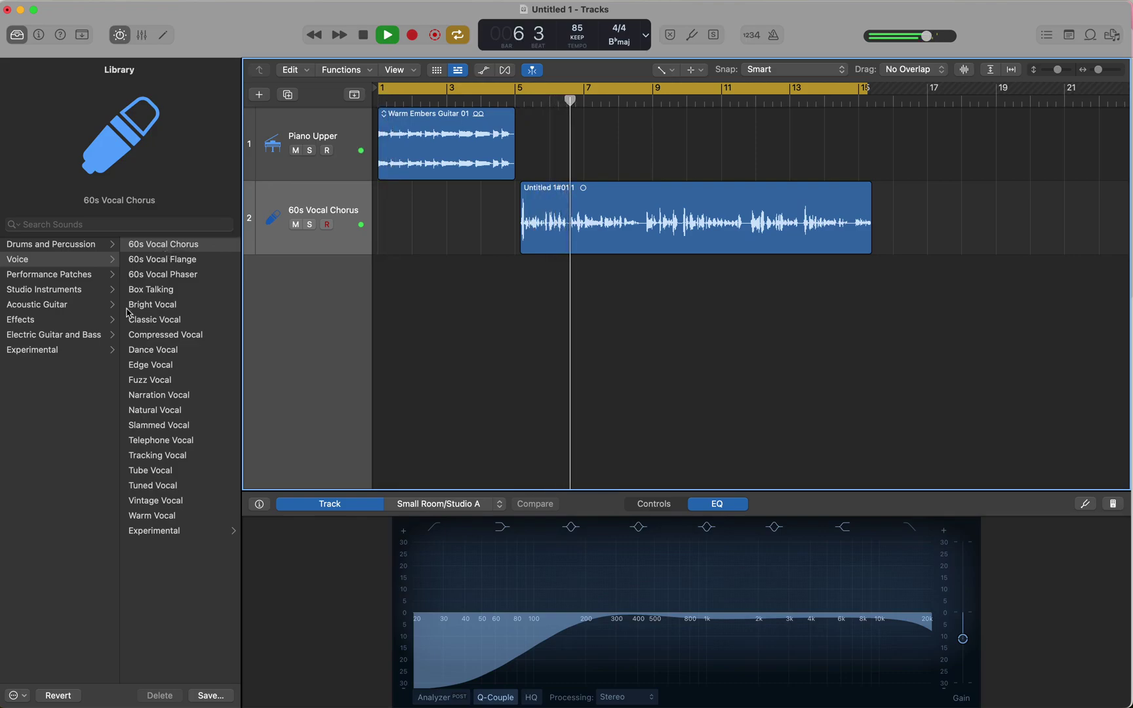
pyautogui.click(171, 412)
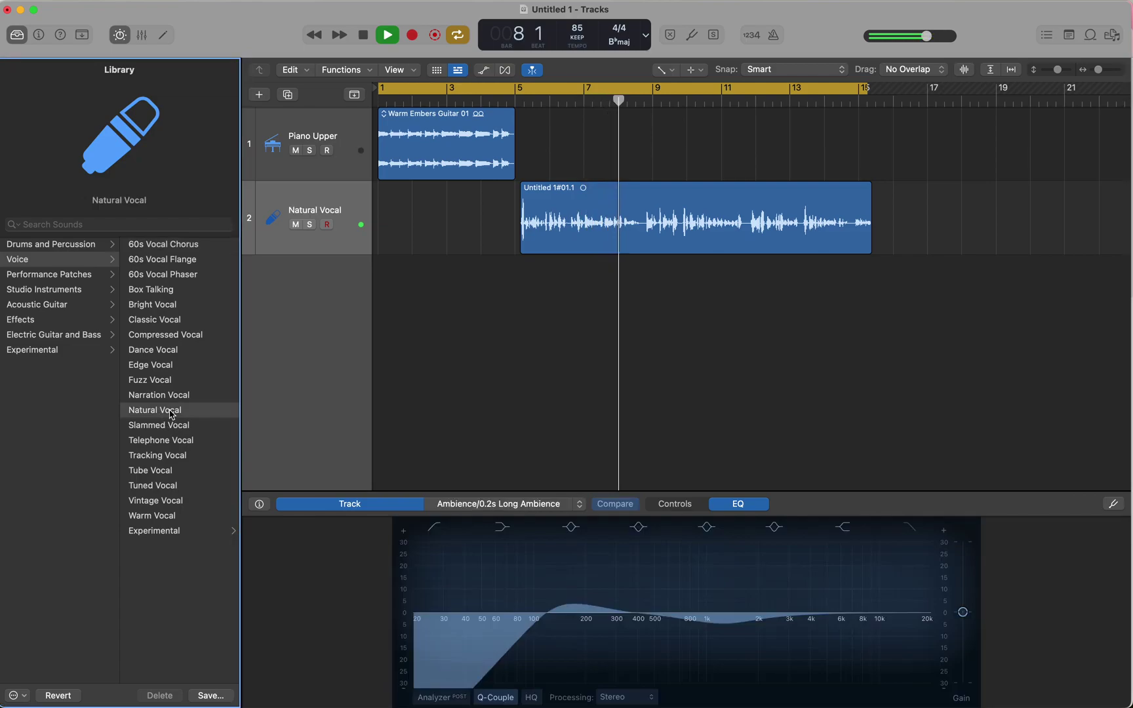
pyautogui.press('space')
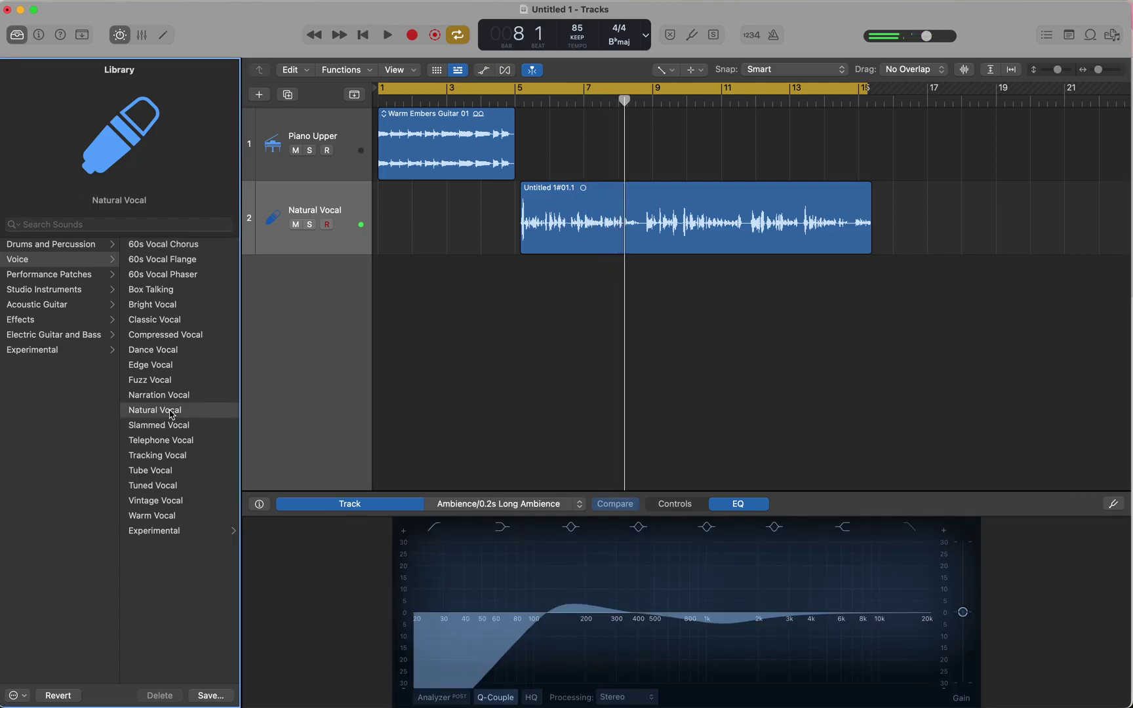
# Step: Open the loop browser, preview the jazz loop Warm Embers Guitar 04, and stop playback
pyautogui.press('super+Tab')
pyautogui.click(1090, 36)
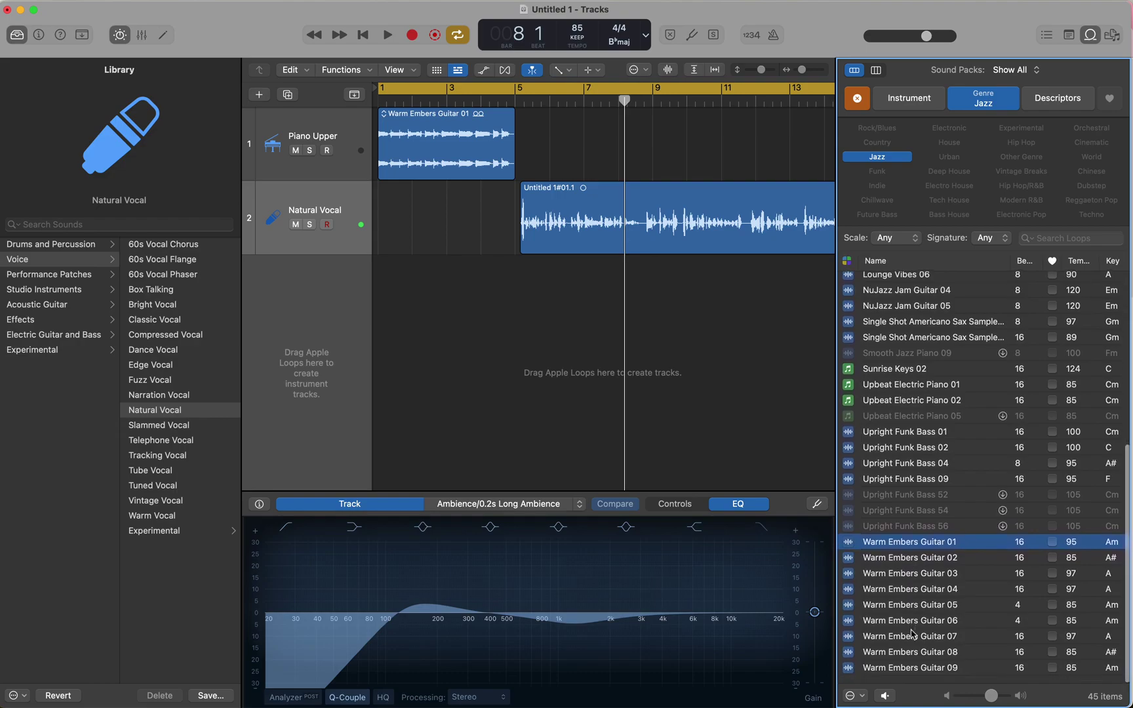
pyautogui.click(910, 602)
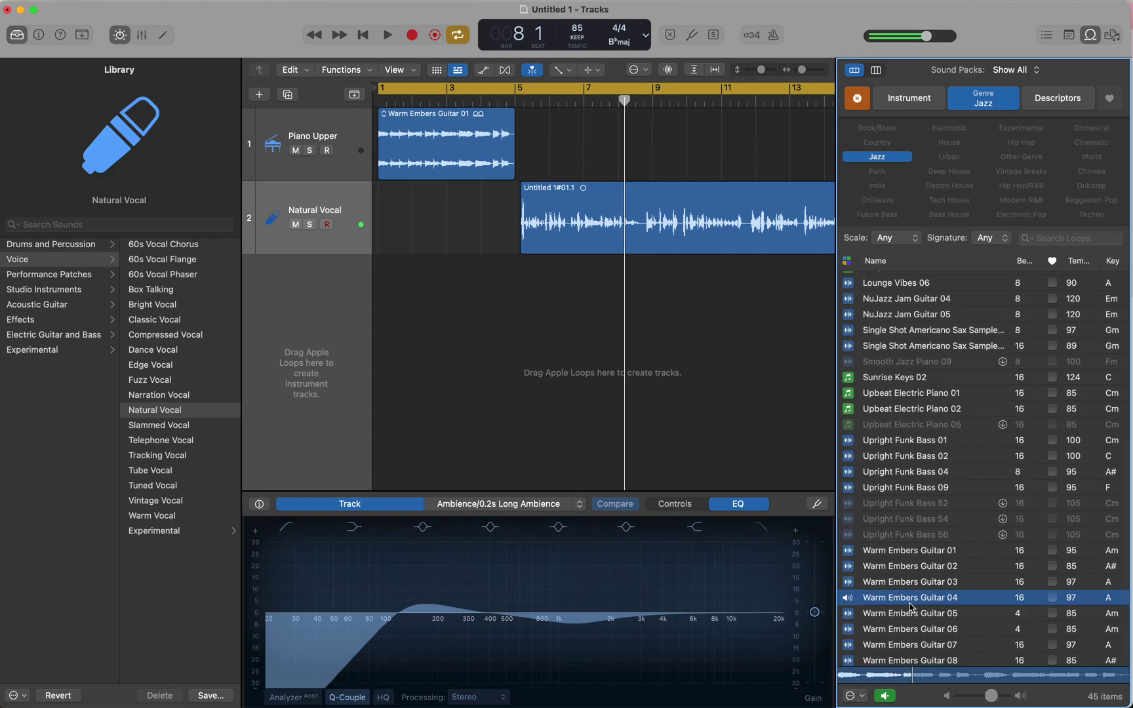
pyautogui.press('space')
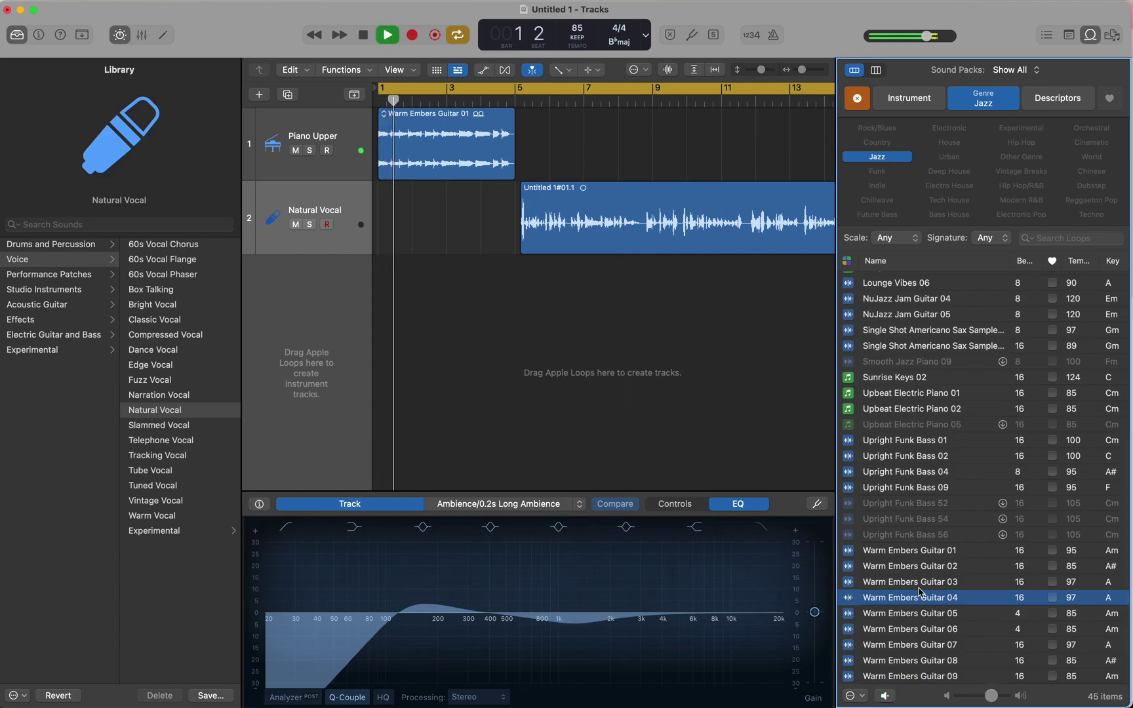
pyautogui.click(856, 602)
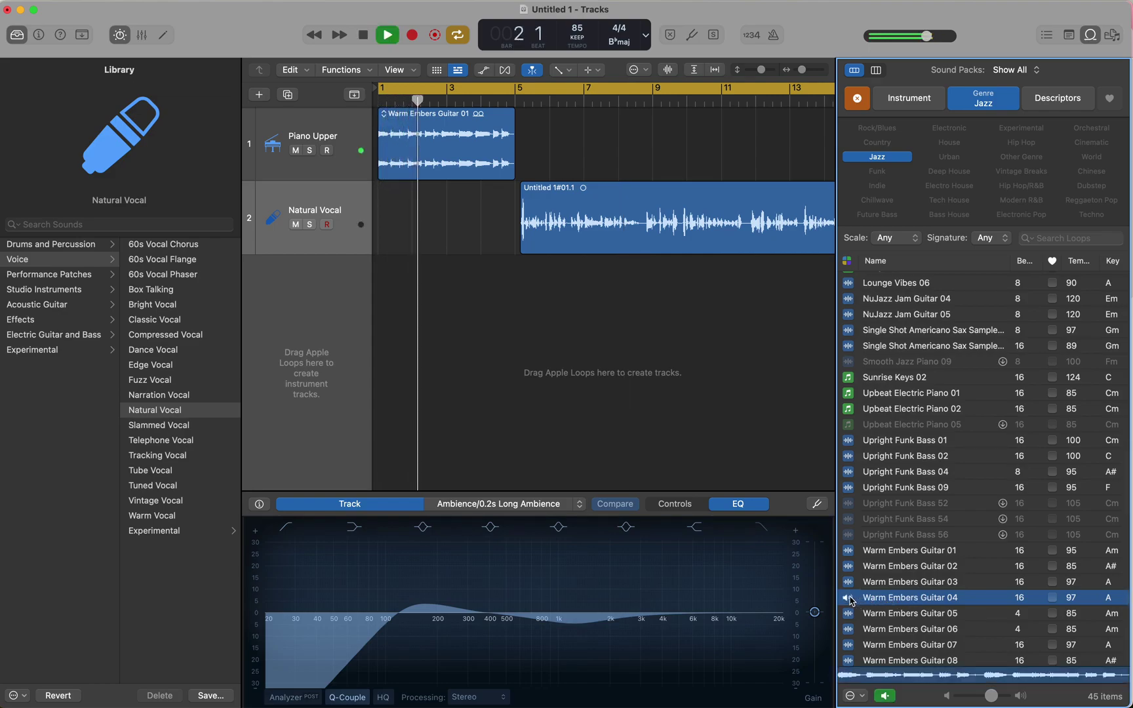
pyautogui.click(364, 37)
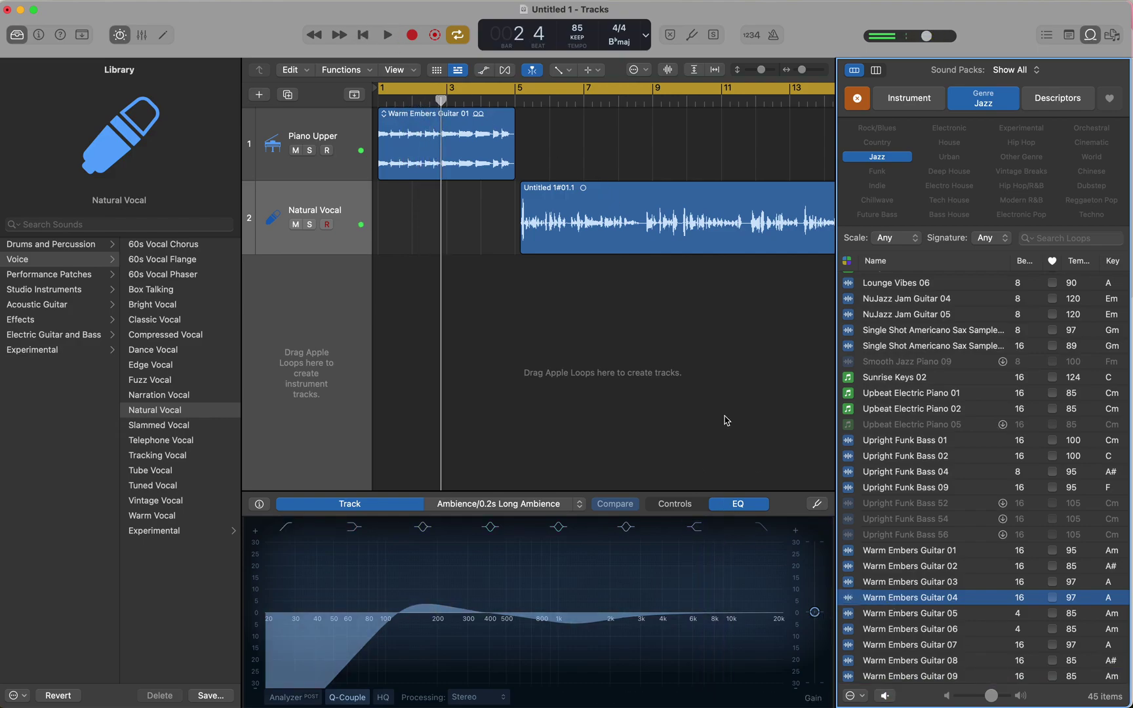
# Step: Look at the podcast script in ChatGPT and return to the end of the narration region in Logic Pro
pyautogui.press('super+Tab')
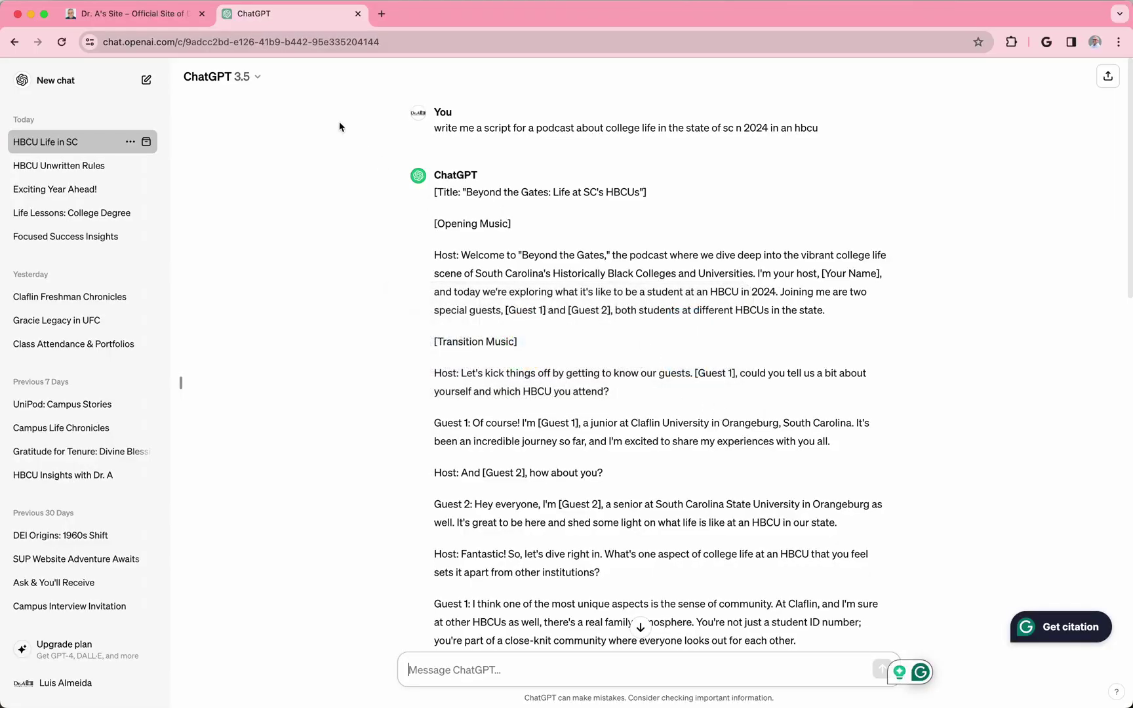
pyautogui.press('super+Tab')
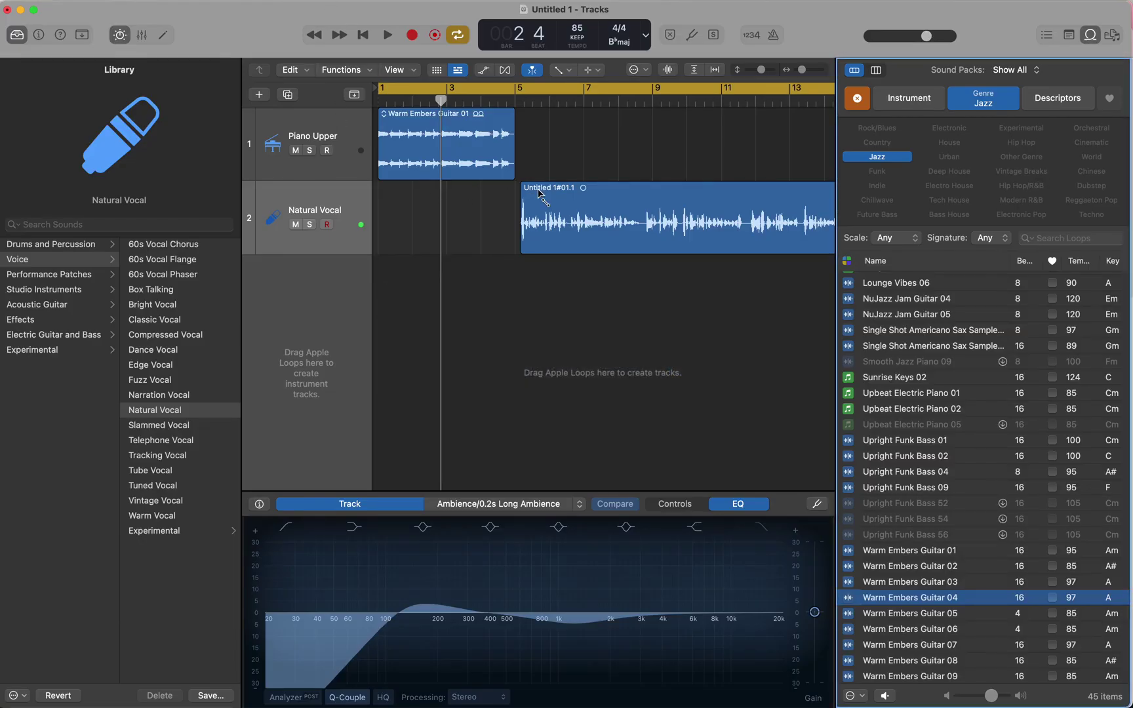
pyautogui.hscroll(5, 539, 194)
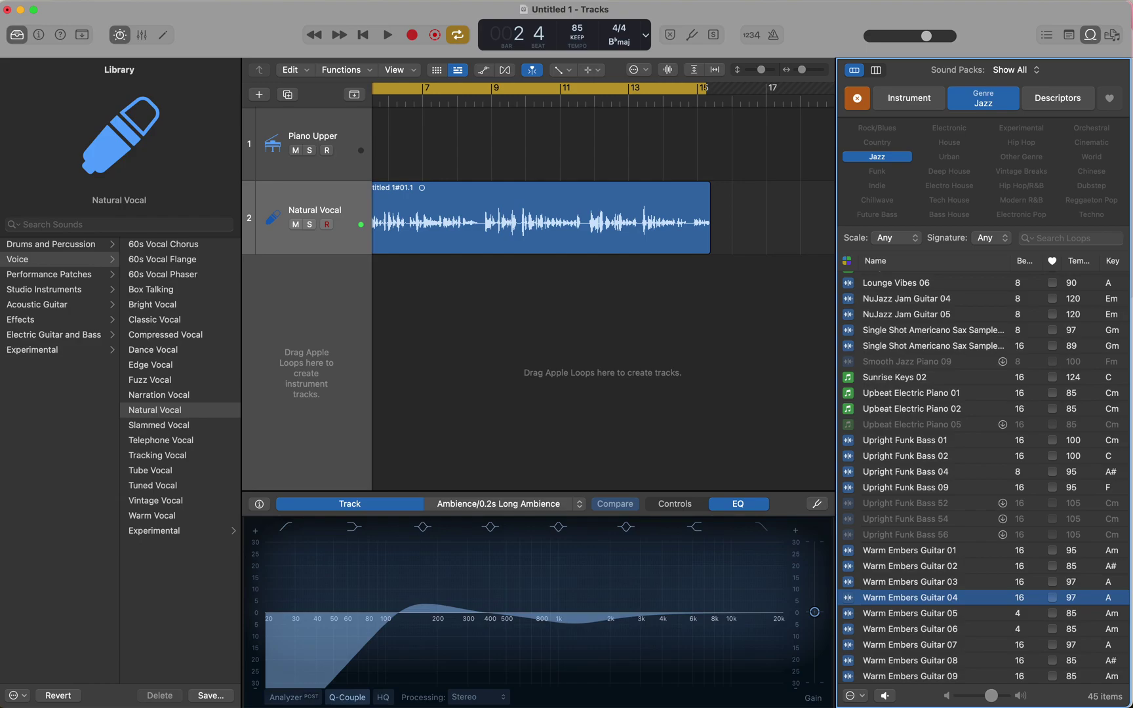
pyautogui.click(98, 1)
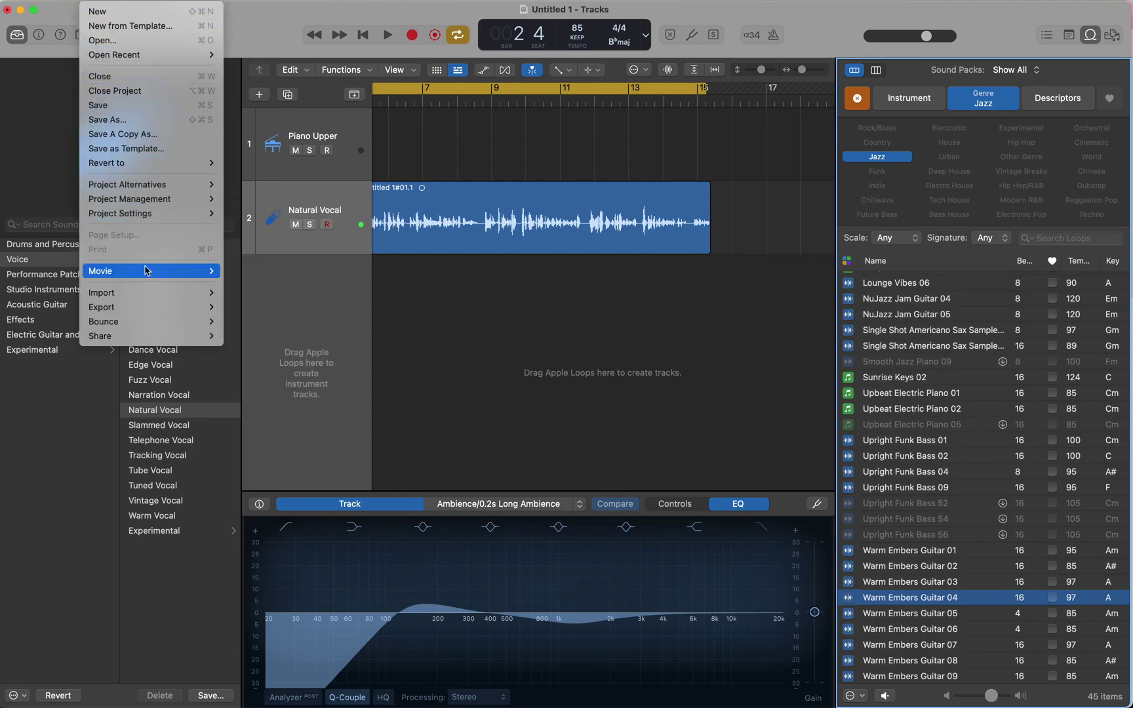
pyautogui.moveTo(159, 337)
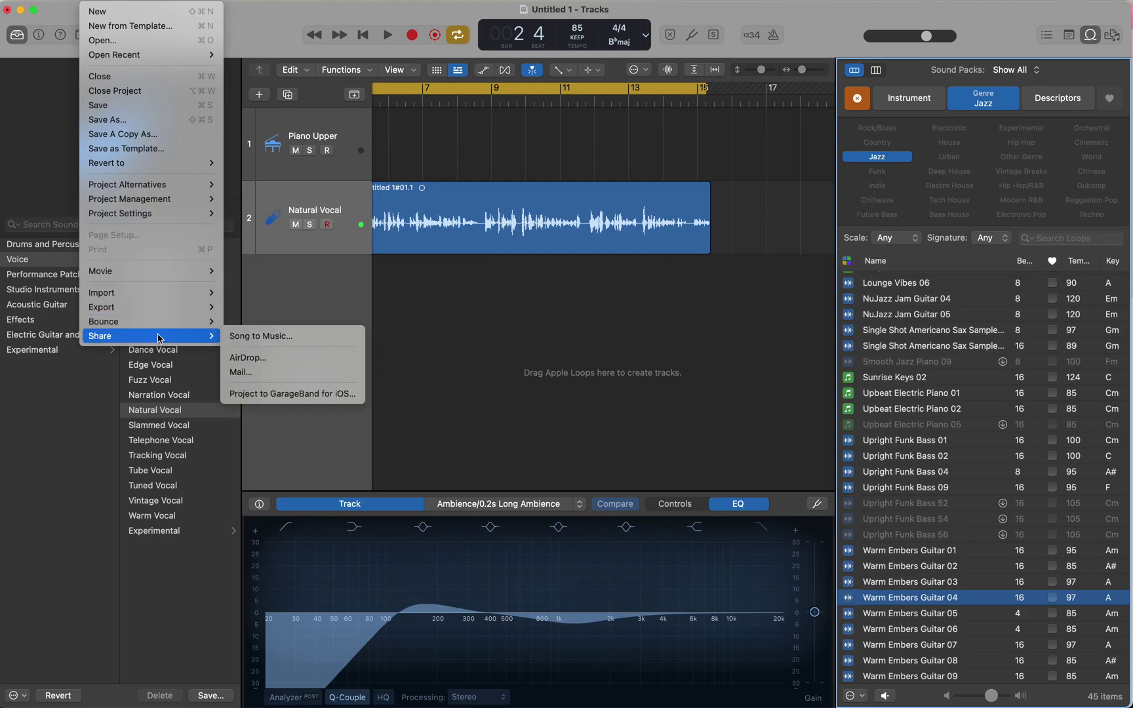
pyautogui.click(262, 337)
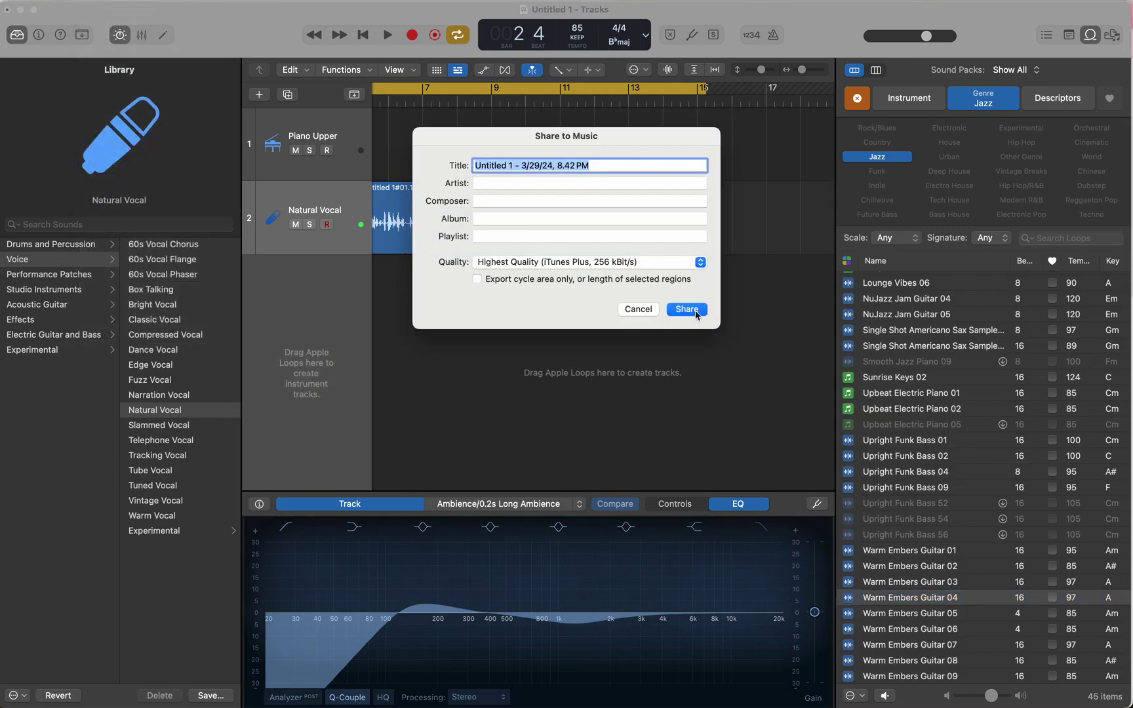
pyautogui.click(638, 310)
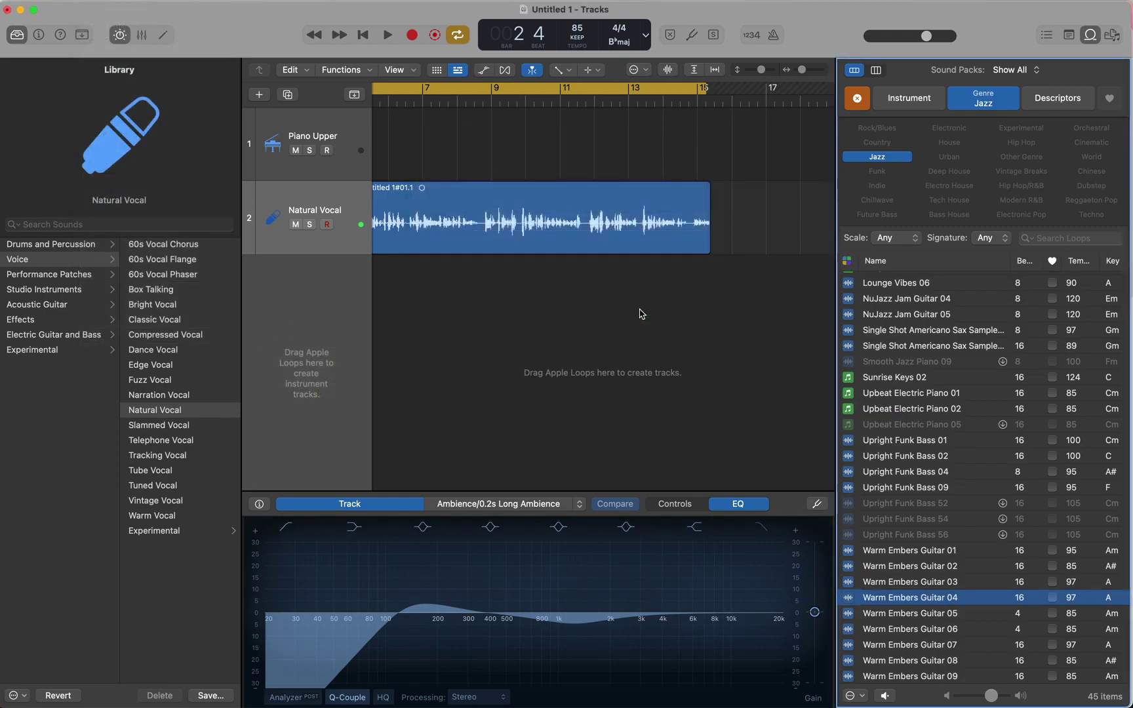
# Step: Switch to the browser, bring up the personal website instead of ChatGPT, and return to Logic Pro
pyautogui.press('super+Tab')
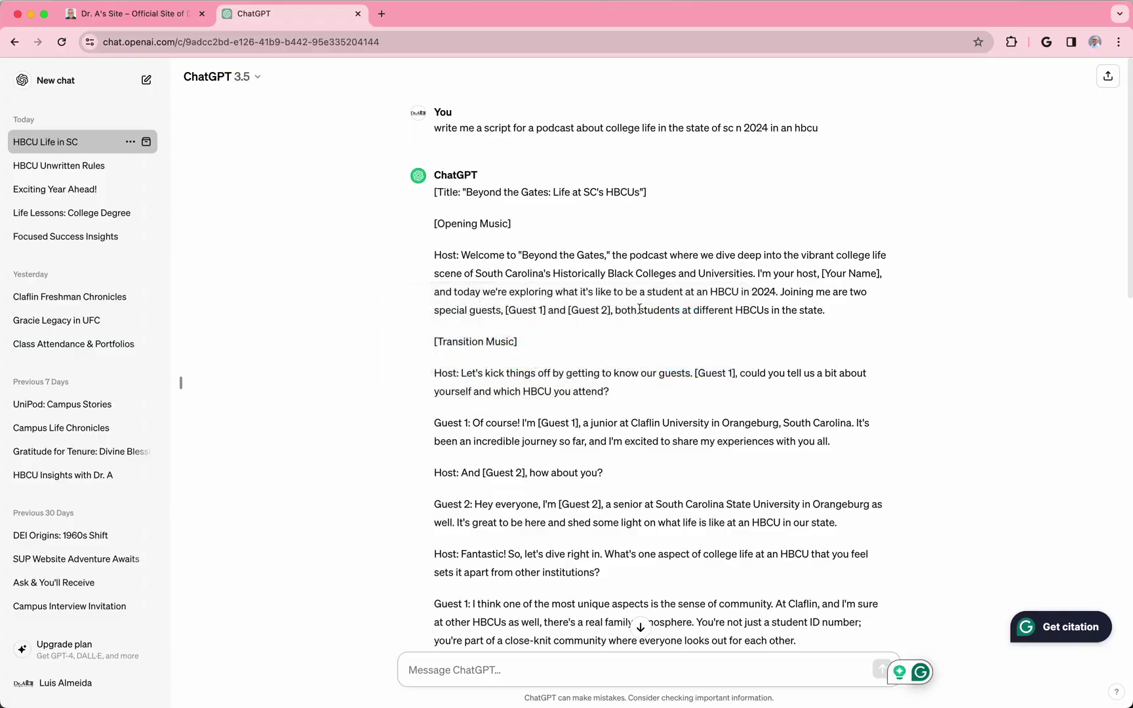
pyautogui.click(160, 21)
pyautogui.press('super+Tab')
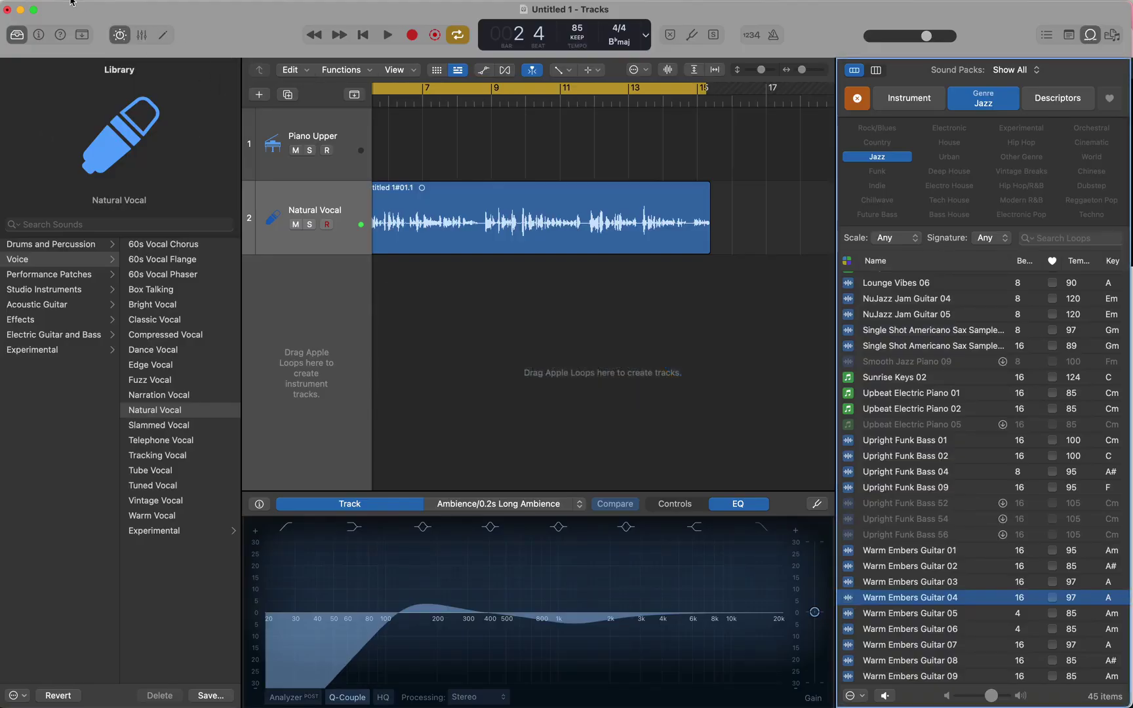
# Step: Share the song to the Music app with the title "test"
pyautogui.click(90, 6)
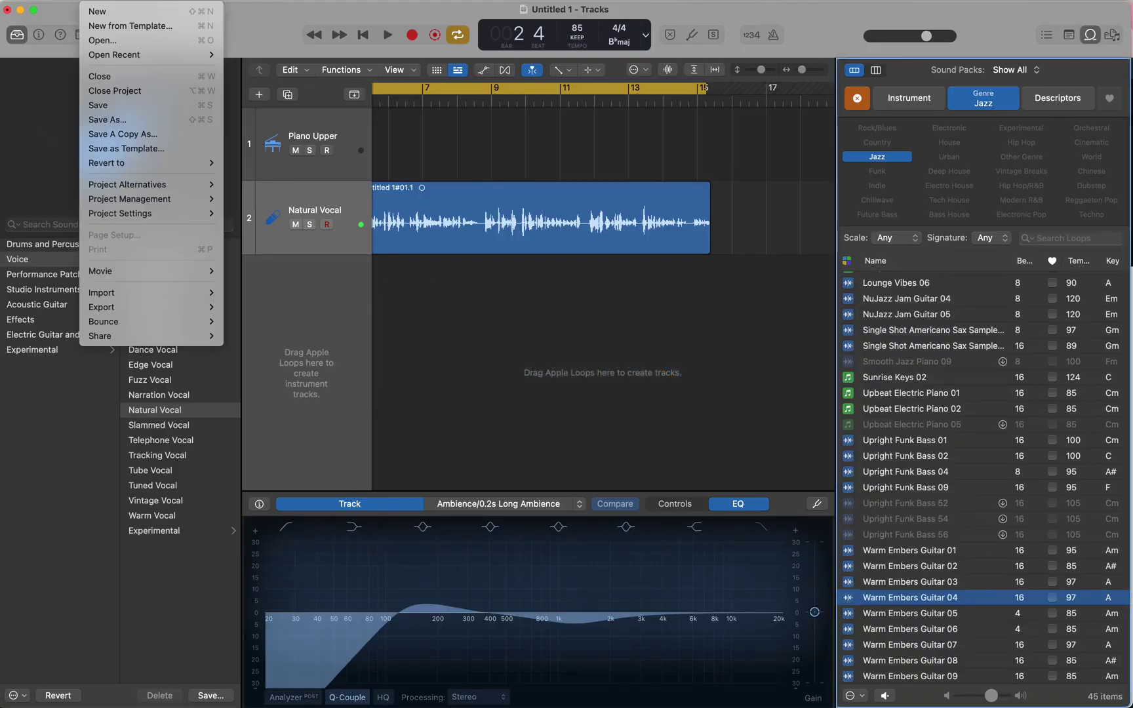
pyautogui.moveTo(133, 339)
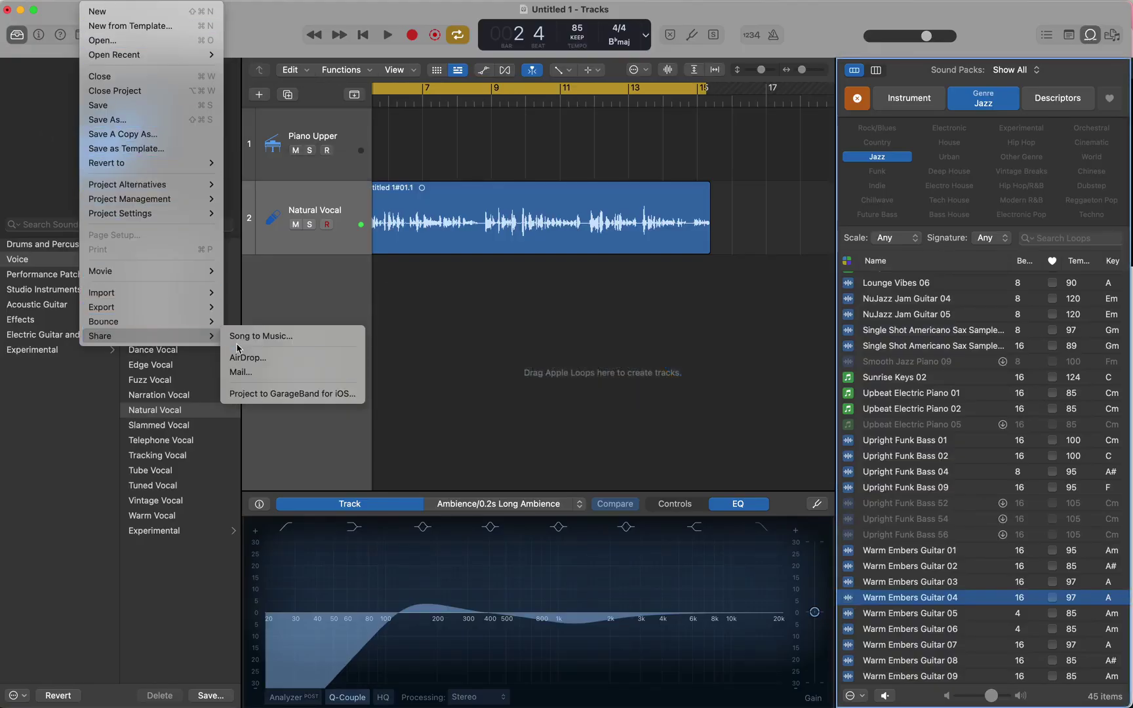
pyautogui.click(308, 332)
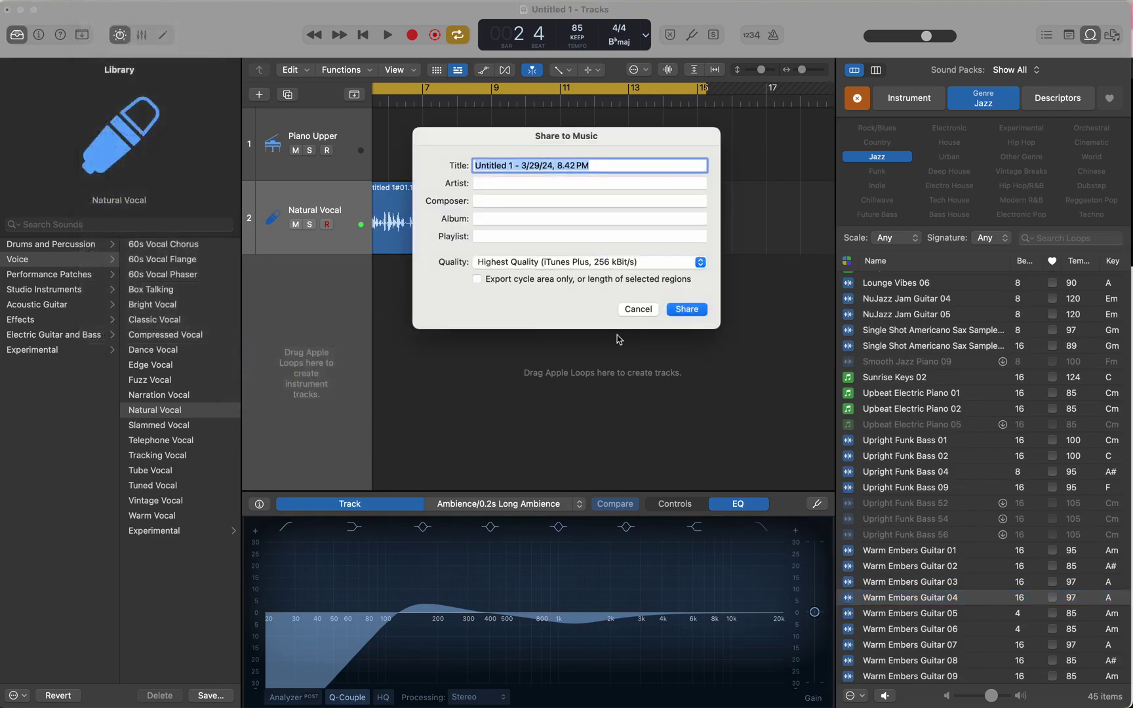
pyautogui.write('test')
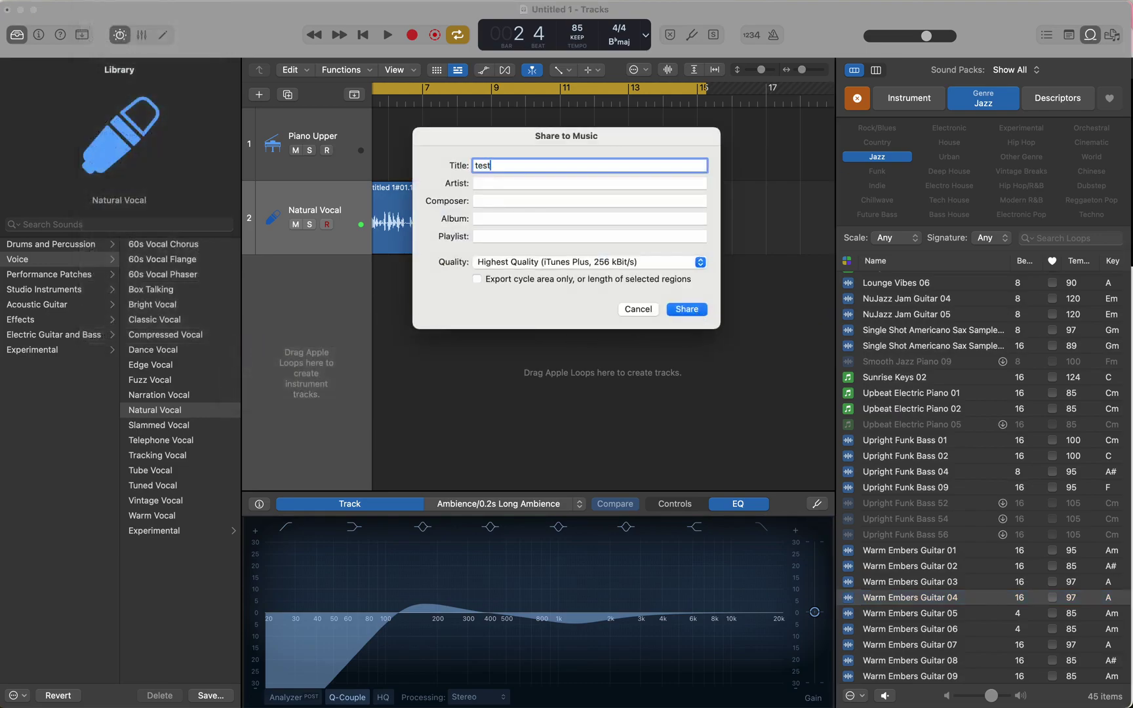
pyautogui.click(687, 310)
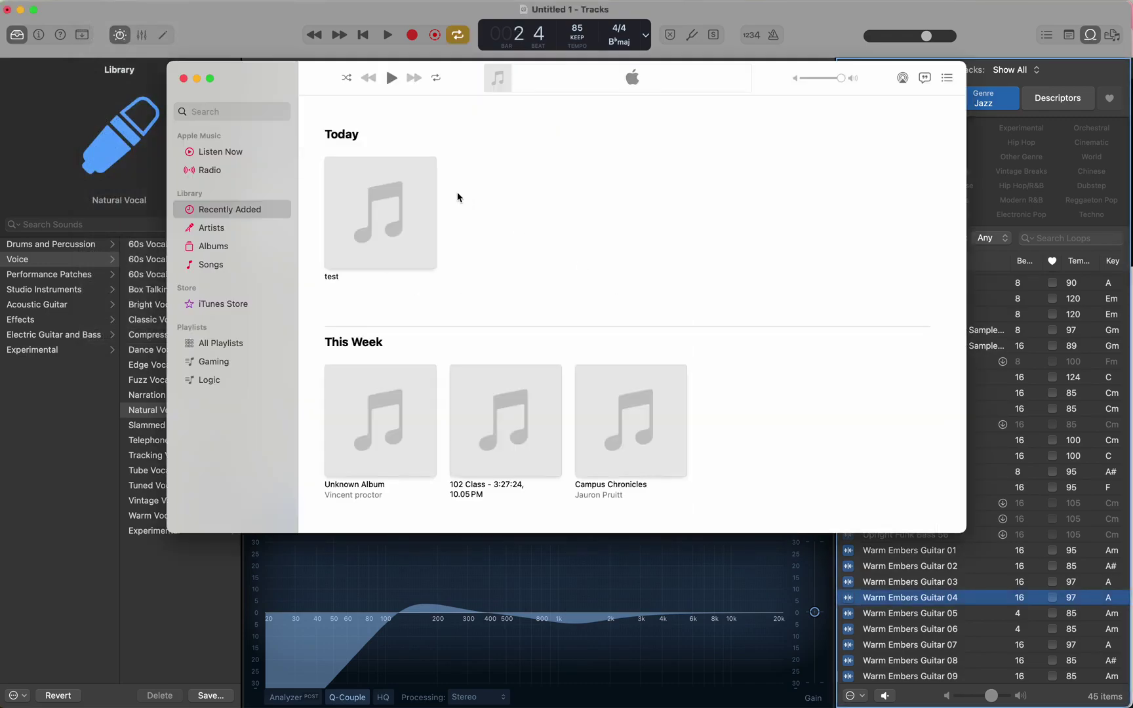
# Step: Listen to the exported 0:42 track "test" in Music at a higher volume, pause it, and close the Music window
pyautogui.press('XF86AudioRaiseVolume')
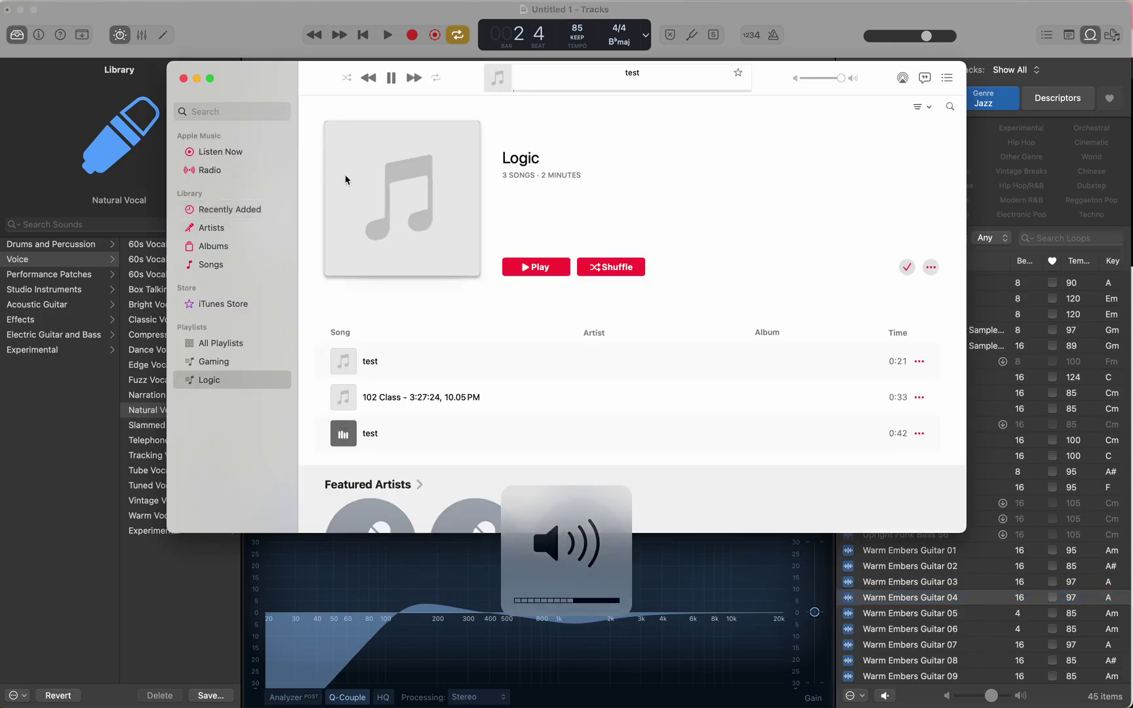
pyautogui.click(392, 79)
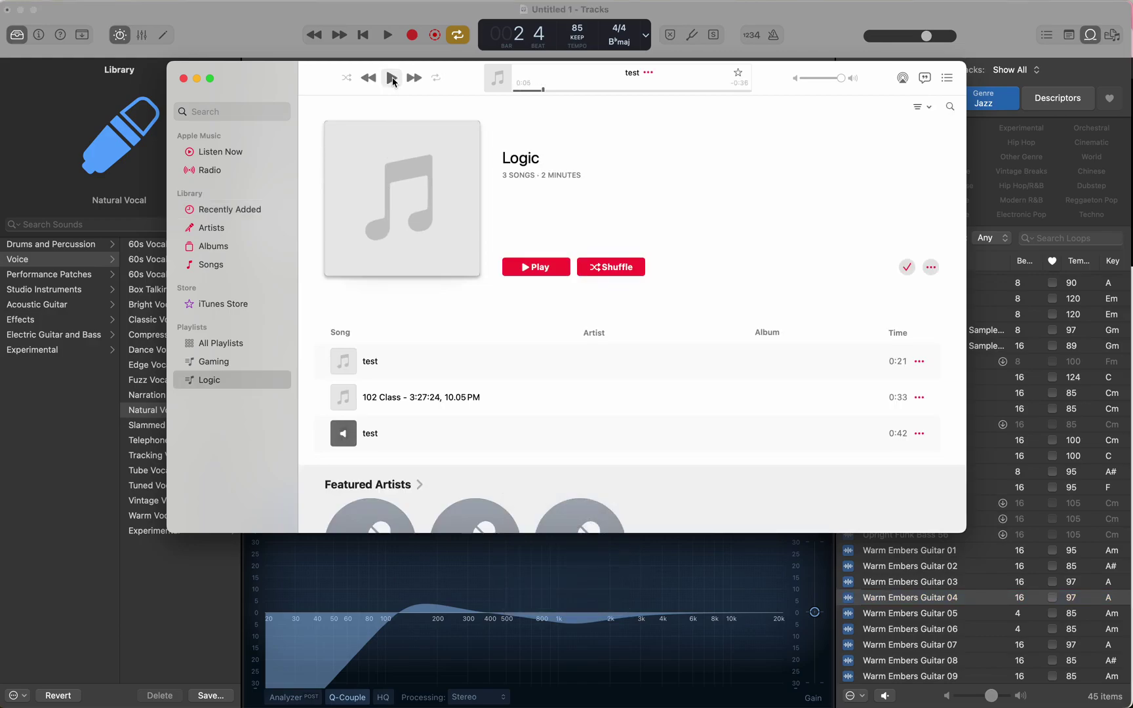
pyautogui.click(185, 79)
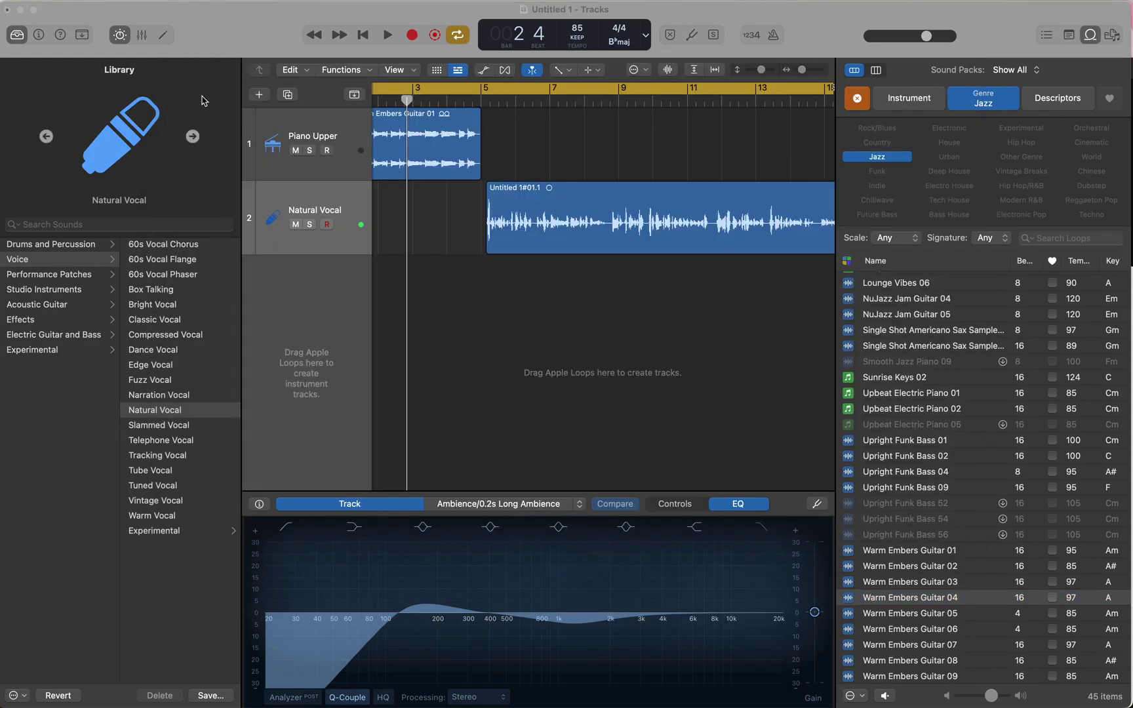
# Step: Switch to the browser and show the personal website's home page
pyautogui.press('super+Tab')
pyautogui.press('super+Tab')
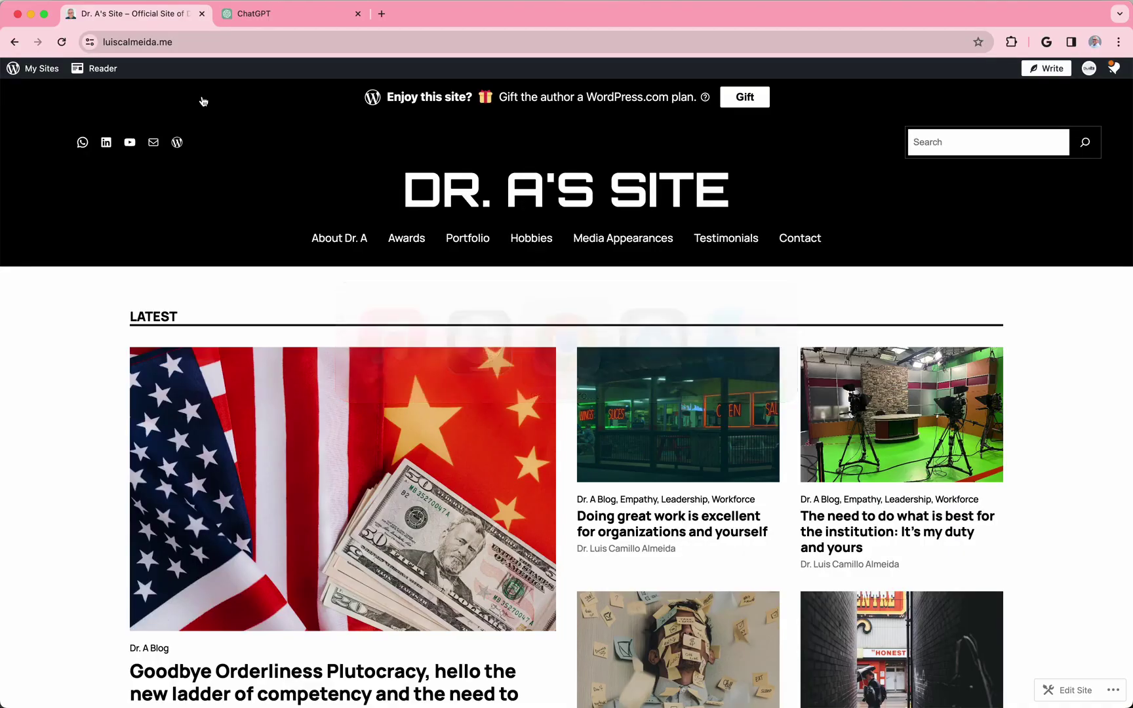